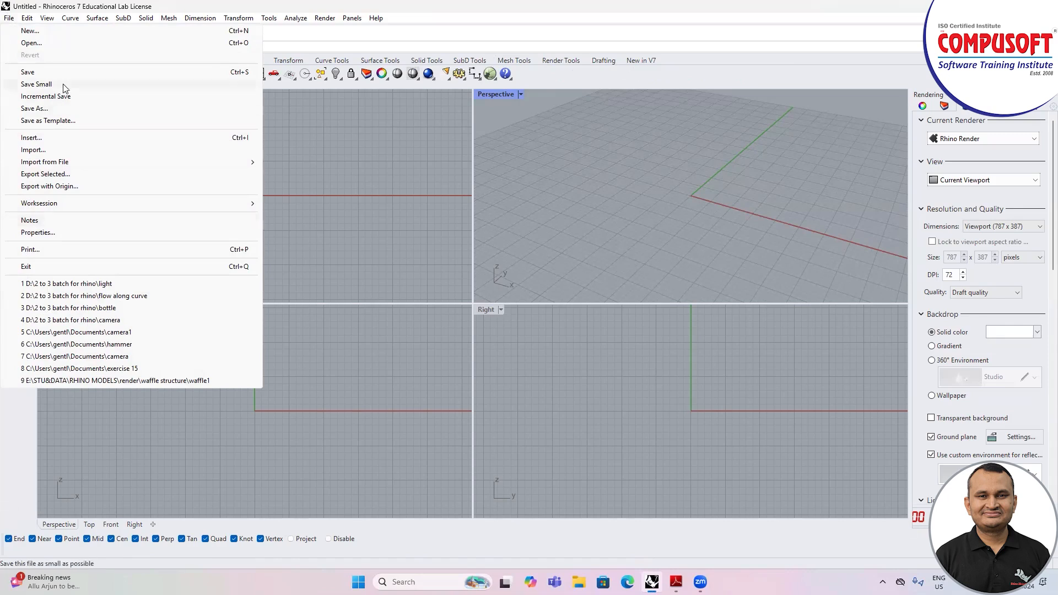
Step: Open the recently used light model from the "2 to 3 batch for rhino" folder and look around the room
{"action": "left_click", "coordinate": [107, 283]}
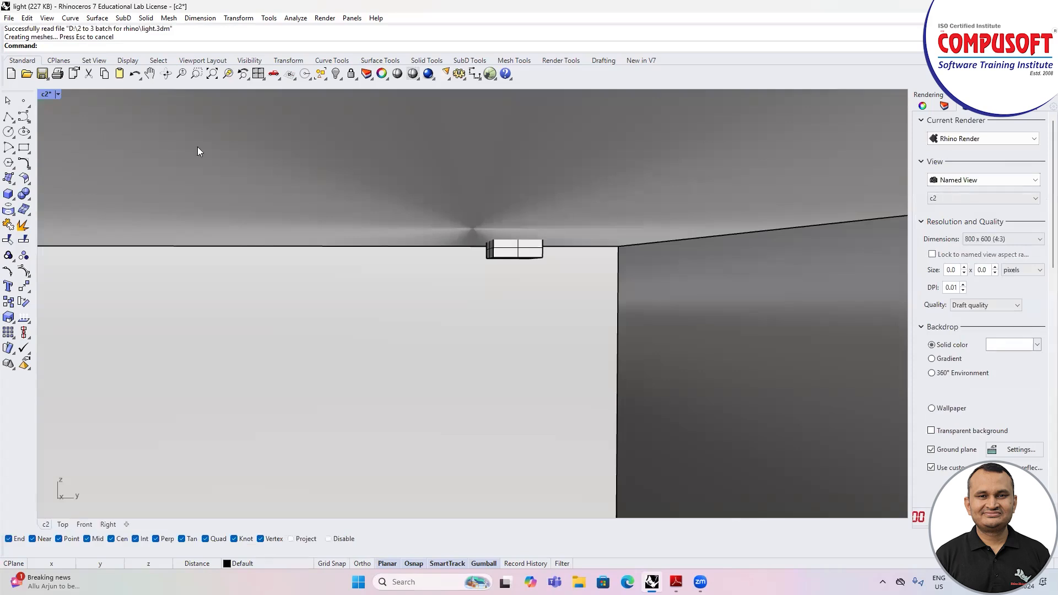
{"action": "scroll", "coordinate": [514, 233], "scroll_direction": "down", "scroll_amount": 2}
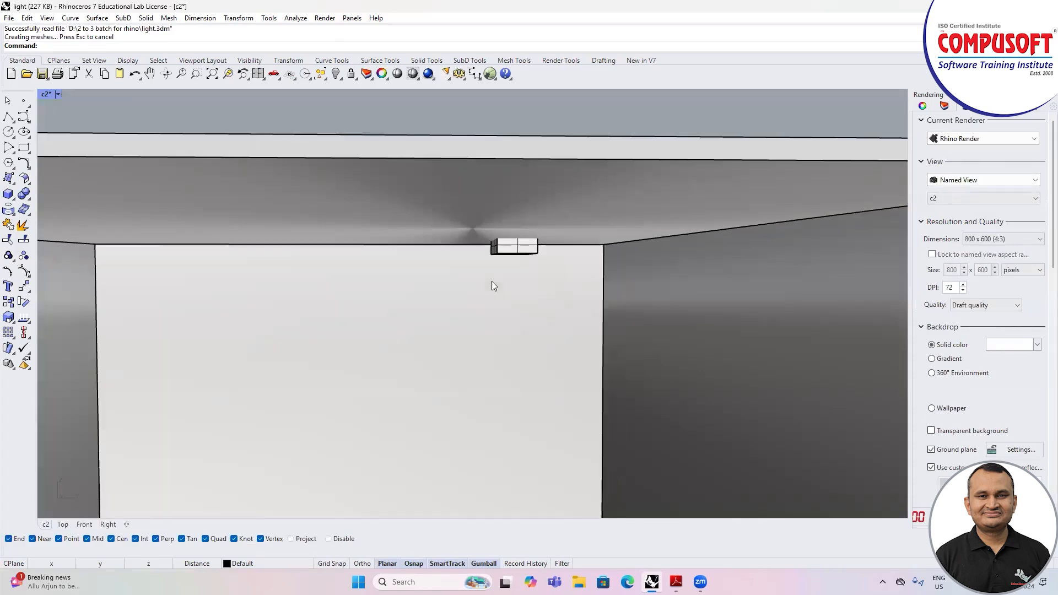
{"action": "left_click", "coordinate": [504, 270]}
{"action": "scroll", "coordinate": [551, 292], "scroll_direction": "down", "scroll_amount": 2}
{"action": "right_click_drag", "start_coordinate": [551, 284], "coordinate": [550, 282]}
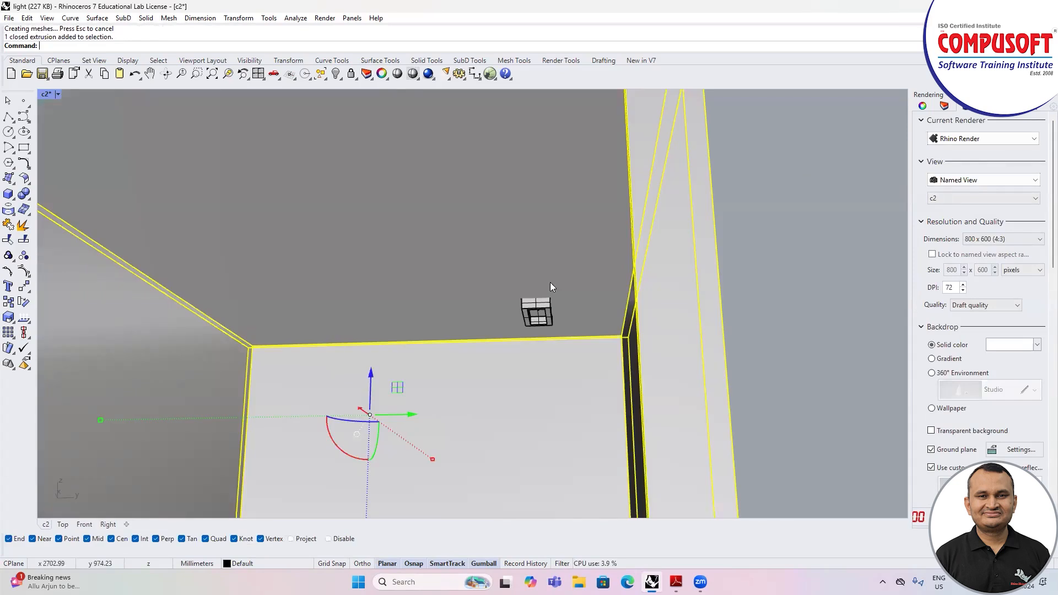
{"action": "scroll", "coordinate": [540, 318], "scroll_direction": "up", "scroll_amount": 1}
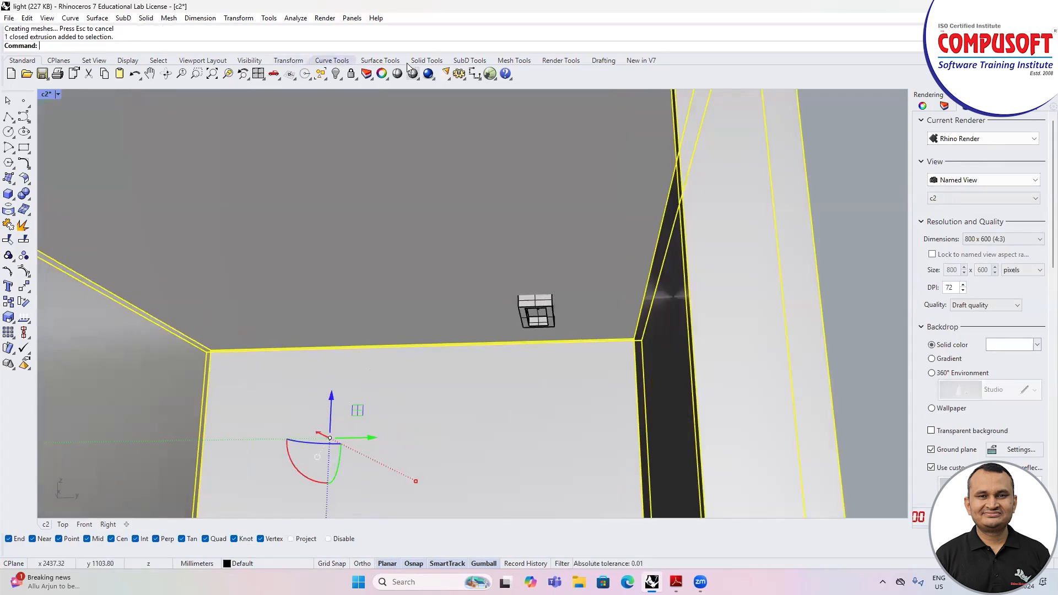
Step: Bring up the render tools and examine the ceiling fixture's box and the linear light inside it
{"action": "left_click", "coordinate": [554, 63]}
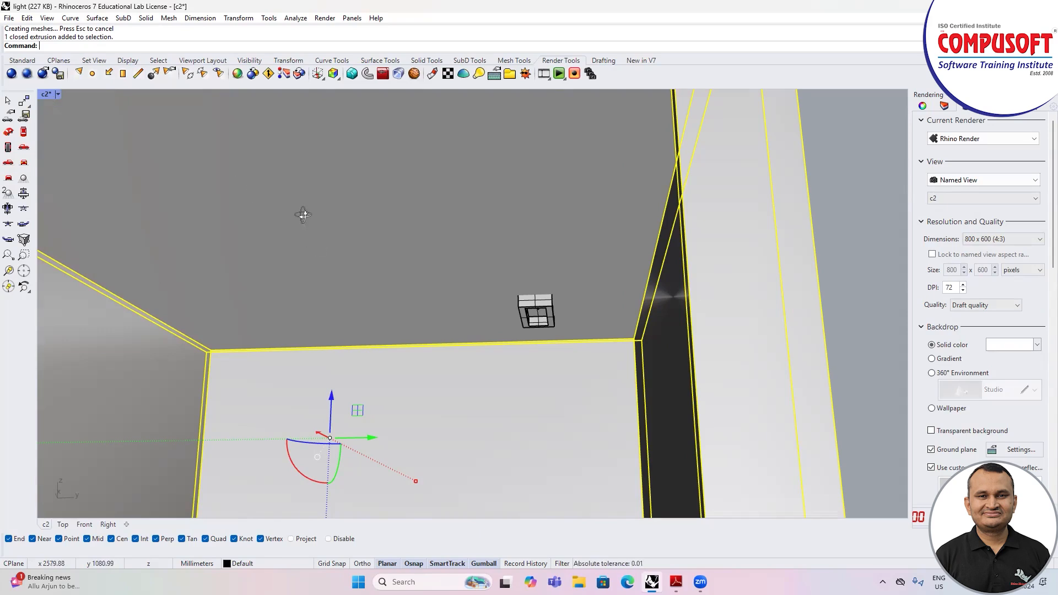
{"action": "right_click_drag", "start_coordinate": [303, 215], "coordinate": [308, 179]}
{"action": "scroll", "coordinate": [555, 377], "scroll_direction": "up", "scroll_amount": 10}
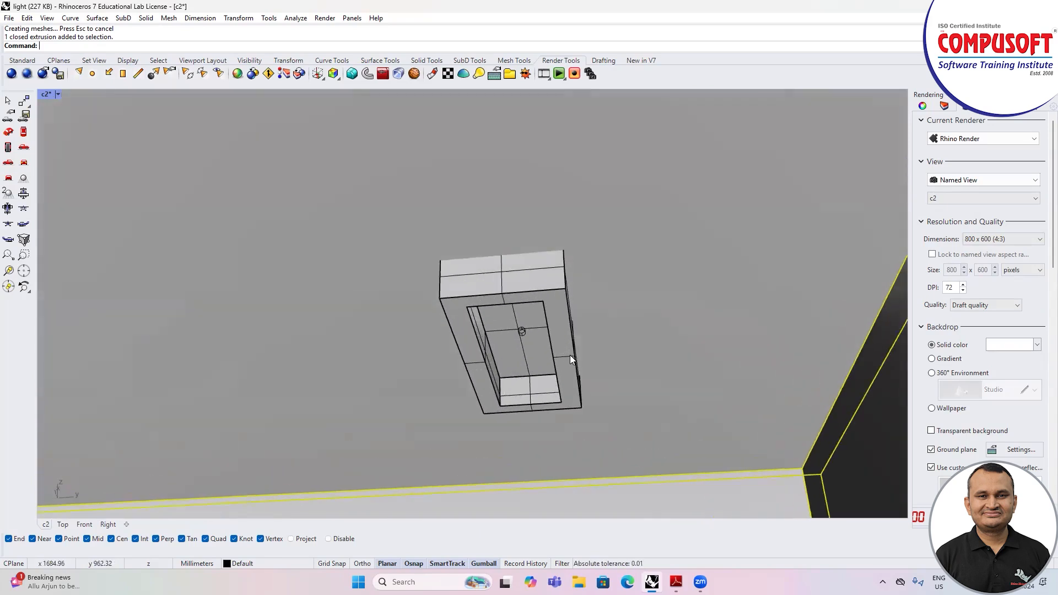
{"action": "left_click", "coordinate": [537, 278]}
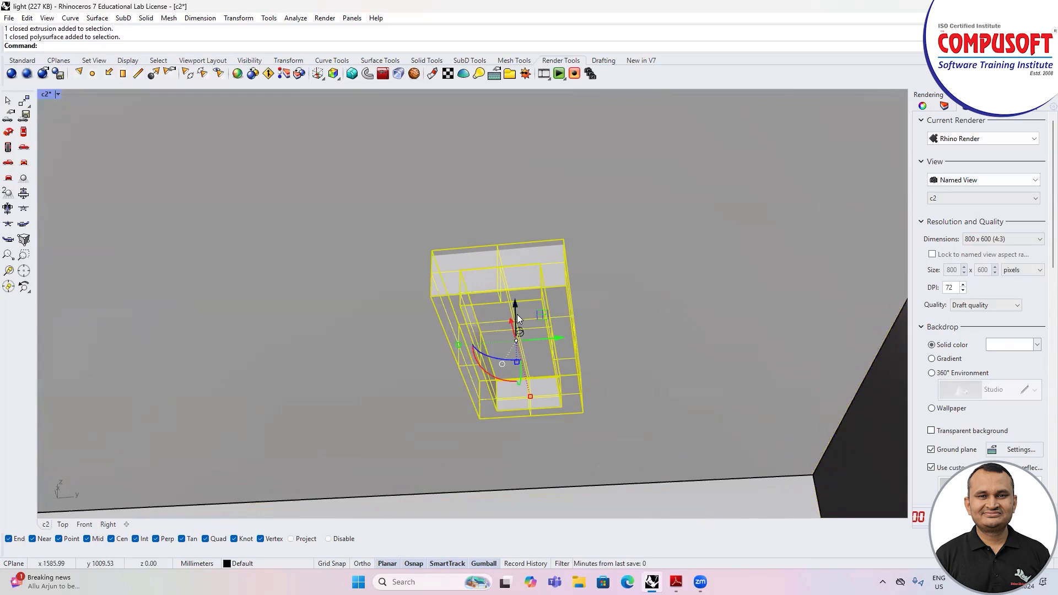
{"action": "key", "text": "Escape"}
{"action": "left_click", "coordinate": [521, 334]}
{"action": "key", "text": "Escape"}
Step: Restore the saved named view c2 in the viewport
{"action": "left_click", "coordinate": [58, 95]}
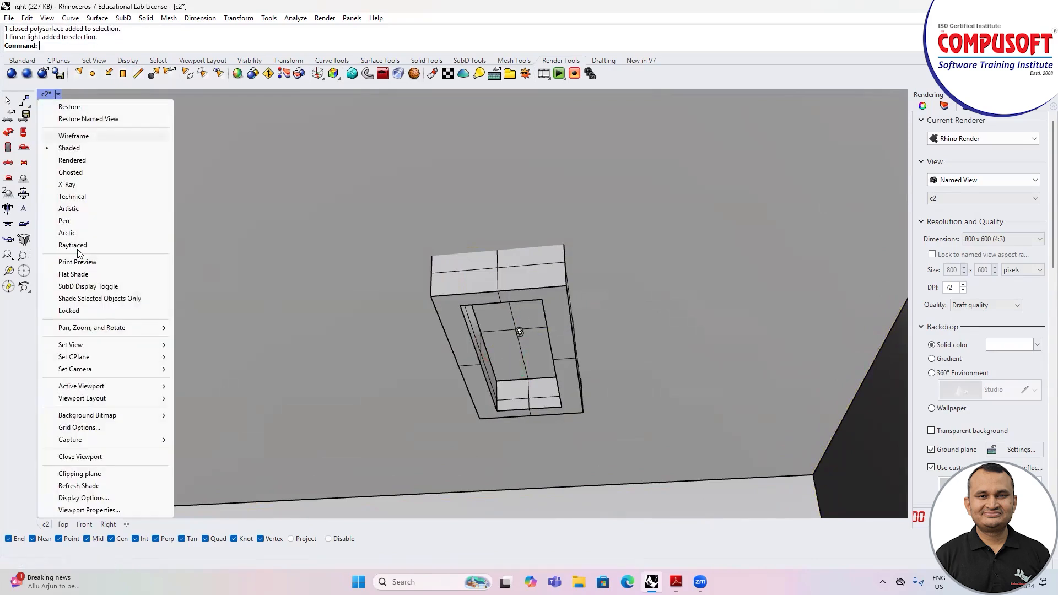
{"action": "mouse_move", "coordinate": [116, 346]}
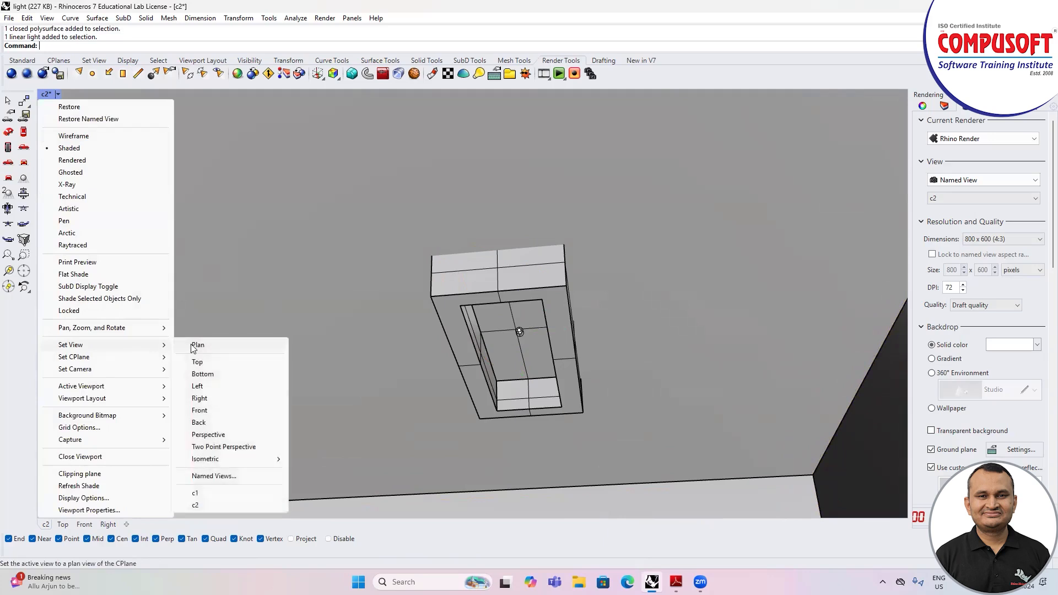
{"action": "left_click", "coordinate": [196, 505]}
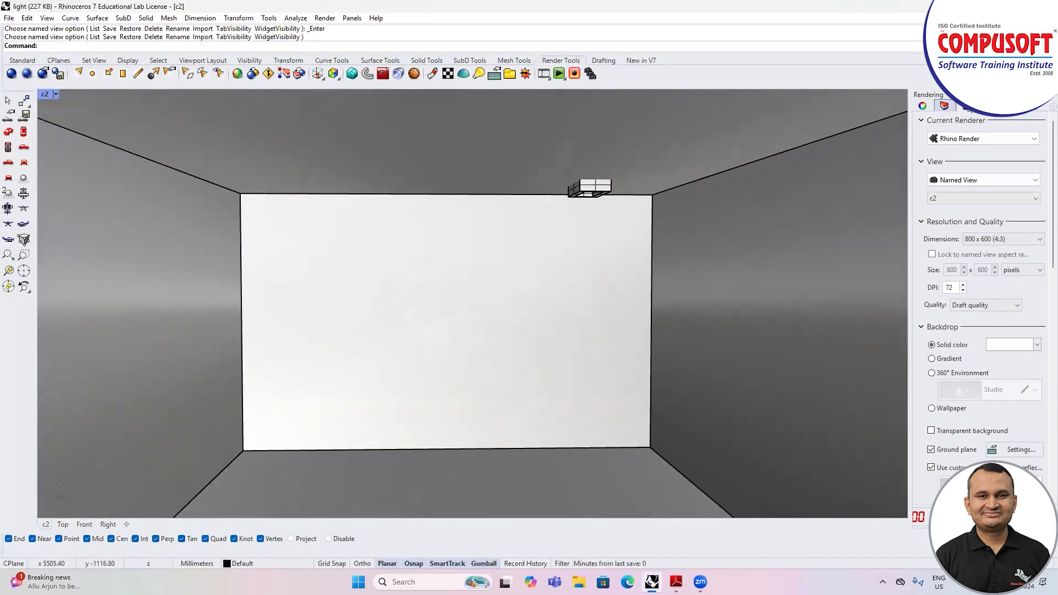
Step: Set the render quality to Good quality and review the backdrop and lighting settings below it
{"action": "left_click", "coordinate": [975, 307]}
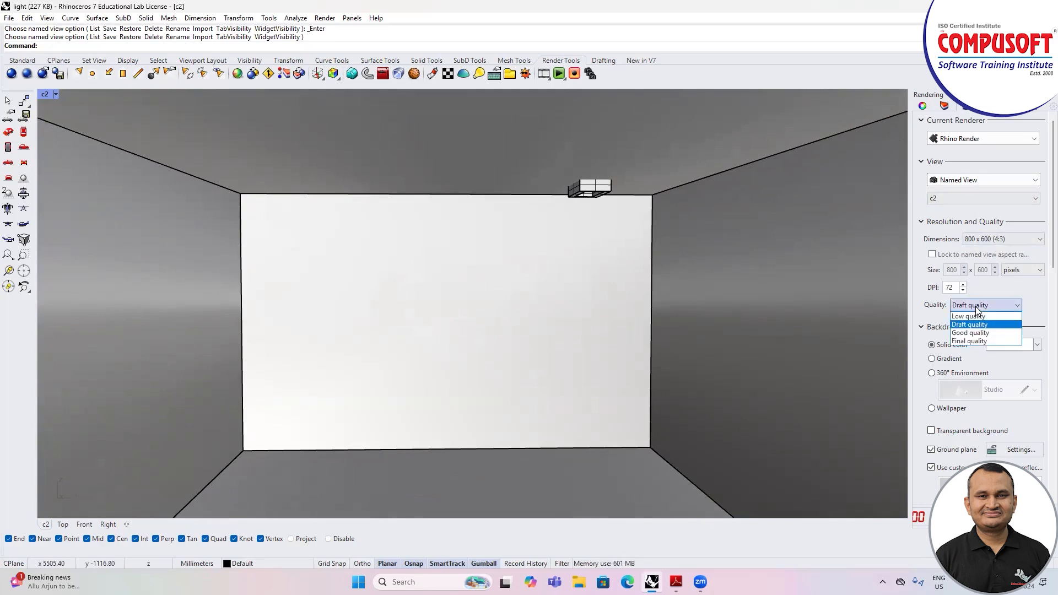
{"action": "left_click", "coordinate": [970, 334]}
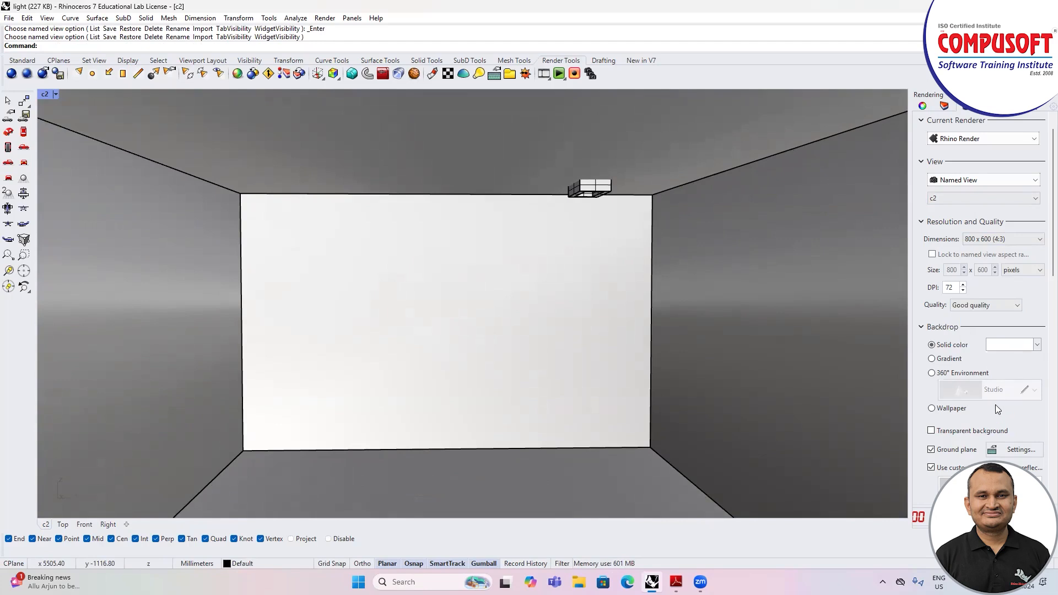
{"action": "scroll", "coordinate": [969, 337], "scroll_direction": "down", "scroll_amount": 1}
{"action": "scroll", "coordinate": [981, 330], "scroll_direction": "down", "scroll_amount": 3}
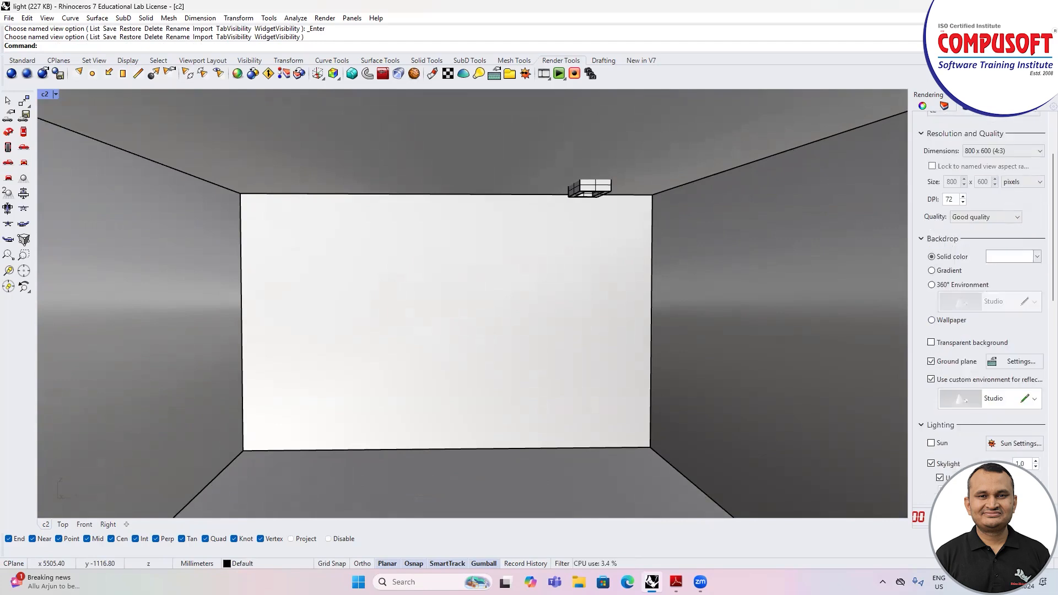
Step: Render the c2 view of the room and stop the rendering once the image is clean enough
{"action": "key", "text": "ctrl+s"}
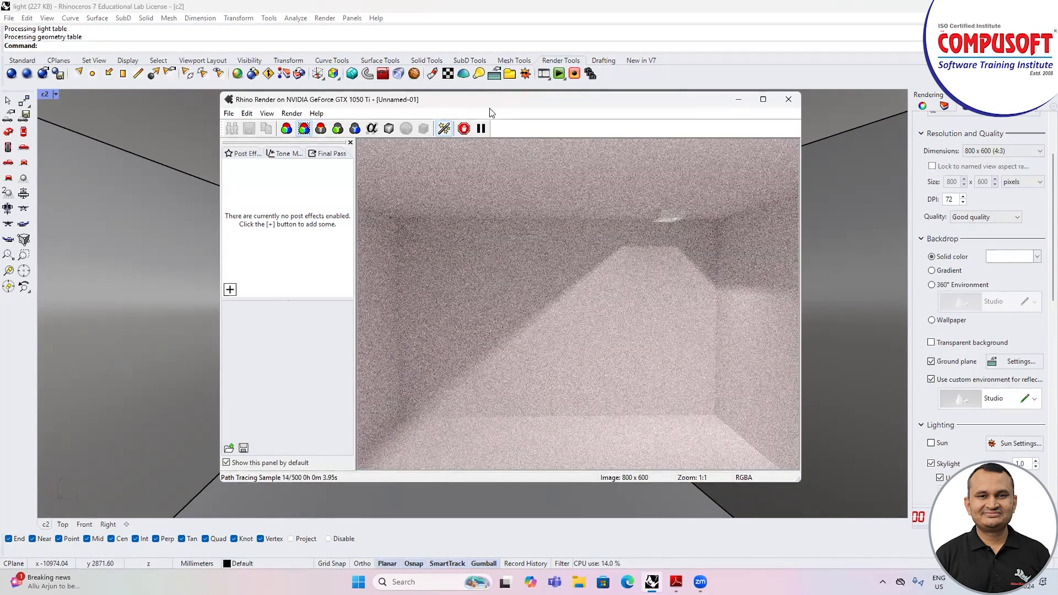
{"action": "left_click_drag", "start_coordinate": [490, 108], "coordinate": [451, 119]}
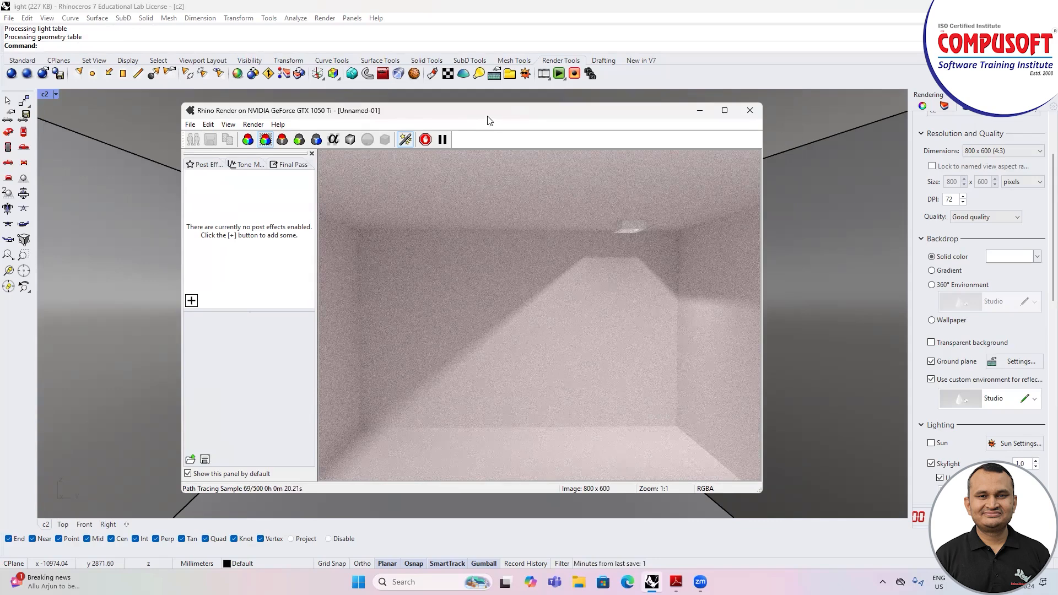
{"action": "left_click_drag", "start_coordinate": [487, 120], "coordinate": [440, 119]}
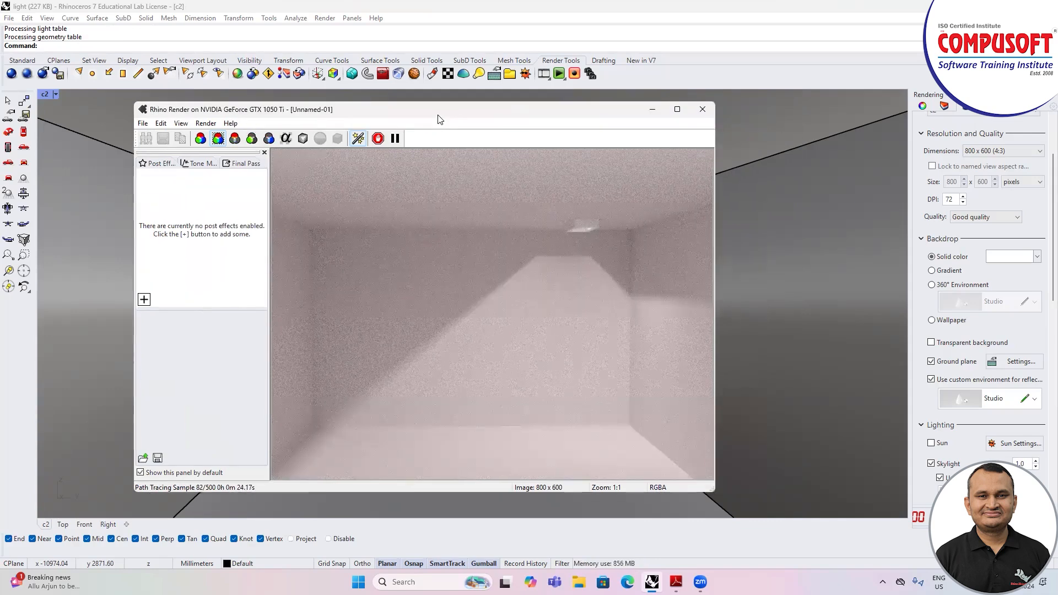
{"action": "left_click_drag", "start_coordinate": [441, 116], "coordinate": [451, 116]}
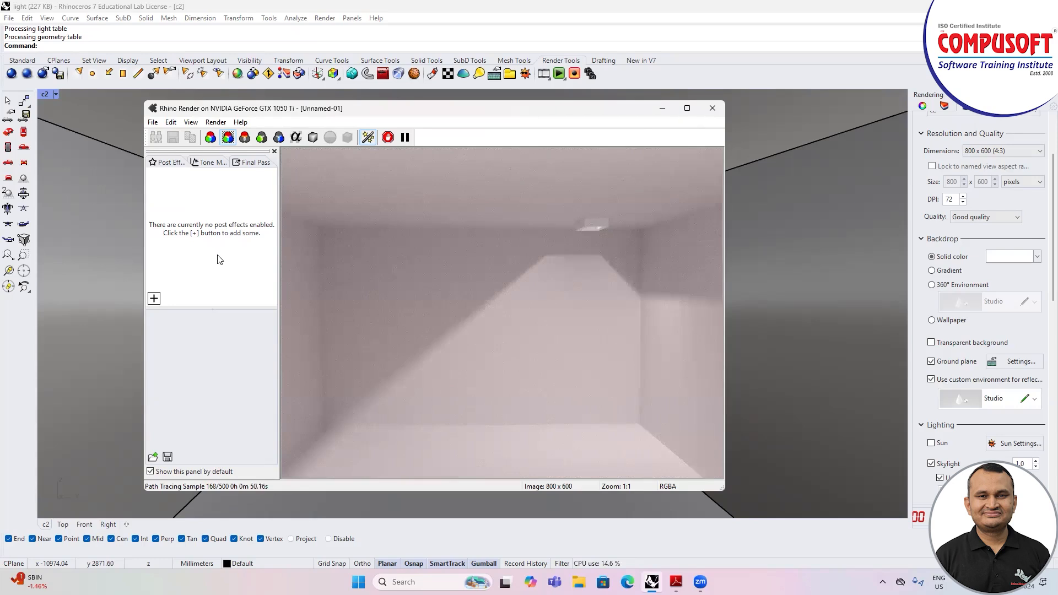
{"action": "left_click", "coordinate": [388, 137]}
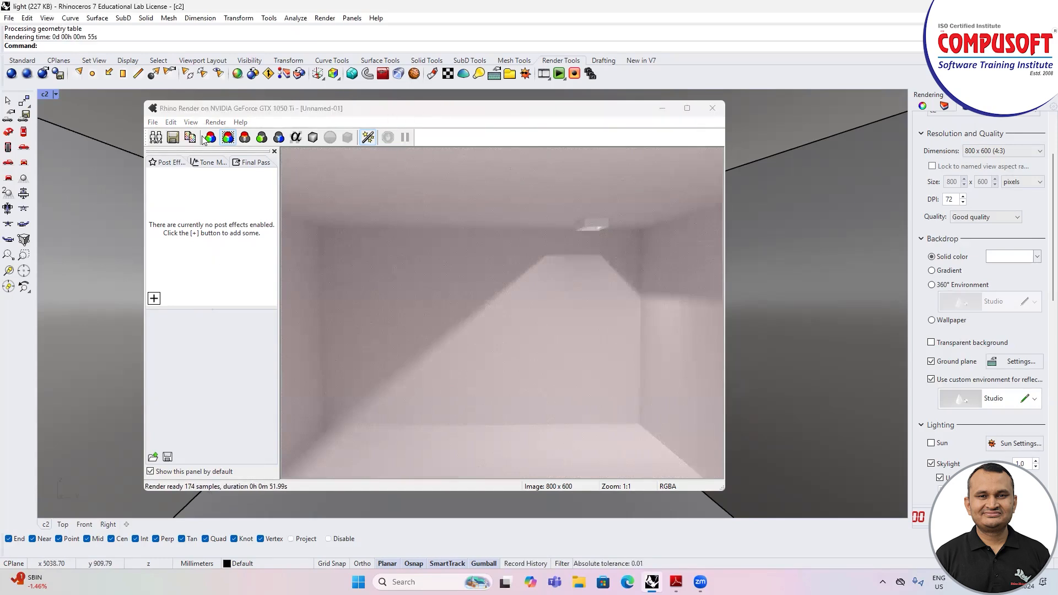
Step: Save the rendered image to the Desktop as a JPEG file named w1
{"action": "left_click", "coordinate": [173, 138]}
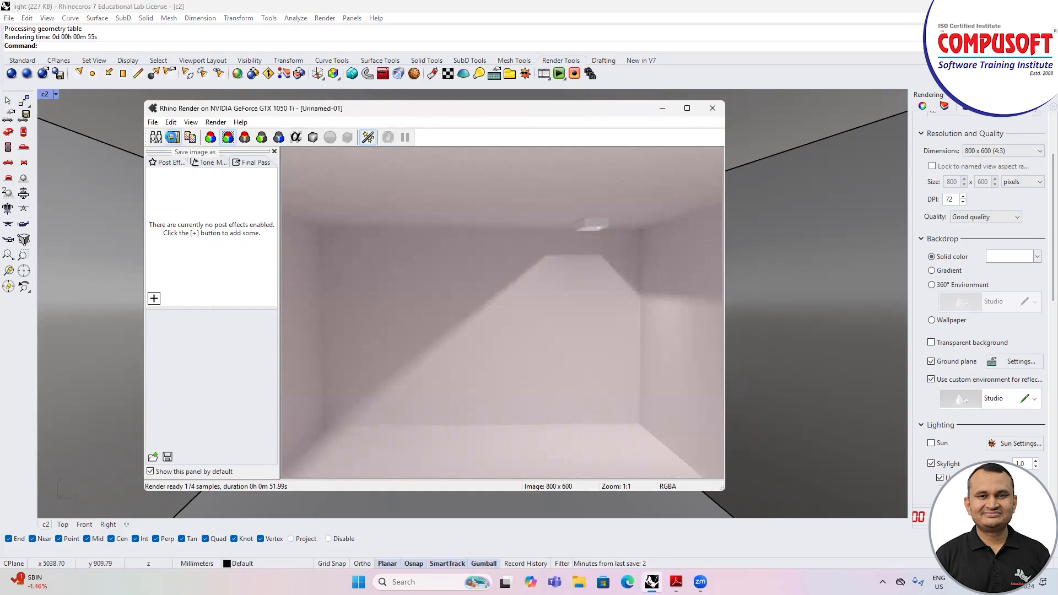
{"action": "left_click", "coordinate": [173, 138]}
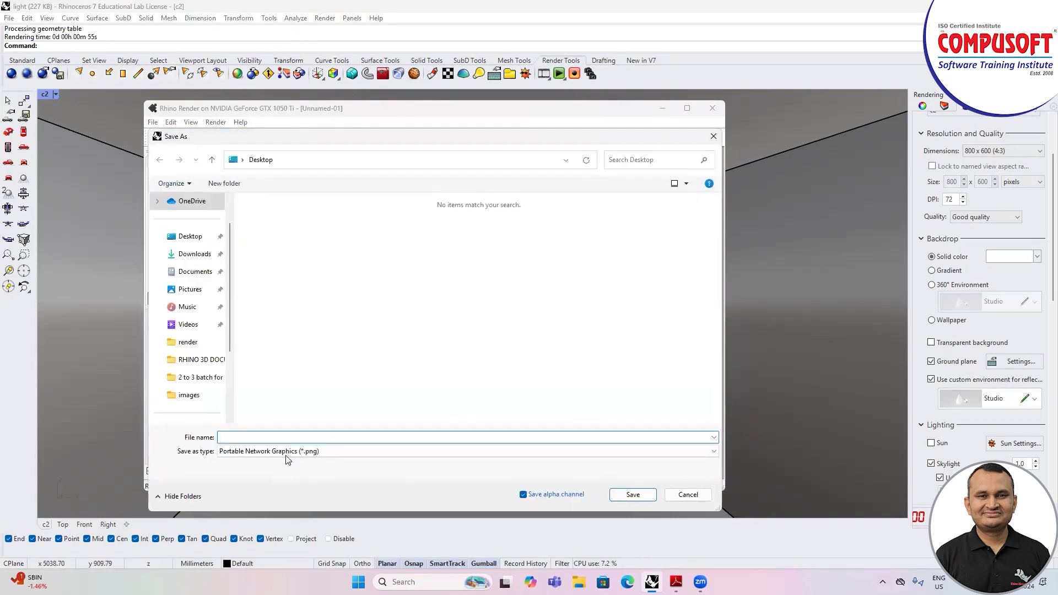
{"action": "left_click", "coordinate": [190, 242]}
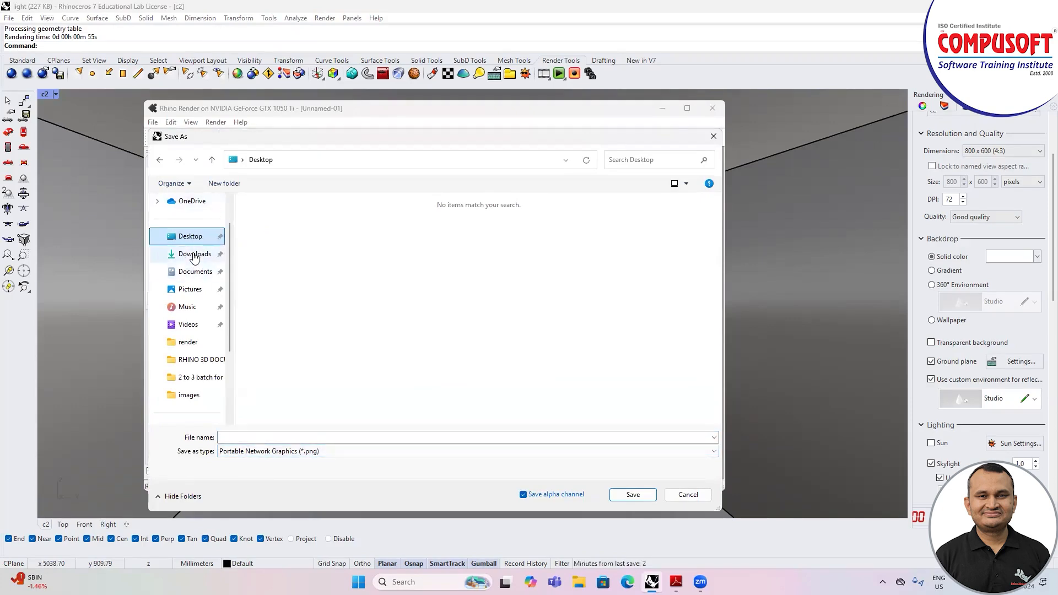
{"action": "left_click", "coordinate": [262, 452]}
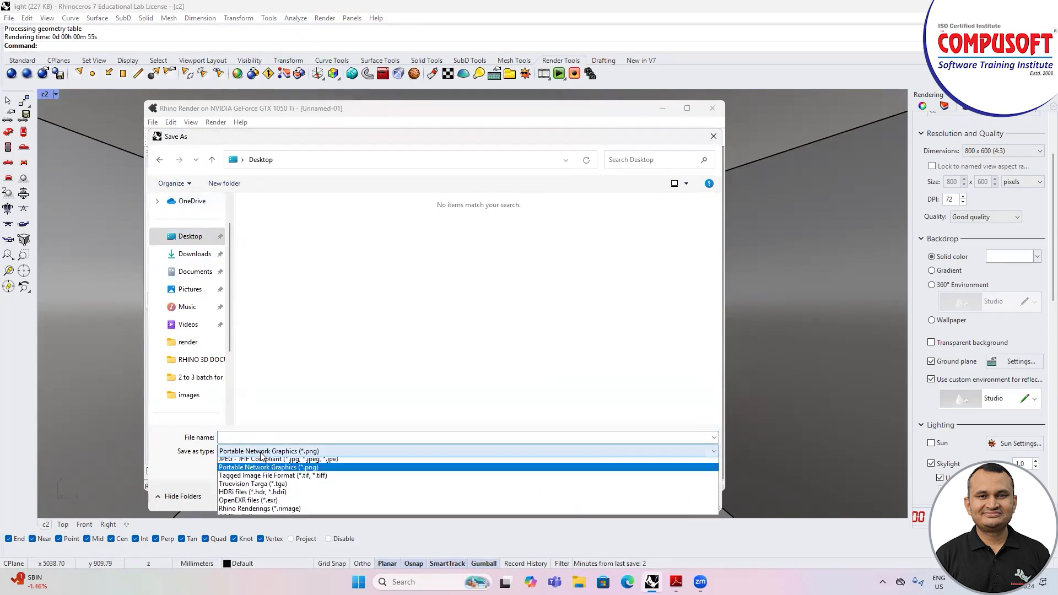
{"action": "left_click", "coordinate": [264, 467]}
{"action": "left_click", "coordinate": [253, 438]}
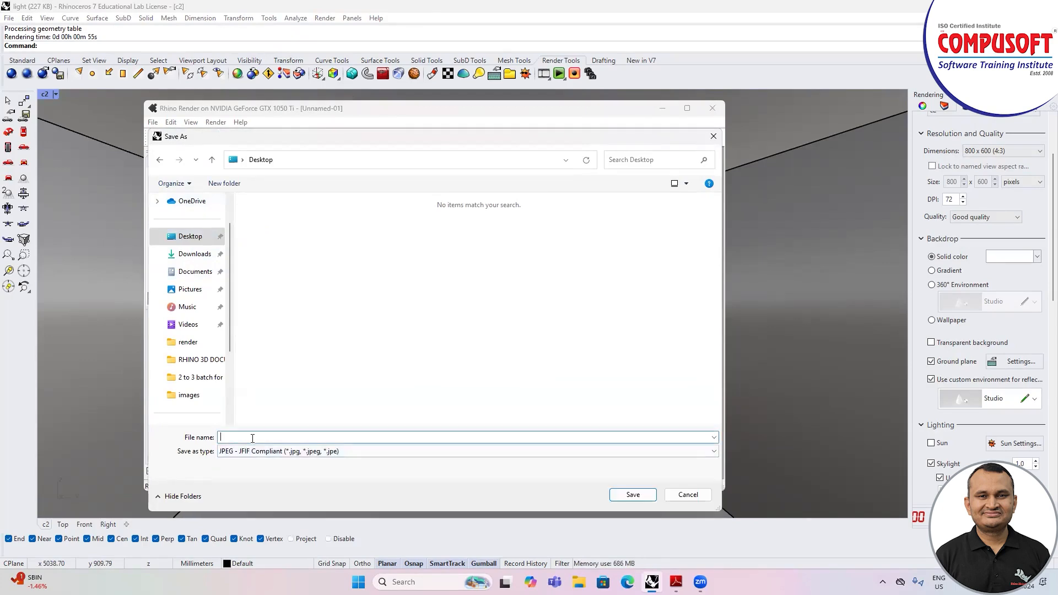
{"action": "type", "text": "w1"}
{"action": "left_click", "coordinate": [630, 494]}
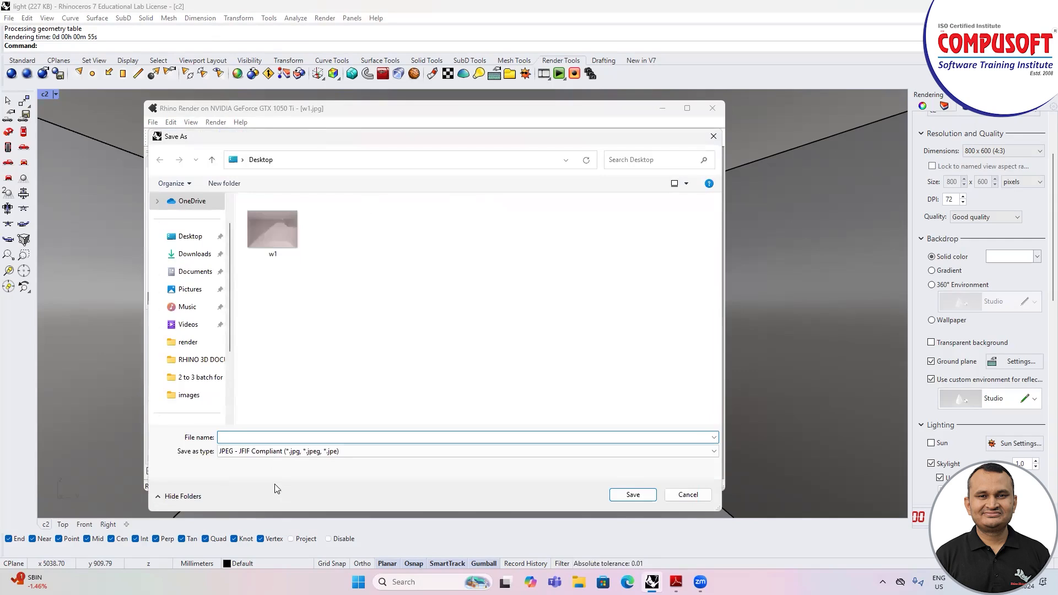
Step: Save the rendered image to the Desktop as a PNG file named s2 and close the render window
{"action": "left_click", "coordinate": [279, 453]}
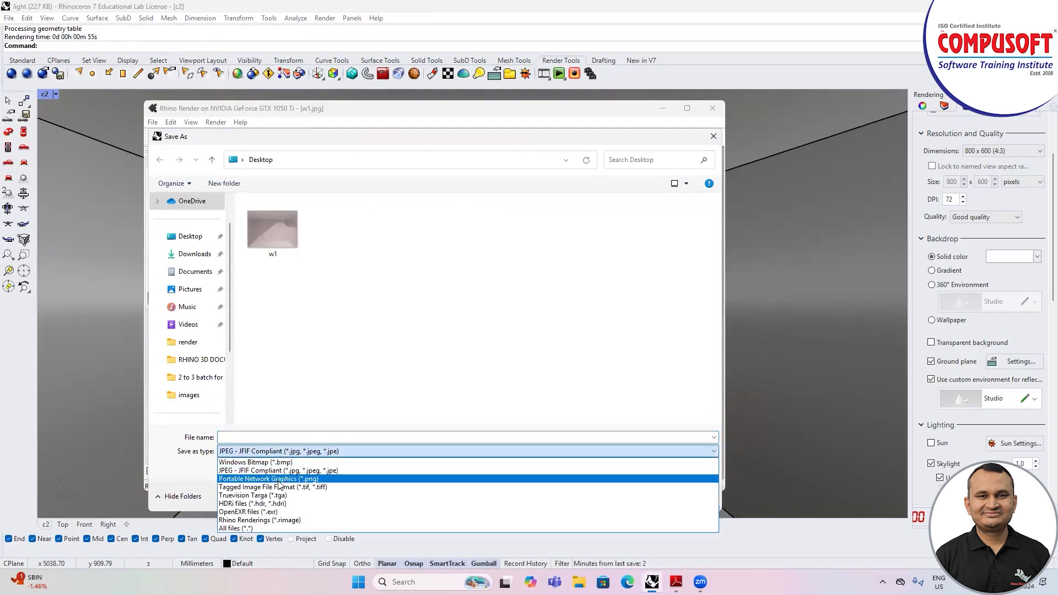
{"action": "left_click", "coordinate": [277, 480]}
{"action": "left_click", "coordinate": [261, 438]}
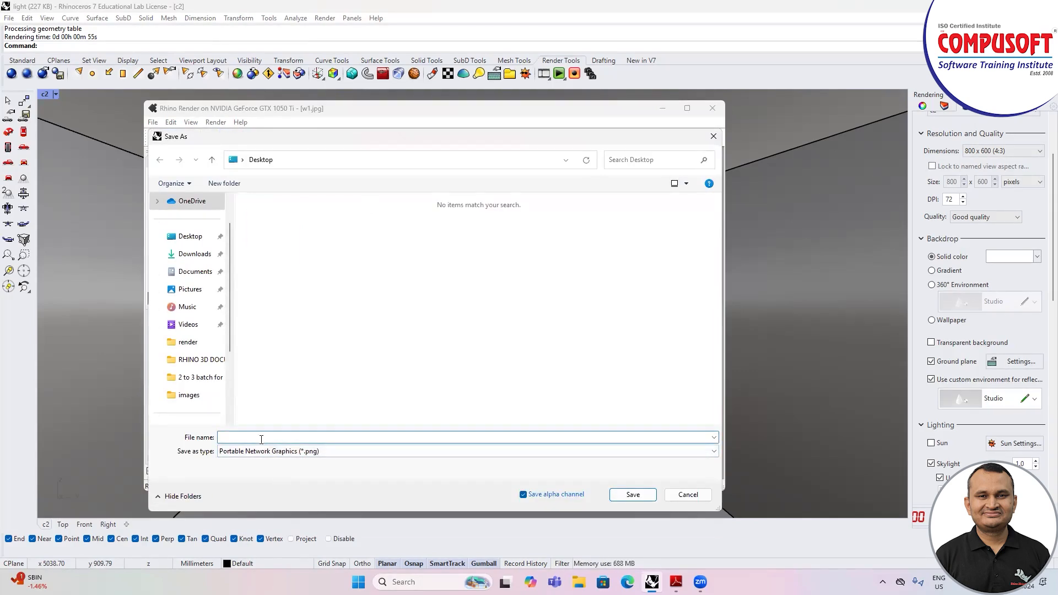
{"action": "type", "text": "s2"}
{"action": "left_click", "coordinate": [632, 494]}
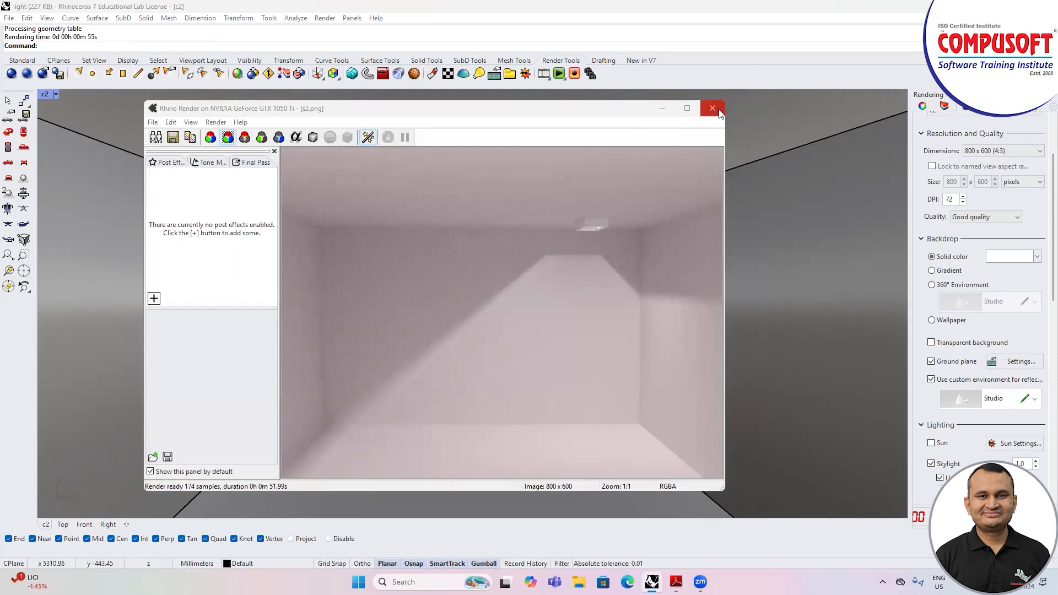
{"action": "left_click", "coordinate": [718, 111]}
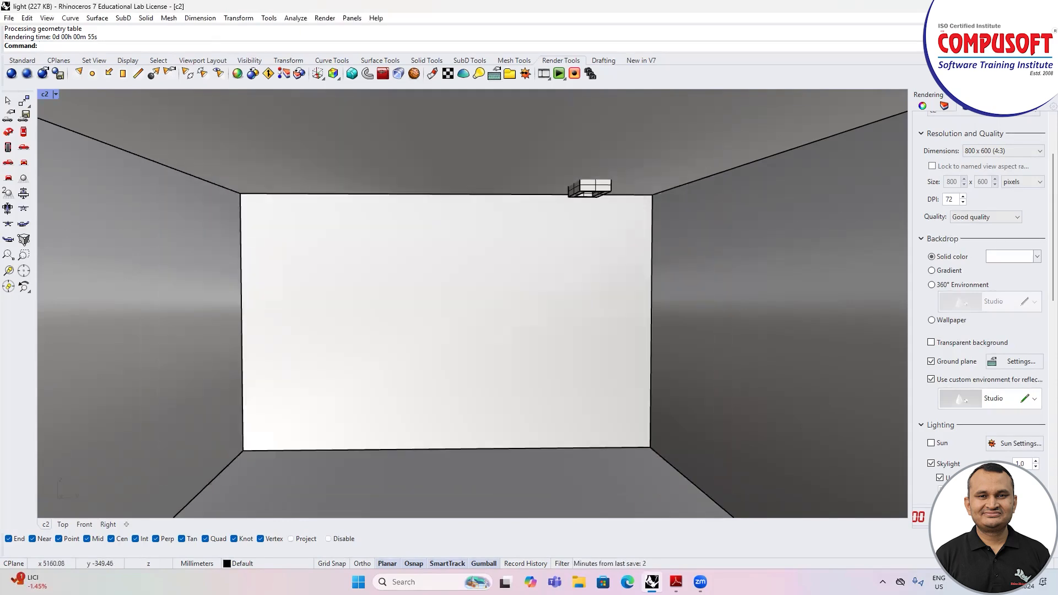
Step: Go to the Windows desktop, open the saved w1 image to check the render, and close it
{"action": "left_click", "coordinate": [991, 6]}
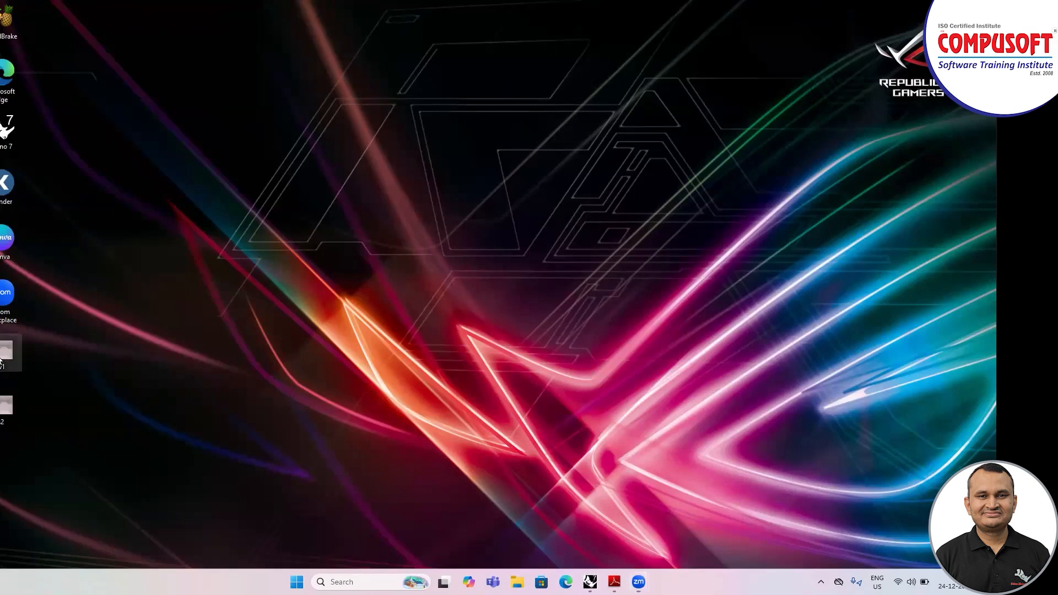
{"action": "double_click", "coordinate": [3, 353]}
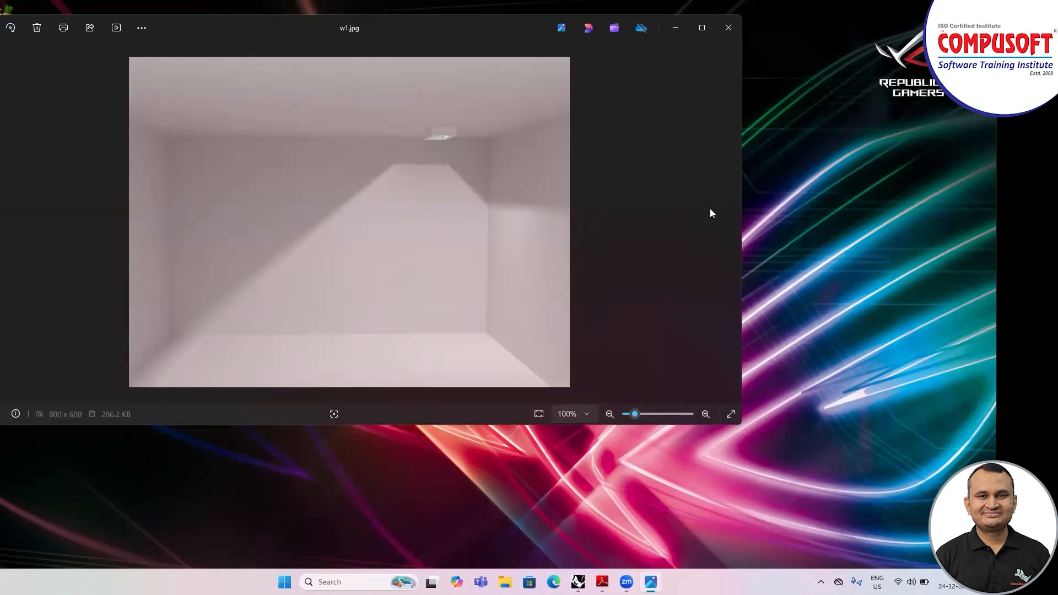
{"action": "left_click", "coordinate": [732, 224]}
{"action": "left_click", "coordinate": [728, 27]}
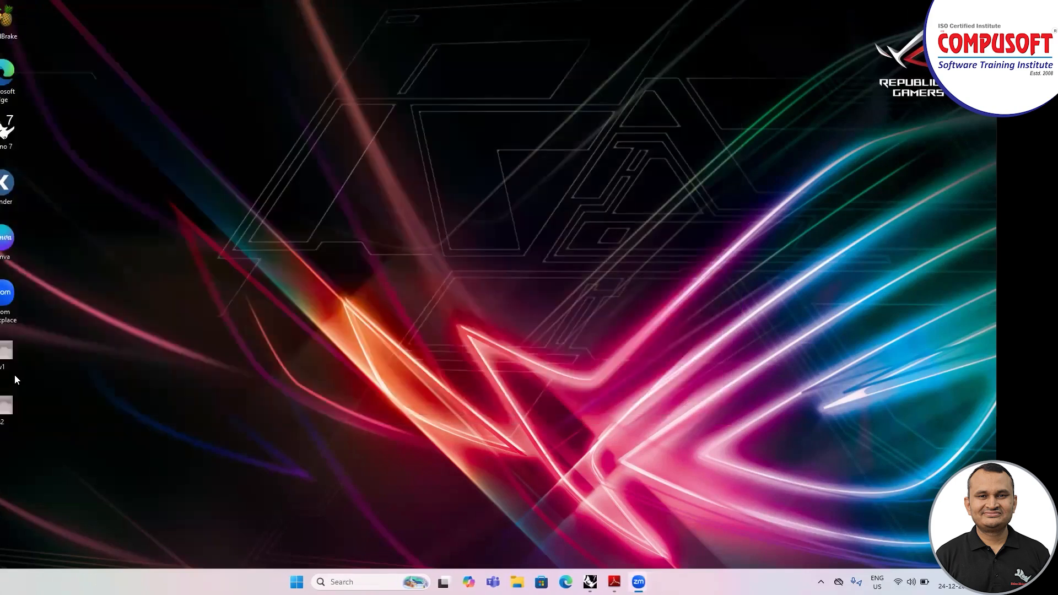
Step: Switch back to Rhino and start a new model from the Large Objects - Millimeters template without saving changes to light
{"action": "left_click", "coordinate": [589, 582]}
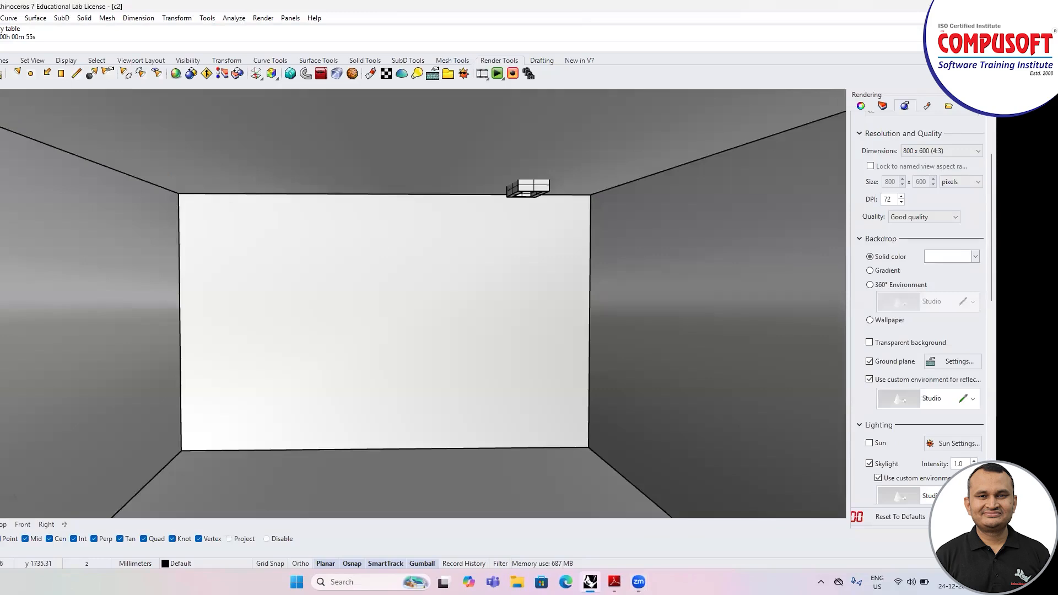
{"action": "left_click", "coordinate": [0, 18]}
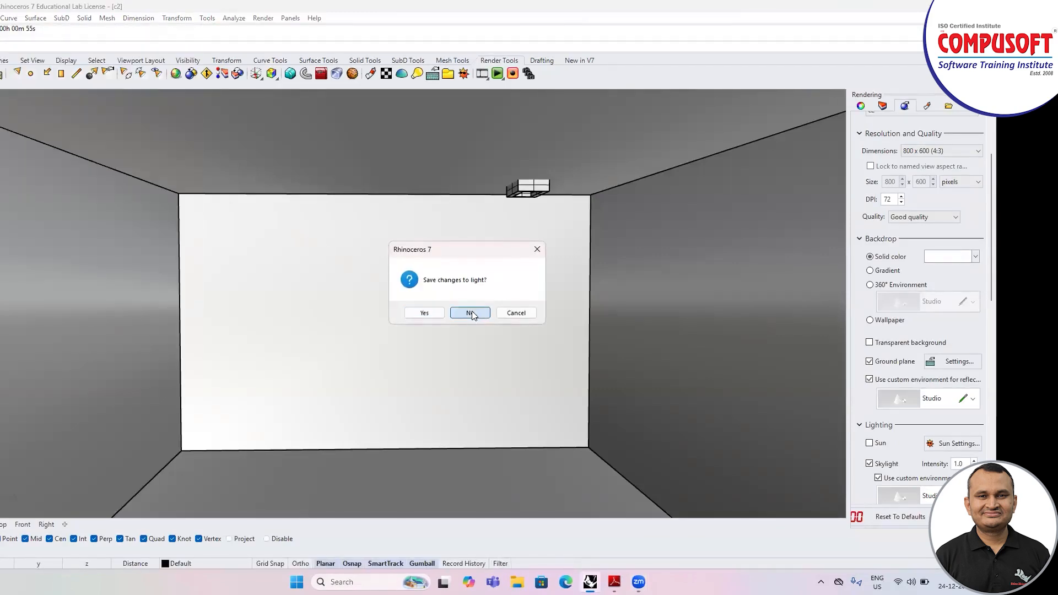
{"action": "left_click", "coordinate": [471, 309]}
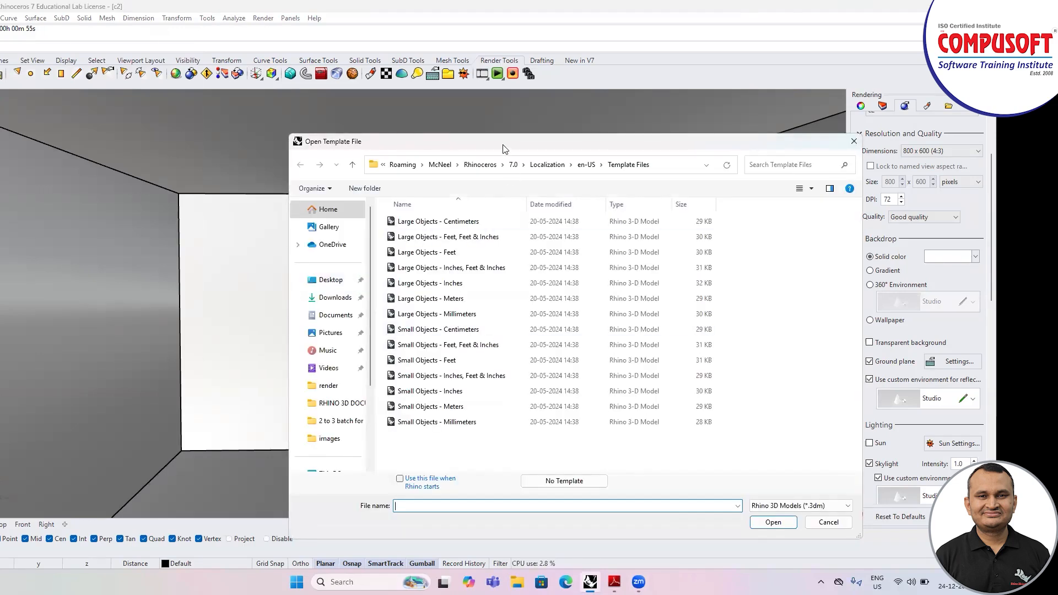
{"action": "left_click_drag", "start_coordinate": [503, 147], "coordinate": [419, 113]}
{"action": "left_click", "coordinate": [370, 280]}
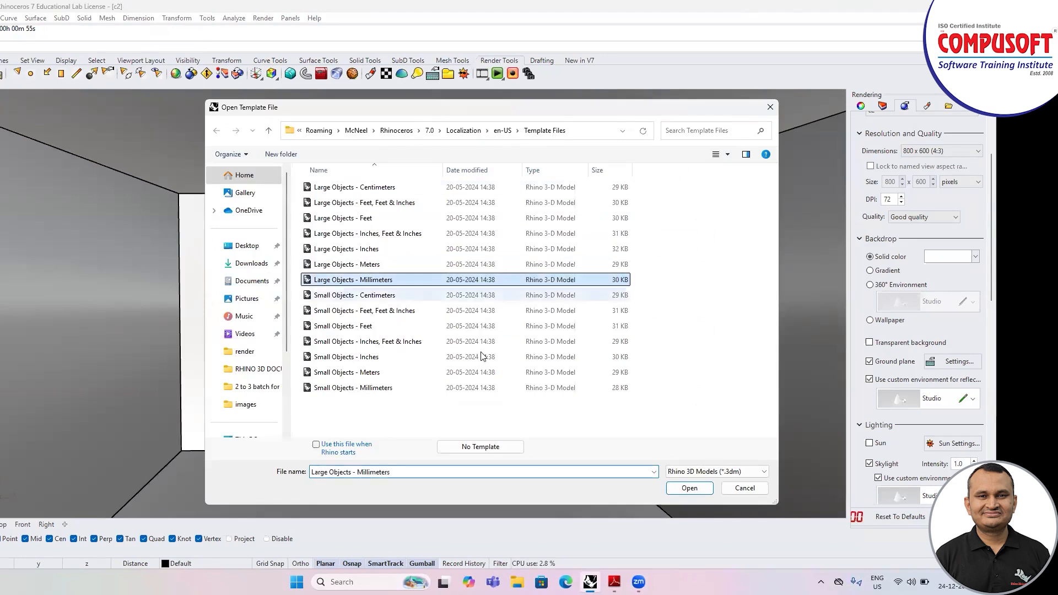
{"action": "left_click", "coordinate": [690, 488]}
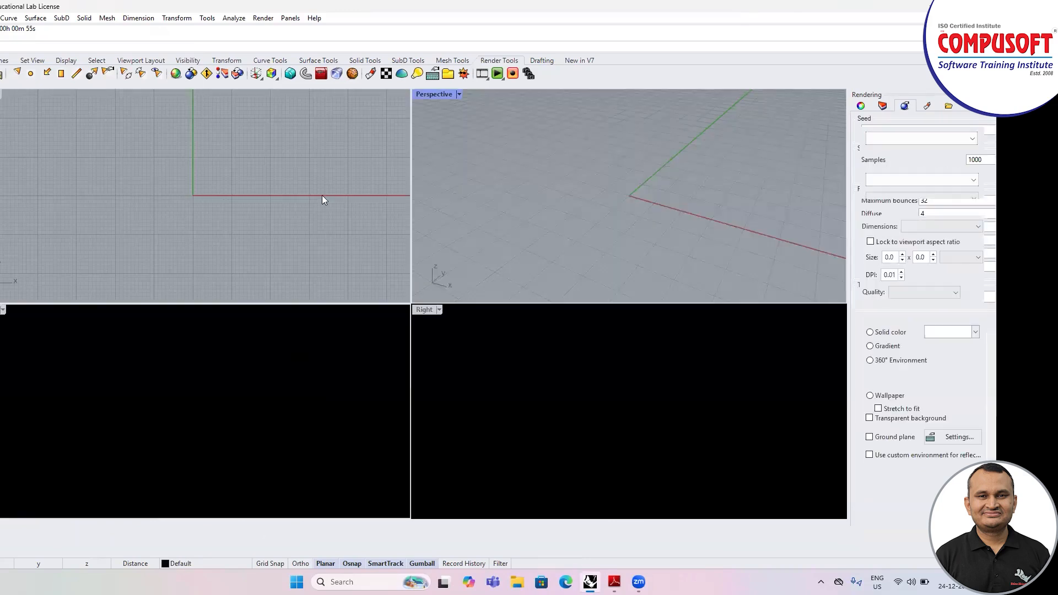
Step: Maximize the Top viewport
{"action": "left_click", "coordinate": [451, 62]}
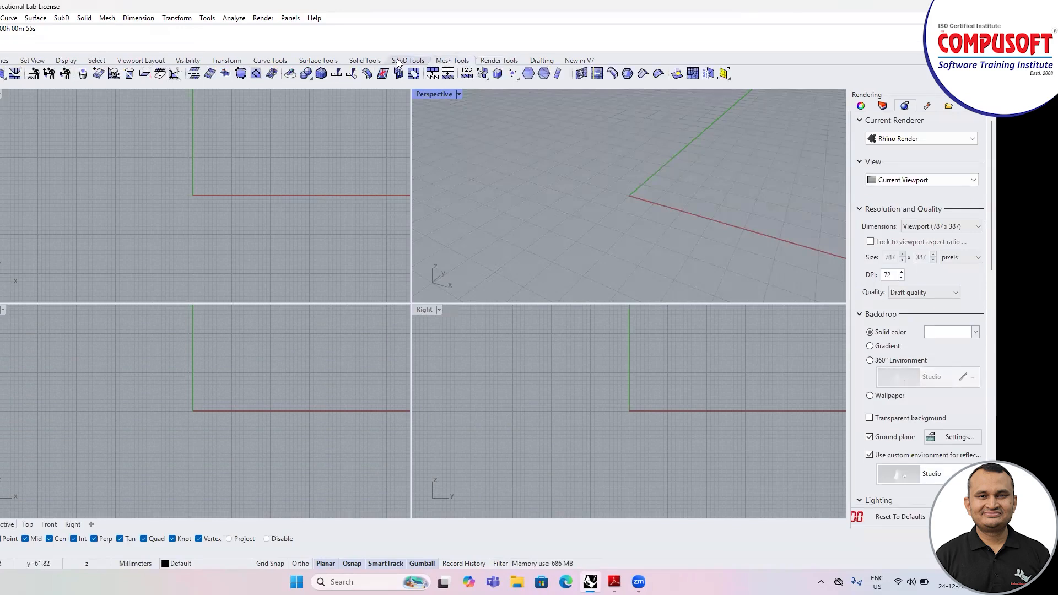
{"action": "left_click", "coordinate": [84, 195]}
{"action": "scroll", "coordinate": [208, 142], "scroll_direction": "down", "scroll_amount": 2}
{"action": "right_click_drag", "start_coordinate": [218, 153], "coordinate": [148, 194]}
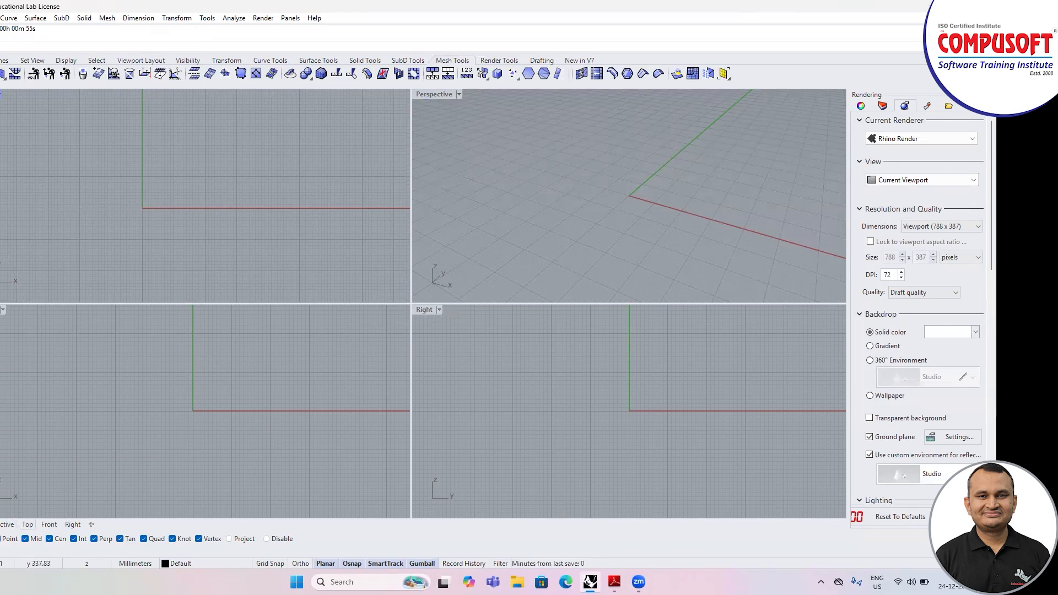
{"action": "scroll", "coordinate": [154, 243], "scroll_direction": "down", "scroll_amount": 1}
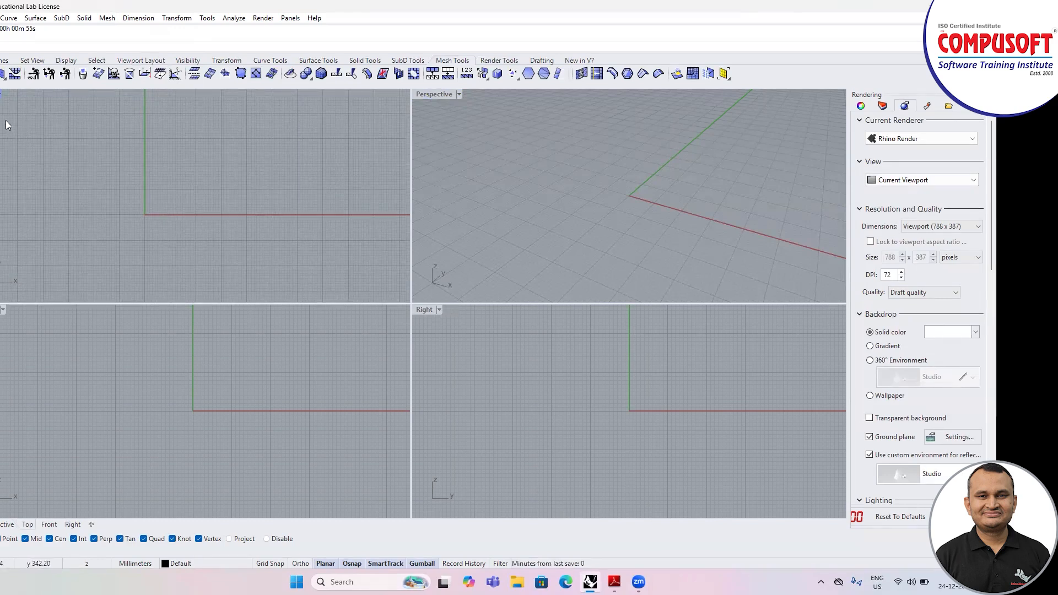
{"action": "double_click", "coordinate": [1, 95]}
{"action": "scroll", "coordinate": [177, 292], "scroll_direction": "down", "scroll_amount": 6}
{"action": "scroll", "coordinate": [198, 284], "scroll_direction": "up", "scroll_amount": 4}
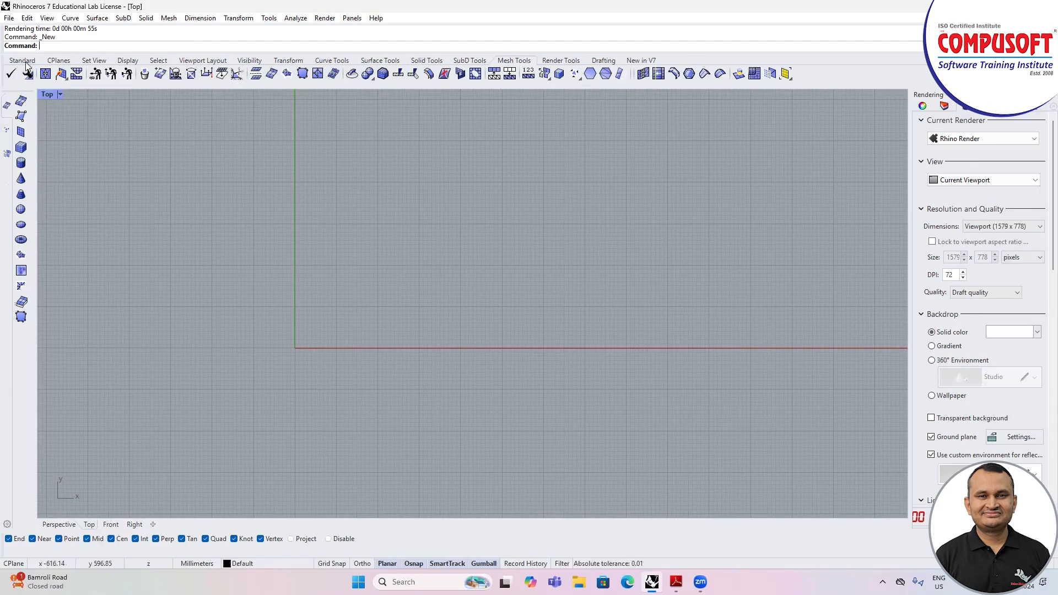
Step: Insert the stone image from the RHINO MODELS folder as a picture in the Top view, with its first corner at the origin
{"action": "left_click", "coordinate": [26, 63]}
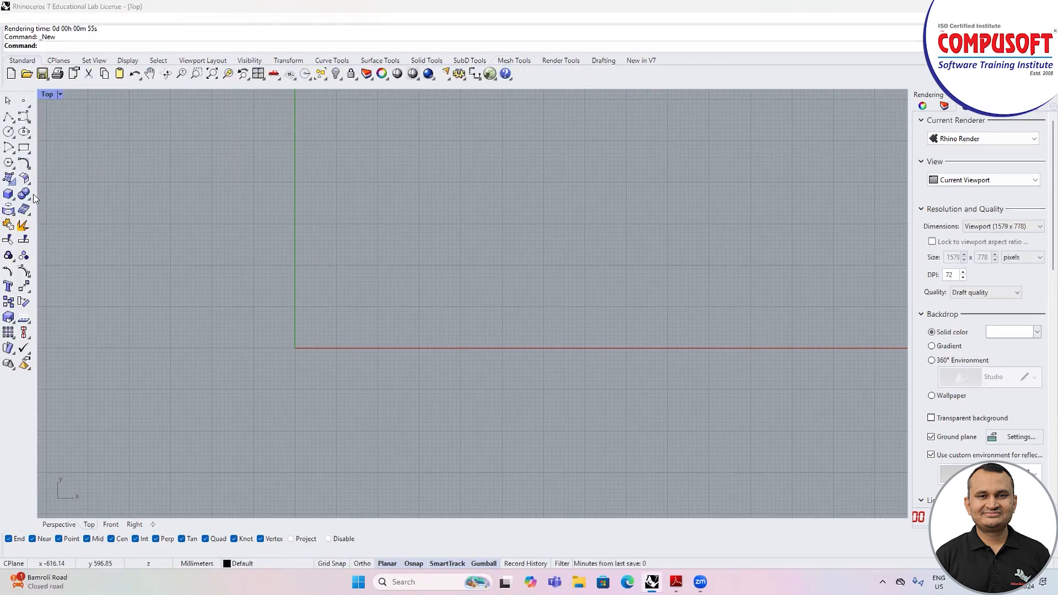
{"action": "left_click", "coordinate": [12, 181]}
{"action": "left_click", "coordinate": [87, 199]}
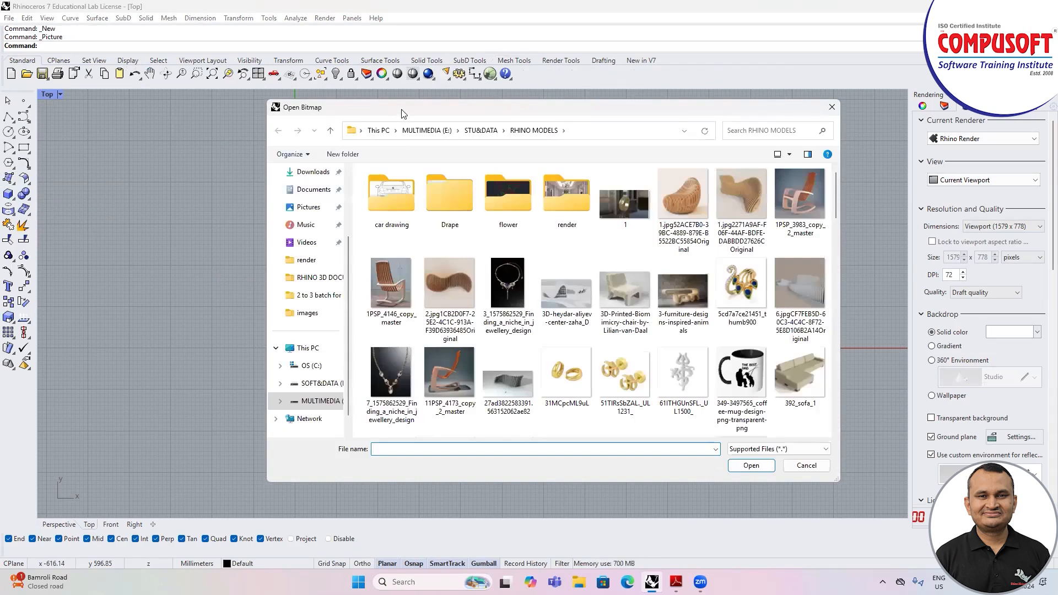
{"action": "left_click_drag", "start_coordinate": [401, 109], "coordinate": [355, 91]}
{"action": "left_click", "coordinate": [463, 269]}
{"action": "key", "text": "s"}
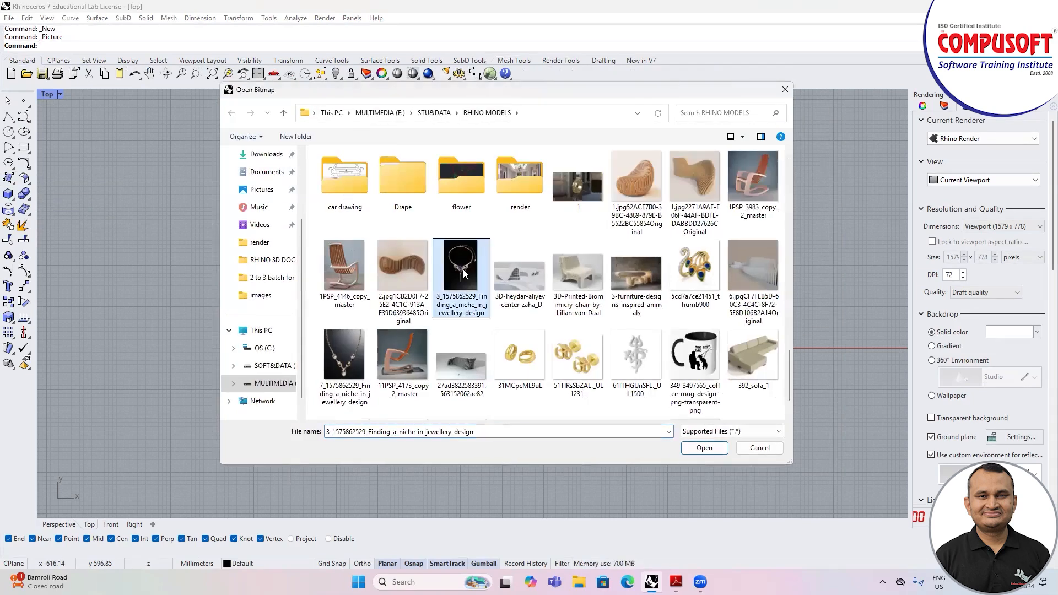
{"action": "left_click", "coordinate": [466, 273]}
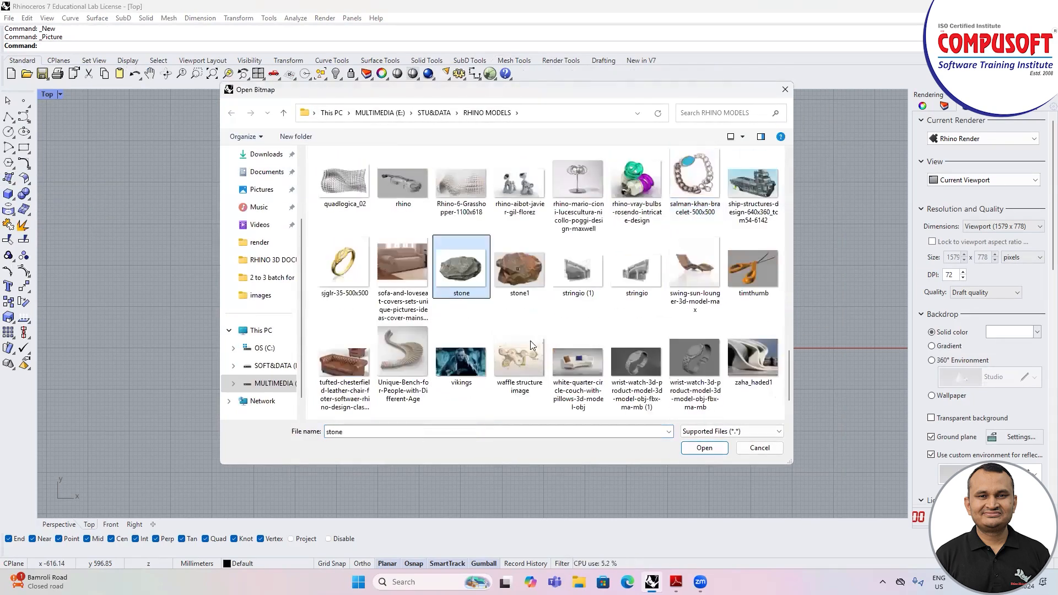
{"action": "left_click", "coordinate": [705, 448]}
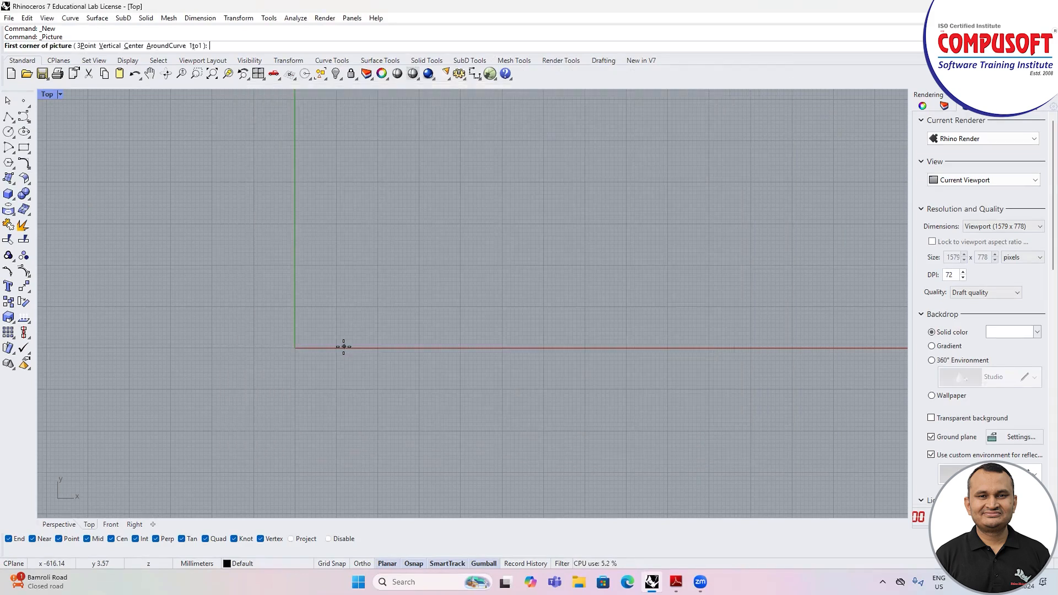
{"action": "left_click", "coordinate": [295, 347]}
{"action": "left_click", "coordinate": [528, 175]}
{"action": "left_click", "coordinate": [446, 245]}
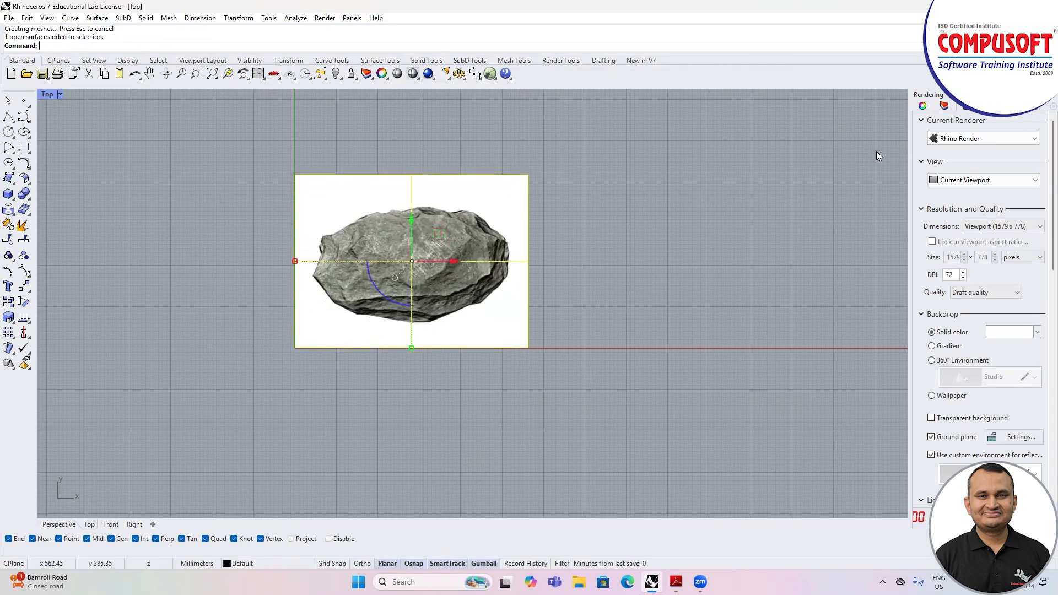
Step: Move the stone picture to Layer 01 and lock that layer
{"action": "left_click", "coordinate": [935, 112]}
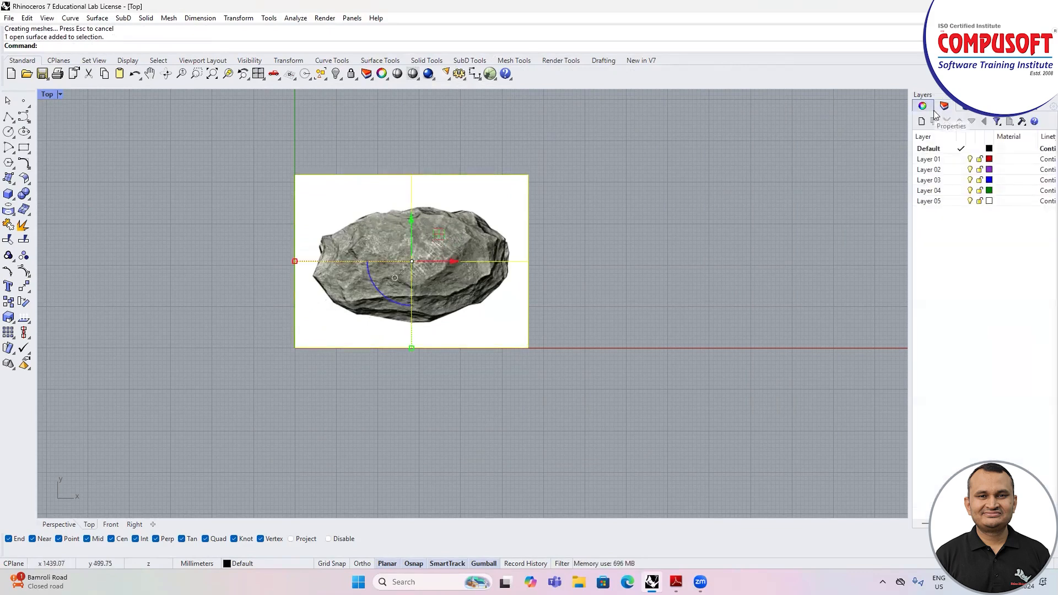
{"action": "right_click", "coordinate": [941, 162]}
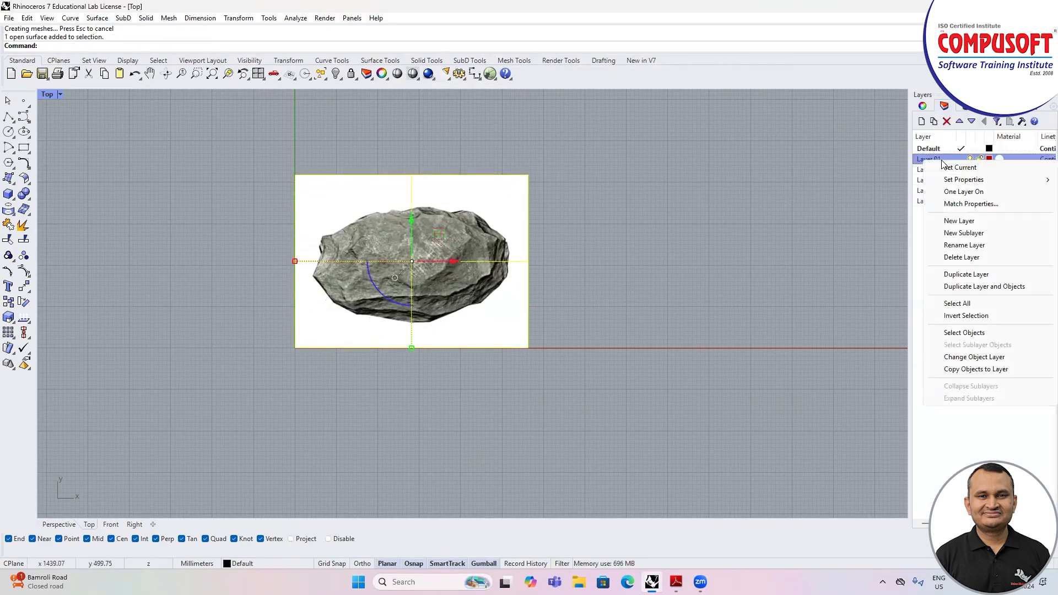
{"action": "left_click", "coordinate": [974, 357]}
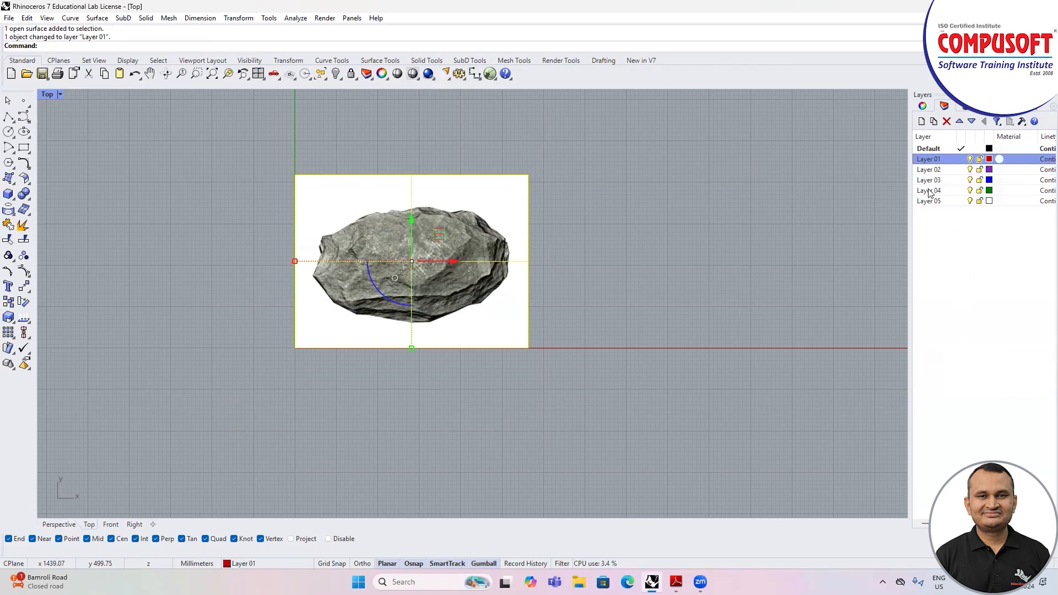
{"action": "left_click", "coordinate": [979, 159]}
Step: Make Layer 02 the current layer, and turn Layer 01's visibility off and back on
{"action": "left_click", "coordinate": [969, 160]}
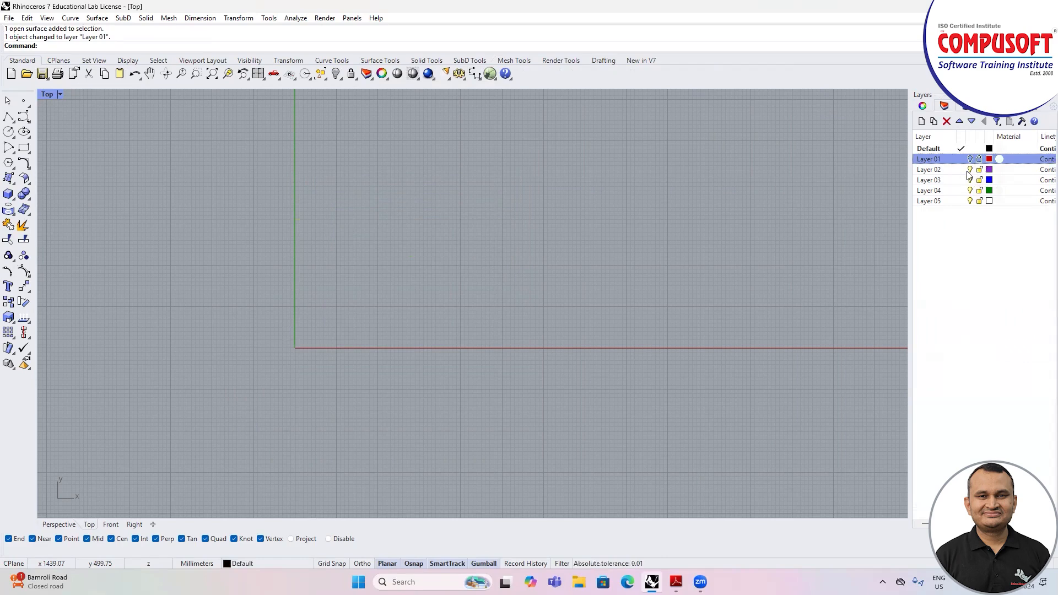
{"action": "left_click", "coordinate": [961, 169]}
{"action": "left_click", "coordinate": [969, 160]}
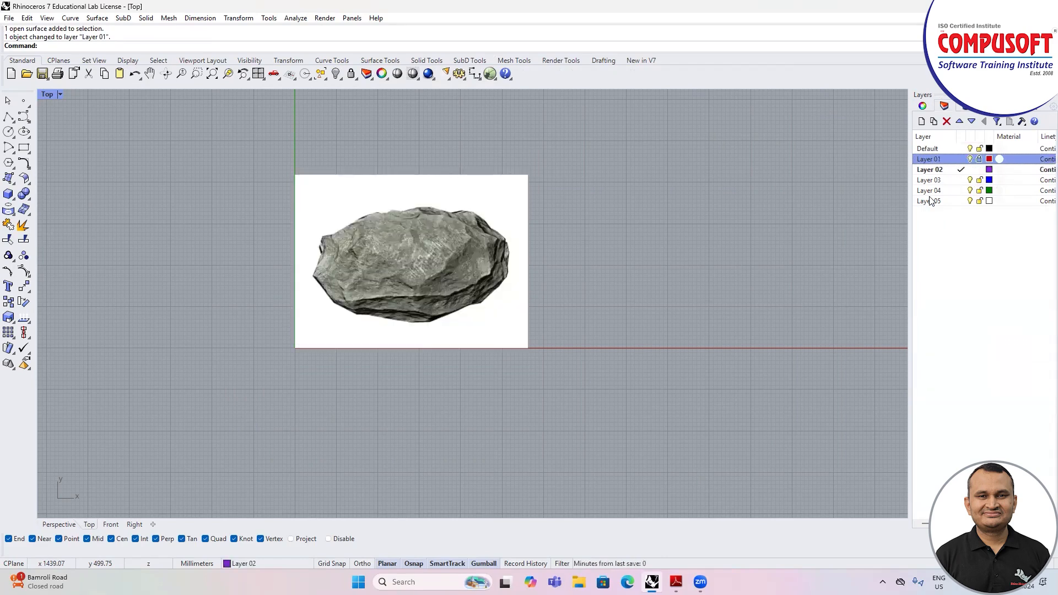
{"action": "scroll", "coordinate": [361, 262], "scroll_direction": "down", "scroll_amount": 4}
{"action": "scroll", "coordinate": [367, 257], "scroll_direction": "up", "scroll_amount": 4}
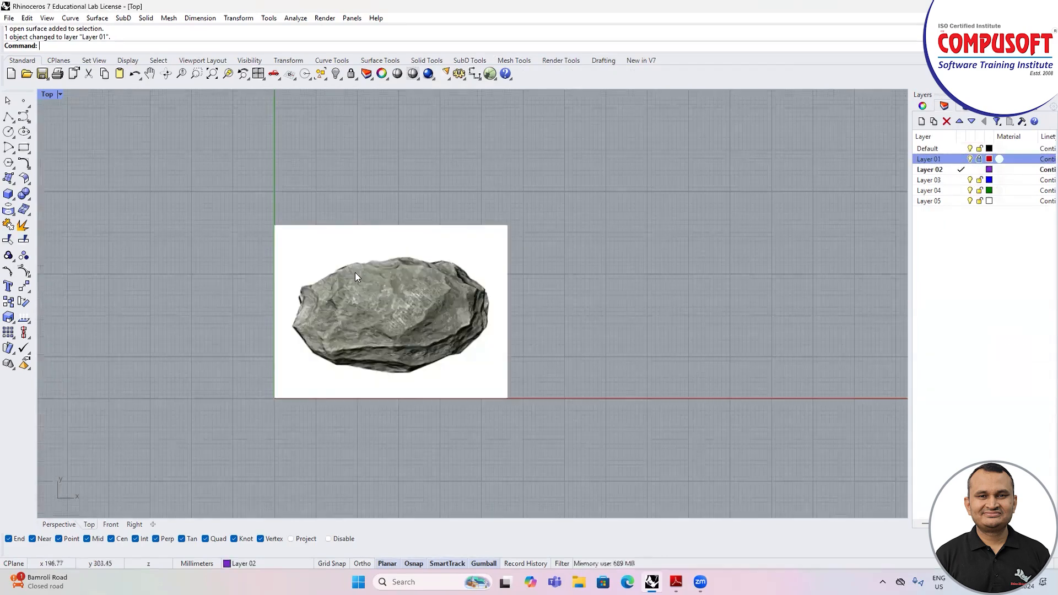
{"action": "scroll", "coordinate": [393, 314], "scroll_direction": "up", "scroll_amount": 2}
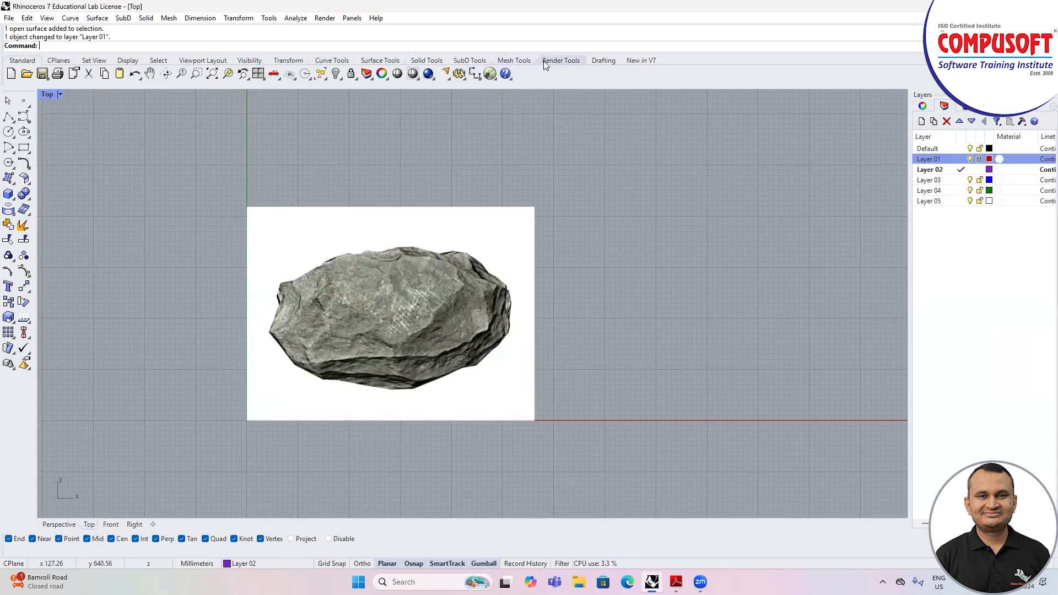
{"action": "left_click", "coordinate": [518, 62]}
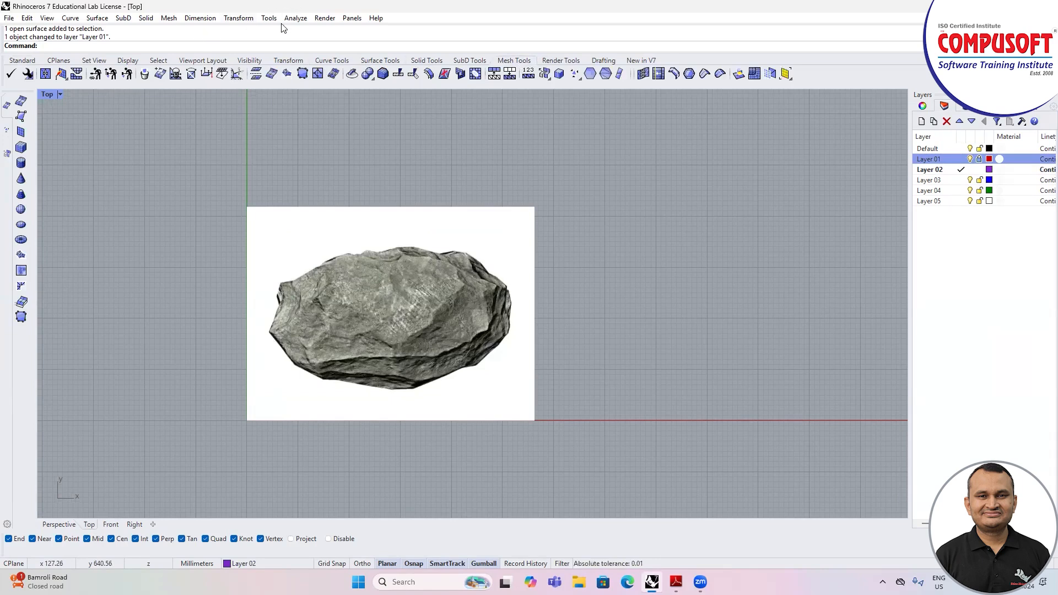
{"action": "left_click", "coordinate": [171, 20]}
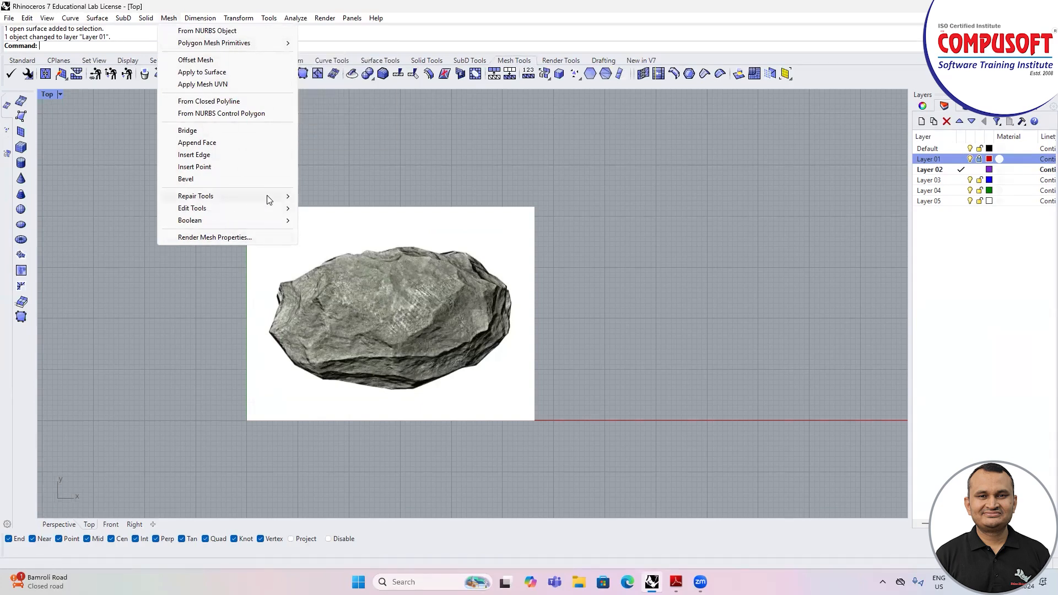
{"action": "left_click", "coordinate": [93, 86]}
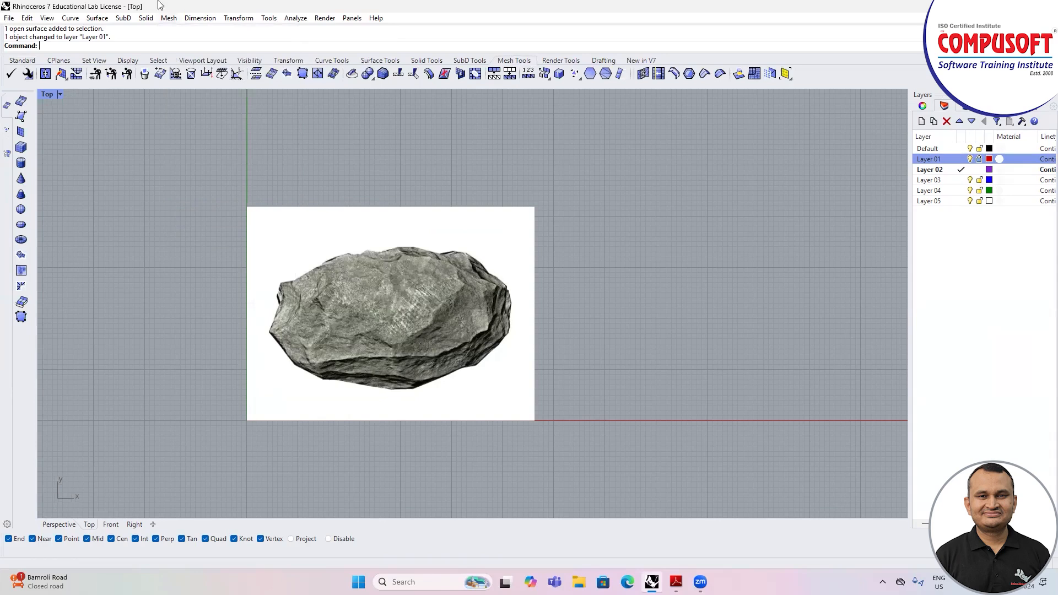
{"action": "left_click", "coordinate": [176, 19]}
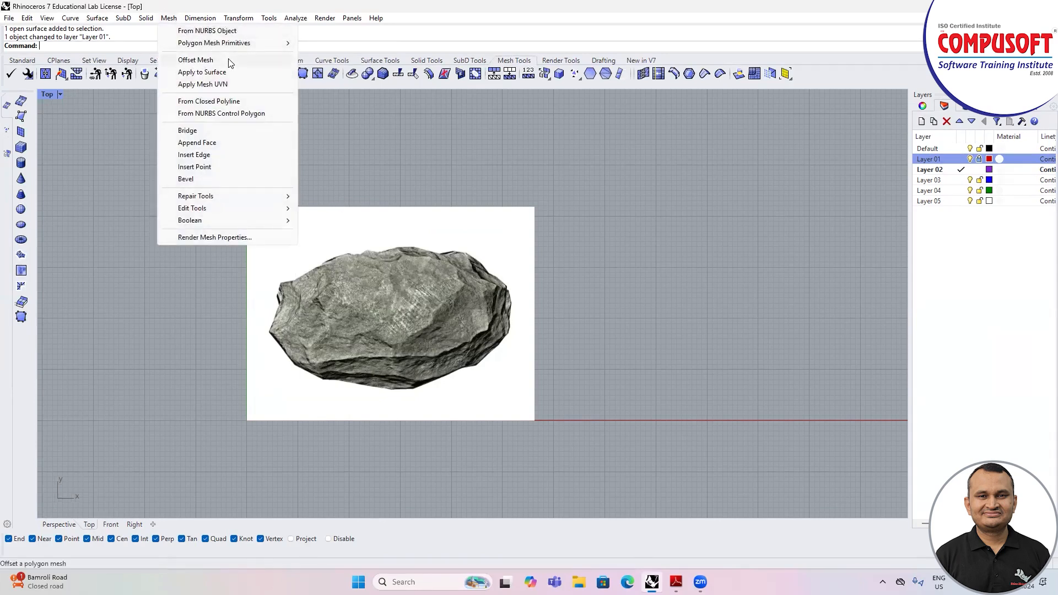
{"action": "mouse_move", "coordinate": [254, 44]}
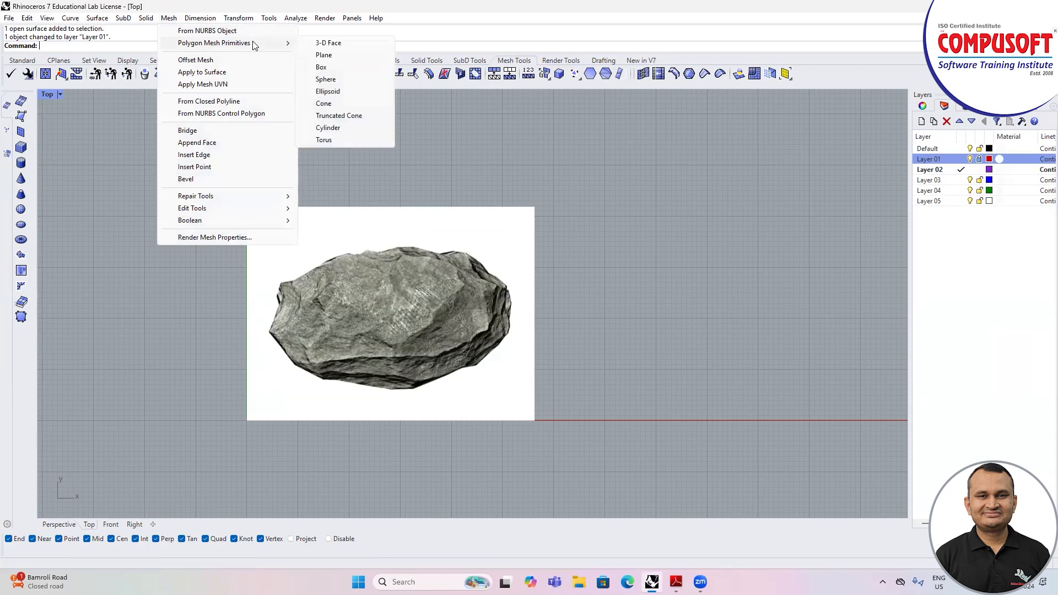
{"action": "left_click", "coordinate": [336, 45]}
{"action": "type", "text": "d"}
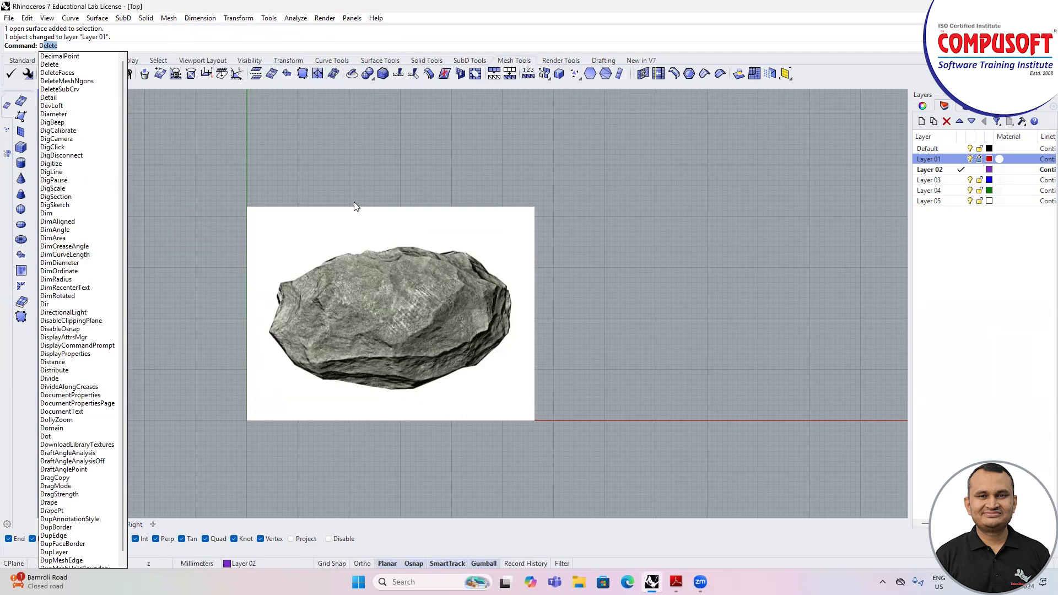
{"action": "key", "text": "Escape"}
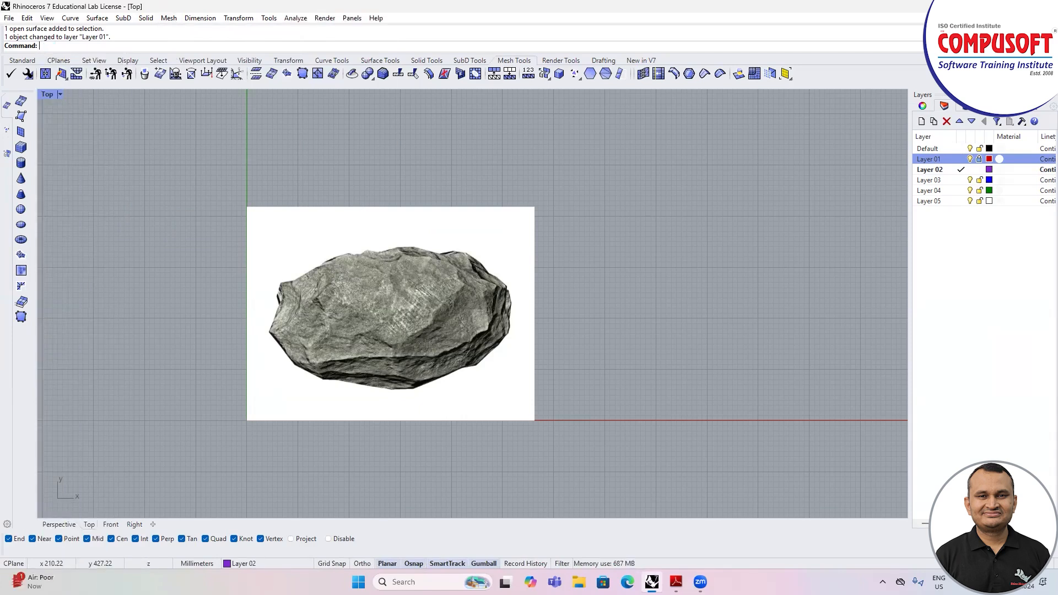
Step: Start the 3DFace command and disable every object snap except End
{"action": "type", "text": "3d"}
{"action": "key", "text": "Return"}
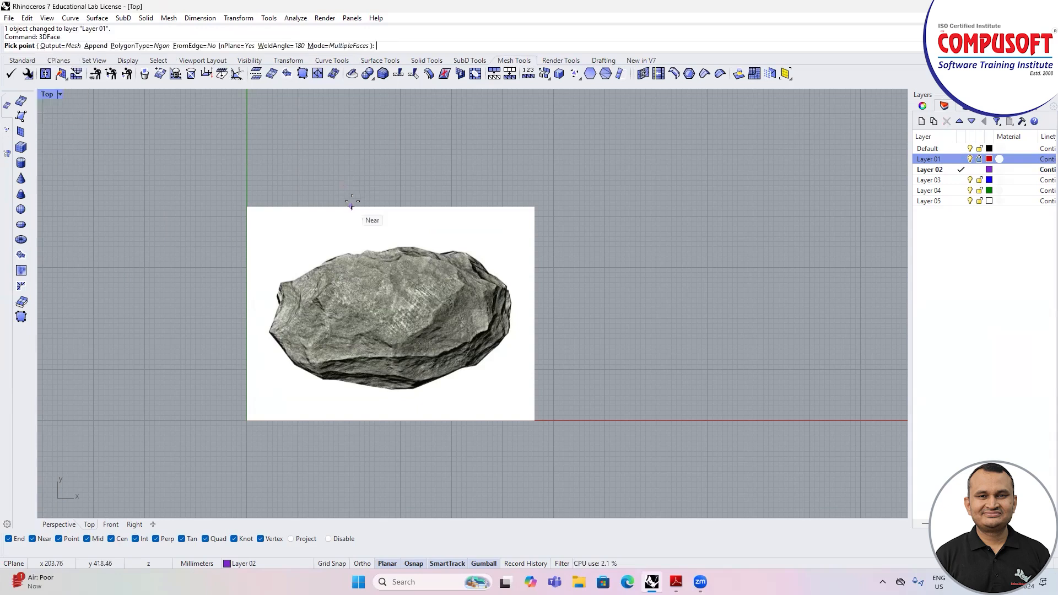
{"action": "scroll", "coordinate": [305, 302], "scroll_direction": "up", "scroll_amount": 5}
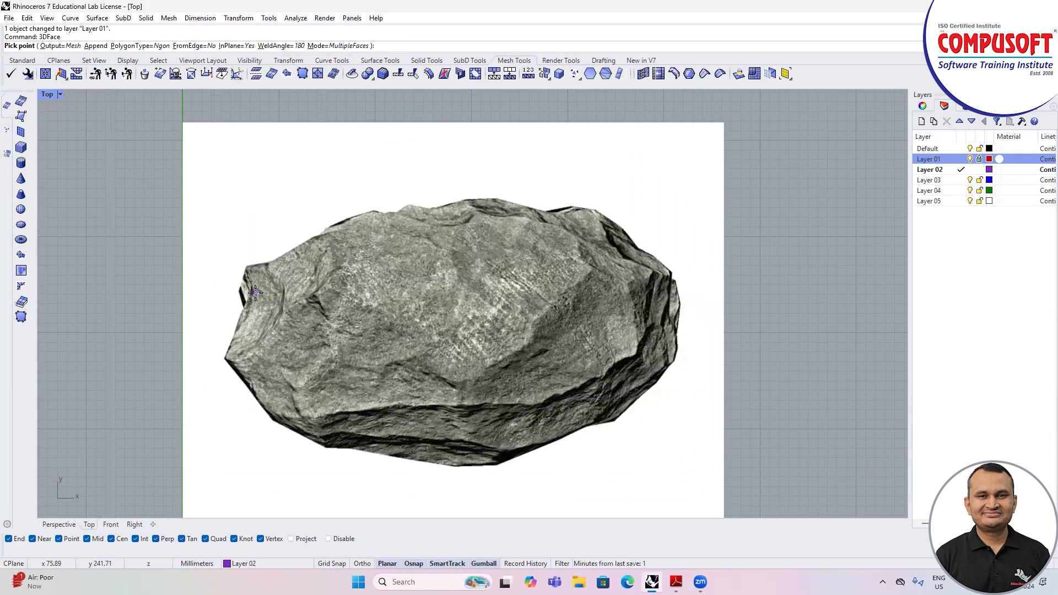
{"action": "scroll", "coordinate": [261, 295], "scroll_direction": "up", "scroll_amount": 3}
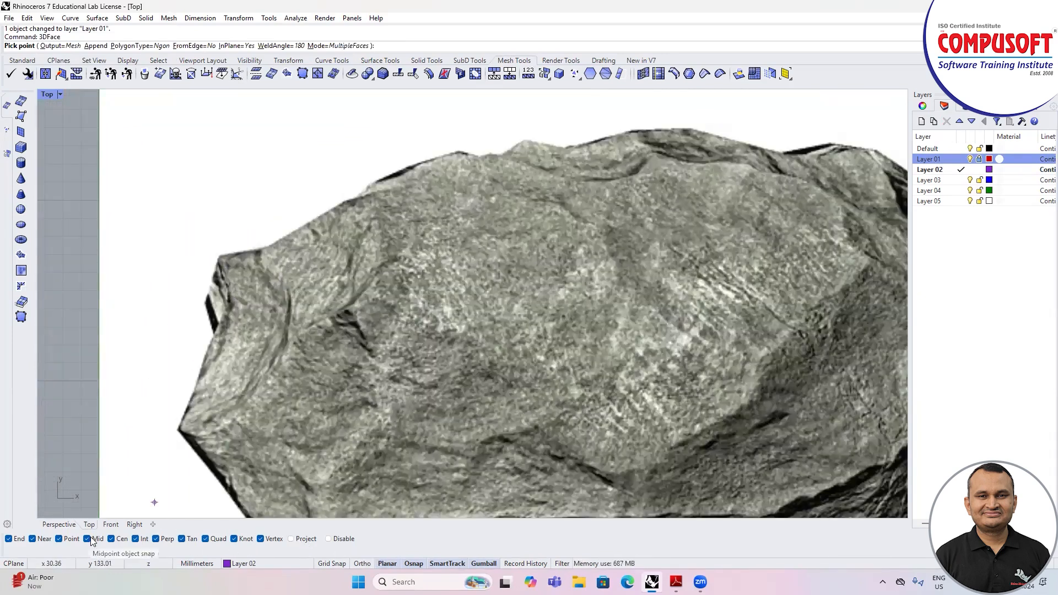
{"action": "left_click", "coordinate": [42, 538]}
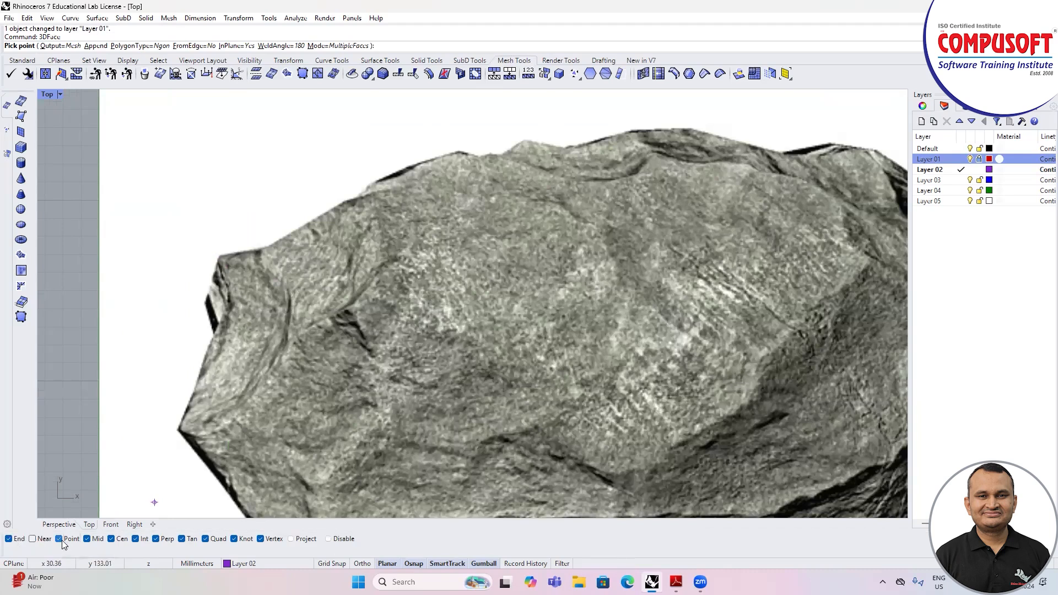
{"action": "left_click", "coordinate": [156, 539]}
{"action": "left_click", "coordinate": [135, 539]}
{"action": "left_click", "coordinate": [182, 539]}
{"action": "left_click", "coordinate": [206, 539]}
{"action": "left_click", "coordinate": [234, 539]}
{"action": "left_click", "coordinate": [260, 539]}
Step: Trace the first triangular face at the upper-left corner of the stone outline, enabling the Point object snap as well
{"action": "left_click", "coordinate": [219, 256]}
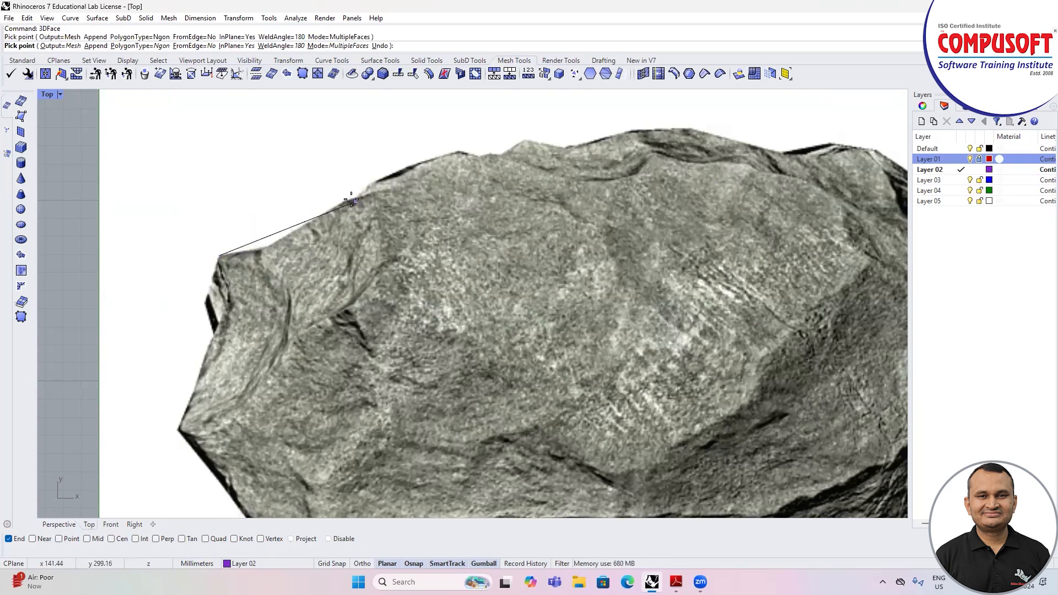
{"action": "left_click", "coordinate": [276, 245]}
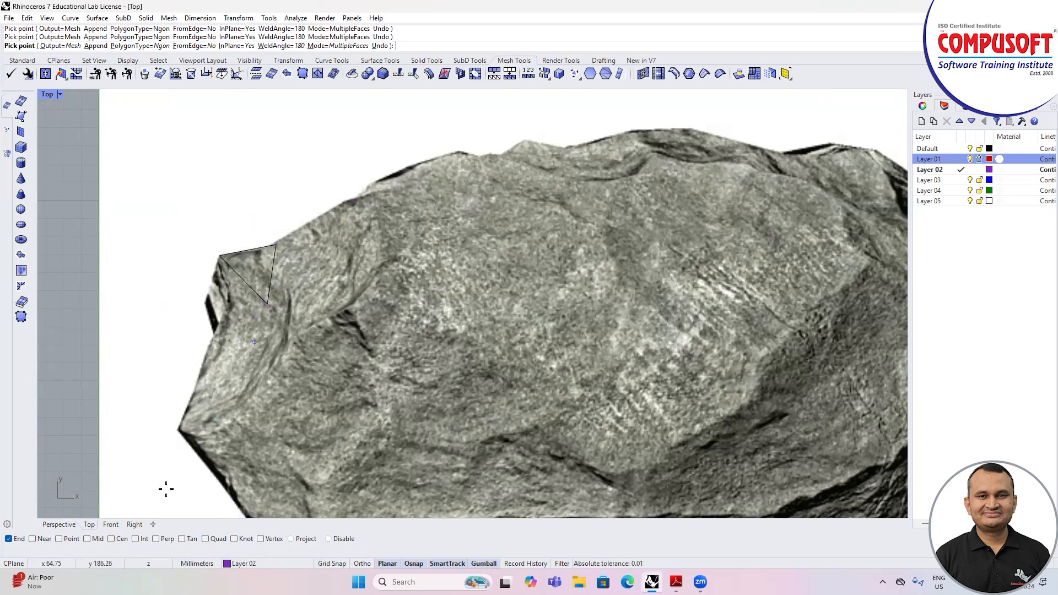
{"action": "left_click", "coordinate": [59, 539]}
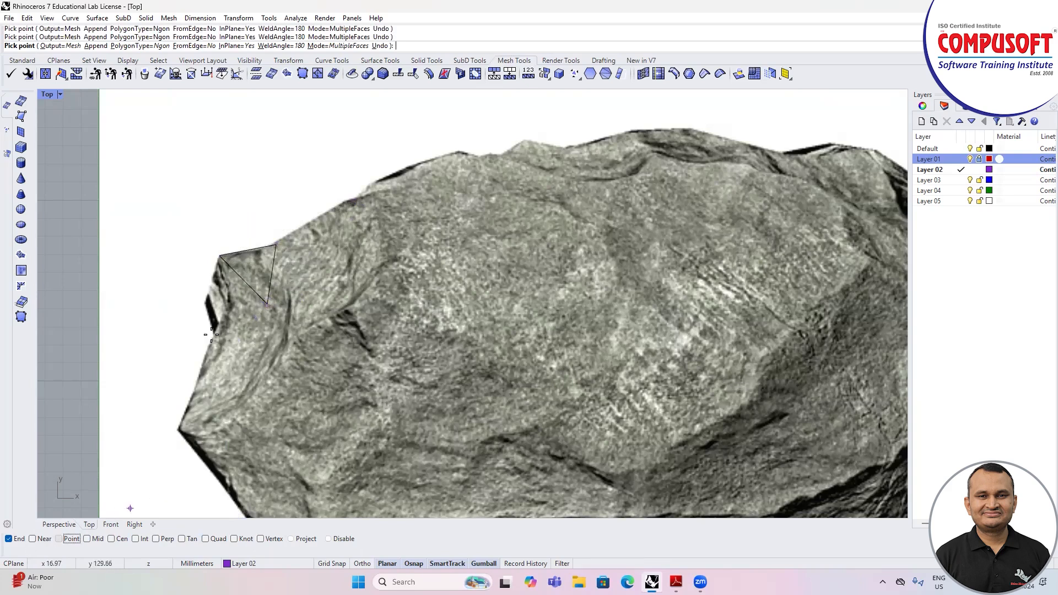
{"action": "left_click", "coordinate": [267, 305]}
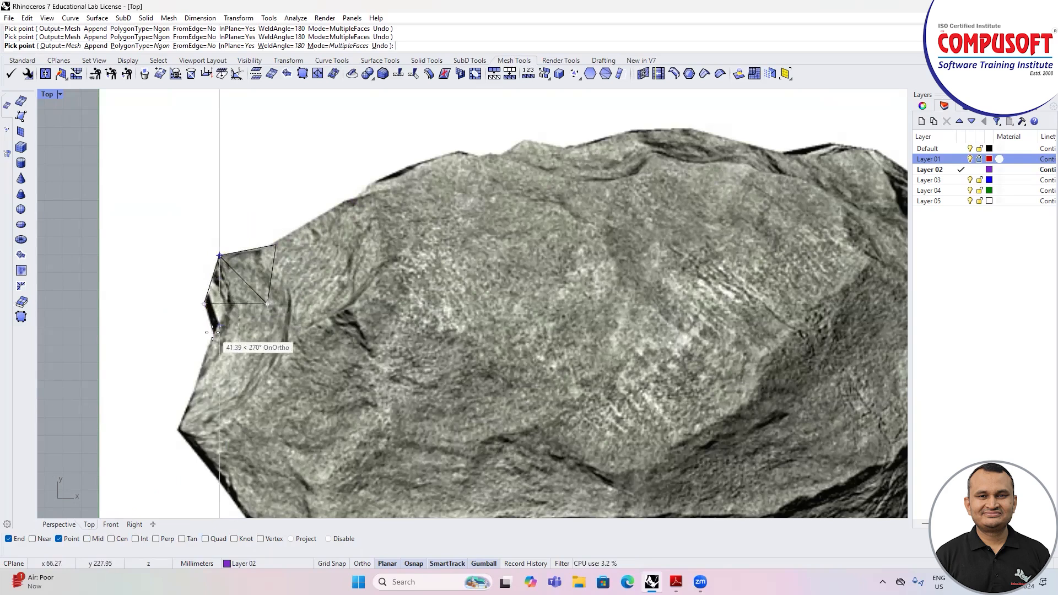
Step: Extend the mesh with triangular faces around the dark notch on the stone's left edge, sharing the first face's inner vertex
{"action": "scroll", "coordinate": [212, 337], "scroll_direction": "up", "scroll_amount": 5}
{"action": "scroll", "coordinate": [213, 330], "scroll_direction": "up", "scroll_amount": 2}
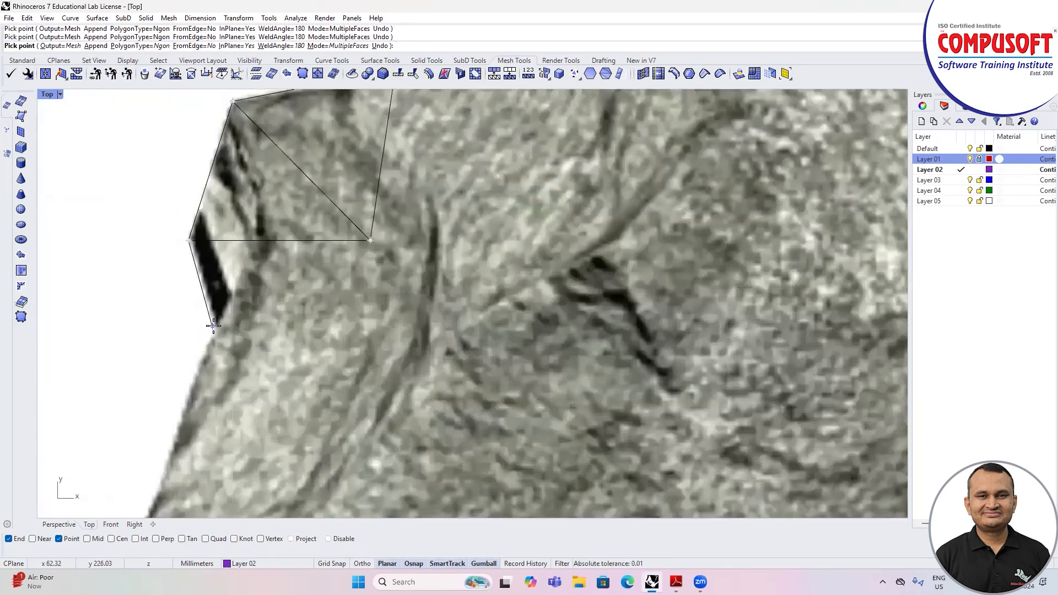
{"action": "scroll", "coordinate": [215, 325], "scroll_direction": "down", "scroll_amount": 5}
{"action": "left_click", "coordinate": [215, 326]}
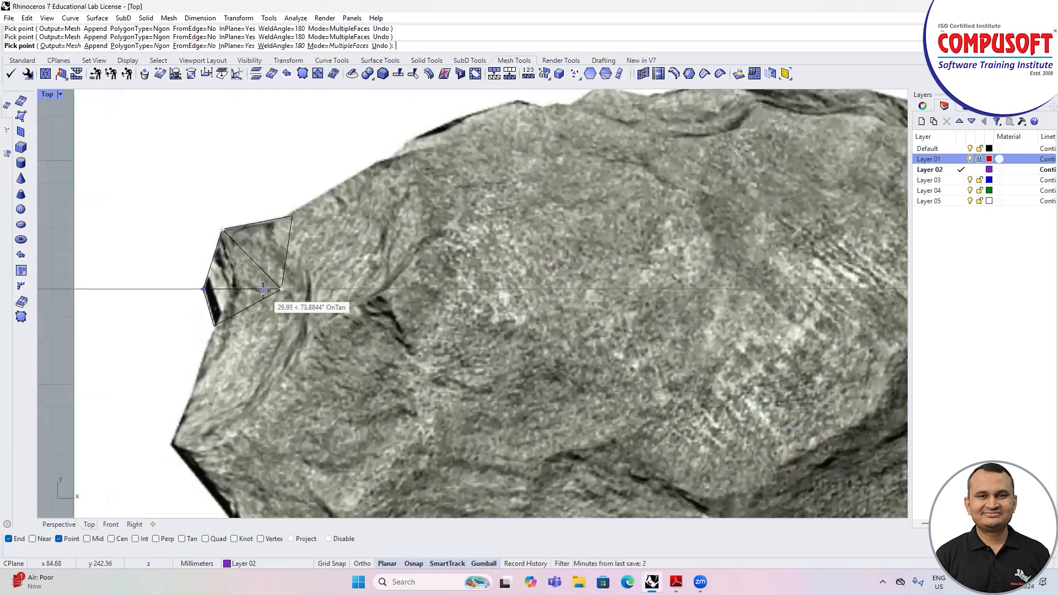
{"action": "scroll", "coordinate": [262, 285], "scroll_direction": "down", "scroll_amount": 5}
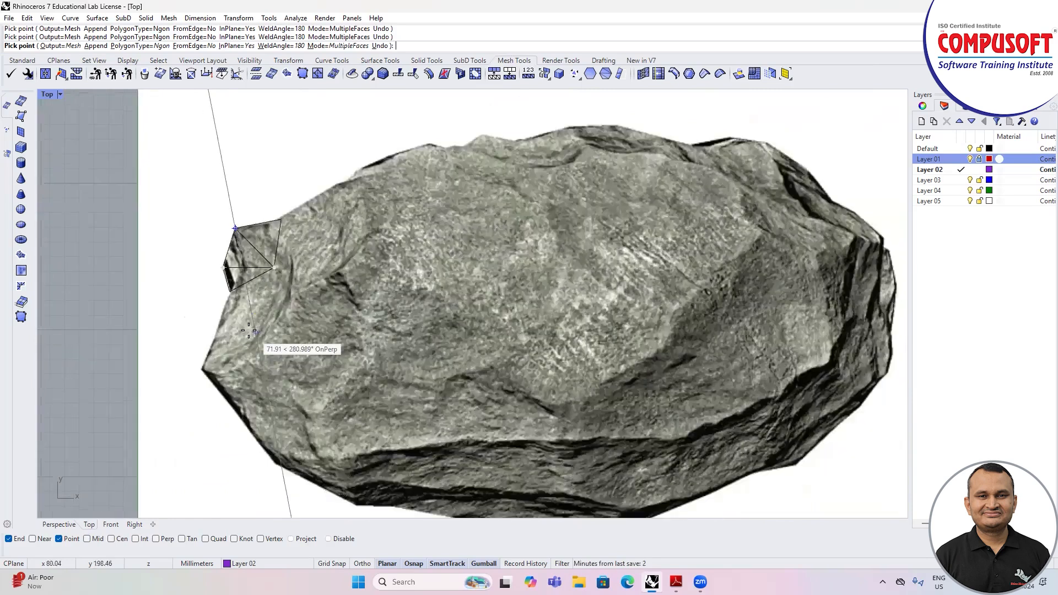
{"action": "scroll", "coordinate": [259, 293], "scroll_direction": "up", "scroll_amount": 5}
Step: Add faces from the inner vertex beside the notch to the stone's leftmost tip and the lower-left outline
{"action": "left_click", "coordinate": [278, 252]}
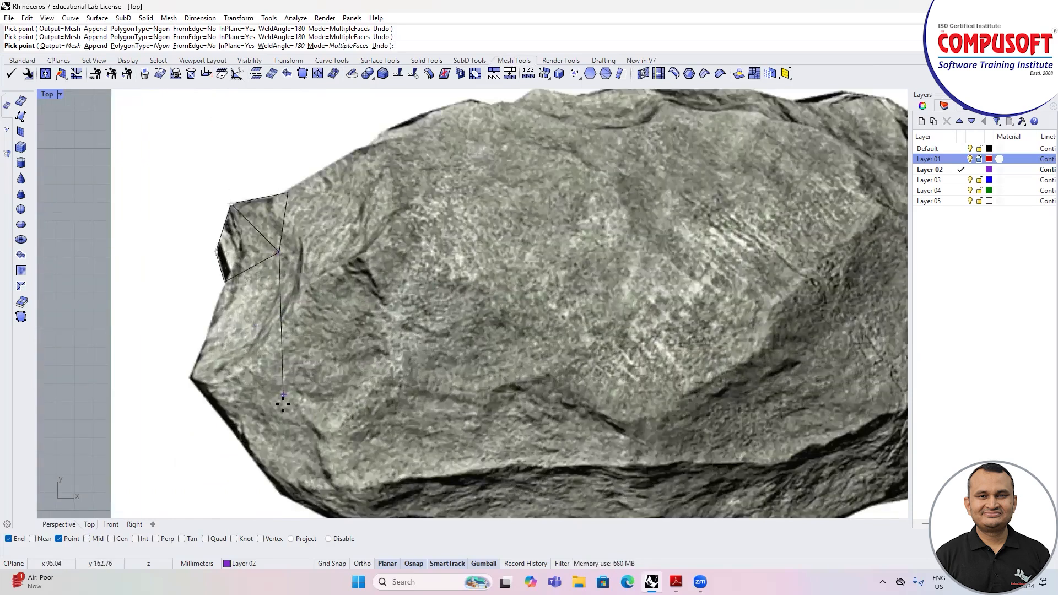
{"action": "left_click", "coordinate": [212, 412]}
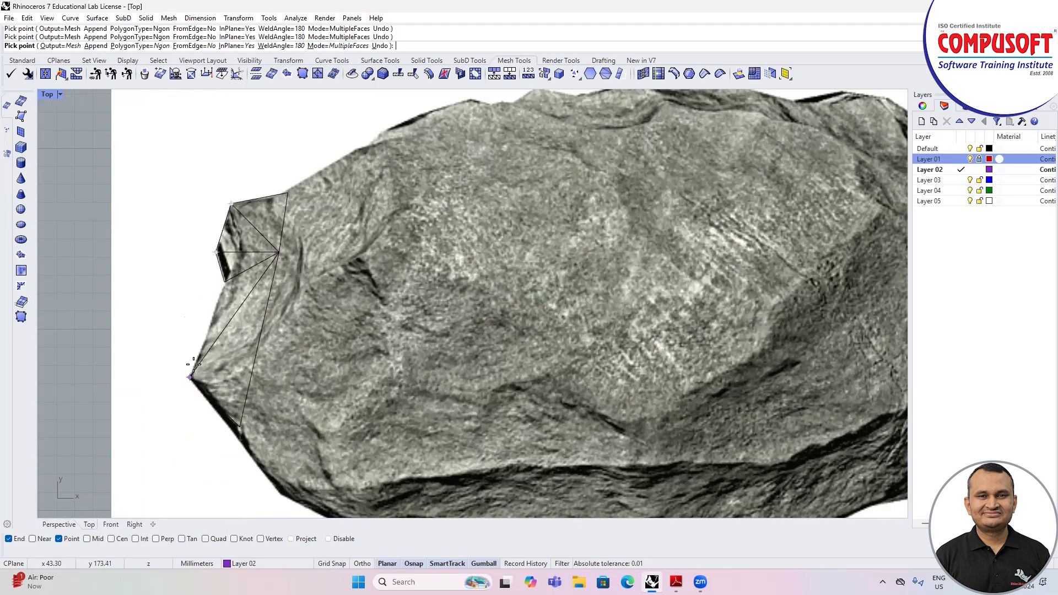
{"action": "scroll", "coordinate": [193, 364], "scroll_direction": "up", "scroll_amount": 2}
{"action": "scroll", "coordinate": [212, 312], "scroll_direction": "up", "scroll_amount": 4}
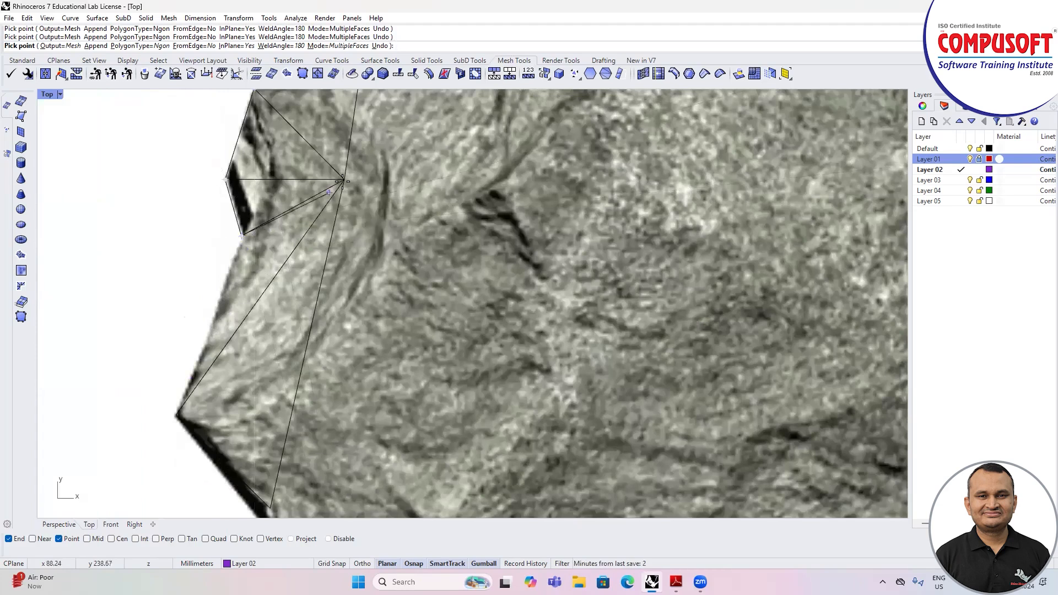
{"action": "left_click", "coordinate": [177, 414]}
{"action": "scroll", "coordinate": [124, 380], "scroll_direction": "down", "scroll_amount": 5}
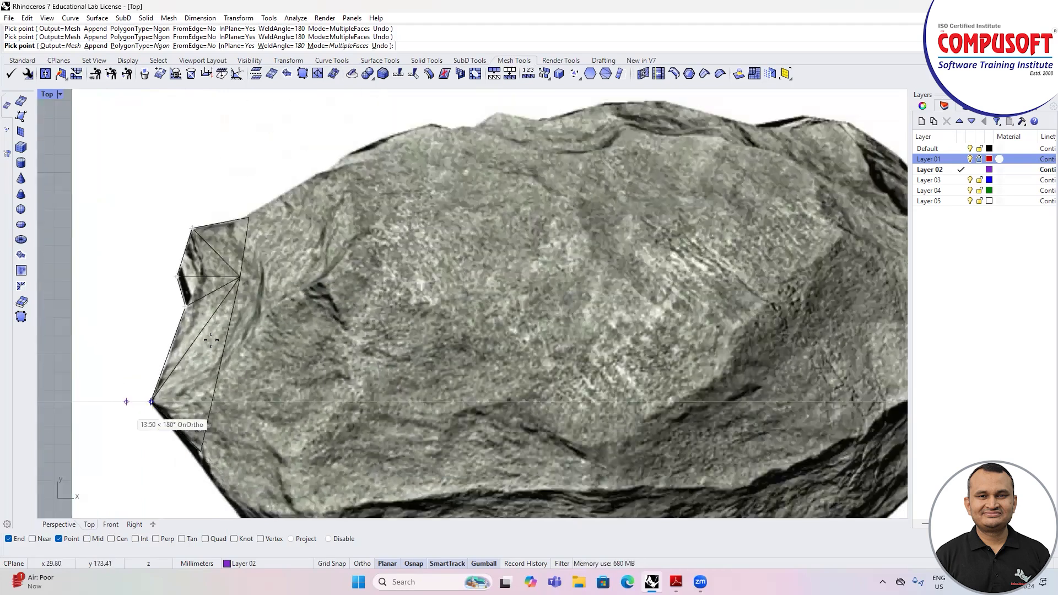
Step: Add a long face from the upper-left outline to the lower-left edge, and start another face at the lower-left bend
{"action": "left_click", "coordinate": [248, 217]}
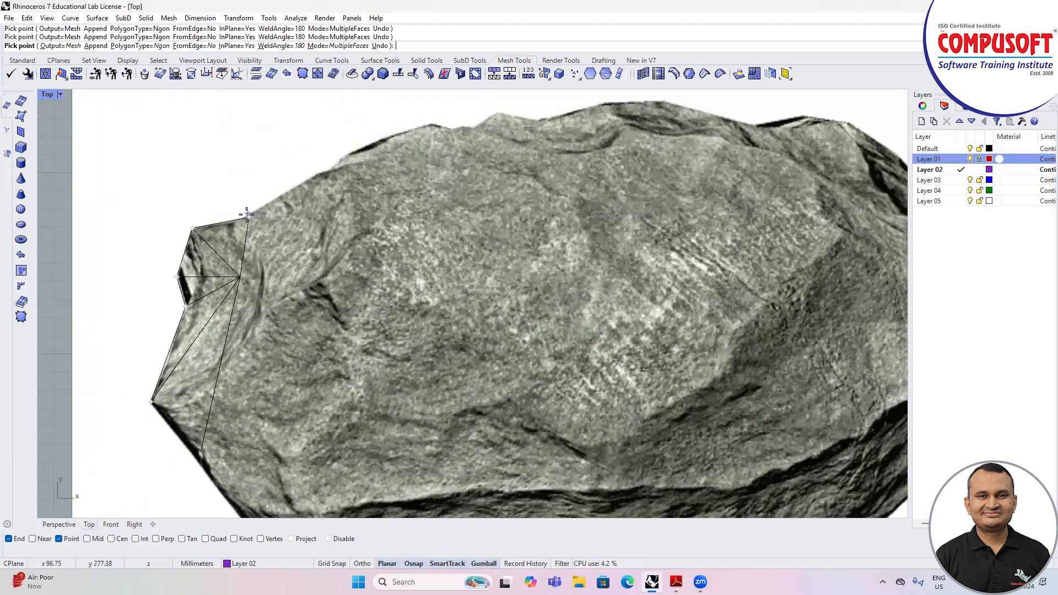
{"action": "left_click", "coordinate": [322, 171]}
{"action": "scroll", "coordinate": [323, 171], "scroll_direction": "down", "scroll_amount": 3}
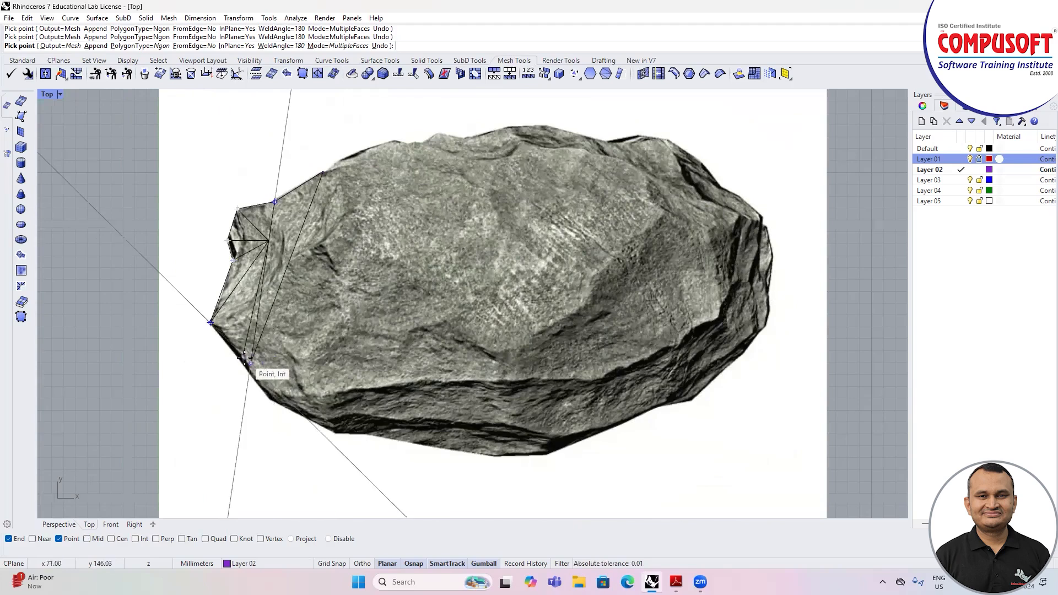
{"action": "scroll", "coordinate": [245, 358], "scroll_direction": "up", "scroll_amount": 2}
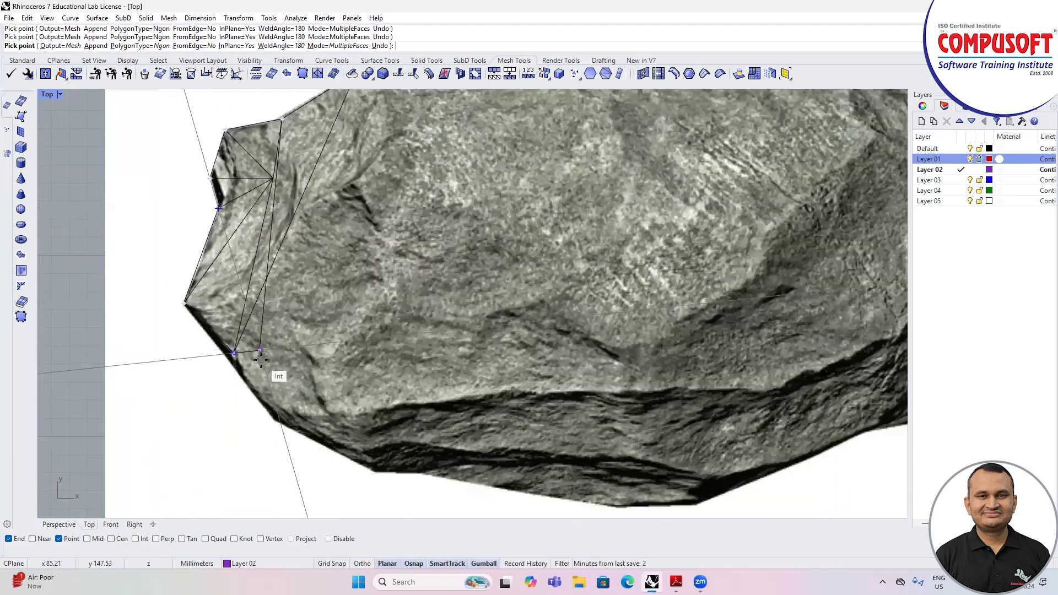
{"action": "scroll", "coordinate": [237, 361], "scroll_direction": "down", "scroll_amount": 3}
{"action": "scroll", "coordinate": [261, 395], "scroll_direction": "up", "scroll_amount": 3}
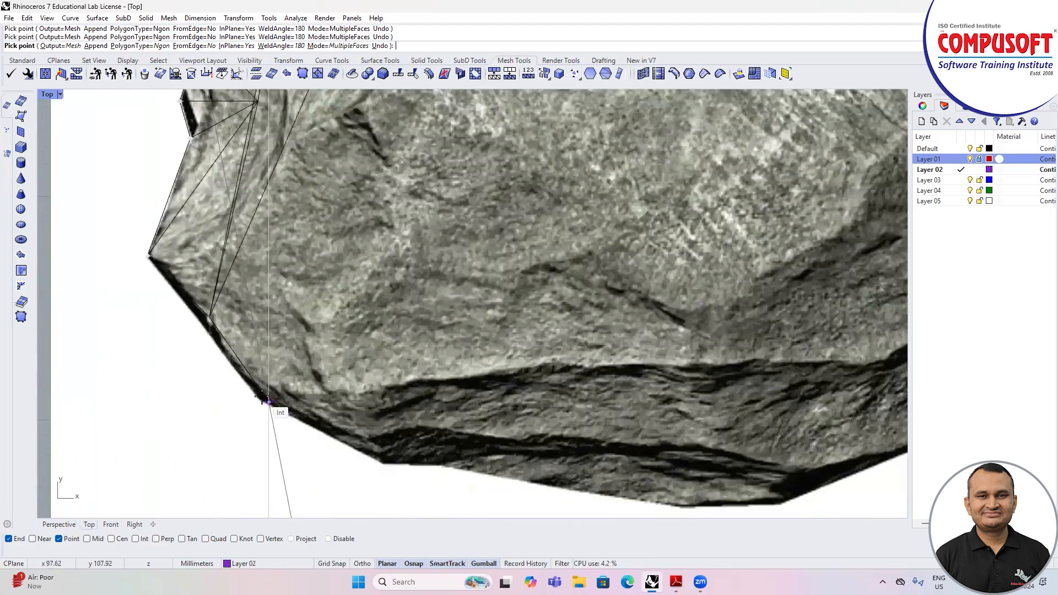
{"action": "scroll", "coordinate": [262, 395], "scroll_direction": "down", "scroll_amount": 5}
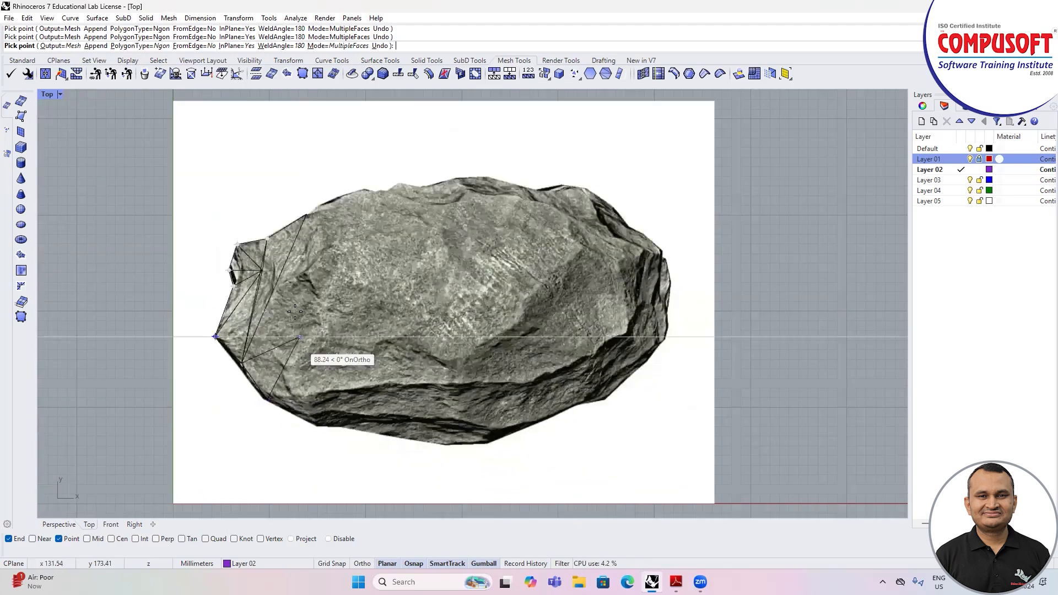
Step: Place an interior vertex in the stone's left half and join it by faces to the lower-left edge and upper-left outline
{"action": "scroll", "coordinate": [300, 296], "scroll_direction": "up", "scroll_amount": 2}
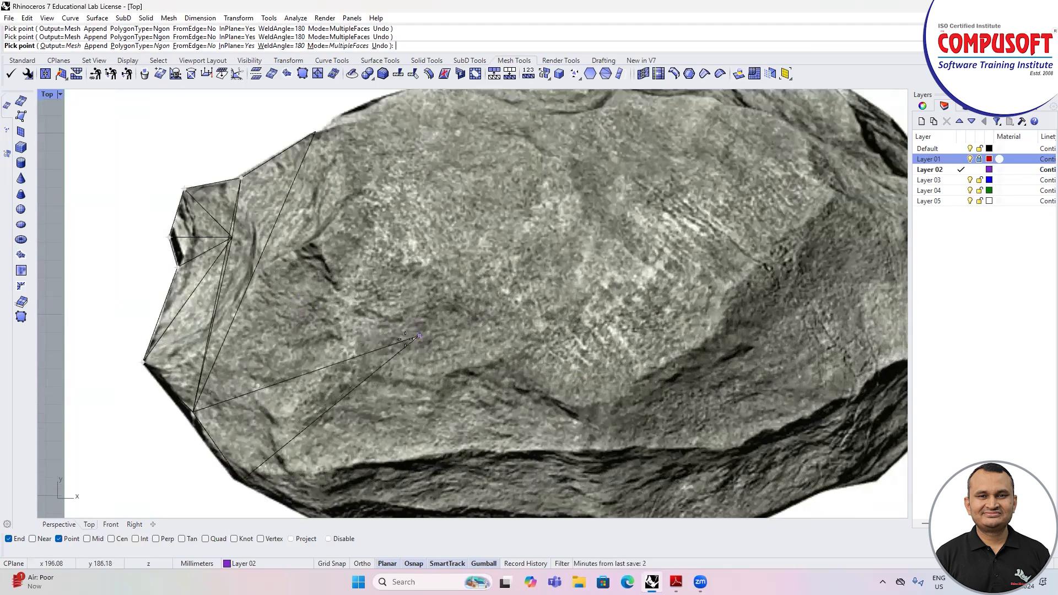
{"action": "left_click", "coordinate": [350, 362]}
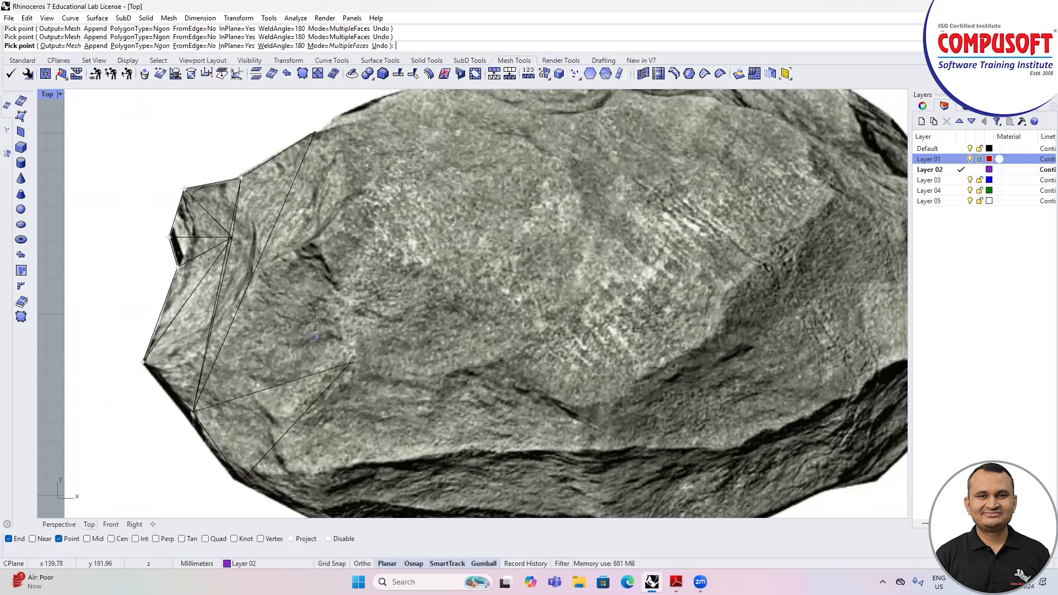
{"action": "scroll", "coordinate": [319, 337], "scroll_direction": "up", "scroll_amount": 1}
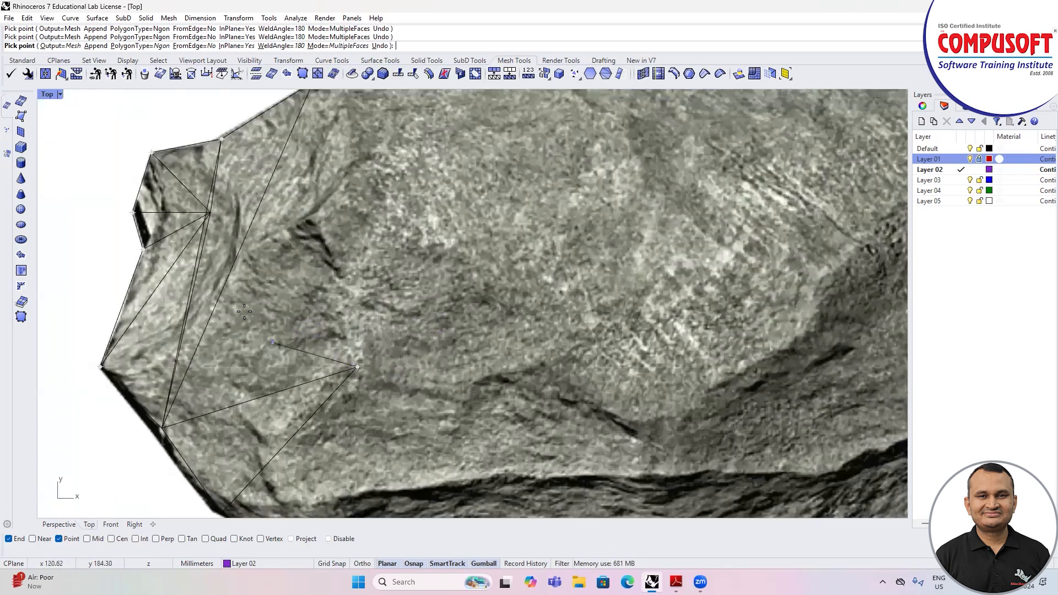
{"action": "scroll", "coordinate": [263, 283], "scroll_direction": "down", "scroll_amount": 1}
{"action": "scroll", "coordinate": [267, 284], "scroll_direction": "down", "scroll_amount": 1}
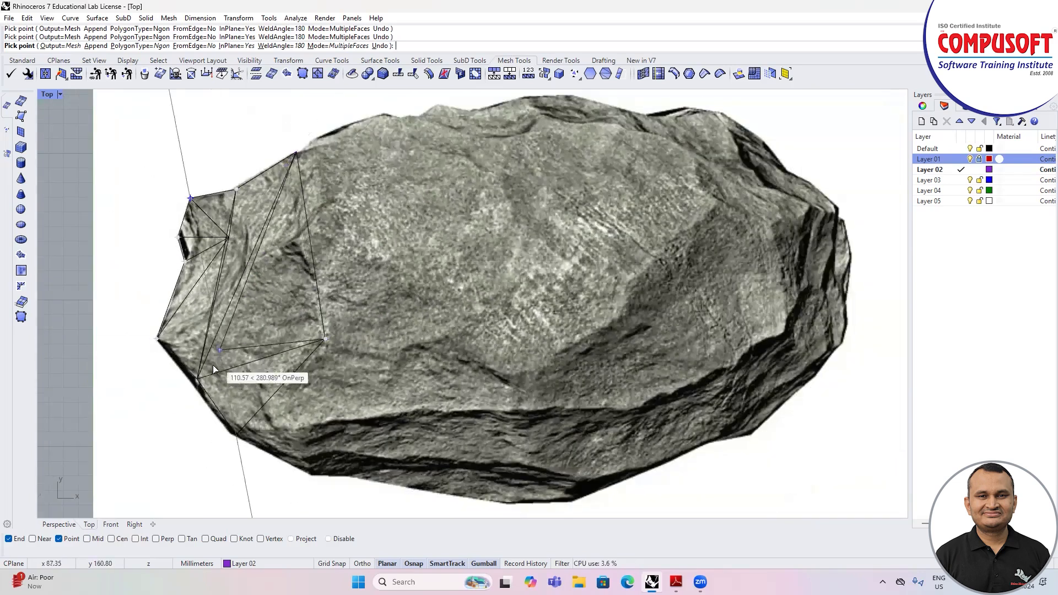
{"action": "left_click", "coordinate": [198, 378]}
{"action": "scroll", "coordinate": [319, 188], "scroll_direction": "up", "scroll_amount": 1}
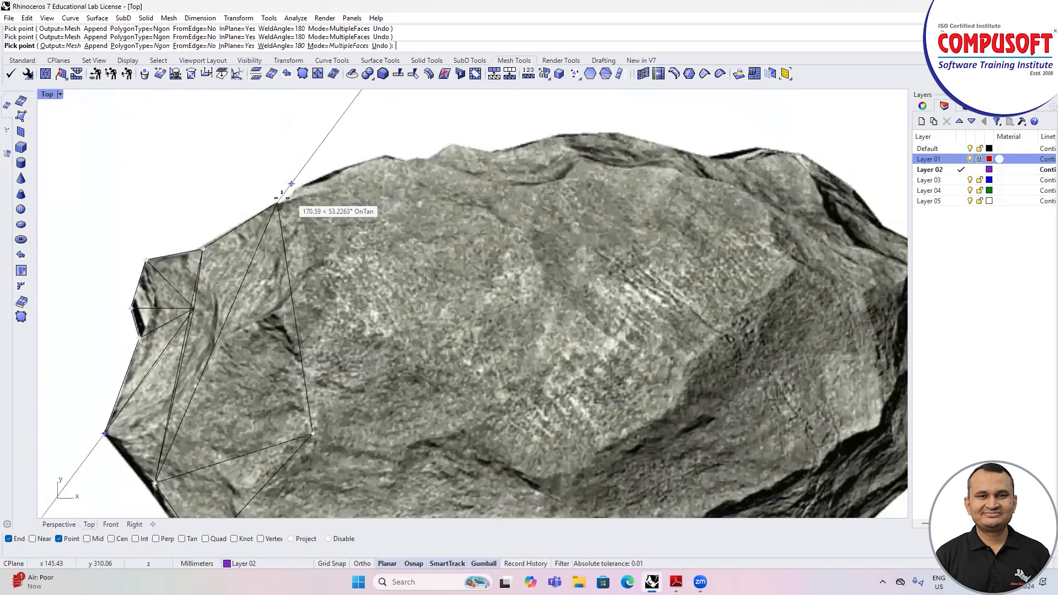
Step: Continue the triangular faces along the stone's top outline, using a shared interior vertex below the top edge
{"action": "left_click", "coordinate": [280, 202]}
{"action": "scroll", "coordinate": [281, 199], "scroll_direction": "up", "scroll_amount": 1}
{"action": "left_click", "coordinate": [409, 150]}
{"action": "scroll", "coordinate": [435, 325], "scroll_direction": "down", "scroll_amount": 1}
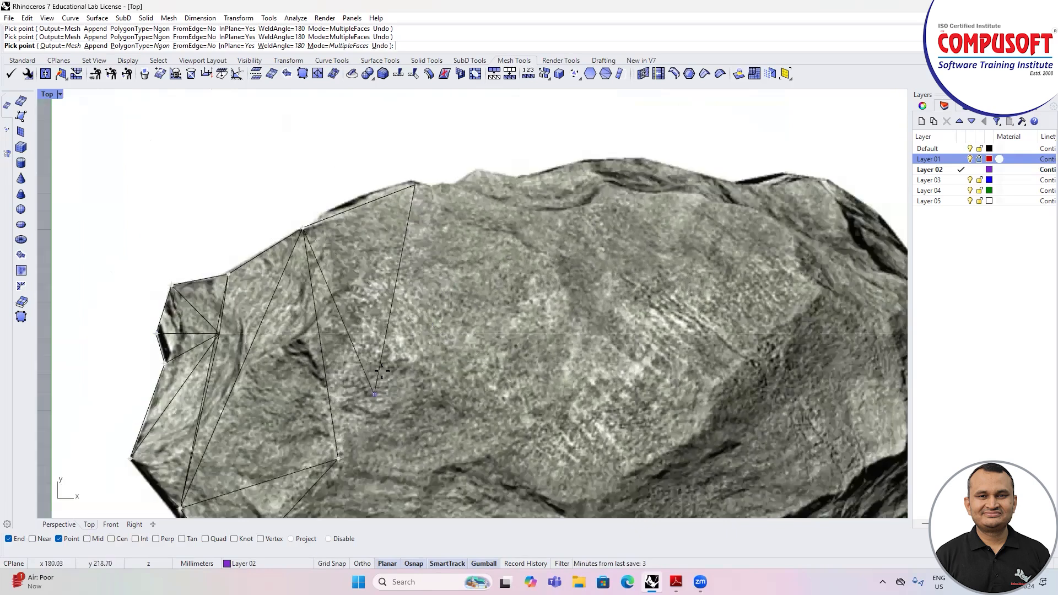
{"action": "scroll", "coordinate": [382, 372], "scroll_direction": "down", "scroll_amount": 2}
{"action": "left_click", "coordinate": [429, 300]}
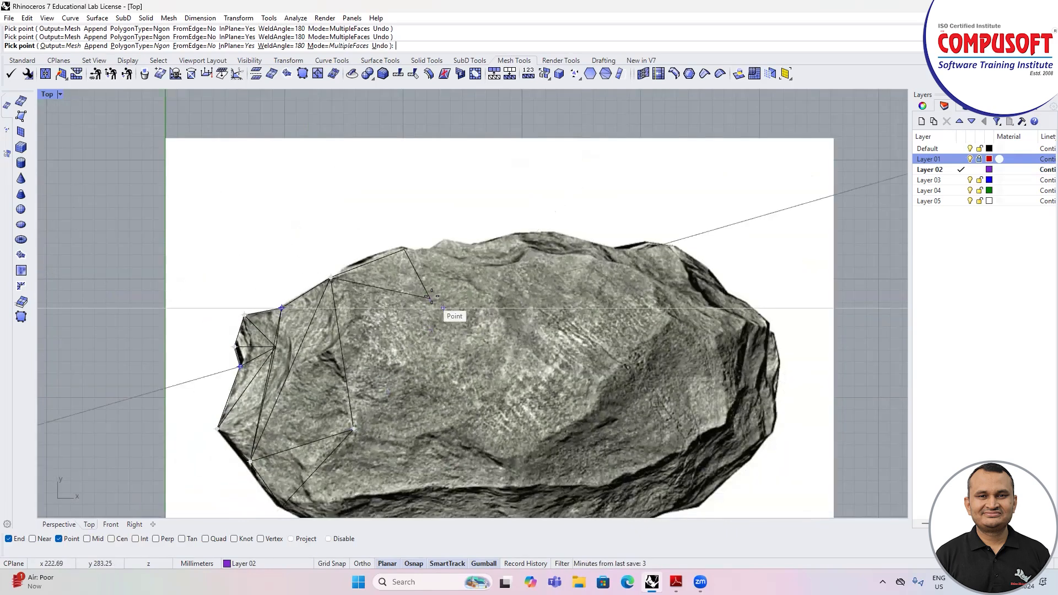
{"action": "left_click", "coordinate": [498, 246]}
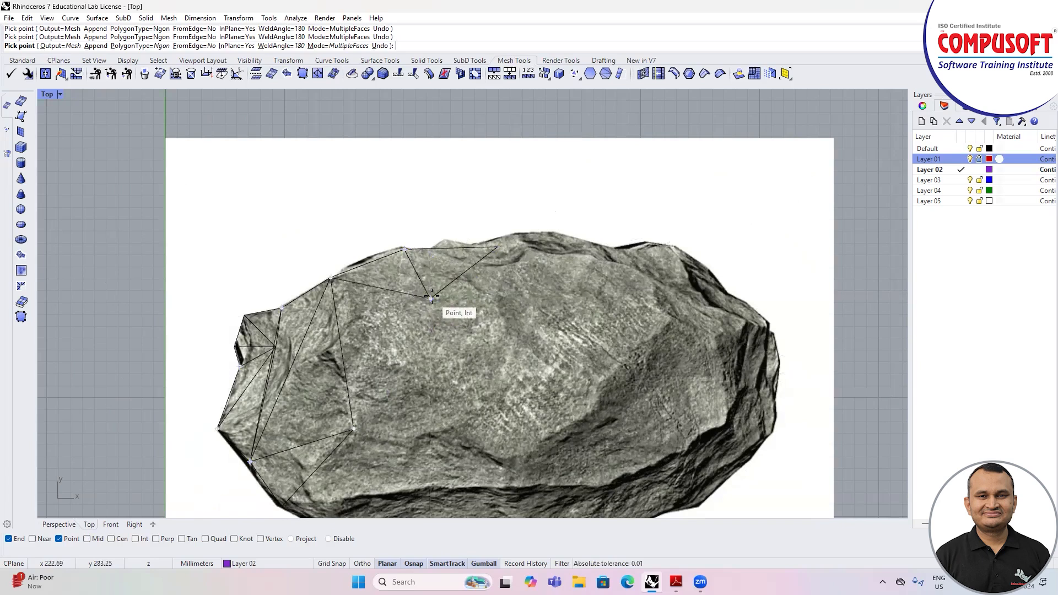
Step: Close the gap between the two interior vertices and add large faces across the upper middle of the stone
{"action": "left_click", "coordinate": [354, 429]}
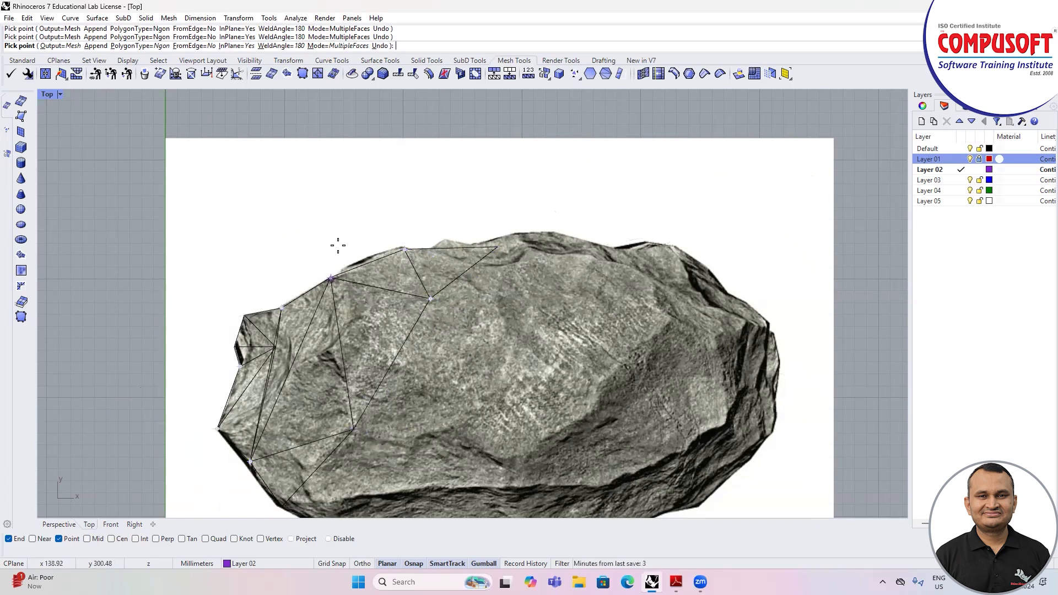
{"action": "scroll", "coordinate": [338, 246], "scroll_direction": "down", "scroll_amount": 3}
{"action": "scroll", "coordinate": [386, 243], "scroll_direction": "up", "scroll_amount": 5}
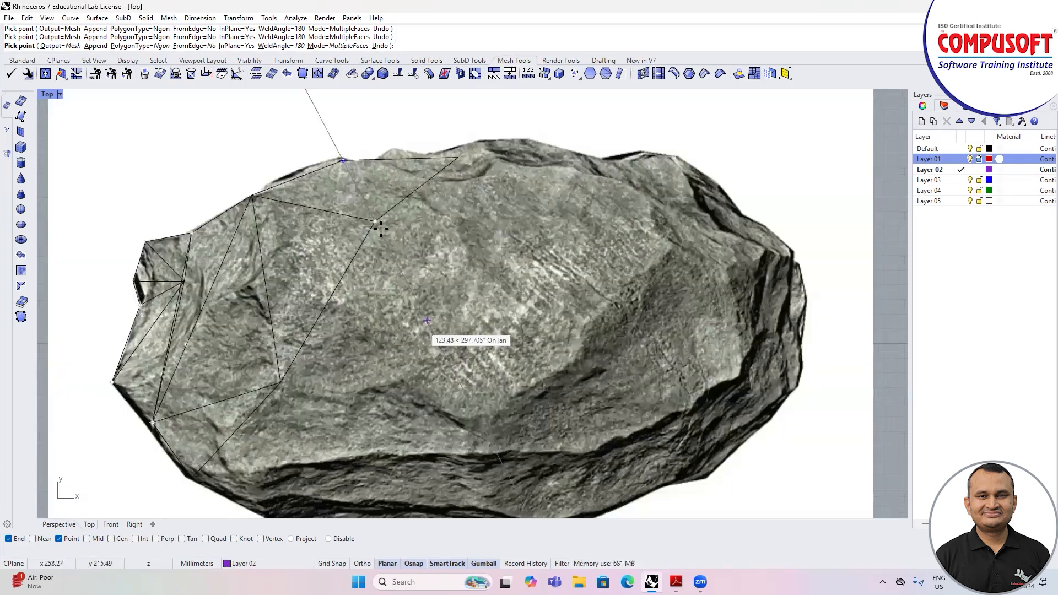
{"action": "left_click", "coordinate": [374, 221]}
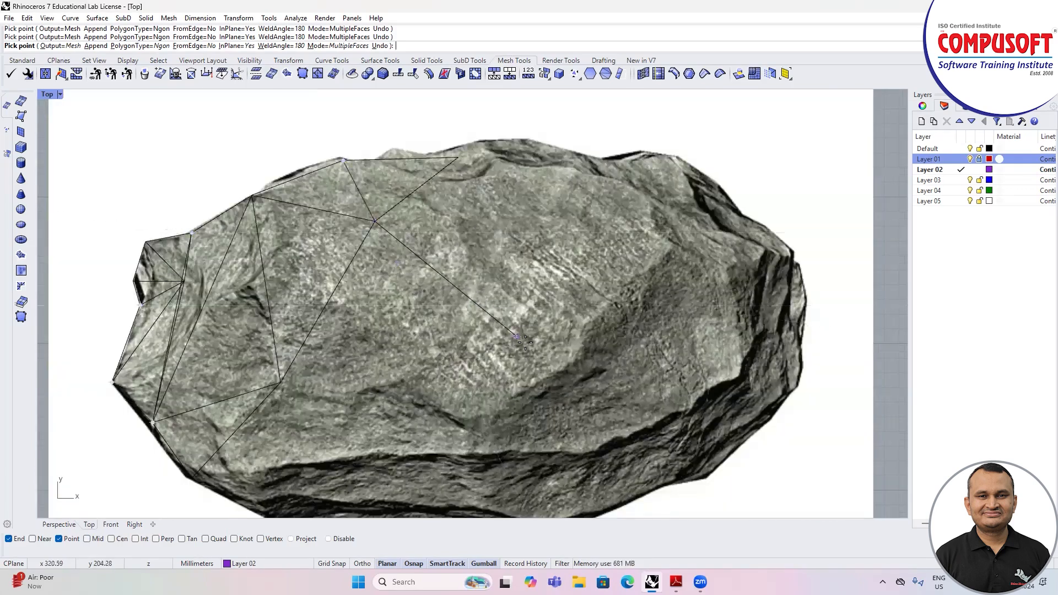
{"action": "left_click", "coordinate": [557, 363]}
{"action": "left_click", "coordinate": [571, 180]}
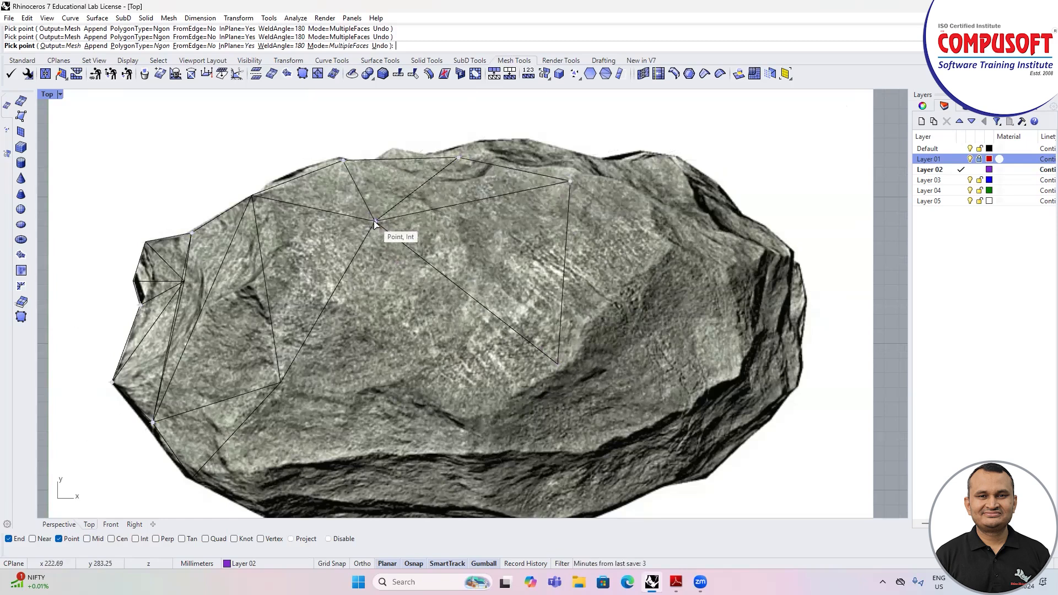
Step: Add faces below the large central face, down to the crease at the stone's middle and back to the upper interior vertex
{"action": "scroll", "coordinate": [496, 182], "scroll_direction": "down", "scroll_amount": 2}
{"action": "scroll", "coordinate": [493, 241], "scroll_direction": "up", "scroll_amount": 2}
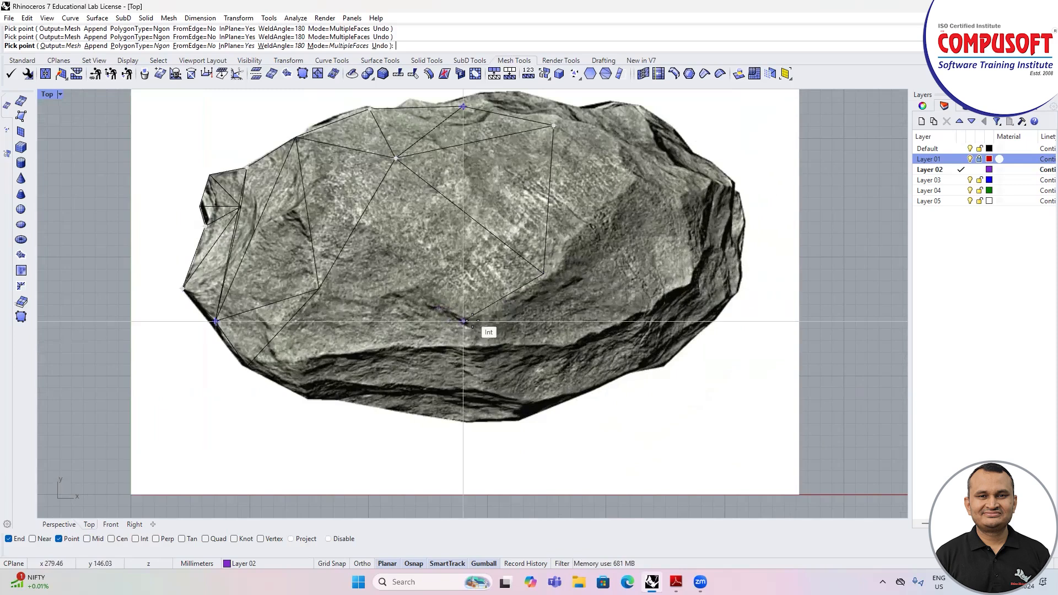
{"action": "left_click", "coordinate": [481, 321]}
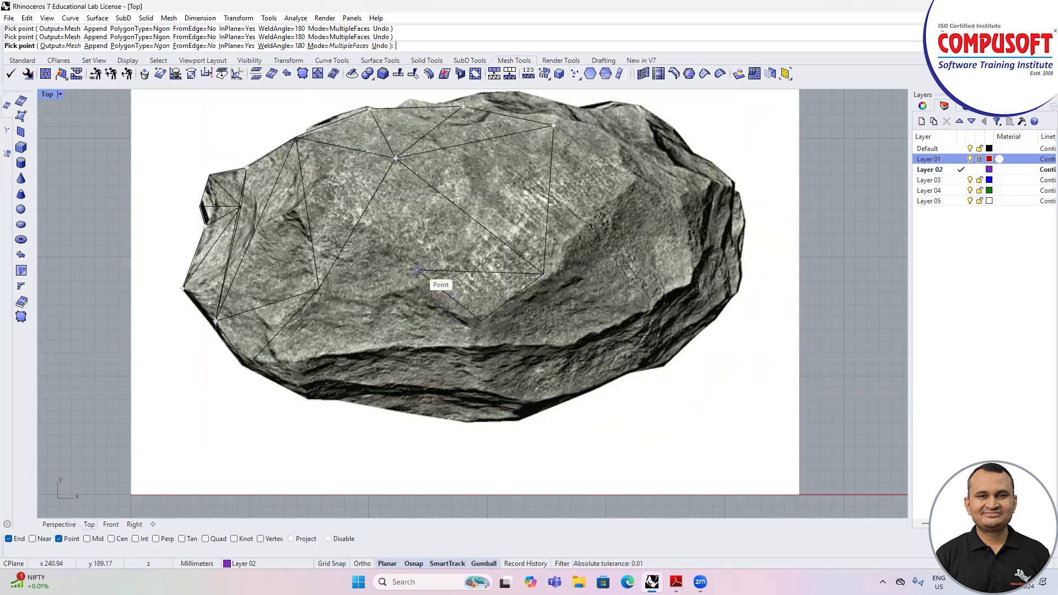
{"action": "left_click", "coordinate": [401, 160]}
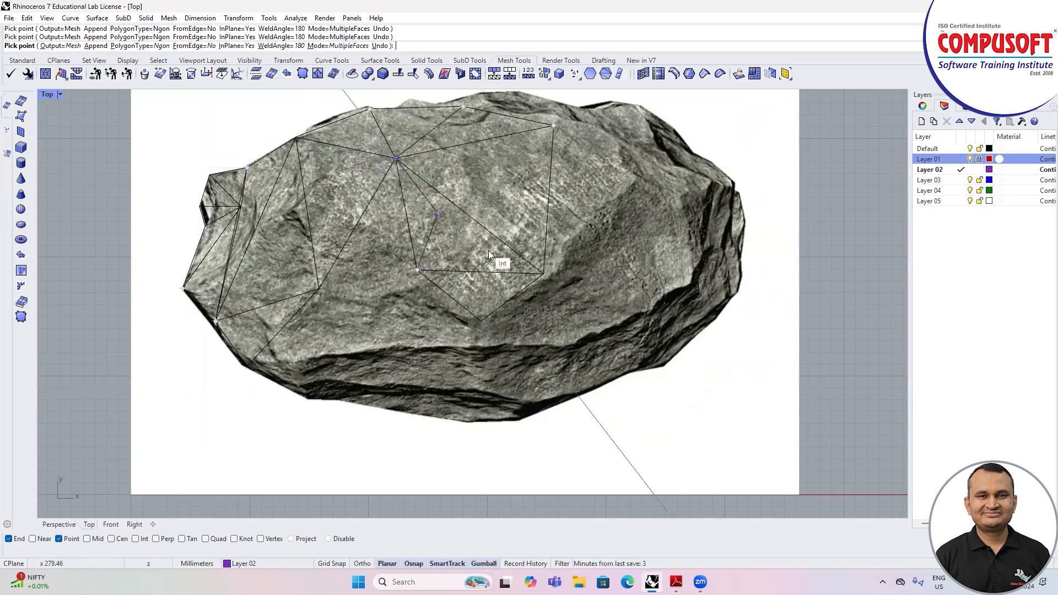
Step: Add a face from the left interior vertex to the dark lower ridge and the lower-left outline
{"action": "scroll", "coordinate": [435, 281], "scroll_direction": "up", "scroll_amount": 5}
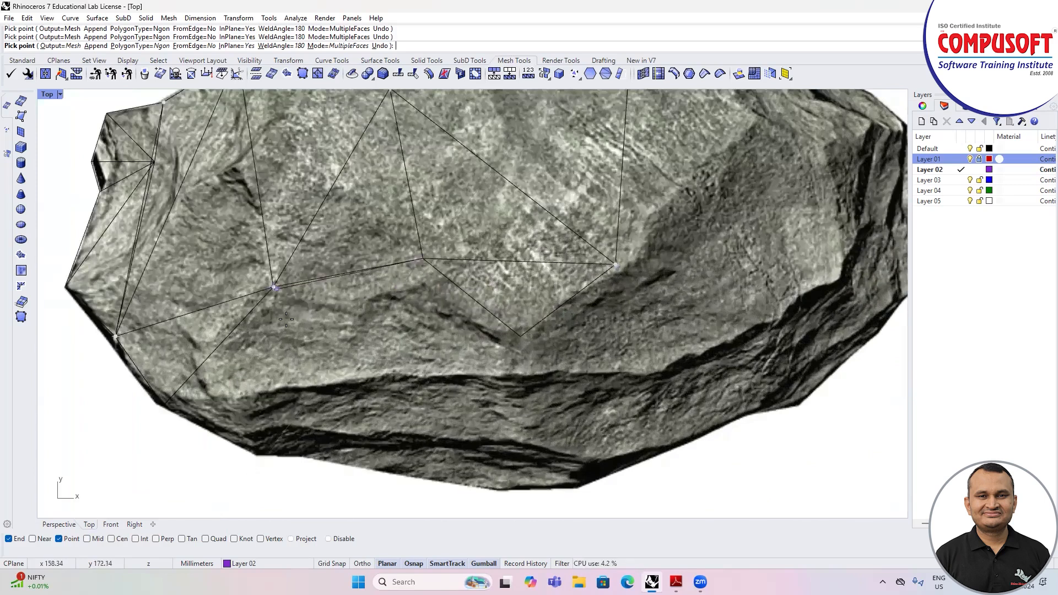
{"action": "scroll", "coordinate": [286, 319], "scroll_direction": "down", "scroll_amount": 1}
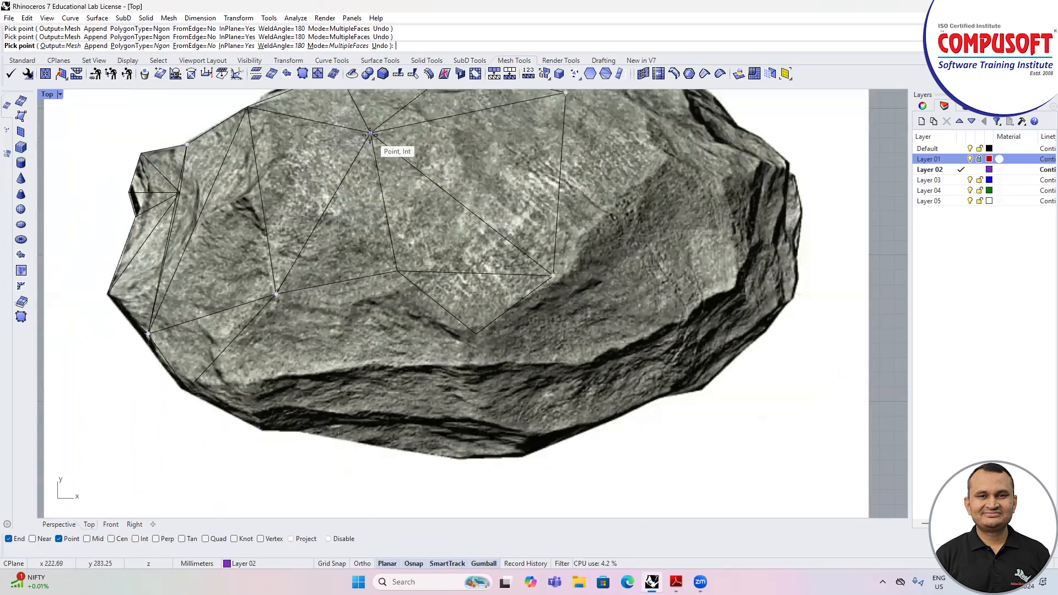
{"action": "scroll", "coordinate": [262, 389], "scroll_direction": "up", "scroll_amount": 3}
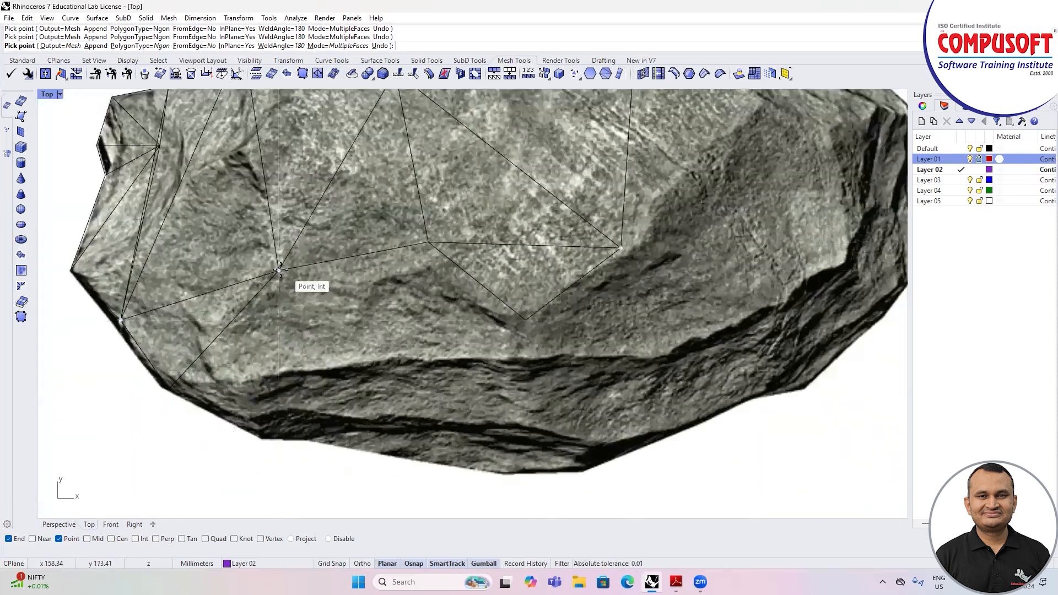
{"action": "left_click", "coordinate": [317, 371]}
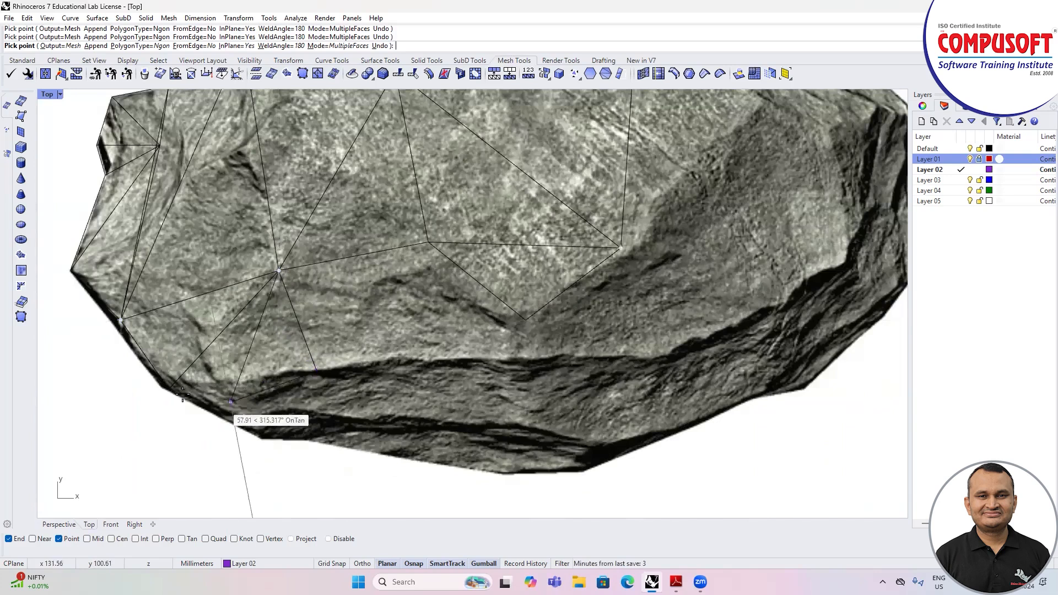
{"action": "left_click", "coordinate": [170, 389]}
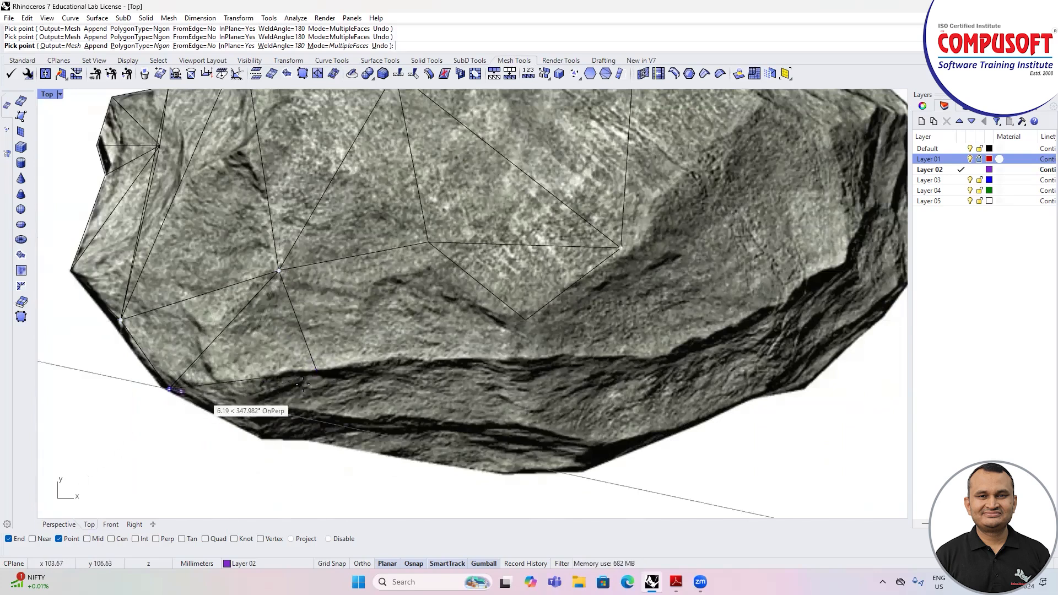
Step: Add faces along the dark lower ridge, from the left interior vertex to the crease vertex at the stone's middle
{"action": "left_click", "coordinate": [318, 372]}
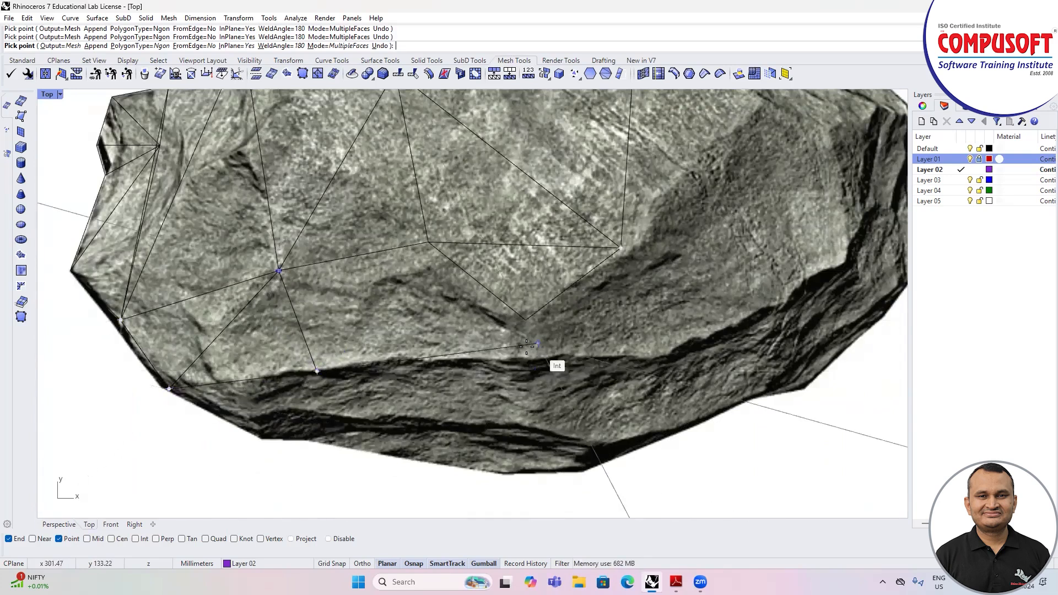
{"action": "left_click", "coordinate": [447, 347]}
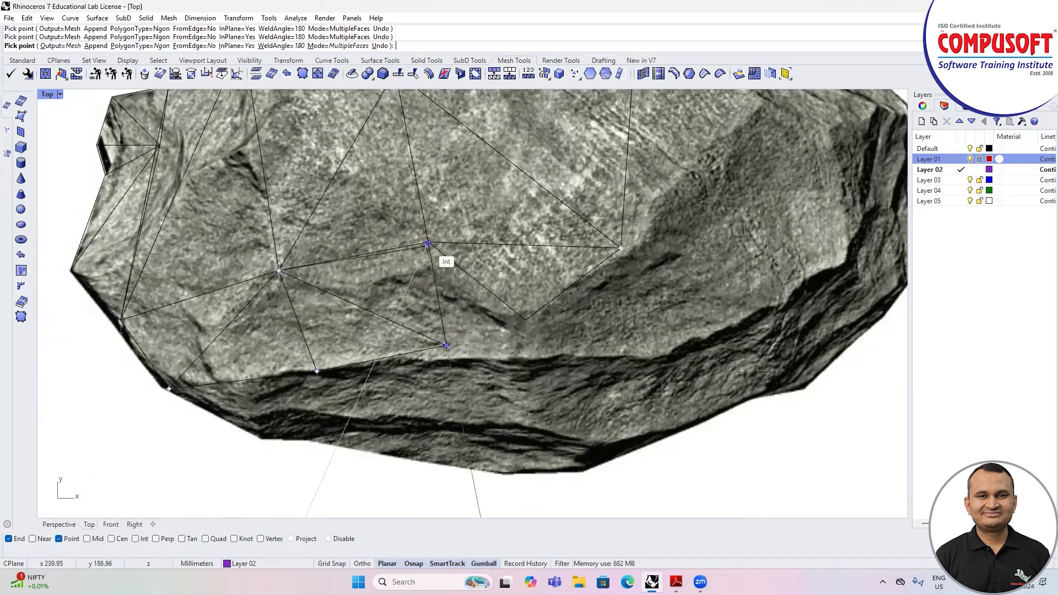
{"action": "scroll", "coordinate": [433, 273], "scroll_direction": "up", "scroll_amount": 4}
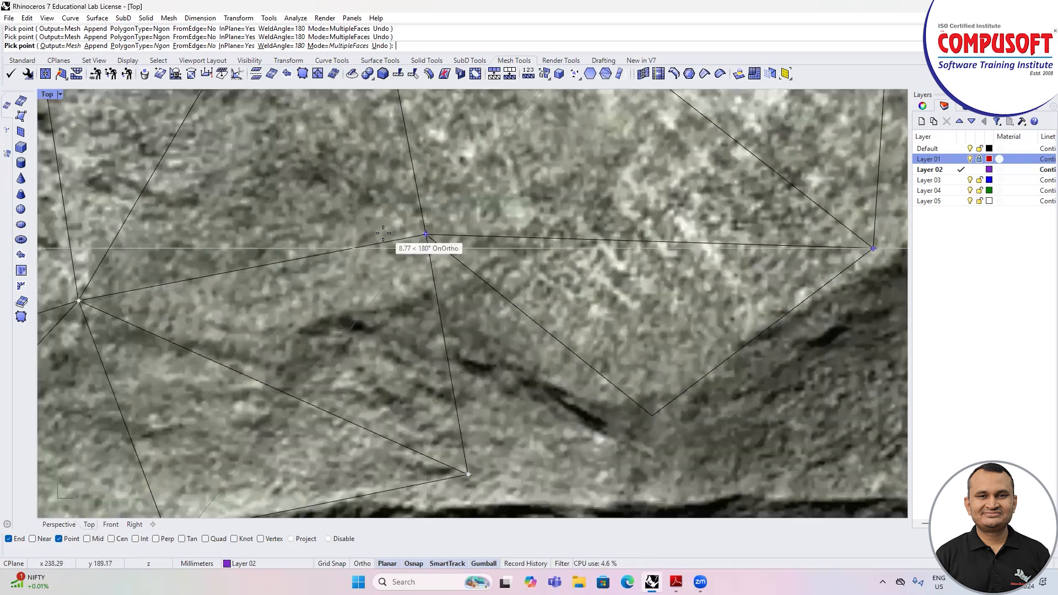
{"action": "scroll", "coordinate": [384, 234], "scroll_direction": "down", "scroll_amount": 2}
{"action": "left_click", "coordinate": [453, 429]}
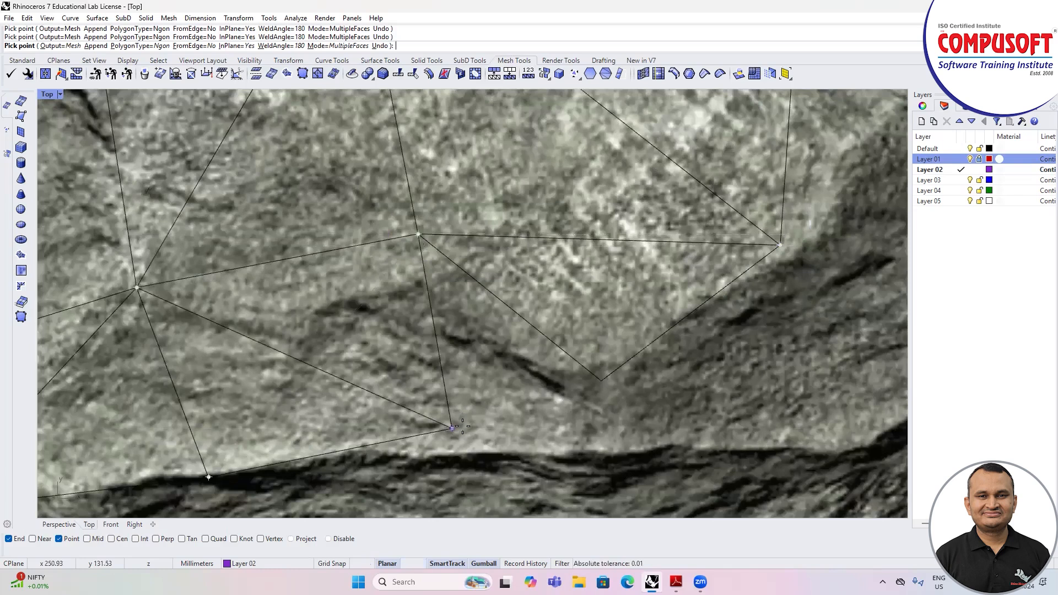
{"action": "left_click", "coordinate": [603, 380]}
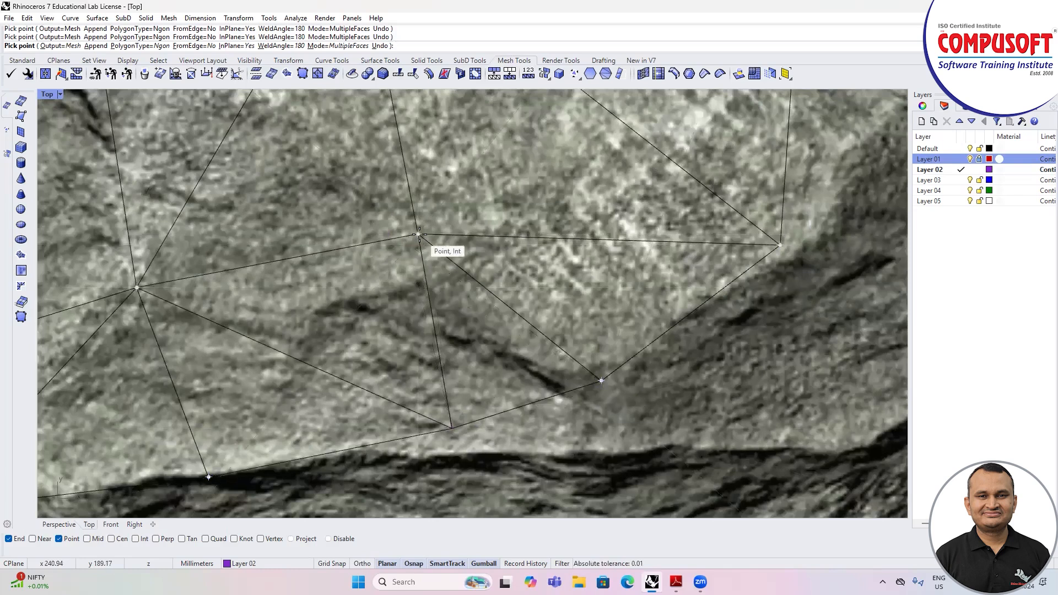
Step: Add large faces across the right half, reaching the upper-right interior vertex, the right ridge corner and the lower ridge
{"action": "scroll", "coordinate": [391, 252], "scroll_direction": "down", "scroll_amount": 5}
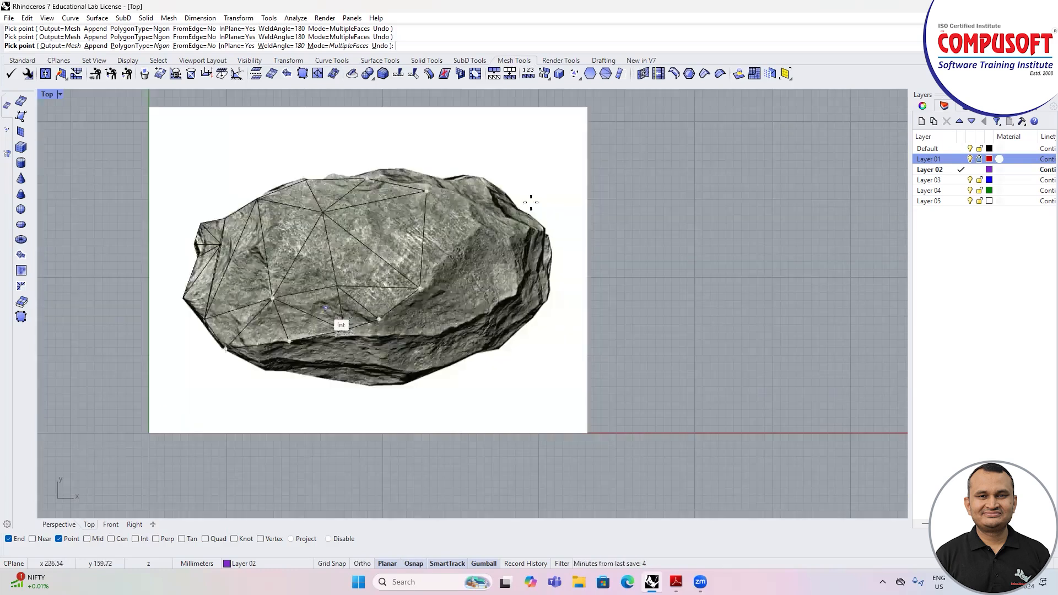
{"action": "scroll", "coordinate": [457, 211], "scroll_direction": "up", "scroll_amount": 2}
{"action": "left_click", "coordinate": [486, 242]}
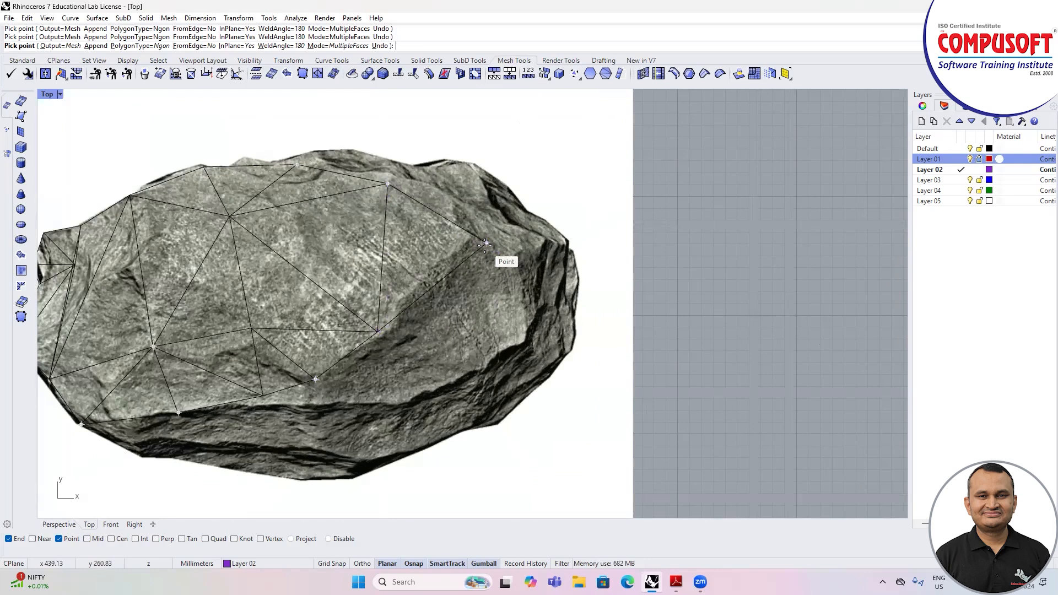
{"action": "left_click", "coordinate": [524, 342]}
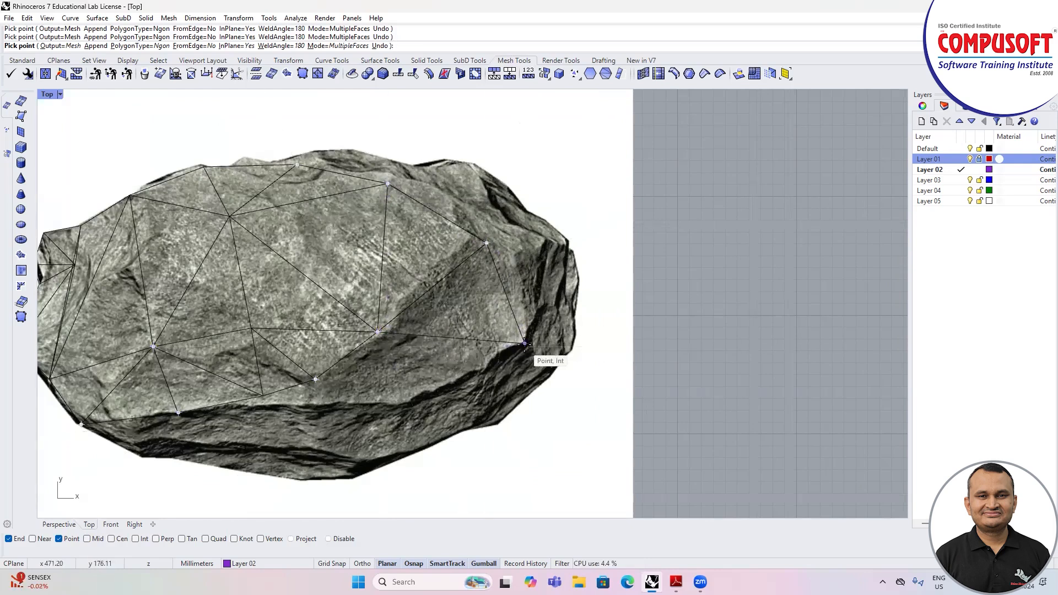
{"action": "left_click", "coordinate": [397, 411]}
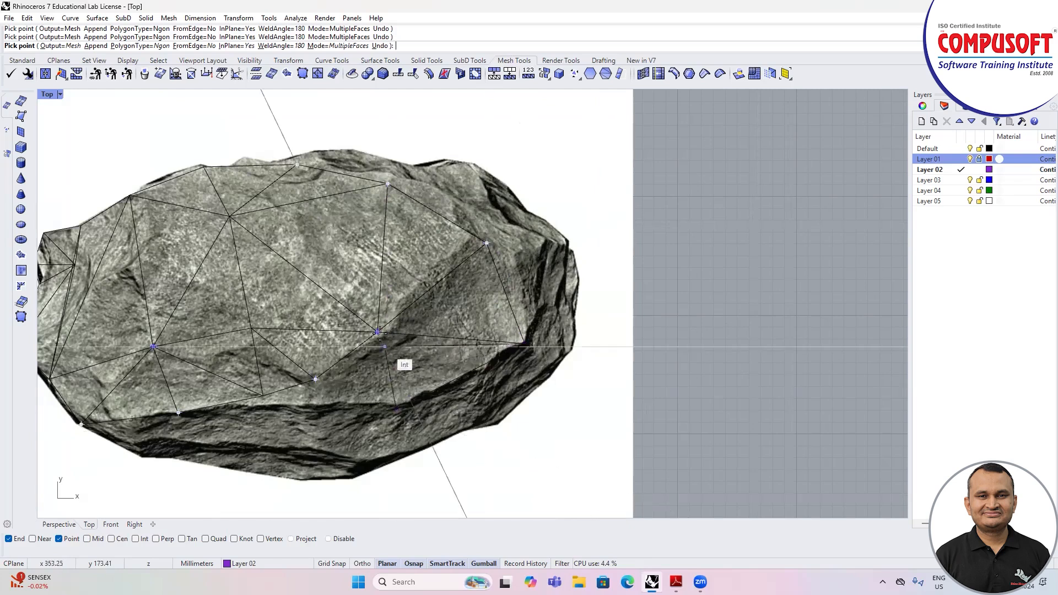
{"action": "scroll", "coordinate": [397, 386], "scroll_direction": "up", "scroll_amount": 5}
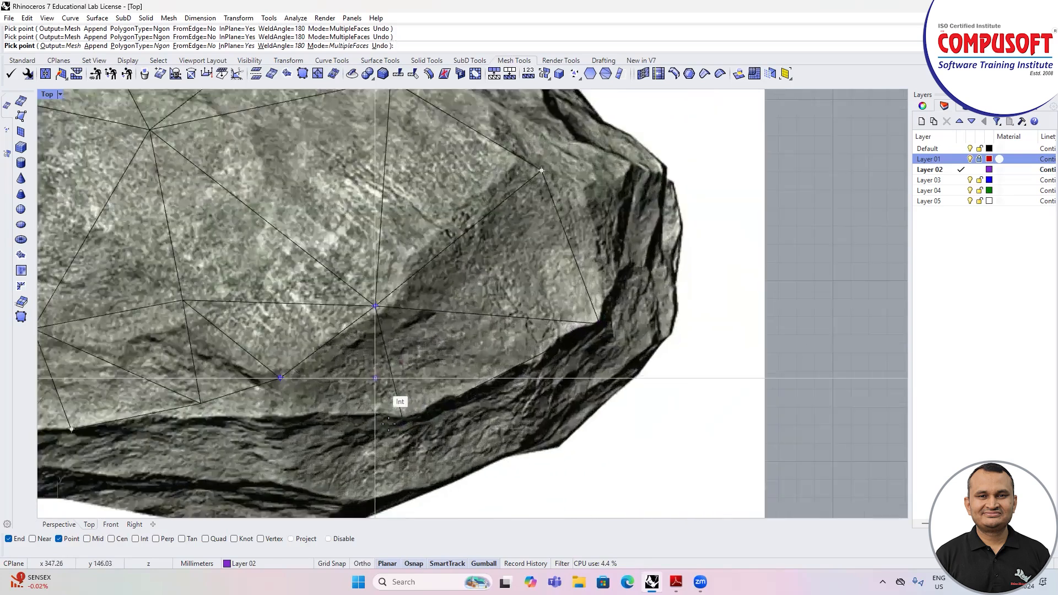
{"action": "left_click", "coordinate": [408, 423]}
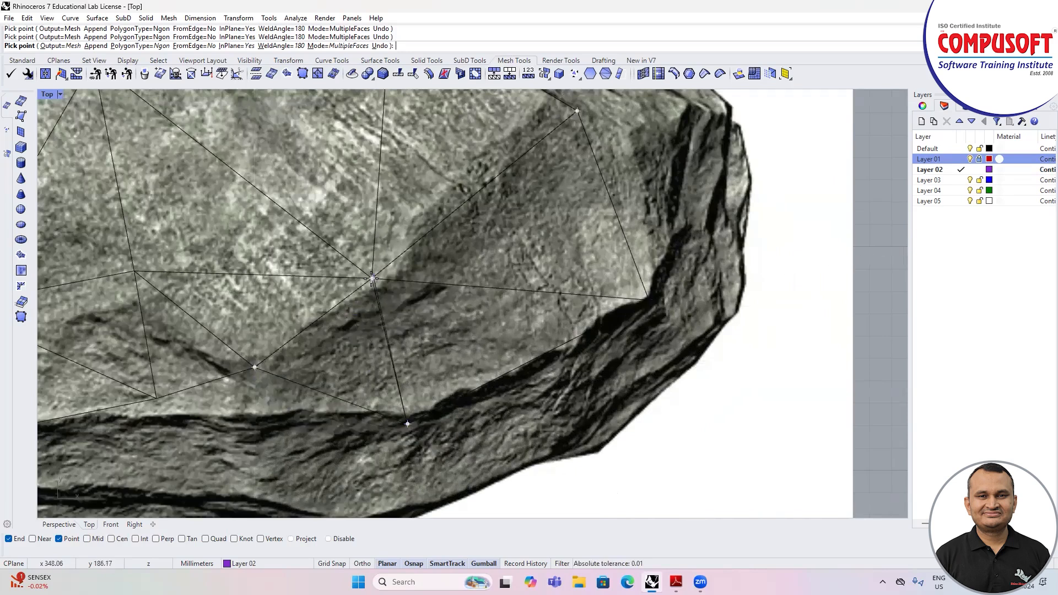
{"action": "scroll", "coordinate": [373, 278], "scroll_direction": "down", "scroll_amount": 6}
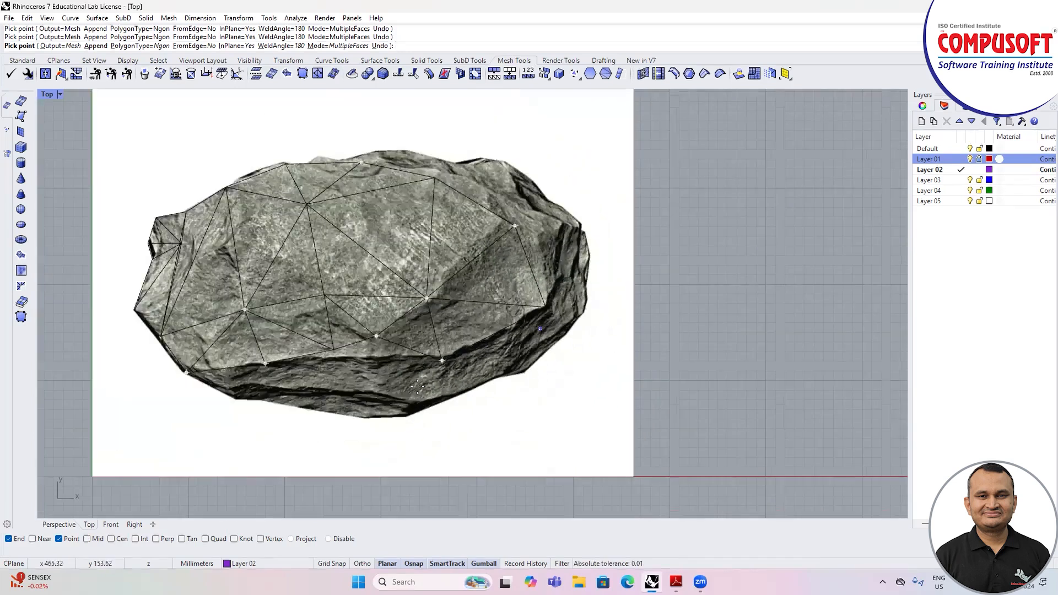
Step: Add faces over the dark band beneath the lower ridge, using two new vertices below the crease
{"action": "scroll", "coordinate": [417, 385], "scroll_direction": "up", "scroll_amount": 5}
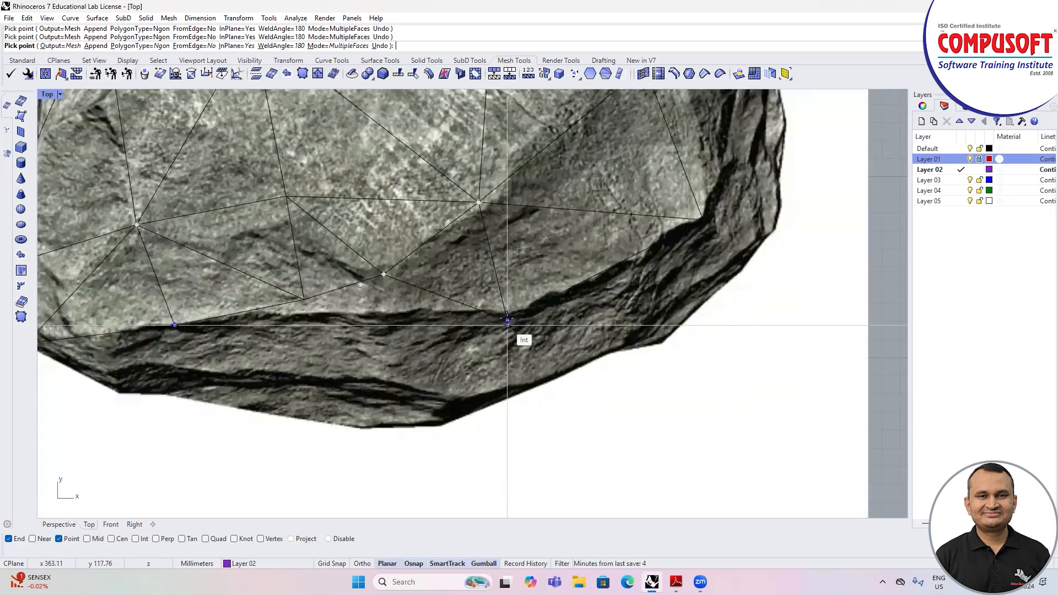
{"action": "left_click", "coordinate": [384, 271]}
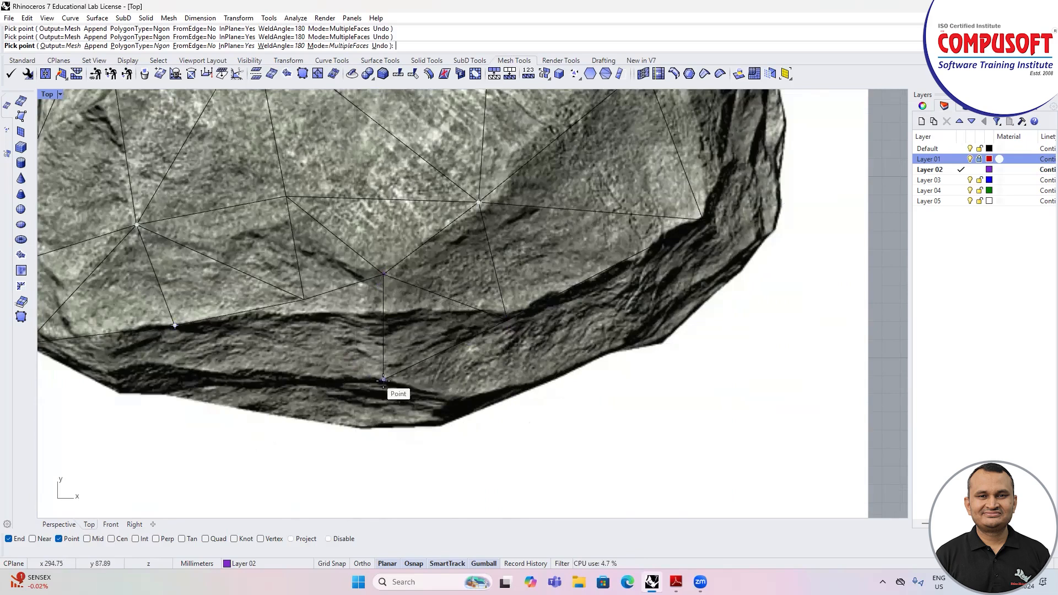
{"action": "left_click", "coordinate": [250, 362]}
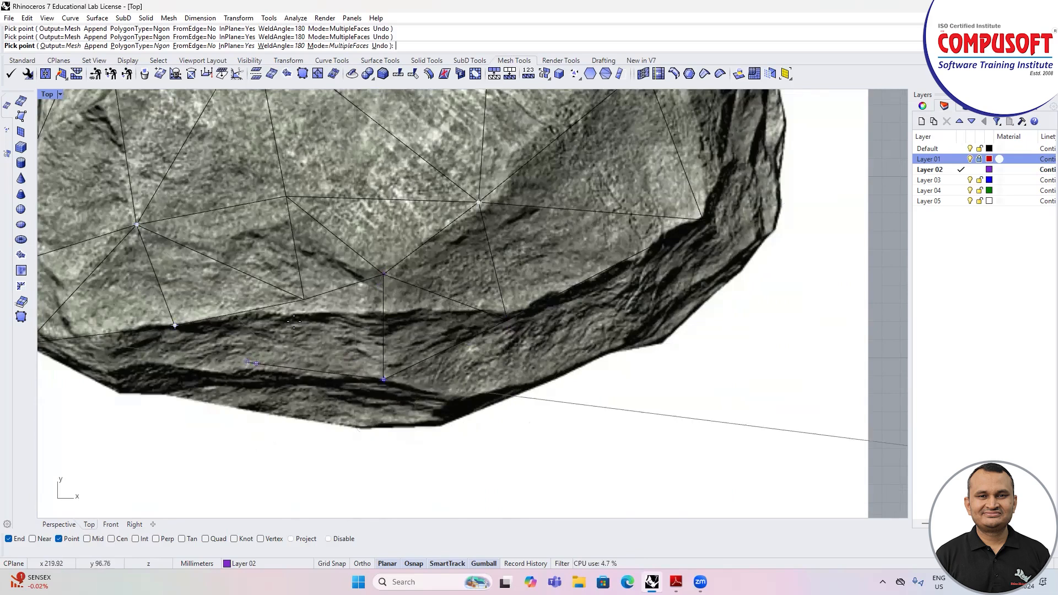
{"action": "left_click", "coordinate": [306, 297]}
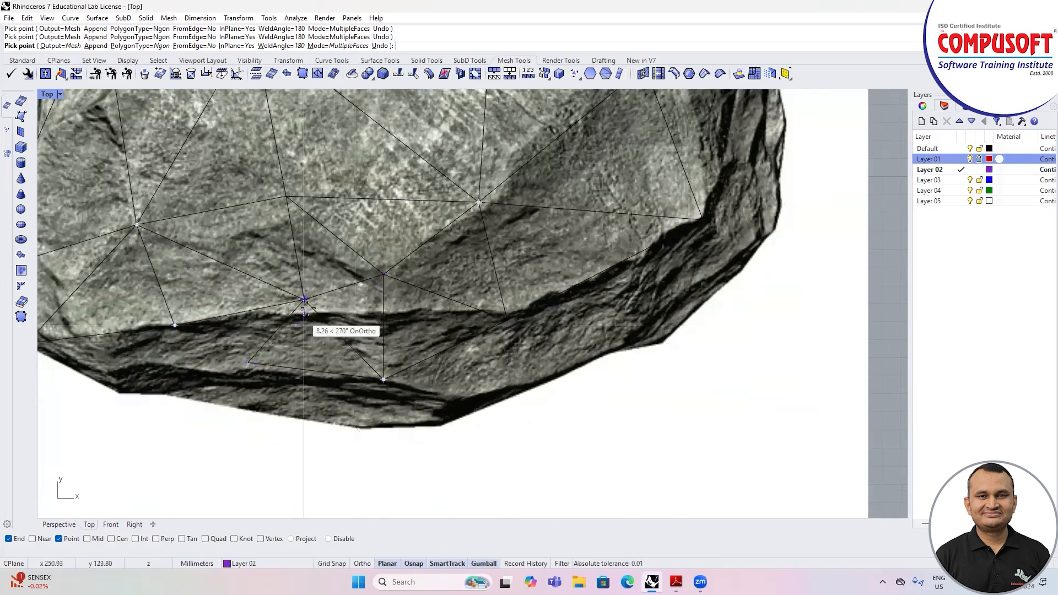
{"action": "left_click", "coordinate": [383, 276]}
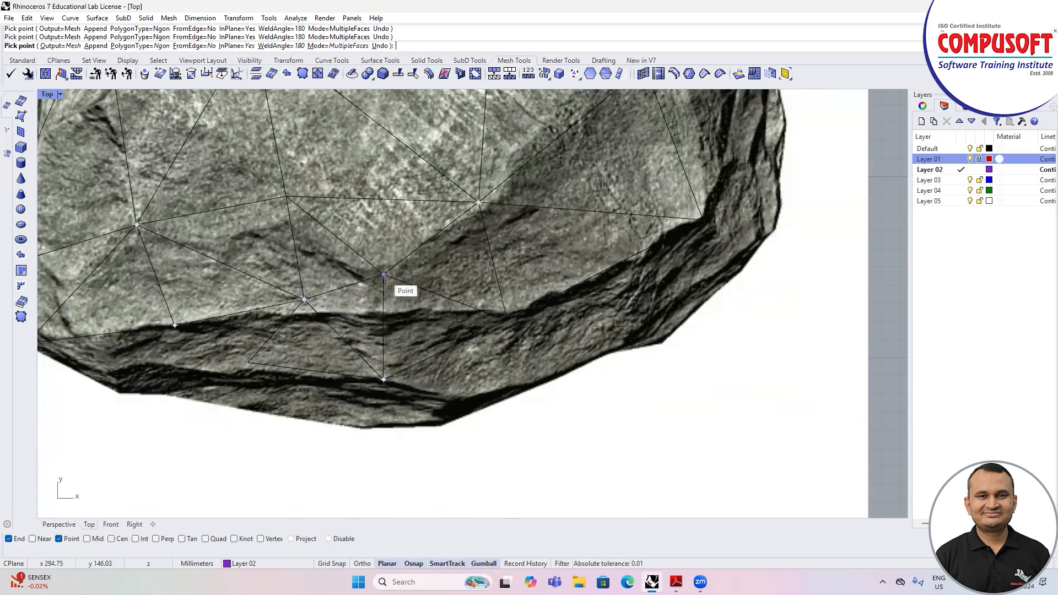
{"action": "scroll", "coordinate": [319, 308], "scroll_direction": "up", "scroll_amount": 5}
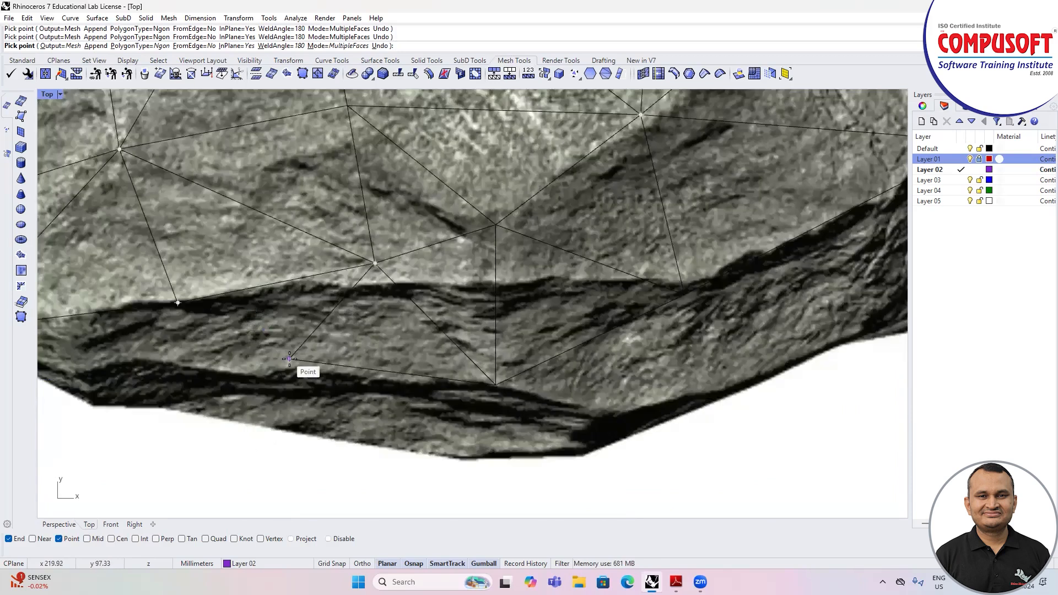
{"action": "scroll", "coordinate": [289, 360], "scroll_direction": "down", "scroll_amount": 2}
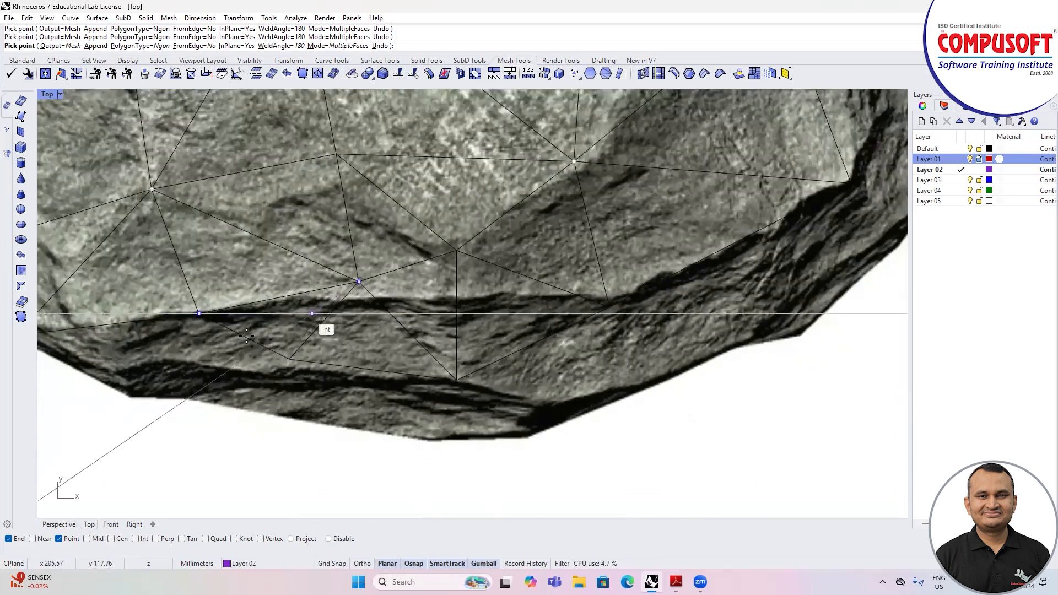
Step: Add faces out to the upper-right outline and the right ridge, and finish the mesh
{"action": "scroll", "coordinate": [456, 331], "scroll_direction": "down", "scroll_amount": 4}
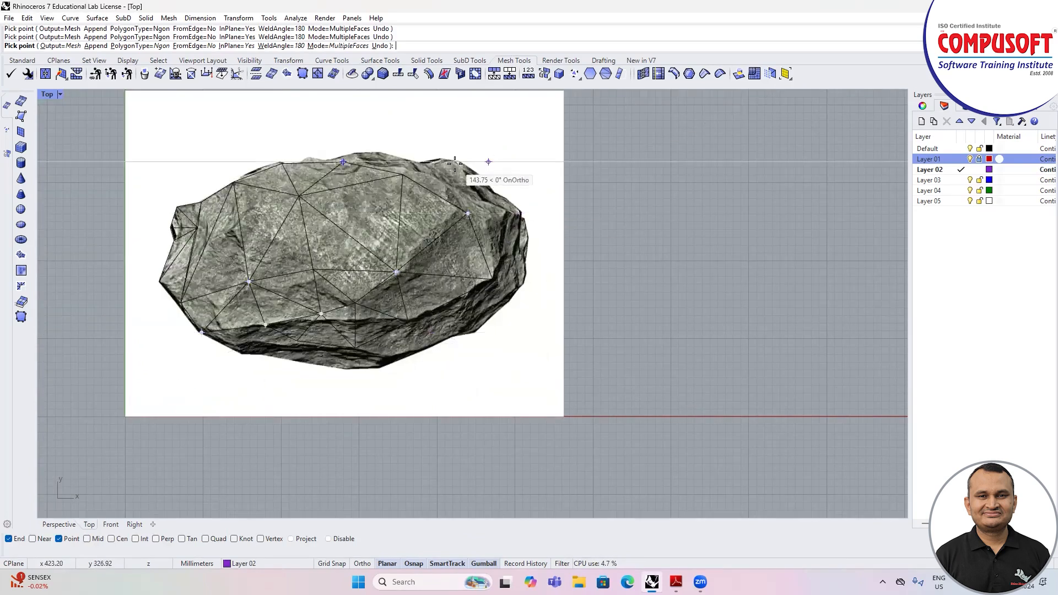
{"action": "scroll", "coordinate": [461, 163], "scroll_direction": "up", "scroll_amount": 4}
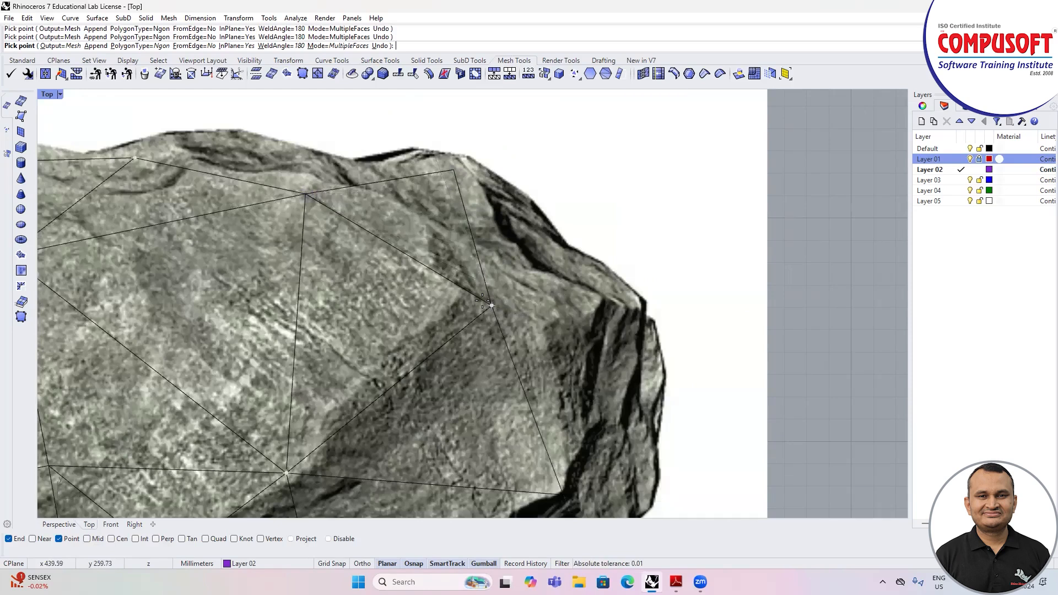
{"action": "scroll", "coordinate": [482, 301], "scroll_direction": "down", "scroll_amount": 4}
{"action": "scroll", "coordinate": [480, 288], "scroll_direction": "up", "scroll_amount": 3}
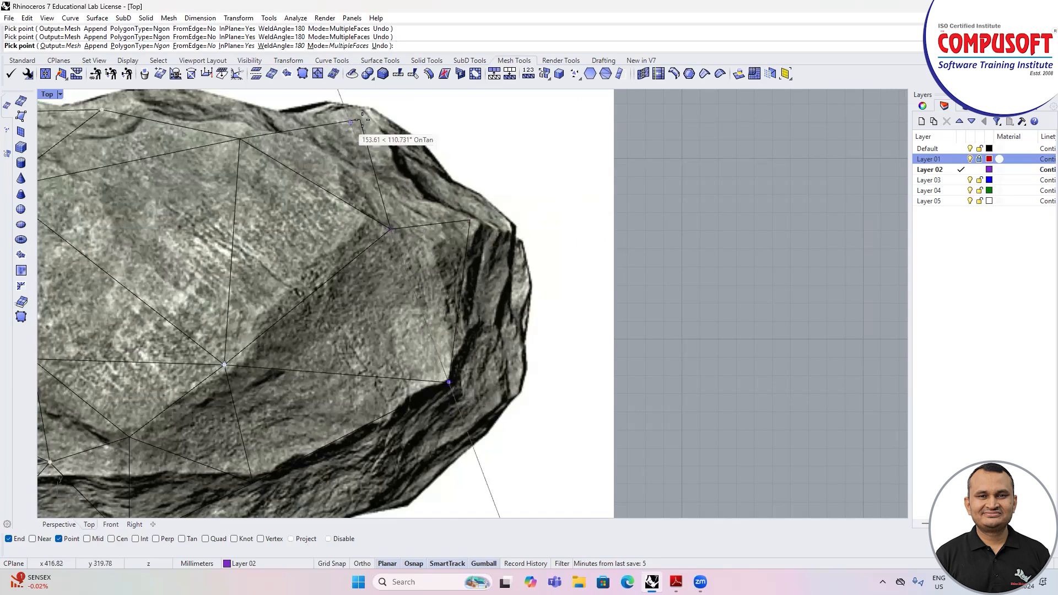
{"action": "left_click", "coordinate": [469, 219]}
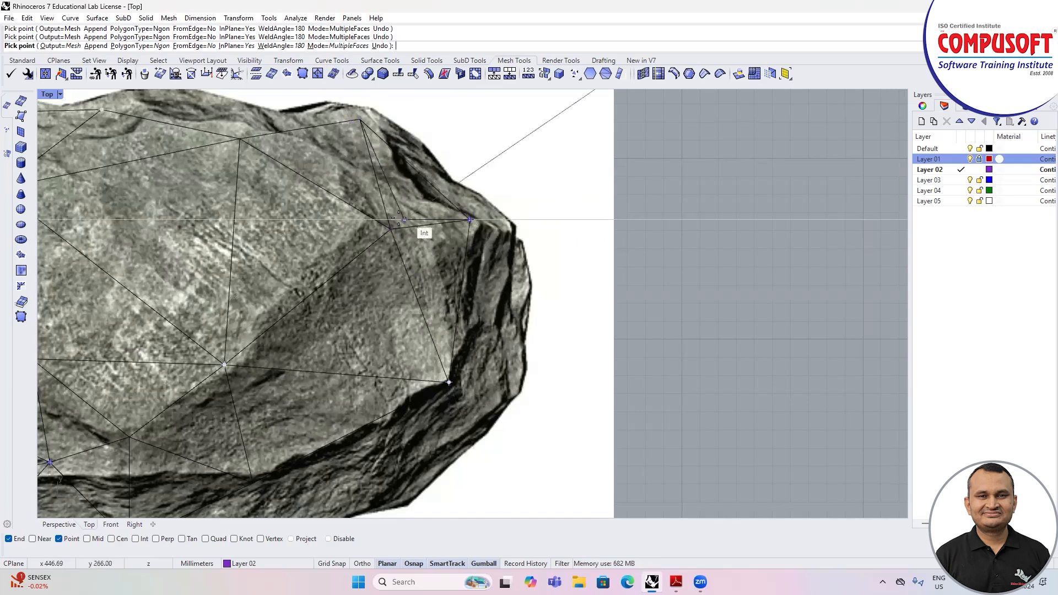
{"action": "scroll", "coordinate": [446, 246], "scroll_direction": "down", "scroll_amount": 2}
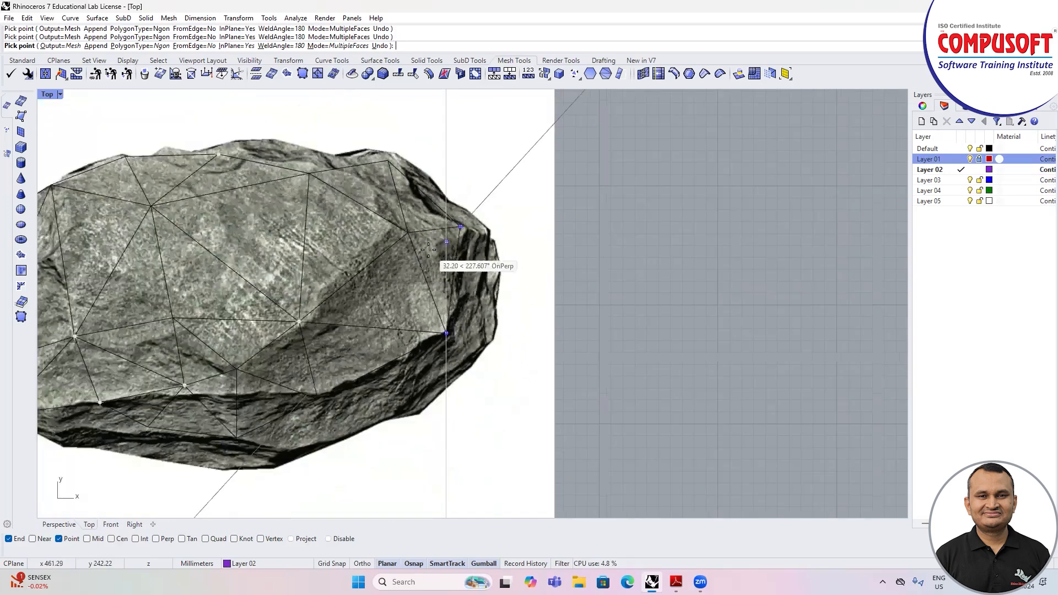
{"action": "key", "text": "Return"}
{"action": "scroll", "coordinate": [475, 275], "scroll_direction": "down", "scroll_amount": 2}
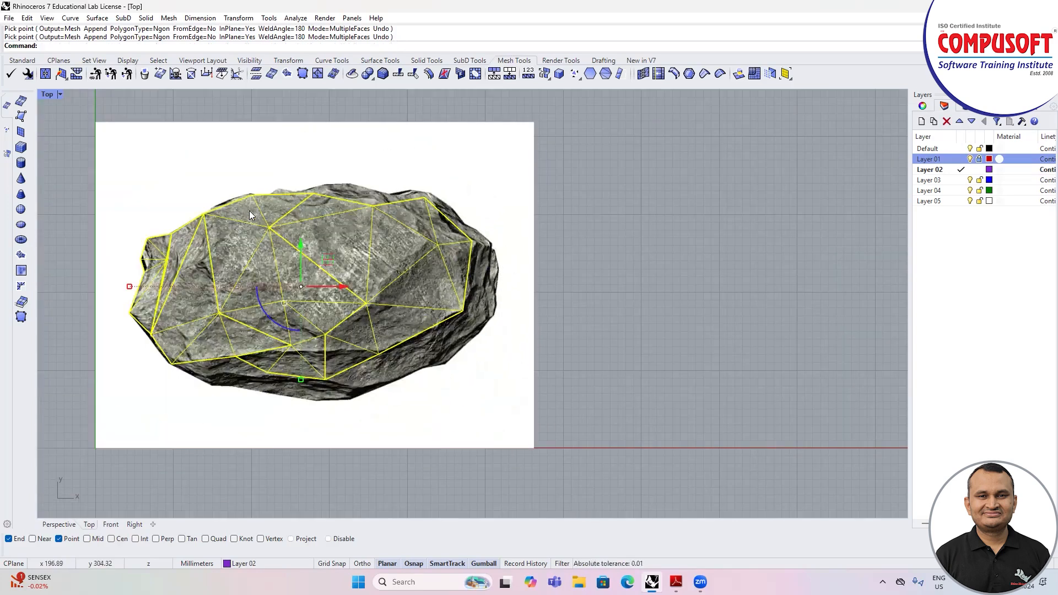
Step: Show the mesh enlarged at an angle in the Perspective view and set the display mode to Shaded
{"action": "double_click", "coordinate": [47, 95]}
{"action": "double_click", "coordinate": [488, 96]}
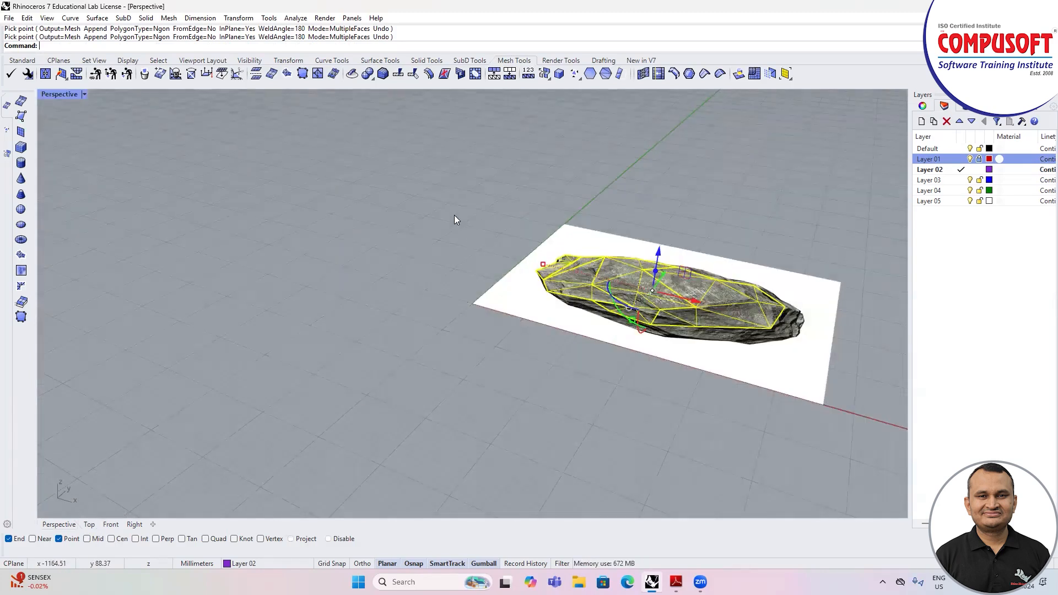
{"action": "scroll", "coordinate": [342, 227], "scroll_direction": "down", "scroll_amount": 4}
{"action": "right_click_drag", "start_coordinate": [629, 366], "coordinate": [617, 416]}
{"action": "scroll", "coordinate": [549, 336], "scroll_direction": "up", "scroll_amount": 5}
{"action": "right_click_drag", "start_coordinate": [549, 336], "coordinate": [771, 287]}
{"action": "scroll", "coordinate": [505, 257], "scroll_direction": "up", "scroll_amount": 4}
{"action": "right_click_drag", "start_coordinate": [505, 253], "coordinate": [479, 241], "text": "shift"}
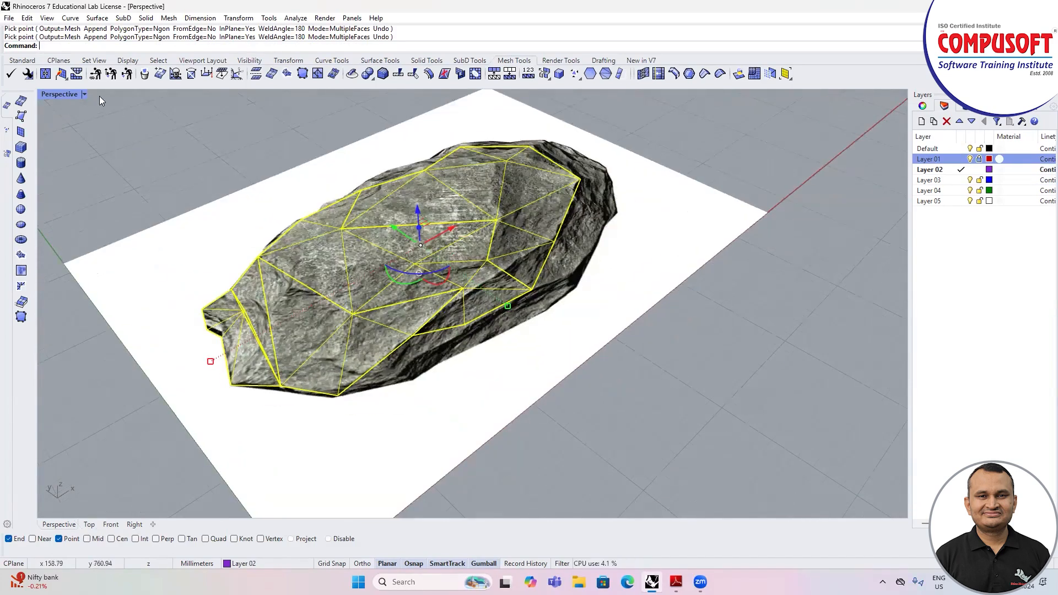
{"action": "left_click", "coordinate": [84, 95]}
{"action": "left_click", "coordinate": [85, 145]}
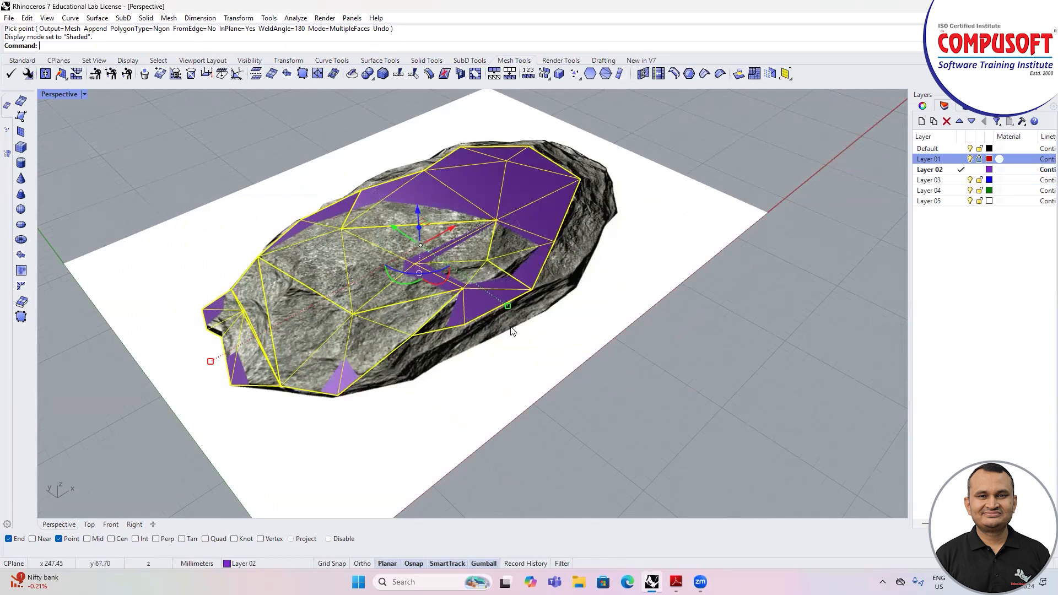
Step: Turn on the mesh's points, check two interior vertices for overlapping mesh points, and turn the points off again
{"action": "key", "text": "F10"}
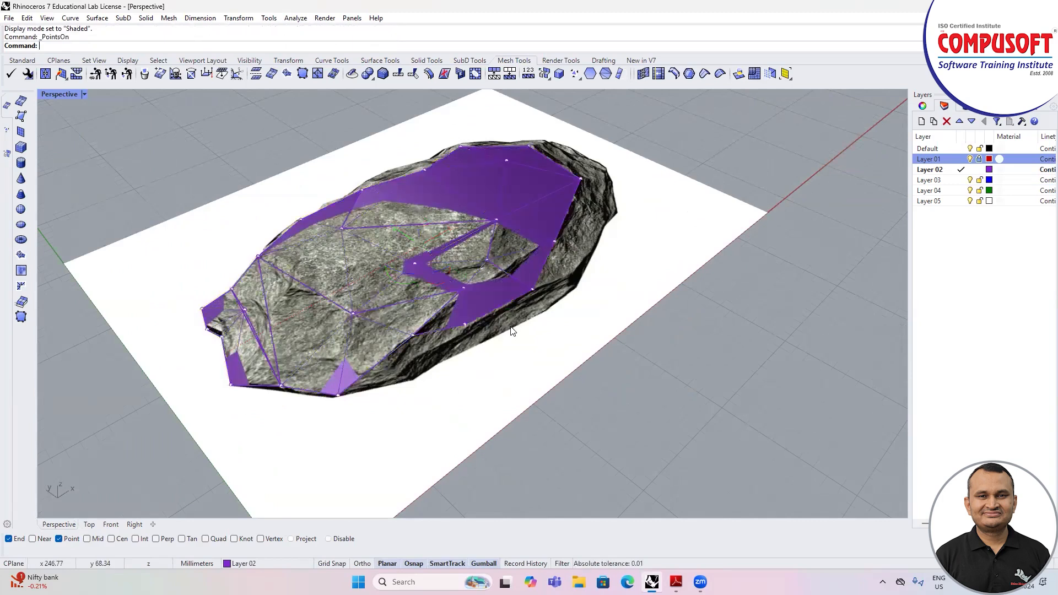
{"action": "left_click", "coordinate": [497, 218]}
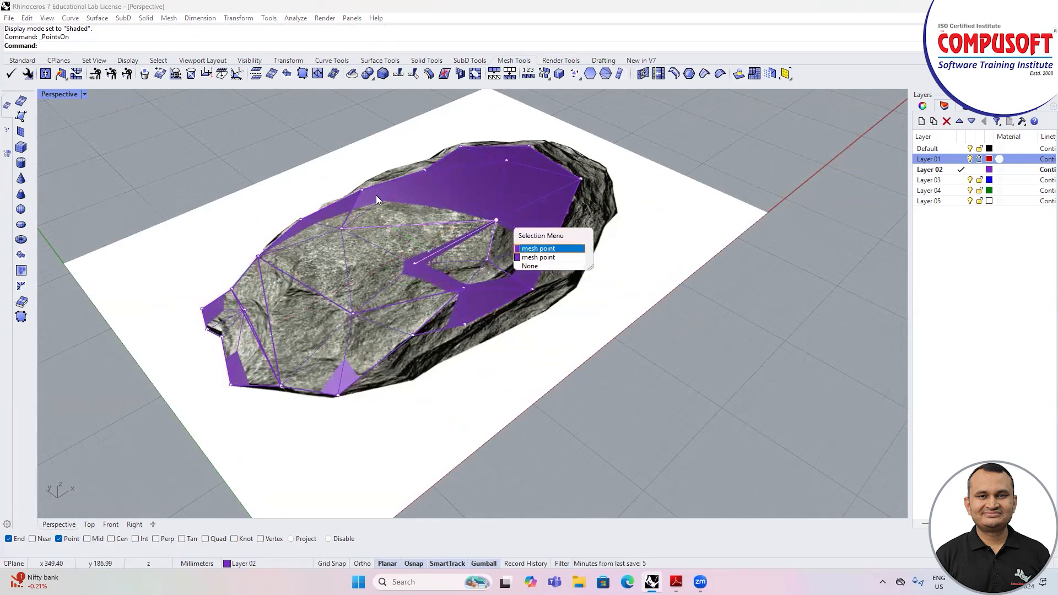
{"action": "left_click", "coordinate": [341, 225]}
{"action": "left_click", "coordinate": [341, 229]}
{"action": "left_click", "coordinate": [341, 229]}
{"action": "left_click", "coordinate": [341, 229]}
{"action": "left_click", "coordinate": [341, 228]}
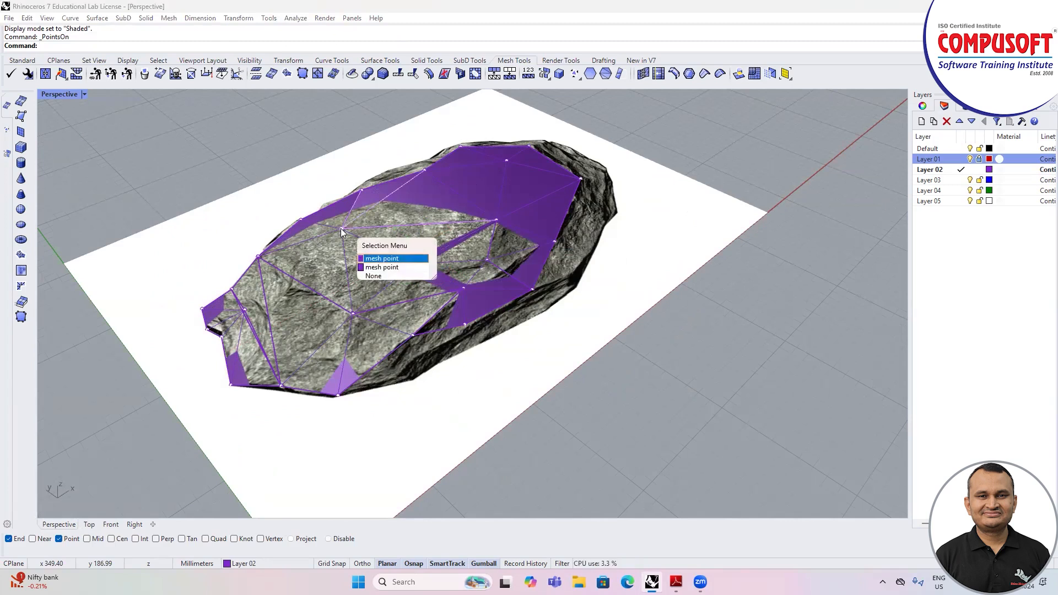
{"action": "left_click", "coordinate": [374, 265]}
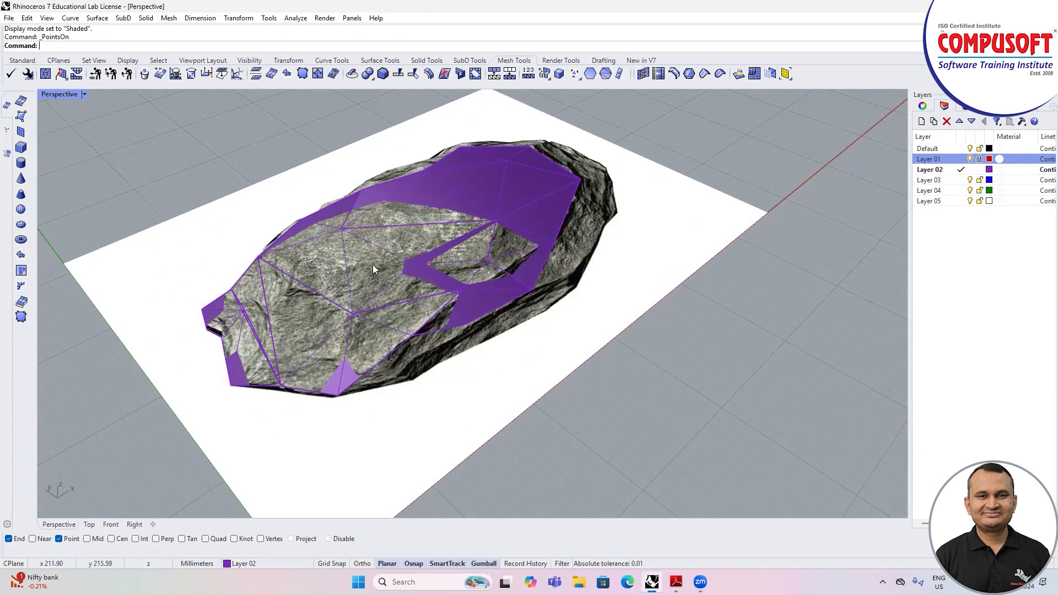
{"action": "left_click", "coordinate": [418, 200]}
{"action": "key", "text": "Escape"}
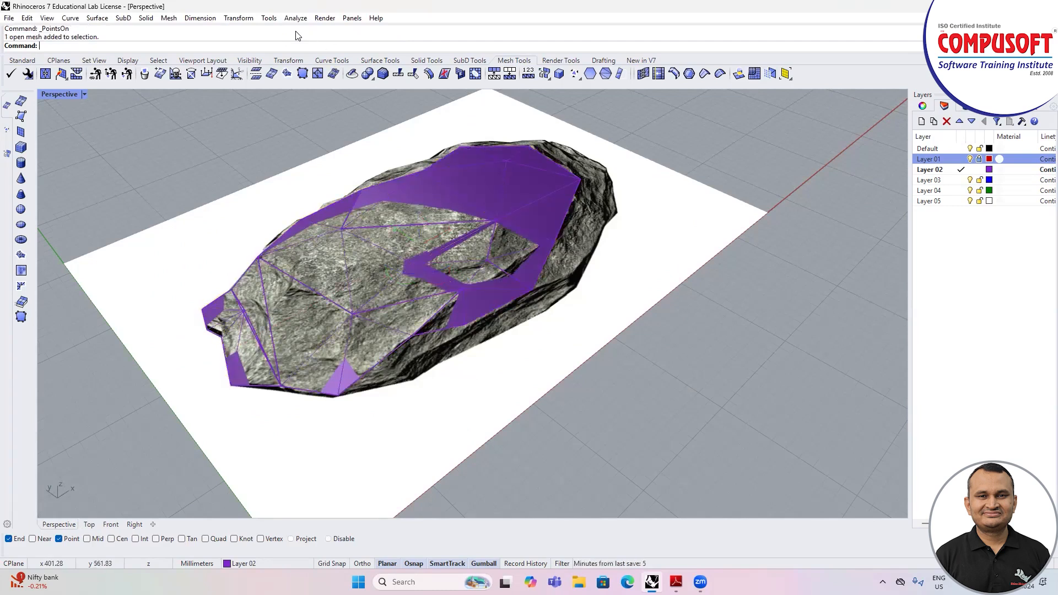
Step: Display the mesh's direction arrows and inspect the normals from another angle
{"action": "left_click", "coordinate": [295, 18]}
{"action": "left_click", "coordinate": [321, 238]}
{"action": "left_click", "coordinate": [418, 198]}
{"action": "key", "text": "Return"}
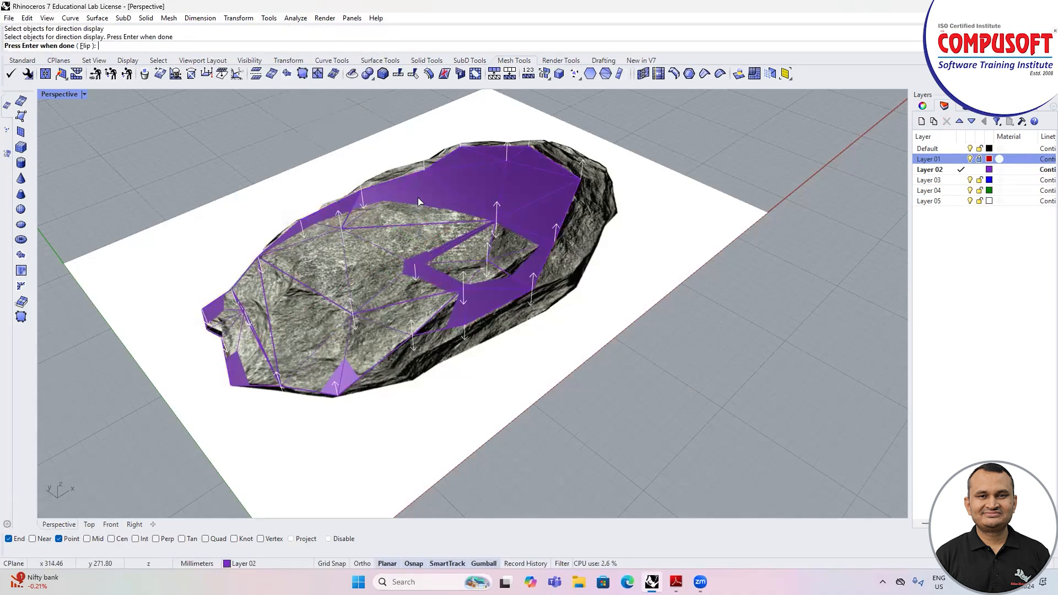
{"action": "right_click_drag", "start_coordinate": [547, 323], "coordinate": [510, 335]}
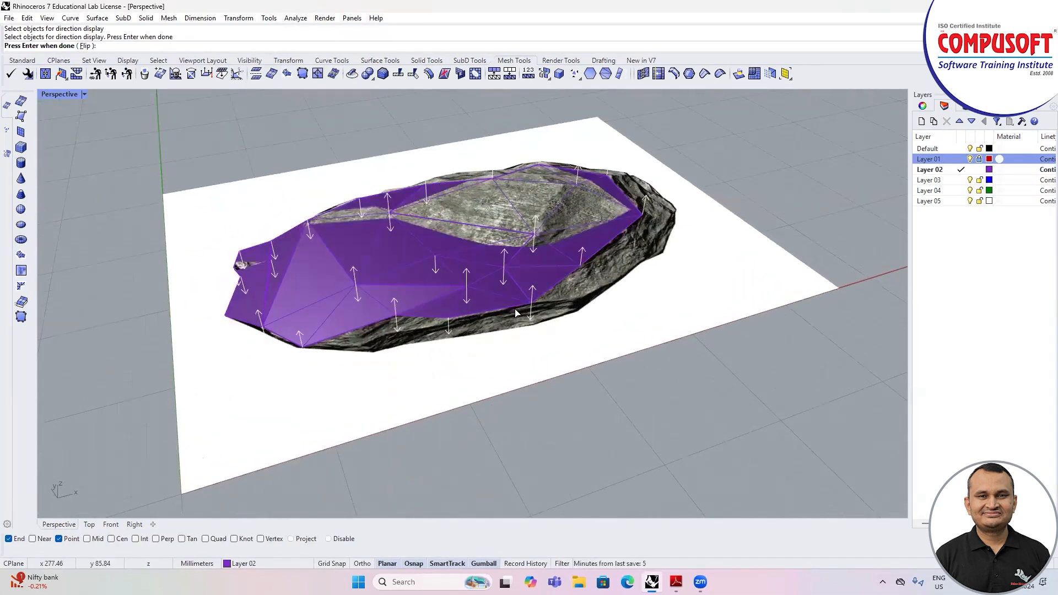
{"action": "key", "text": "Return"}
{"action": "right_click_drag", "start_coordinate": [287, 272], "coordinate": [289, 265]}
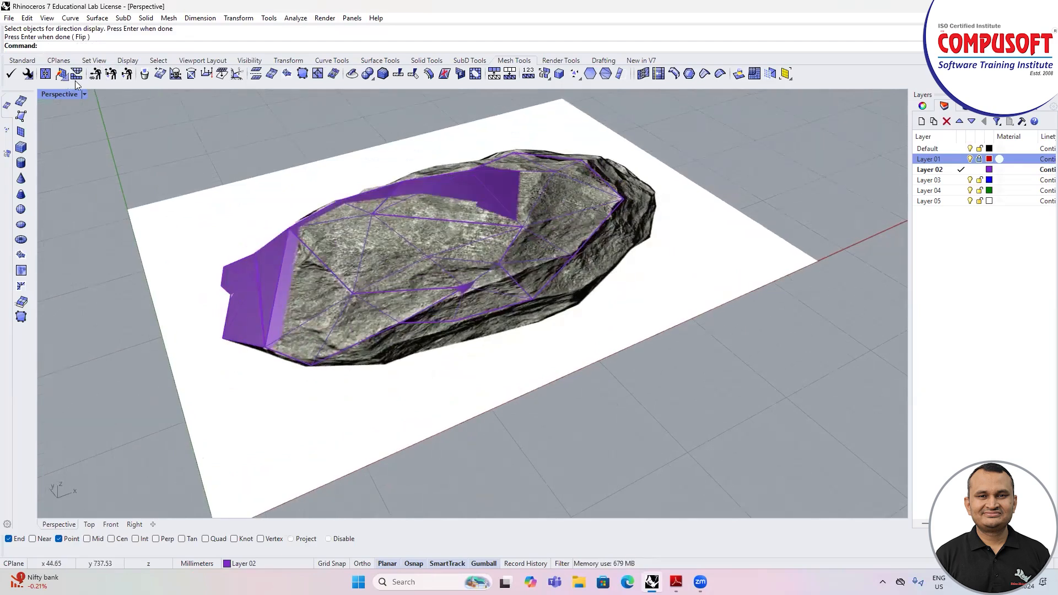
Step: Float the mesh weld tools over the view and rebuild the normals of the stone mesh
{"action": "left_click_drag", "start_coordinate": [82, 126], "coordinate": [82, 137]}
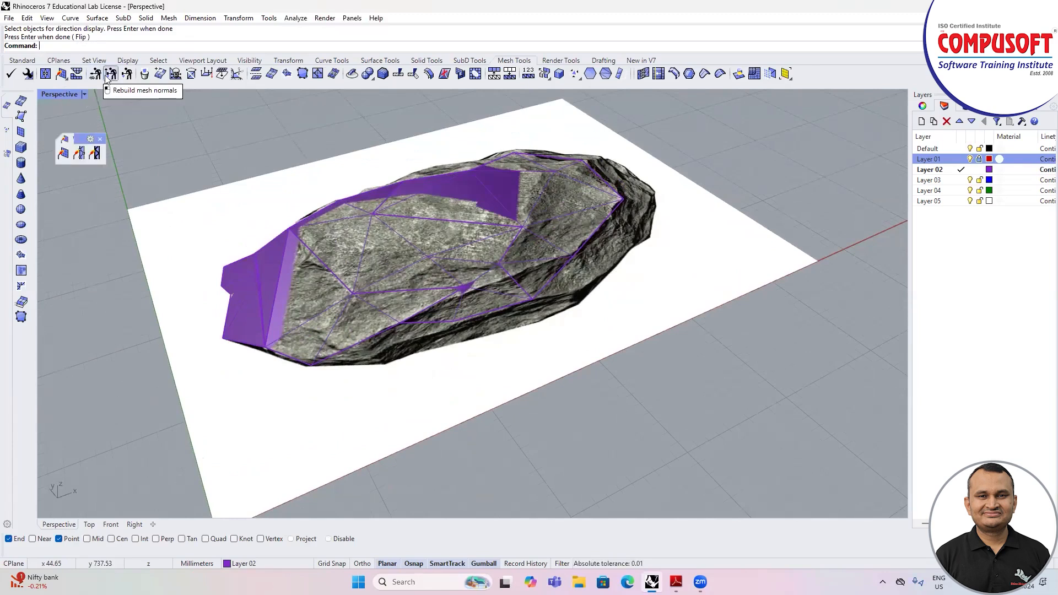
{"action": "left_click", "coordinate": [107, 76]}
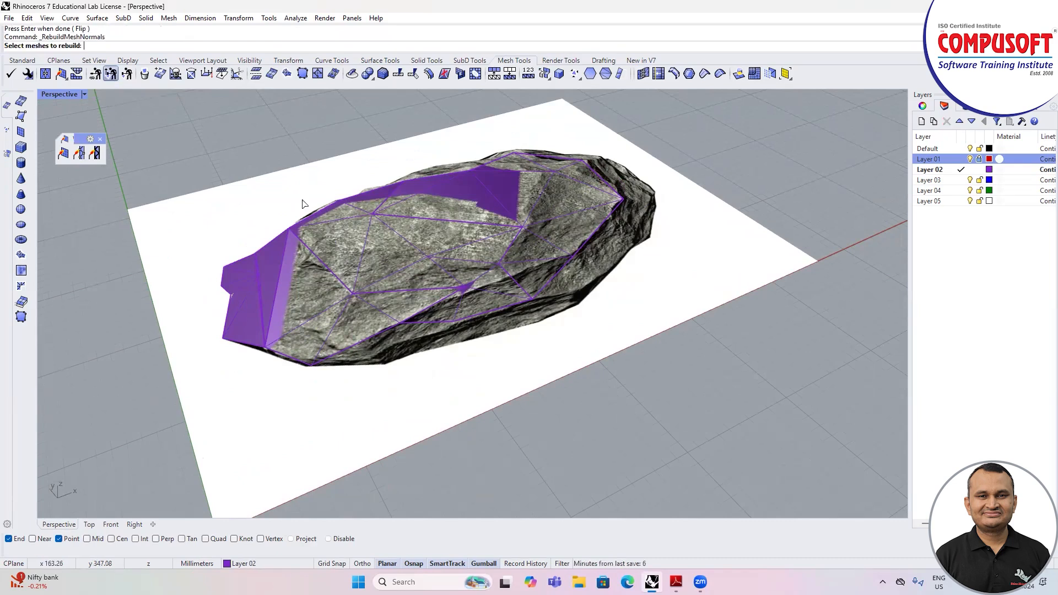
{"action": "left_click", "coordinate": [284, 248]}
{"action": "key", "text": "Return"}
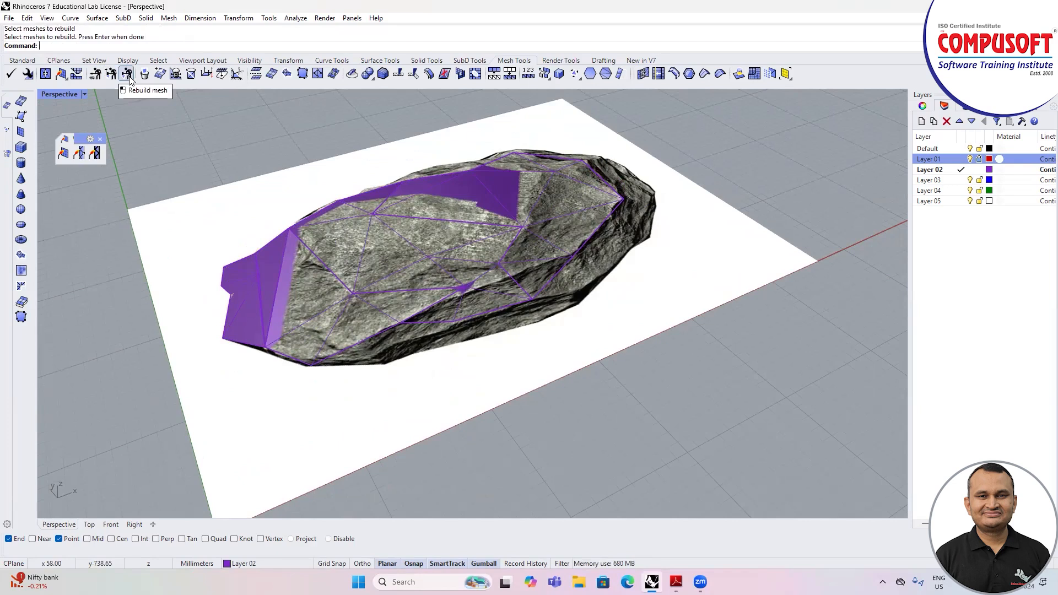
Step: Weld all vertices of the stone mesh
{"action": "left_click", "coordinate": [78, 153]}
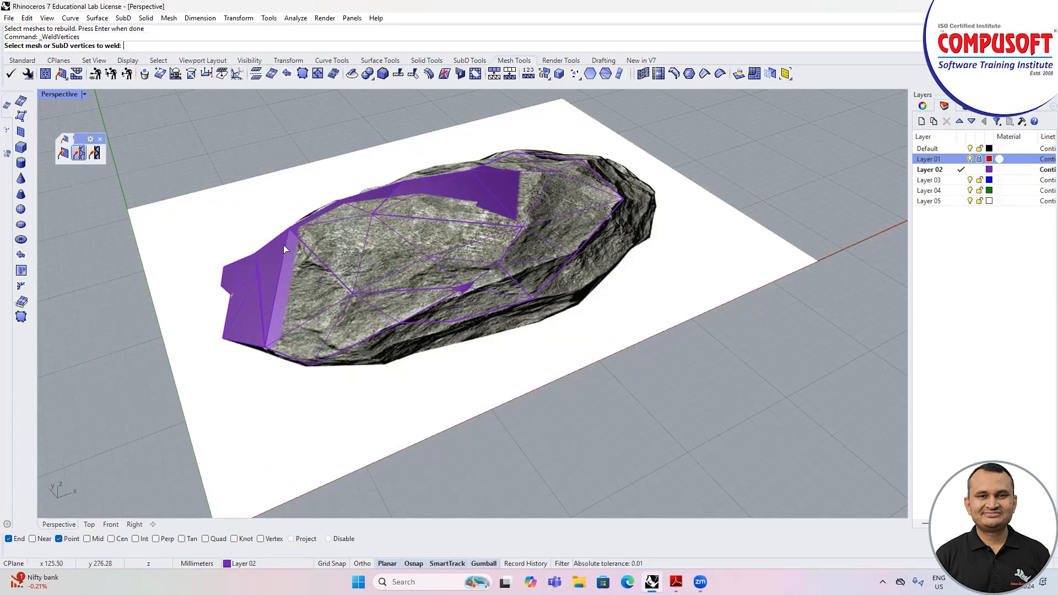
{"action": "scroll", "coordinate": [285, 249], "scroll_direction": "down", "scroll_amount": 3}
{"action": "left_click_drag", "start_coordinate": [213, 166], "coordinate": [576, 353]}
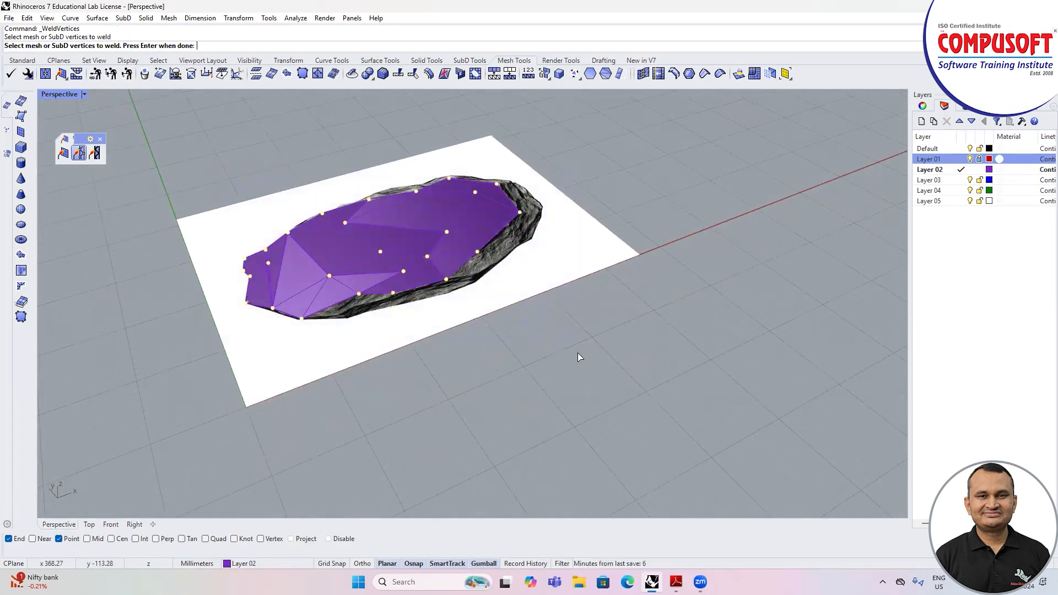
{"action": "key", "text": "Return"}
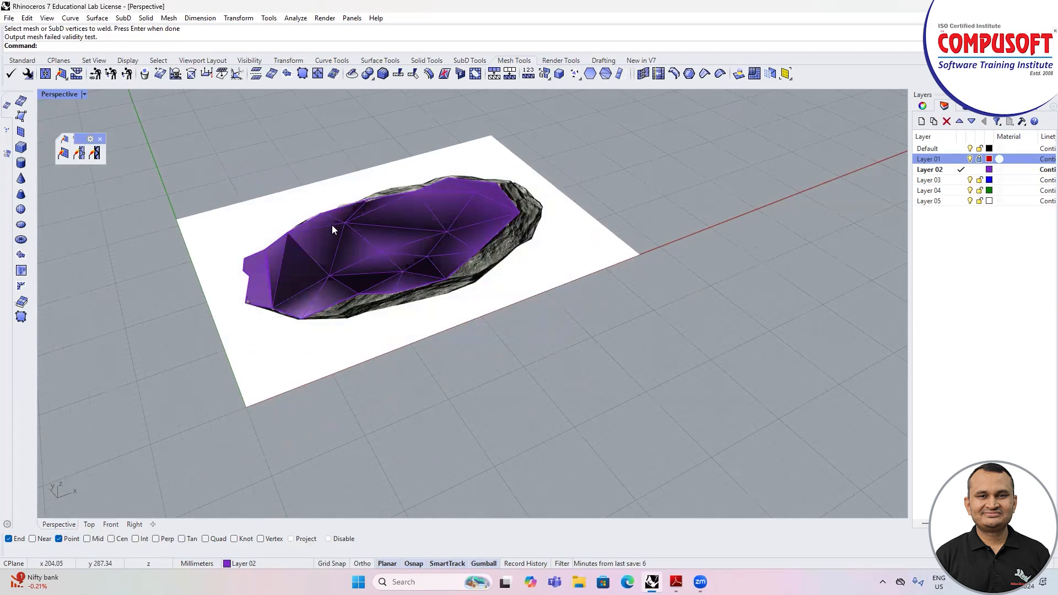
Step: Turn on the mesh's points and raise interior vertices vertically in the stone's narrow half
{"action": "left_click", "coordinate": [349, 239]}
{"action": "key", "text": "F10"}
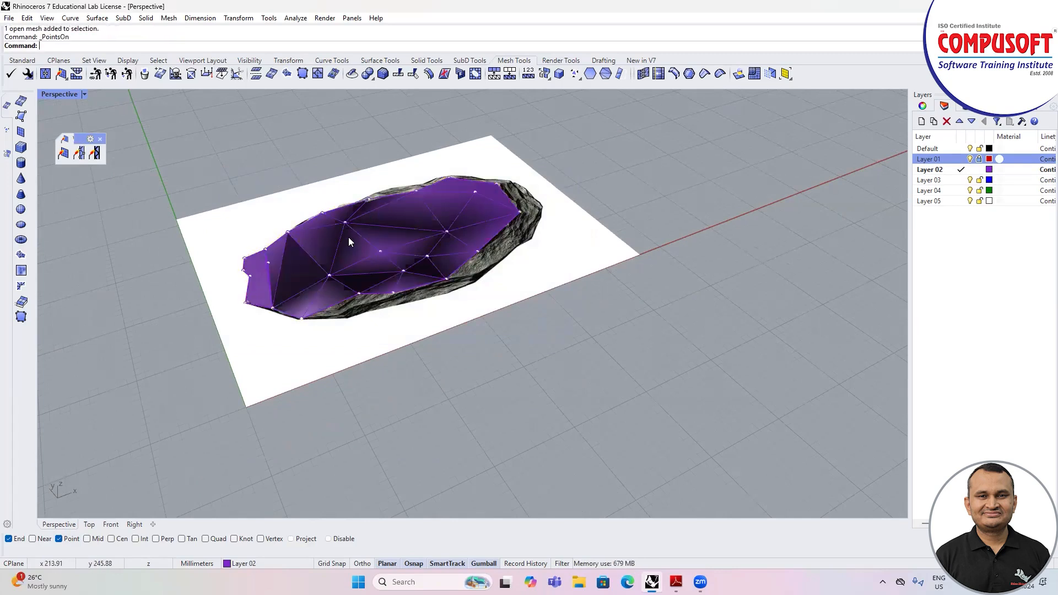
{"action": "left_click", "coordinate": [345, 223]}
{"action": "left_click_drag", "start_coordinate": [340, 185], "coordinate": [331, 150]}
{"action": "right_click_drag", "start_coordinate": [381, 292], "coordinate": [521, 270]}
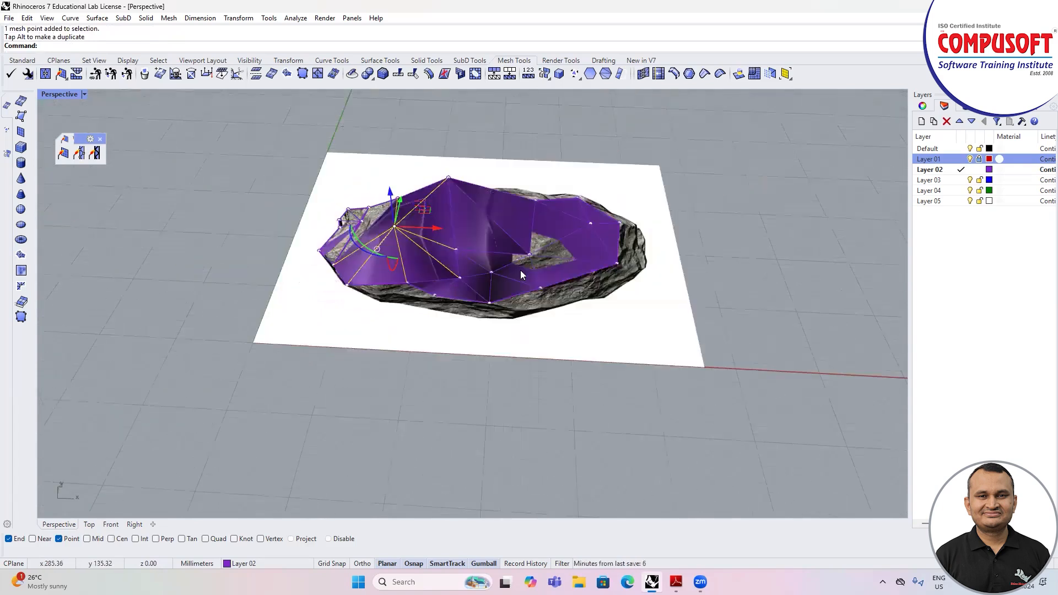
Step: Raise an interior vertex near the middle of the stone's front side, undoing a first trial move
{"action": "scroll", "coordinate": [495, 273], "scroll_direction": "up", "scroll_amount": 5}
{"action": "left_click_drag", "start_coordinate": [470, 274], "coordinate": [472, 242]}
{"action": "key", "text": "ctrl+z"}
{"action": "right_click_drag", "start_coordinate": [472, 243], "coordinate": [498, 257]}
{"action": "left_click_drag", "start_coordinate": [471, 246], "coordinate": [463, 195]}
{"action": "right_click_drag", "start_coordinate": [522, 340], "coordinate": [523, 309]}
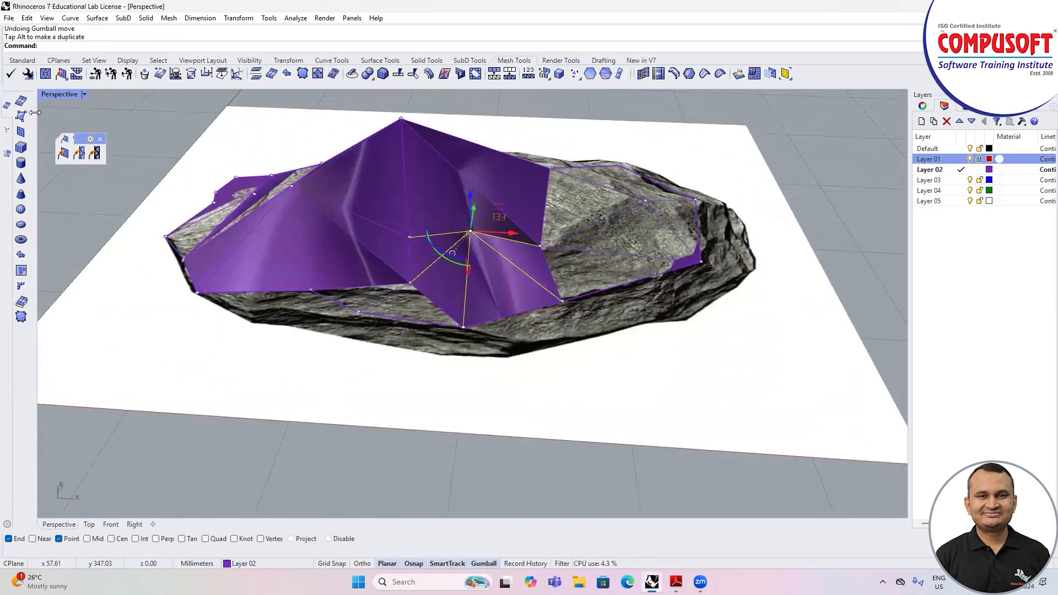
Step: Set the display mode to Ghosted and raise the interior vertex near the stone's wide end
{"action": "left_click", "coordinate": [83, 95]}
{"action": "left_click", "coordinate": [78, 173]}
{"action": "right_click_drag", "start_coordinate": [212, 262], "coordinate": [425, 182]}
{"action": "scroll", "coordinate": [412, 171], "scroll_direction": "up", "scroll_amount": 2}
{"action": "left_click", "coordinate": [410, 168]}
{"action": "scroll", "coordinate": [395, 256], "scroll_direction": "down", "scroll_amount": 5}
{"action": "left_click_drag", "start_coordinate": [402, 168], "coordinate": [401, 128]}
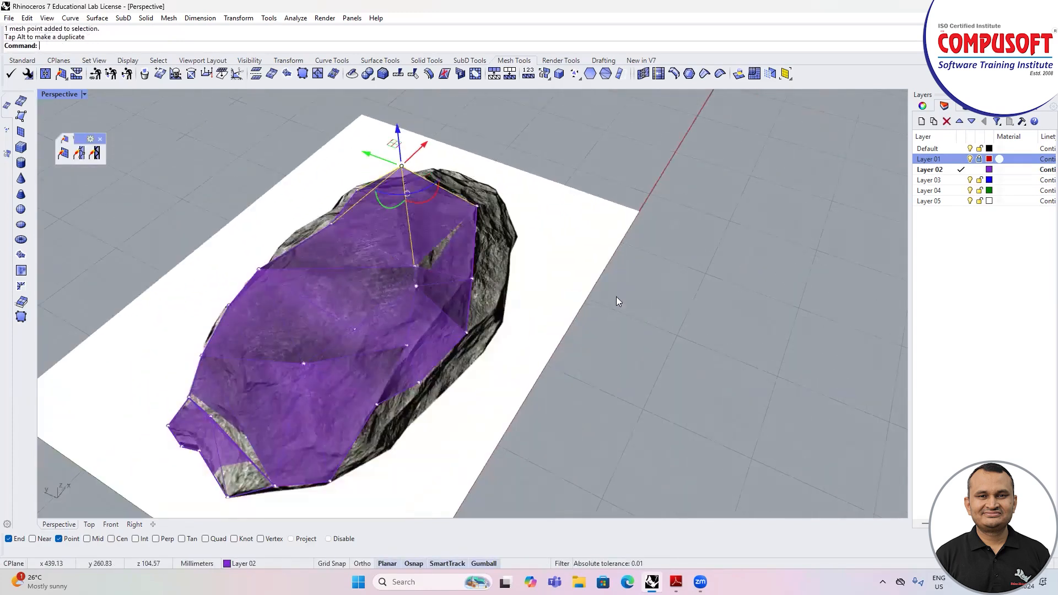
Step: Raise the neighbouring interior vertex in the stone's wide half vertically
{"action": "right_click_drag", "start_coordinate": [616, 299], "coordinate": [386, 299]}
{"action": "right_click_drag", "start_coordinate": [364, 186], "coordinate": [441, 233]}
{"action": "scroll", "coordinate": [406, 214], "scroll_direction": "up", "scroll_amount": 4}
{"action": "left_click", "coordinate": [392, 218]}
{"action": "scroll", "coordinate": [409, 246], "scroll_direction": "down", "scroll_amount": 4}
{"action": "left_click_drag", "start_coordinate": [402, 201], "coordinate": [396, 165]}
Step: Raise the central interior vertex of the stone mesh vertically
{"action": "right_click_drag", "start_coordinate": [620, 282], "coordinate": [257, 292]}
{"action": "scroll", "coordinate": [411, 264], "scroll_direction": "up", "scroll_amount": 5}
{"action": "right_click_drag", "start_coordinate": [347, 288], "coordinate": [514, 237]}
{"action": "left_click", "coordinate": [501, 263]}
{"action": "left_click_drag", "start_coordinate": [504, 222], "coordinate": [507, 155]}
{"action": "right_click_drag", "start_coordinate": [682, 296], "coordinate": [200, 151]}
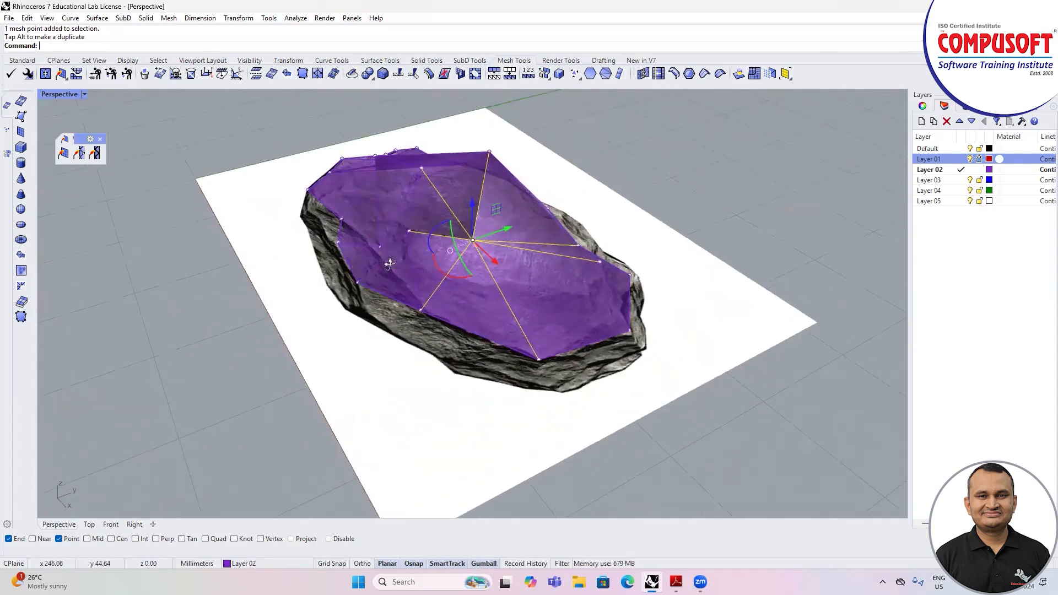
Step: Raise the interior vertex closest to the stone's front outline vertically
{"action": "right_click_drag", "start_coordinate": [389, 263], "coordinate": [349, 300]}
{"action": "left_click", "coordinate": [360, 305]}
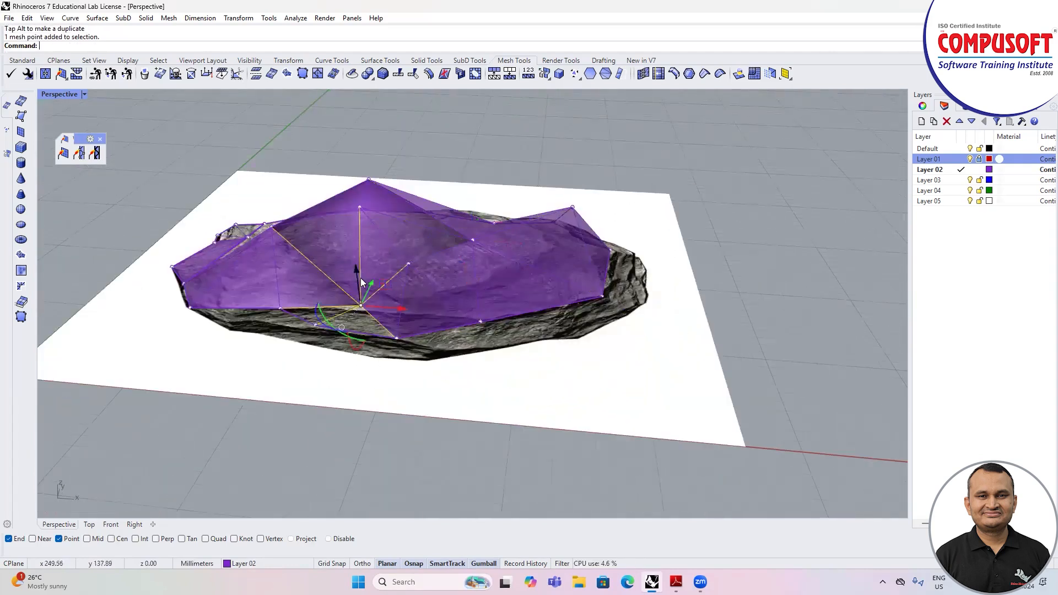
{"action": "left_click_drag", "start_coordinate": [356, 271], "coordinate": [351, 231]}
{"action": "right_click_drag", "start_coordinate": [491, 314], "coordinate": [312, 307]}
{"action": "scroll", "coordinate": [330, 307], "scroll_direction": "down", "scroll_amount": 4}
{"action": "right_click_drag", "start_coordinate": [376, 363], "coordinate": [351, 391]}
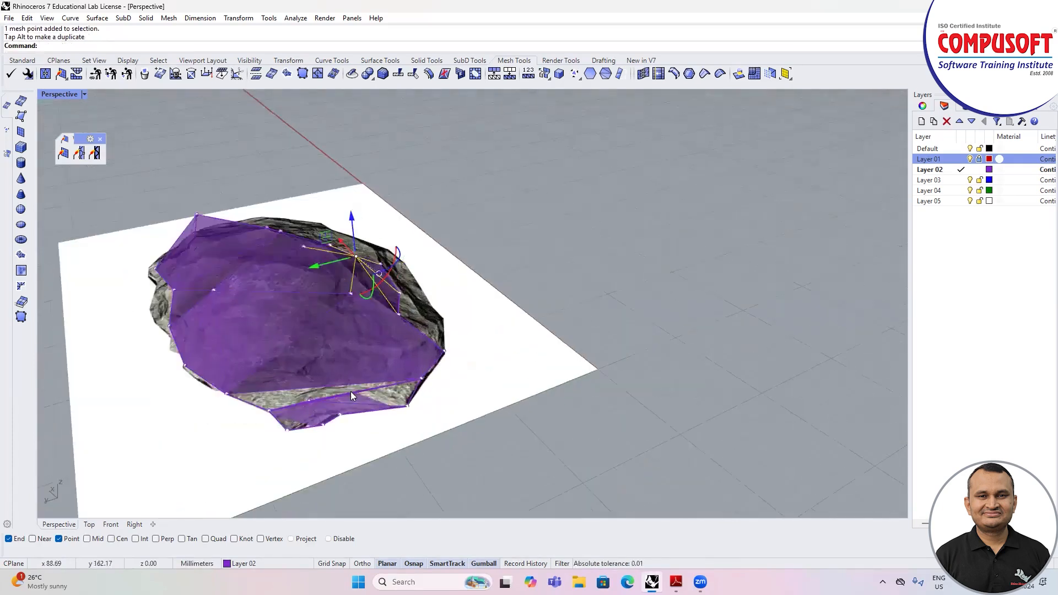
Step: Raise the interior vertex at the stone's narrow end slightly
{"action": "scroll", "coordinate": [386, 397], "scroll_direction": "up", "scroll_amount": 5}
{"action": "left_click", "coordinate": [426, 395]}
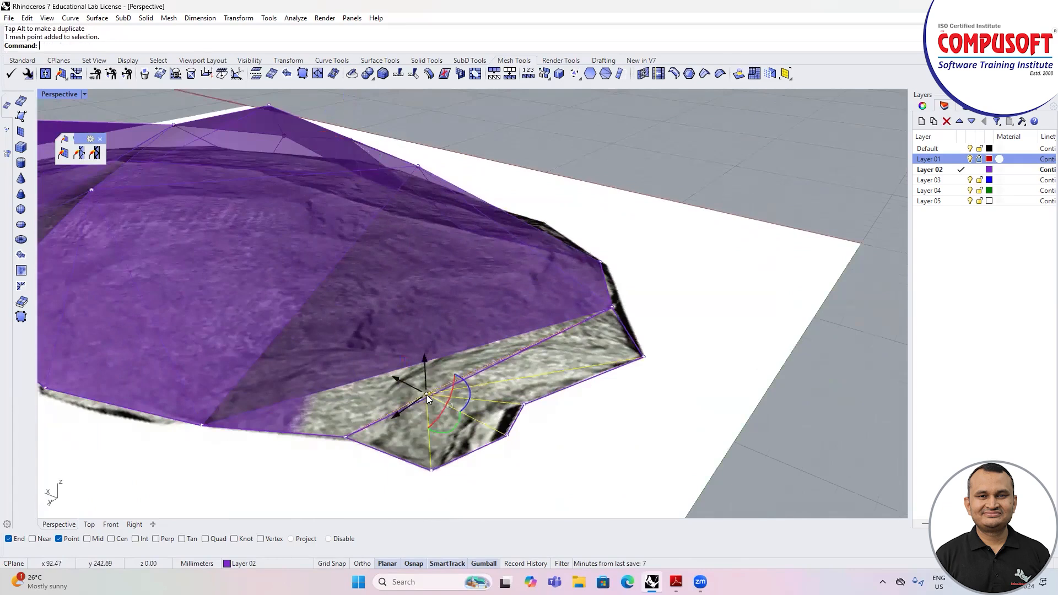
{"action": "left_click_drag", "start_coordinate": [427, 359], "coordinate": [430, 325]}
{"action": "right_click_drag", "start_coordinate": [470, 383], "coordinate": [518, 387]}
Step: Try raising an outline vertex and the interior vertex at the narrow end further, undoing both moves
{"action": "left_click", "coordinate": [402, 258]}
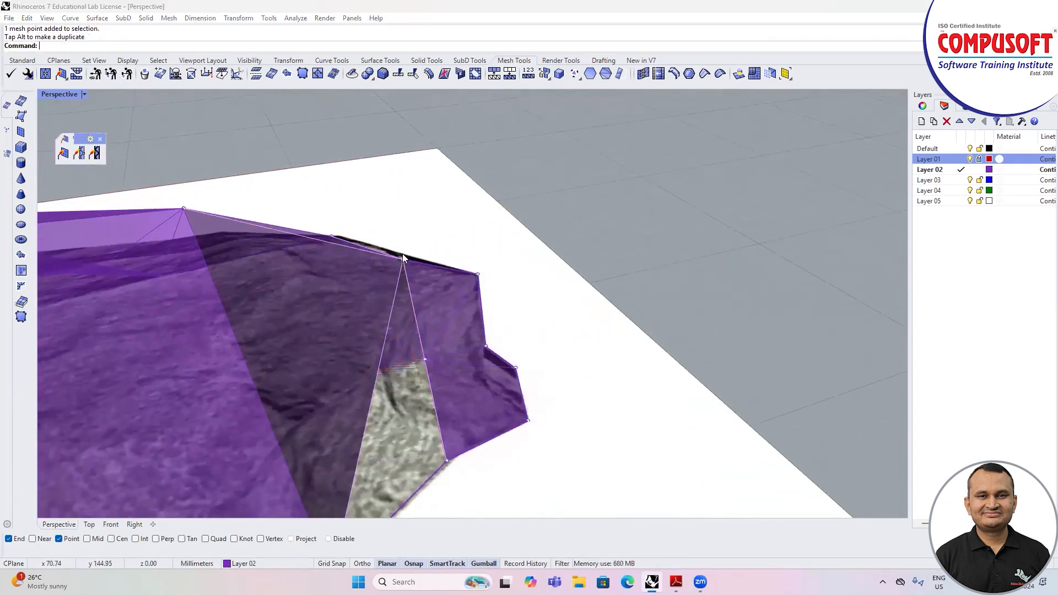
{"action": "left_click", "coordinate": [440, 299]}
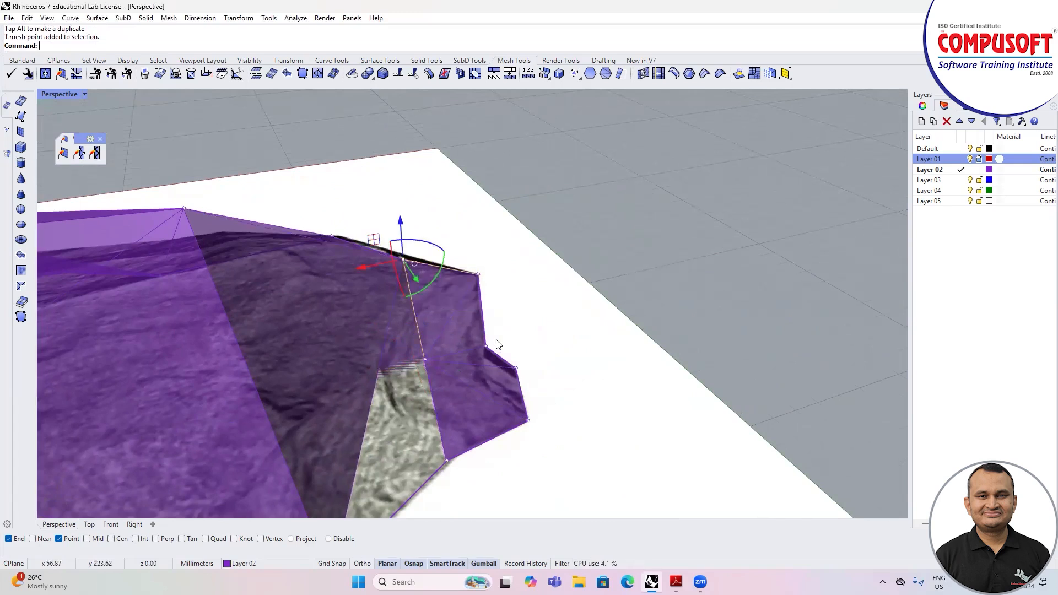
{"action": "right_click_drag", "start_coordinate": [419, 237], "coordinate": [414, 234]}
{"action": "left_click_drag", "start_coordinate": [402, 216], "coordinate": [402, 185]}
{"action": "right_click_drag", "start_coordinate": [448, 307], "coordinate": [238, 241]}
{"action": "key", "text": "ctrl+z"}
{"action": "left_click_drag", "start_coordinate": [235, 238], "coordinate": [207, 188]}
{"action": "right_click_drag", "start_coordinate": [286, 269], "coordinate": [468, 305]}
{"action": "scroll", "coordinate": [282, 258], "scroll_direction": "up", "scroll_amount": 4}
{"action": "scroll", "coordinate": [259, 262], "scroll_direction": "down", "scroll_amount": 5}
{"action": "key", "text": "ctrl+z"}
Step: Set the display mode to Shaded and show the gap beside the narrow end enlarged
{"action": "right_click_drag", "start_coordinate": [368, 303], "coordinate": [578, 278]}
{"action": "left_click", "coordinate": [84, 94]}
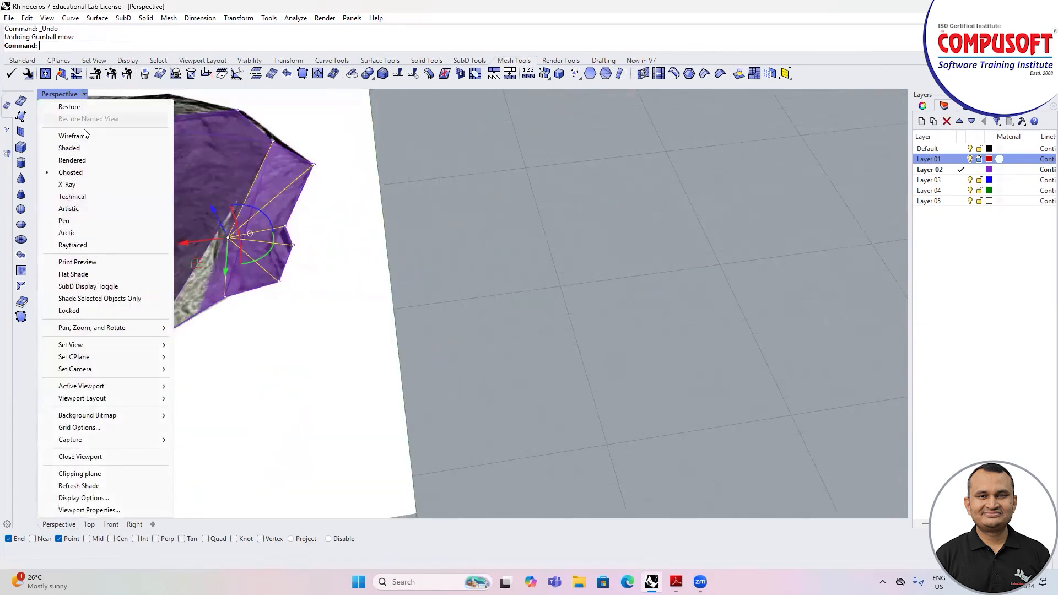
{"action": "left_click", "coordinate": [83, 147]}
{"action": "scroll", "coordinate": [193, 232], "scroll_direction": "up", "scroll_amount": 5}
{"action": "right_click_drag", "start_coordinate": [286, 278], "coordinate": [318, 270]}
{"action": "right_click_drag", "start_coordinate": [286, 358], "coordinate": [254, 255]}
{"action": "scroll", "coordinate": [247, 261], "scroll_direction": "up", "scroll_amount": 6}
{"action": "left_click", "coordinate": [419, 249]}
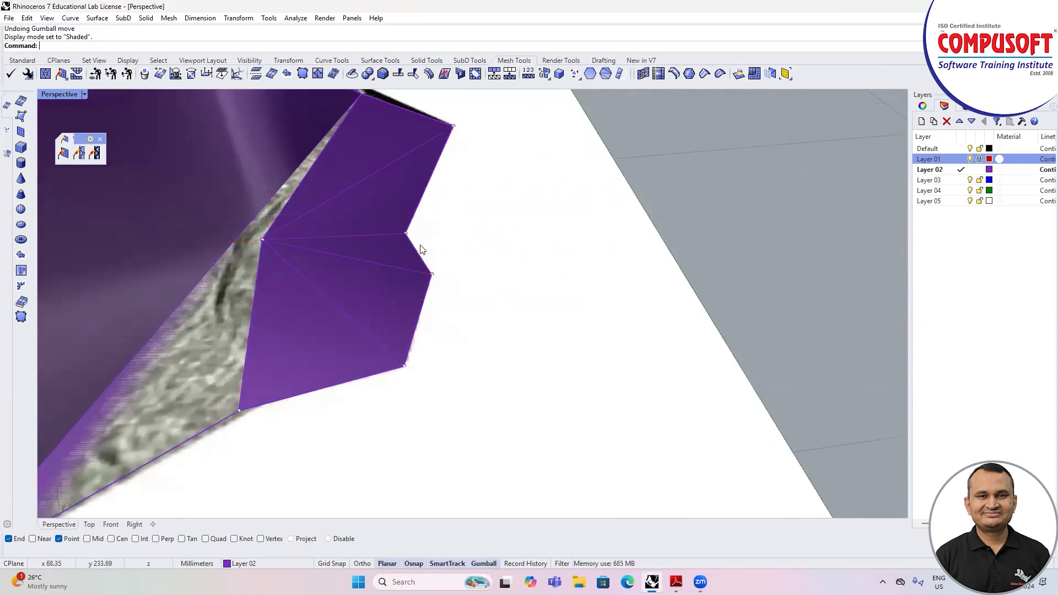
{"action": "scroll", "coordinate": [420, 247], "scroll_direction": "down", "scroll_amount": 2}
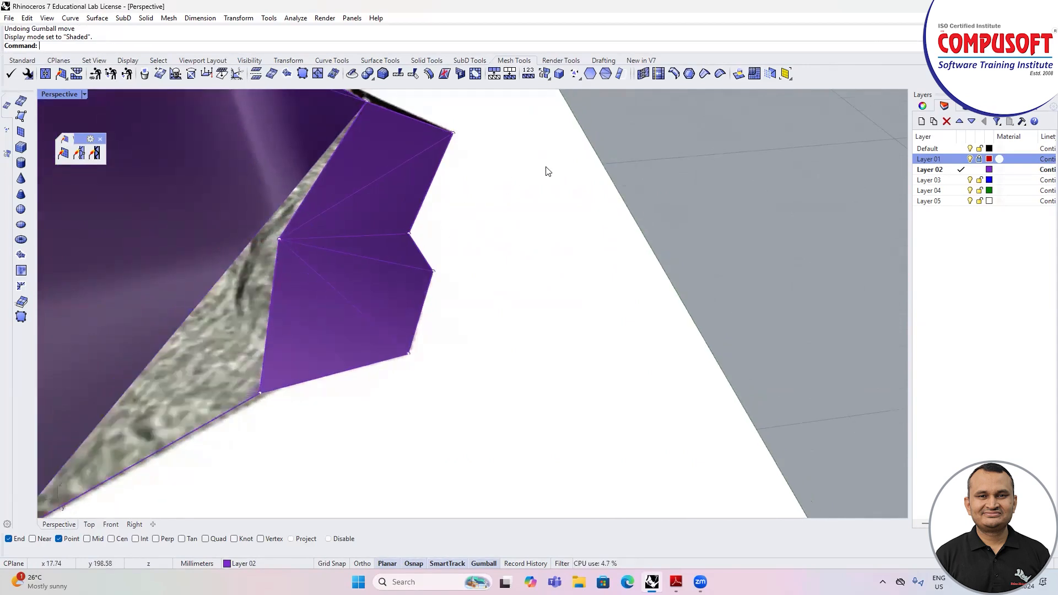
{"action": "scroll", "coordinate": [595, 182], "scroll_direction": "down", "scroll_amount": 1}
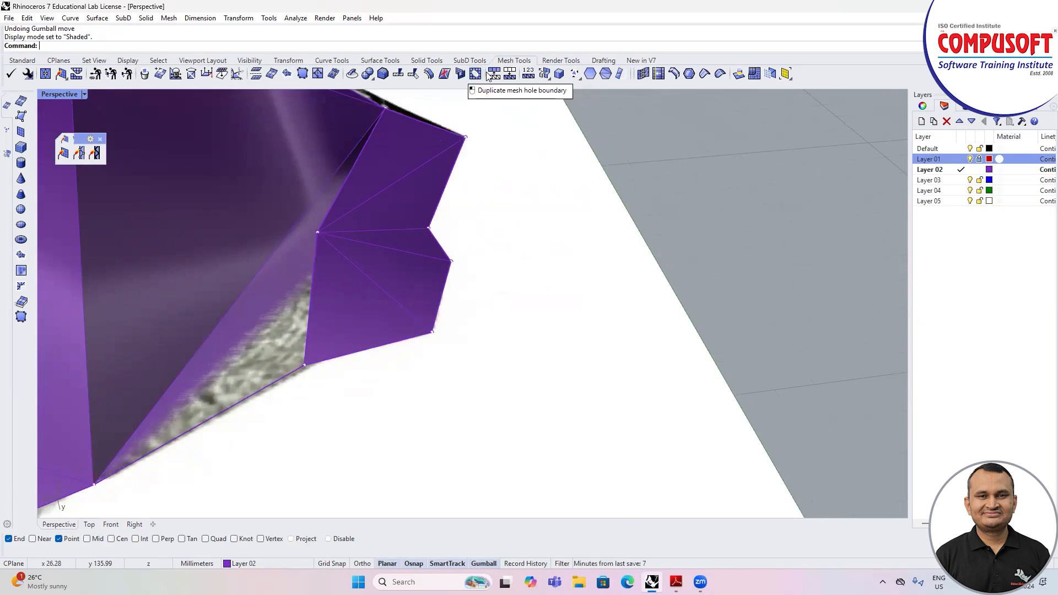
Step: Append a polygon to the mesh through the gap's corner vertices to close the gap beside the narrow end
{"action": "left_click", "coordinate": [621, 74]}
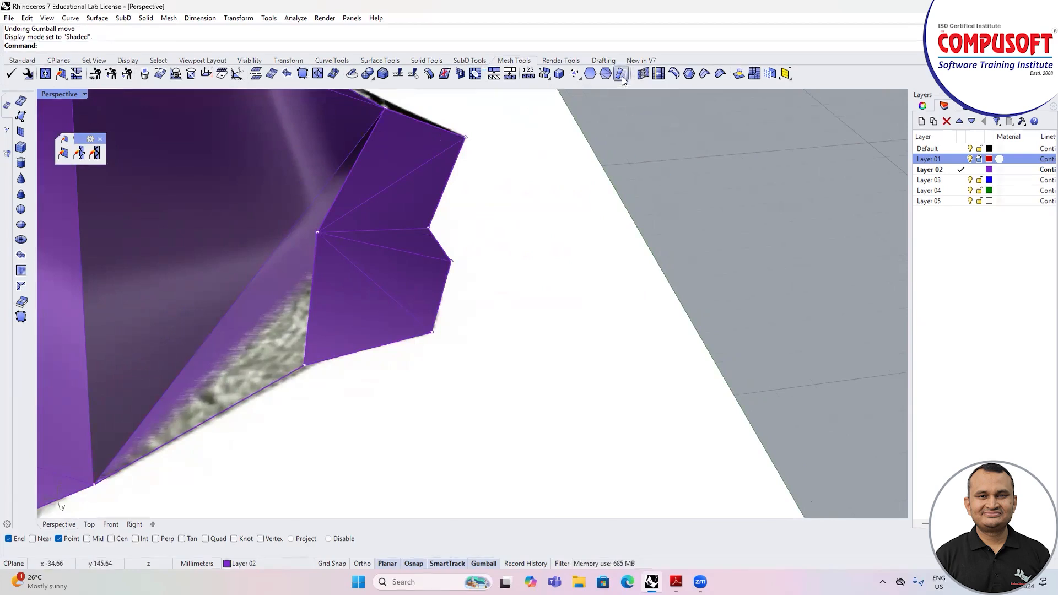
{"action": "left_click", "coordinate": [316, 232]}
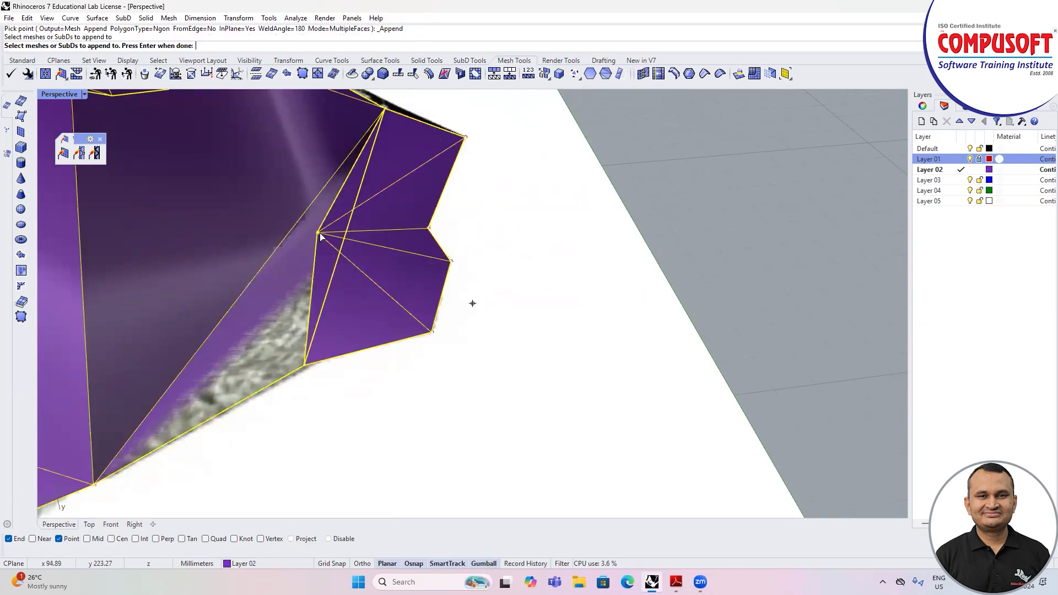
{"action": "key", "text": "Return"}
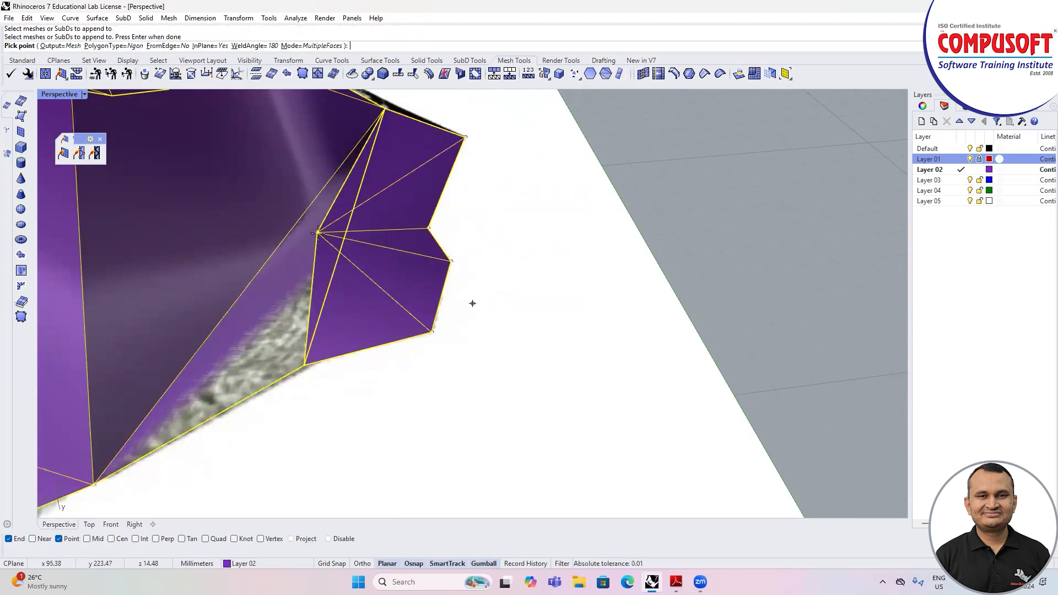
{"action": "left_click", "coordinate": [318, 233]}
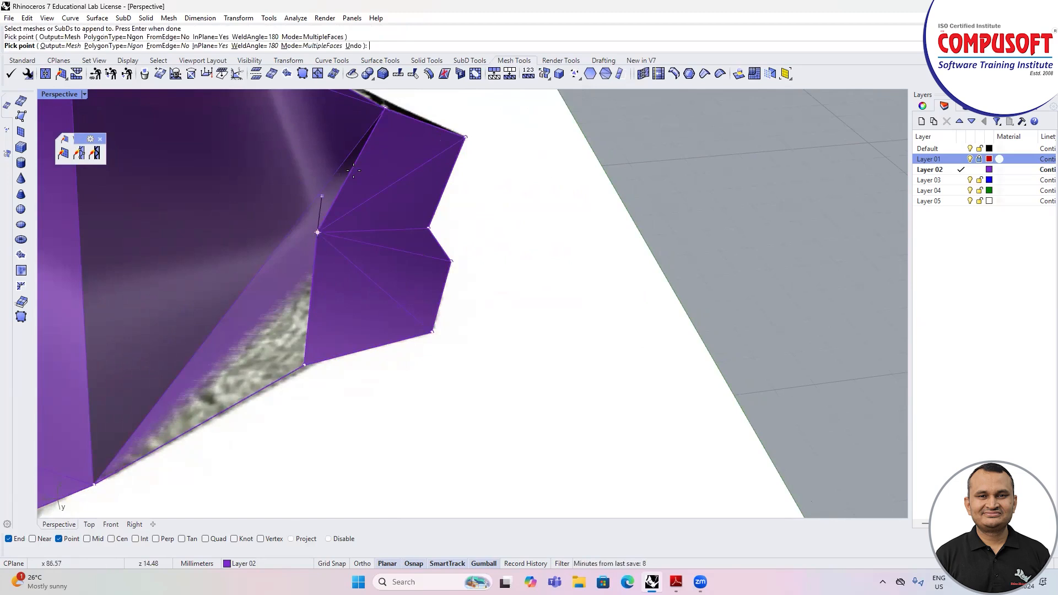
{"action": "left_click", "coordinate": [385, 112]}
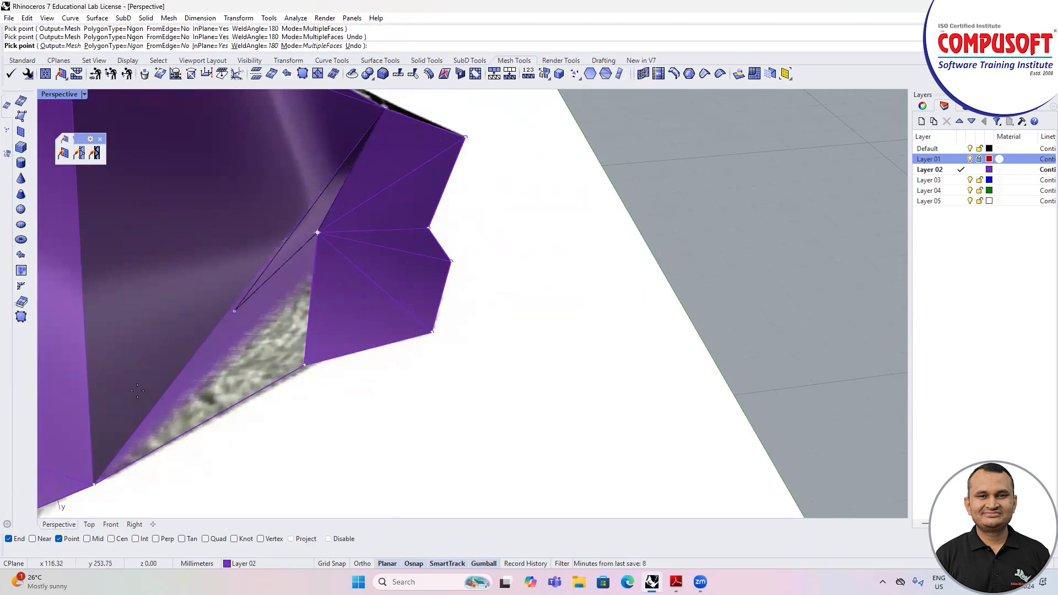
{"action": "left_click", "coordinate": [93, 483]}
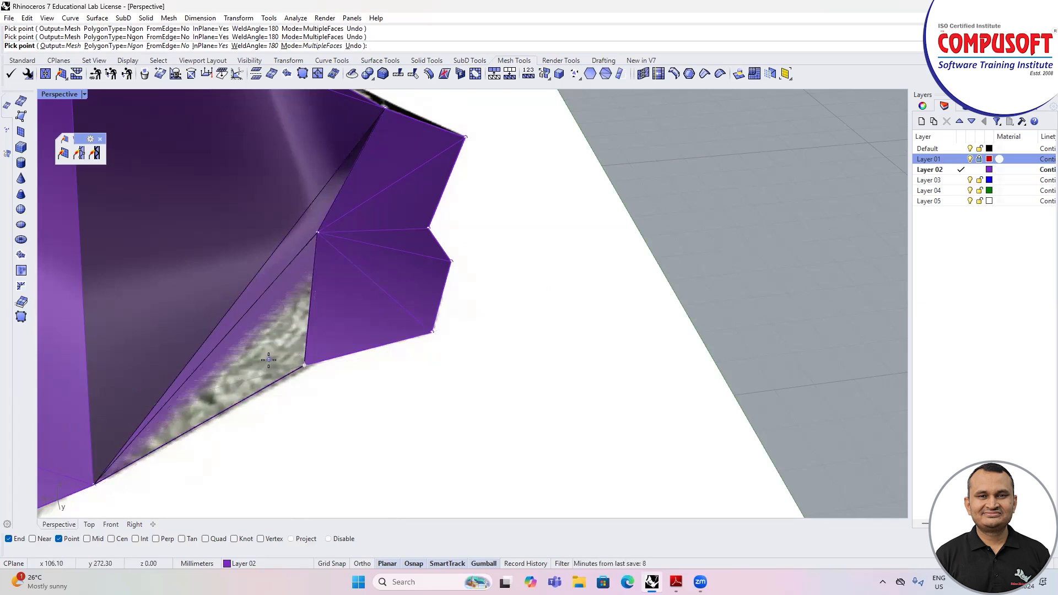
{"action": "scroll", "coordinate": [449, 282], "scroll_direction": "down", "scroll_amount": 1}
{"action": "right_click", "coordinate": [434, 326]}
{"action": "right_click_drag", "start_coordinate": [434, 328], "coordinate": [373, 294]}
Step: Turn on the points, try raising one overlapping mesh point at the patched vertex, undo the move and clear the selection
{"action": "key", "text": "F10"}
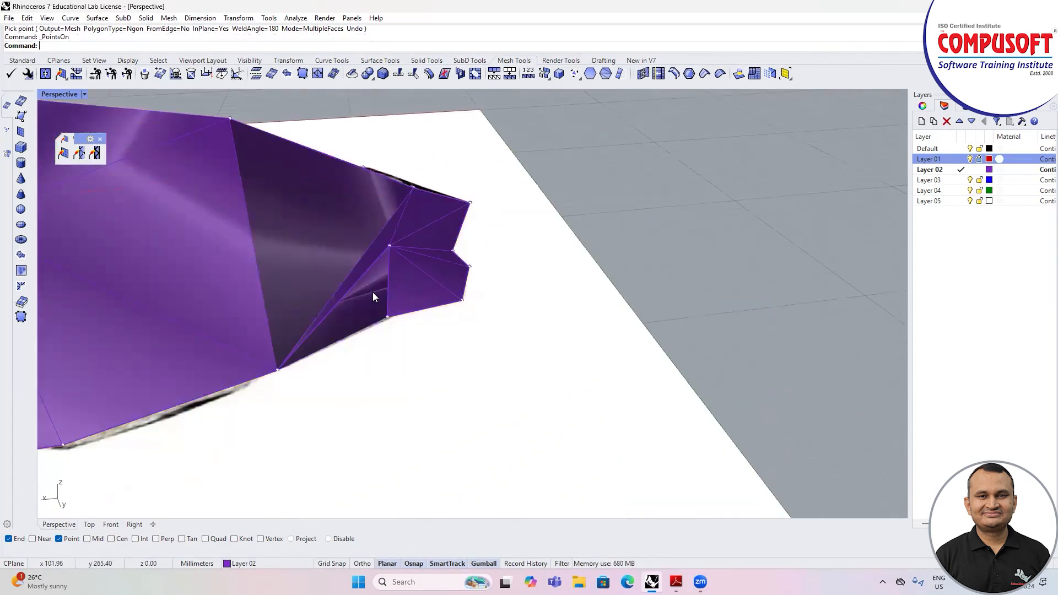
{"action": "left_click", "coordinate": [390, 246]}
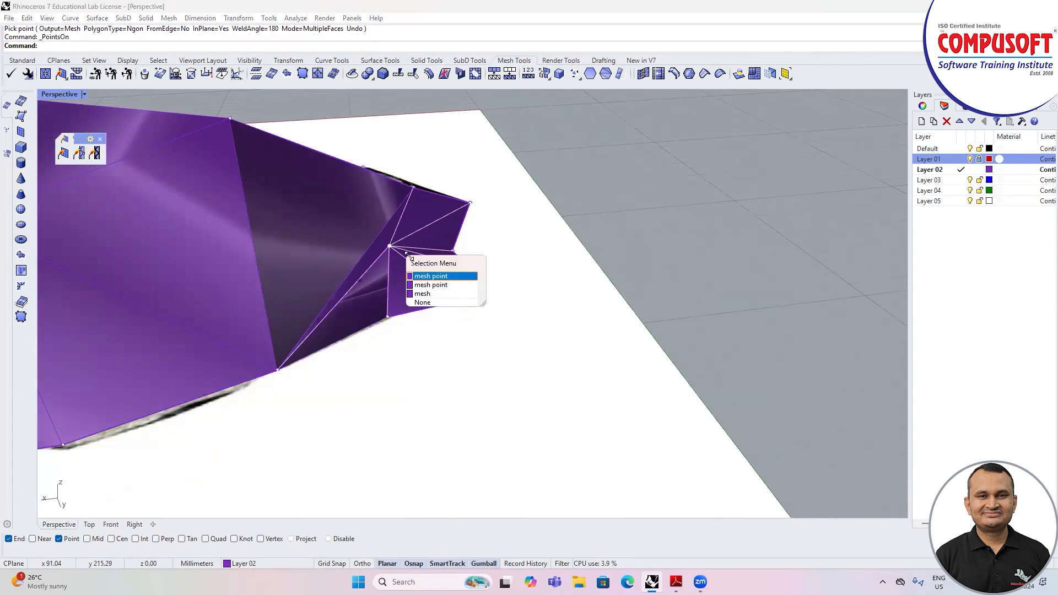
{"action": "left_click", "coordinate": [424, 277]}
{"action": "left_click_drag", "start_coordinate": [387, 215], "coordinate": [386, 197]}
{"action": "key", "text": "ctrl+z"}
{"action": "right_click_drag", "start_coordinate": [439, 269], "coordinate": [467, 304]}
{"action": "scroll", "coordinate": [467, 305], "scroll_direction": "down", "scroll_amount": 5}
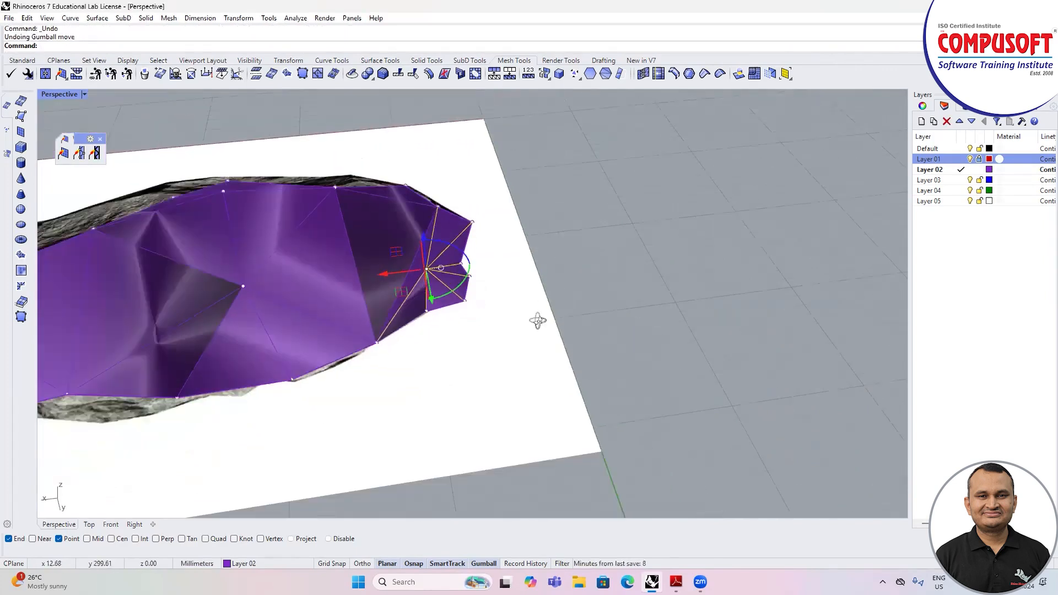
{"action": "right_click_drag", "start_coordinate": [537, 321], "coordinate": [480, 295]}
{"action": "key", "text": "Escape"}
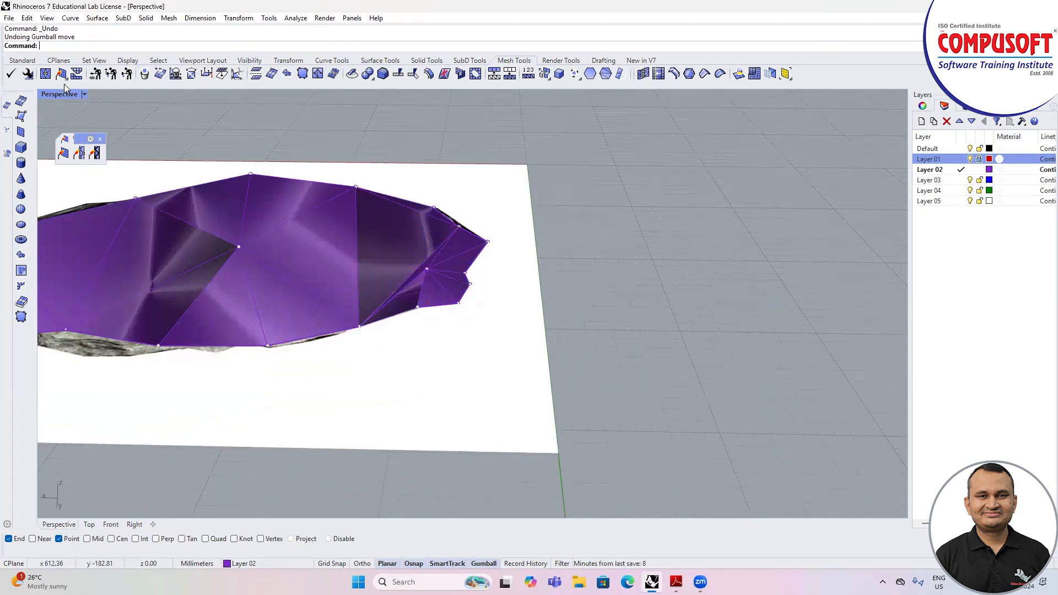
Step: Weld all the vertices of the stone mesh with Weld Vertices
{"action": "left_click", "coordinate": [81, 154]}
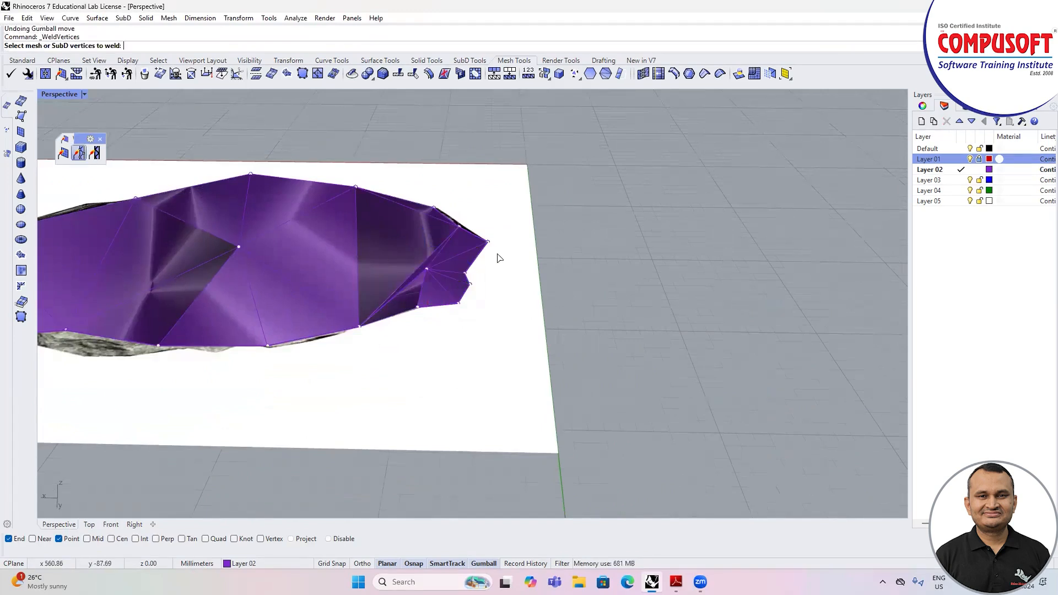
{"action": "scroll", "coordinate": [498, 256], "scroll_direction": "down", "scroll_amount": 2}
{"action": "scroll", "coordinate": [498, 256], "scroll_direction": "down", "scroll_amount": 1}
{"action": "left_click_drag", "start_coordinate": [136, 161], "coordinate": [584, 396]}
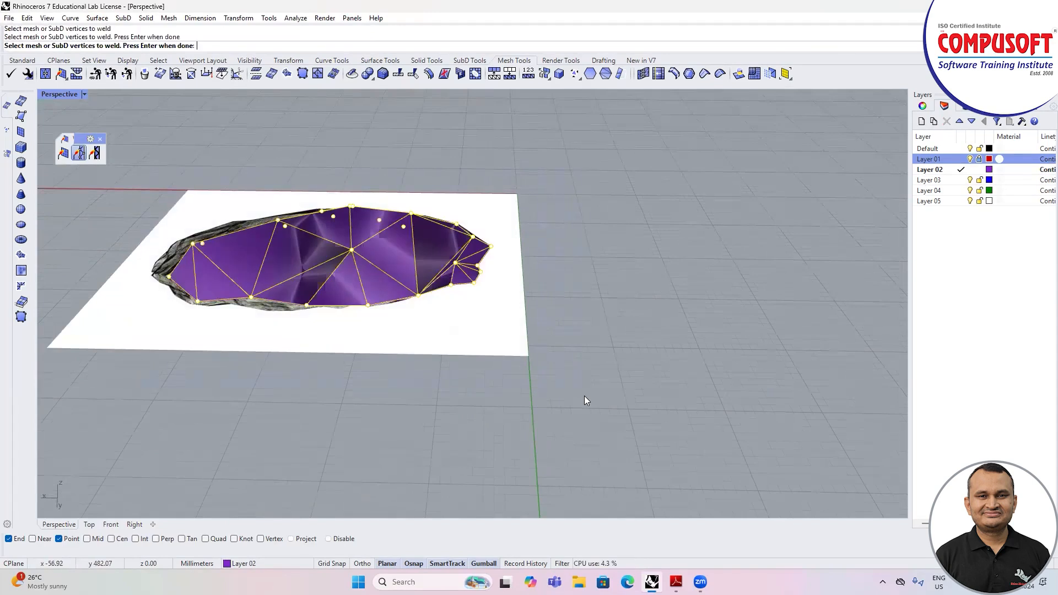
{"action": "key", "text": "Return"}
Step: Raise the welded interior vertex at the stone mesh's narrow end vertically and clear the point selection
{"action": "scroll", "coordinate": [423, 275], "scroll_direction": "up", "scroll_amount": 5}
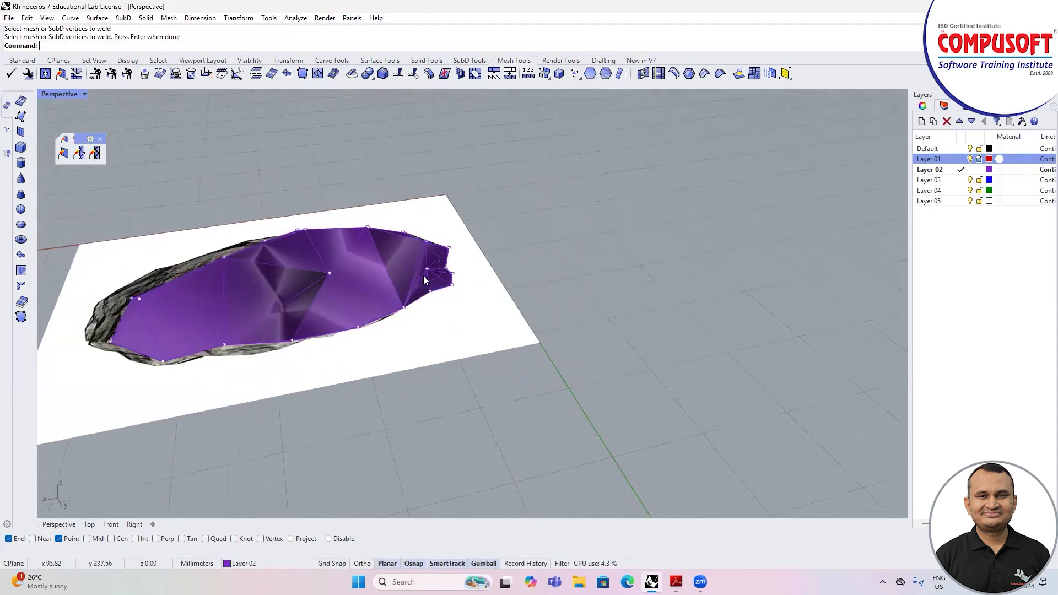
{"action": "left_click", "coordinate": [430, 266]}
{"action": "left_click_drag", "start_coordinate": [427, 239], "coordinate": [429, 216]}
{"action": "right_click_drag", "start_coordinate": [455, 325], "coordinate": [317, 298]}
{"action": "scroll", "coordinate": [507, 267], "scroll_direction": "up", "scroll_amount": 6}
{"action": "right_click_drag", "start_coordinate": [512, 265], "coordinate": [455, 281]}
{"action": "scroll", "coordinate": [496, 292], "scroll_direction": "down", "scroll_amount": 8}
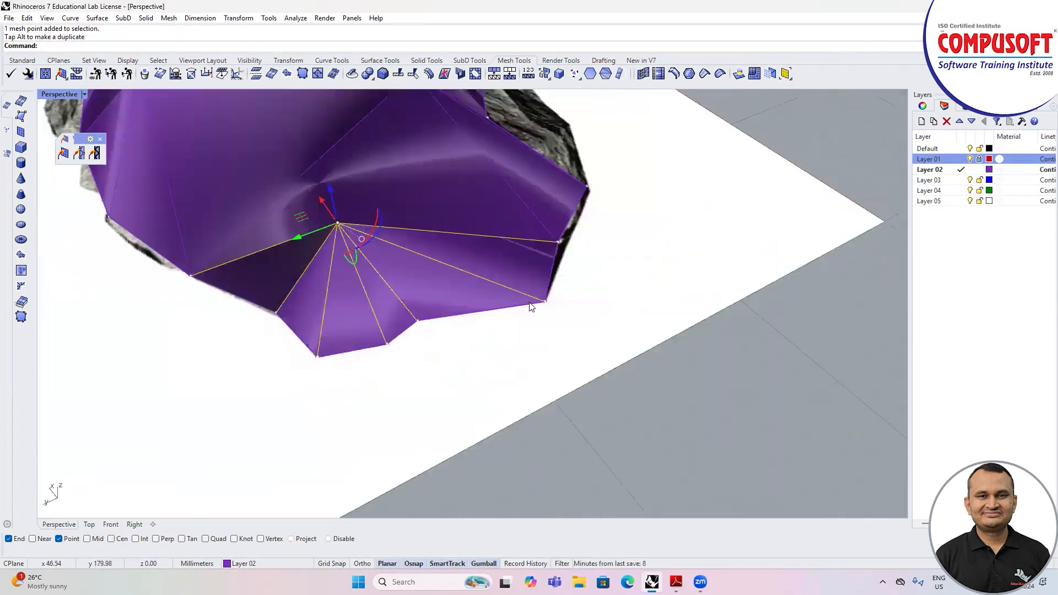
{"action": "right_click_drag", "start_coordinate": [567, 302], "coordinate": [485, 330]}
{"action": "key", "text": "Escape"}
Step: Create a freehand mesh box on the empty ground beside the stone picture
{"action": "left_click", "coordinate": [22, 148]}
{"action": "left_click", "coordinate": [606, 249]}
{"action": "left_click", "coordinate": [751, 298]}
{"action": "left_click", "coordinate": [698, 204]}
{"action": "scroll", "coordinate": [478, 197], "scroll_direction": "down", "scroll_amount": 4}
{"action": "right_click_drag", "start_coordinate": [462, 204], "coordinate": [452, 248]}
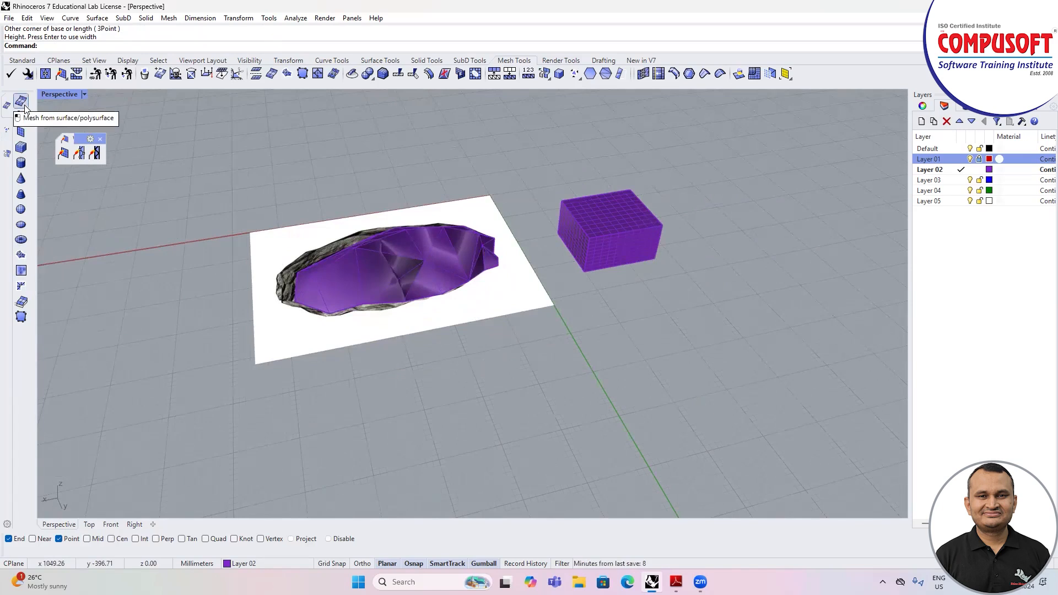
Step: Switch to the four-viewport layout and place the Curve tool set as a floating palette beside the stone picture
{"action": "double_click", "coordinate": [65, 95]}
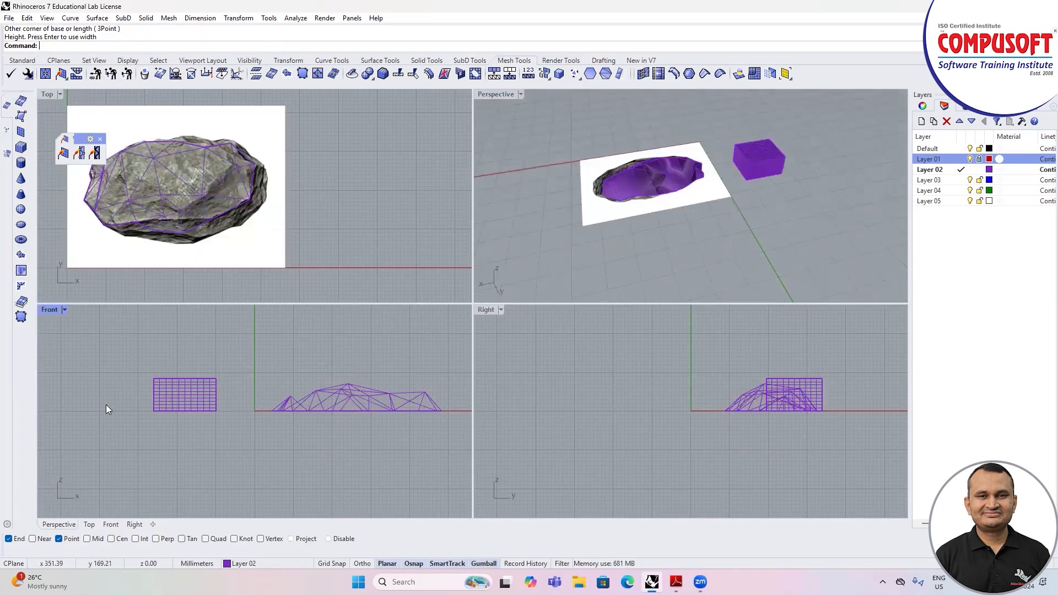
{"action": "scroll", "coordinate": [195, 216], "scroll_direction": "down", "scroll_amount": 4}
{"action": "scroll", "coordinate": [124, 393], "scroll_direction": "down", "scroll_amount": 10}
{"action": "scroll", "coordinate": [306, 343], "scroll_direction": "up", "scroll_amount": 2}
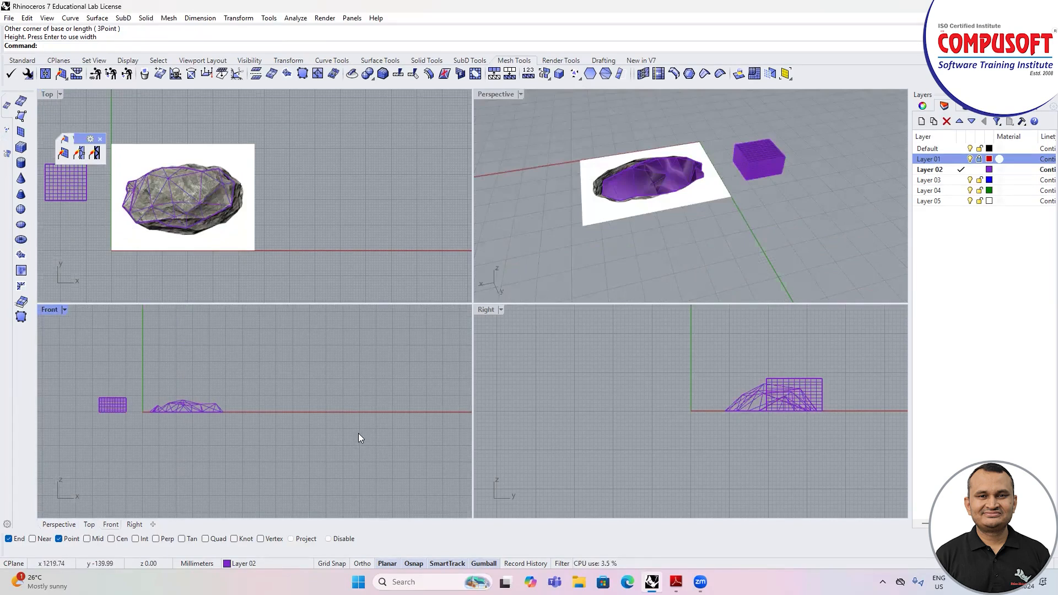
{"action": "left_click", "coordinate": [22, 60]}
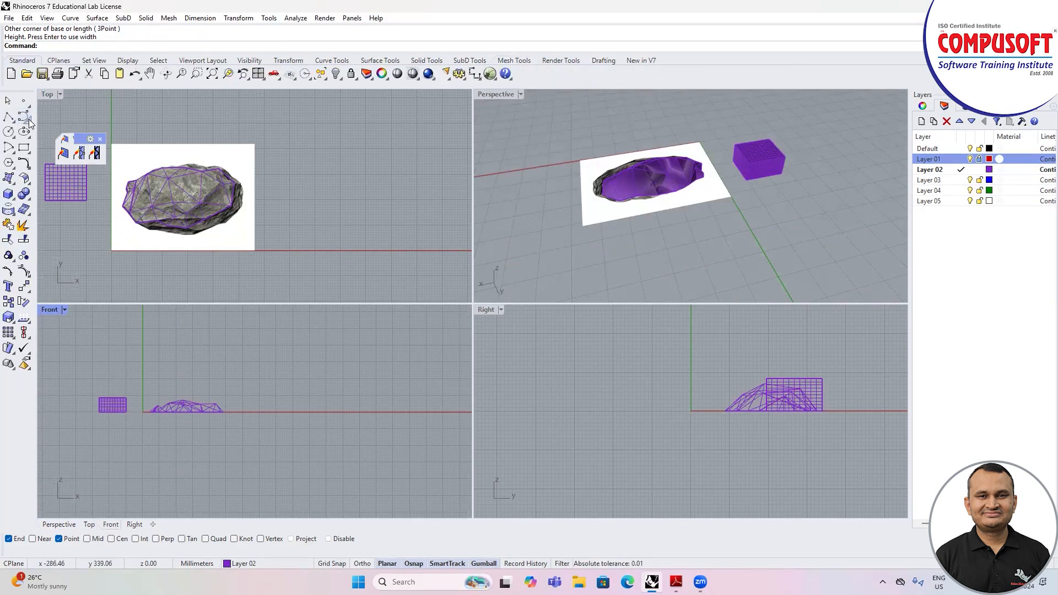
{"action": "left_click", "coordinate": [29, 121]}
{"action": "left_click_drag", "start_coordinate": [49, 117], "coordinate": [278, 132]}
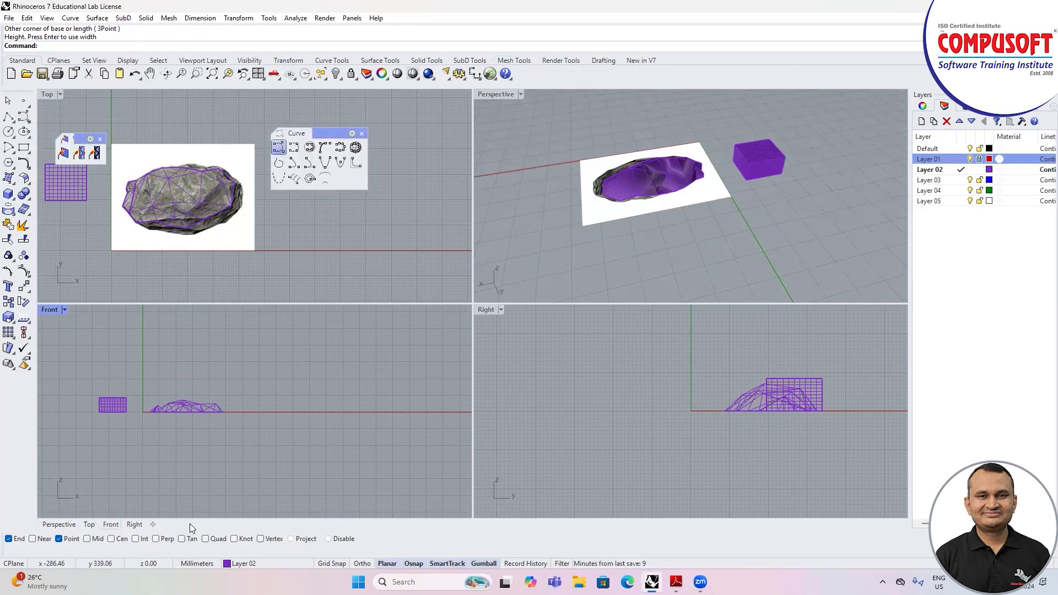
Step: Draw a six-point, degree 3 control-point curve in the Front viewport as an S-shaped half profile of a vase
{"action": "scroll", "coordinate": [263, 337], "scroll_direction": "down", "scroll_amount": 2}
{"action": "scroll", "coordinate": [290, 402], "scroll_direction": "up", "scroll_amount": 1}
{"action": "left_click", "coordinate": [251, 345]}
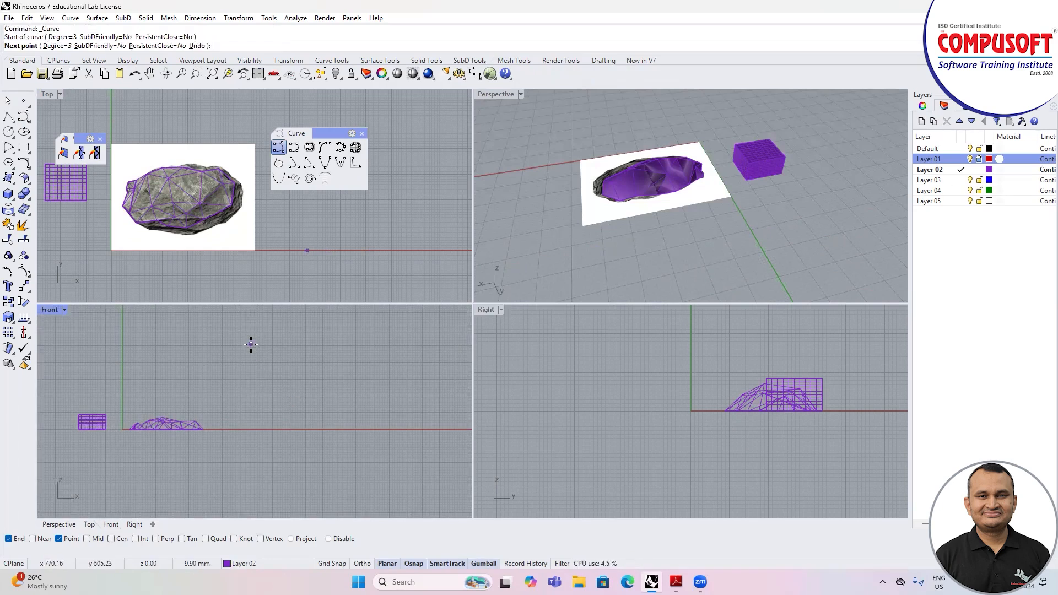
{"action": "left_click", "coordinate": [273, 361]}
{"action": "left_click", "coordinate": [256, 387]}
{"action": "left_click", "coordinate": [235, 399]}
{"action": "left_click", "coordinate": [237, 418]}
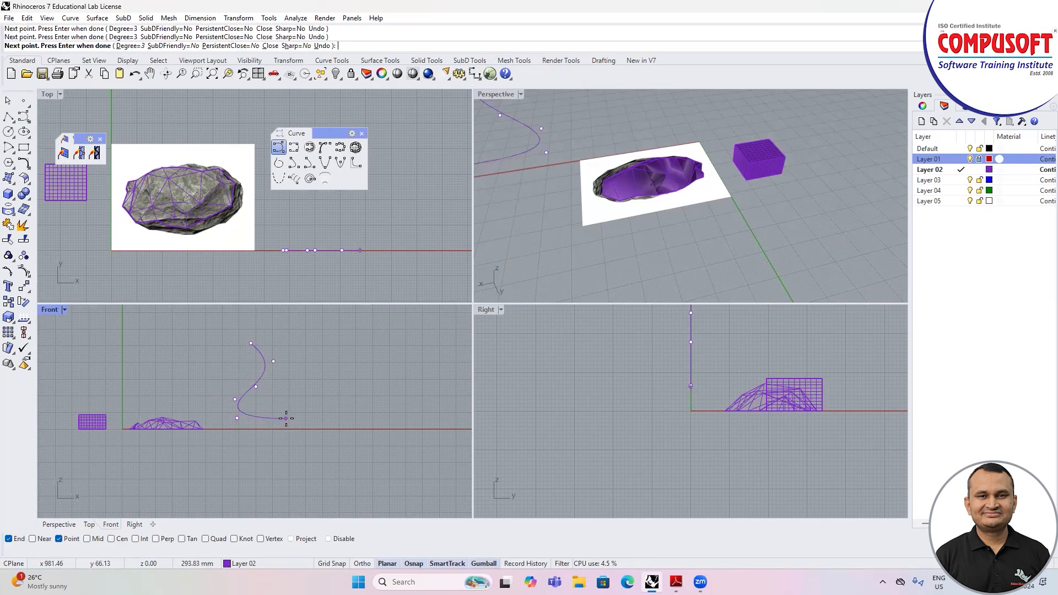
{"action": "left_click", "coordinate": [286, 419]}
{"action": "key", "text": "Return"}
Step: Draw a vertical line about 442 mm long upward from the profile curve's lower endpoint in the Front viewport
{"action": "type", "text": "L"}
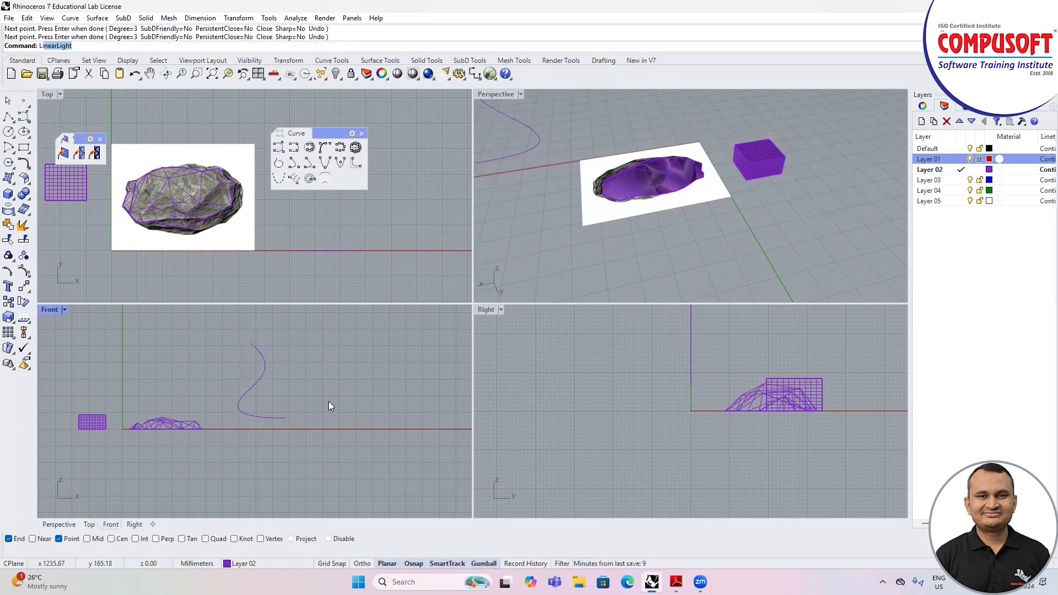
{"action": "type", "text": "ine"}
{"action": "key", "text": "Return"}
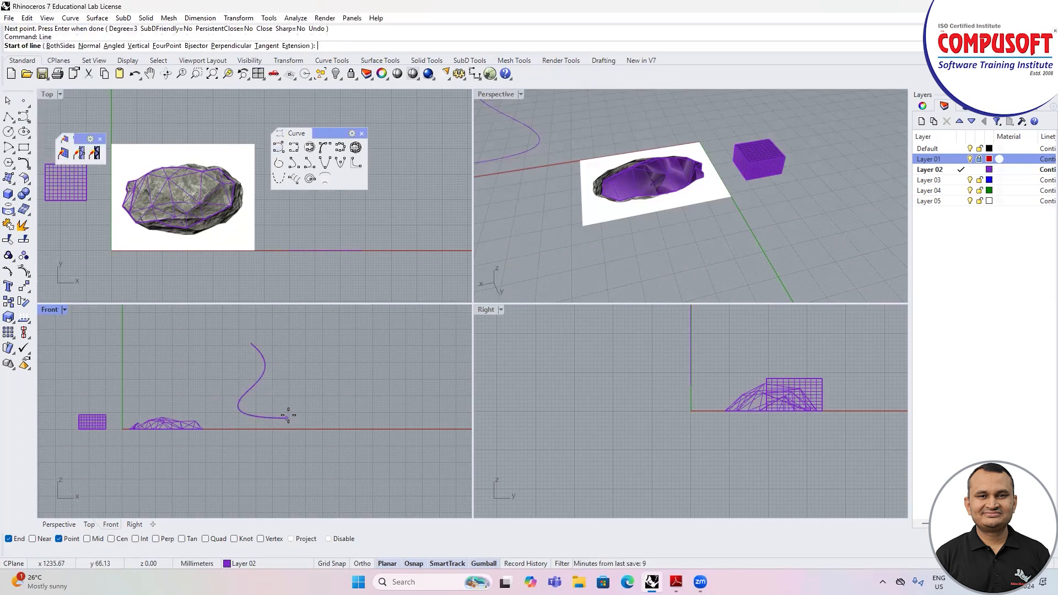
{"action": "left_click", "coordinate": [287, 417]}
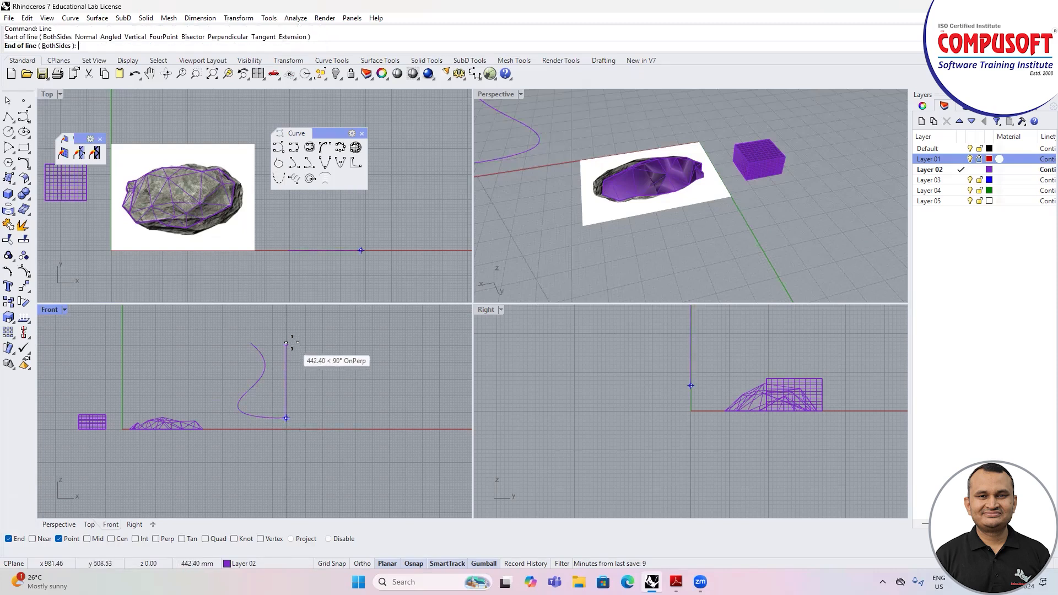
{"action": "left_click", "coordinate": [291, 344]}
{"action": "key", "text": "Return"}
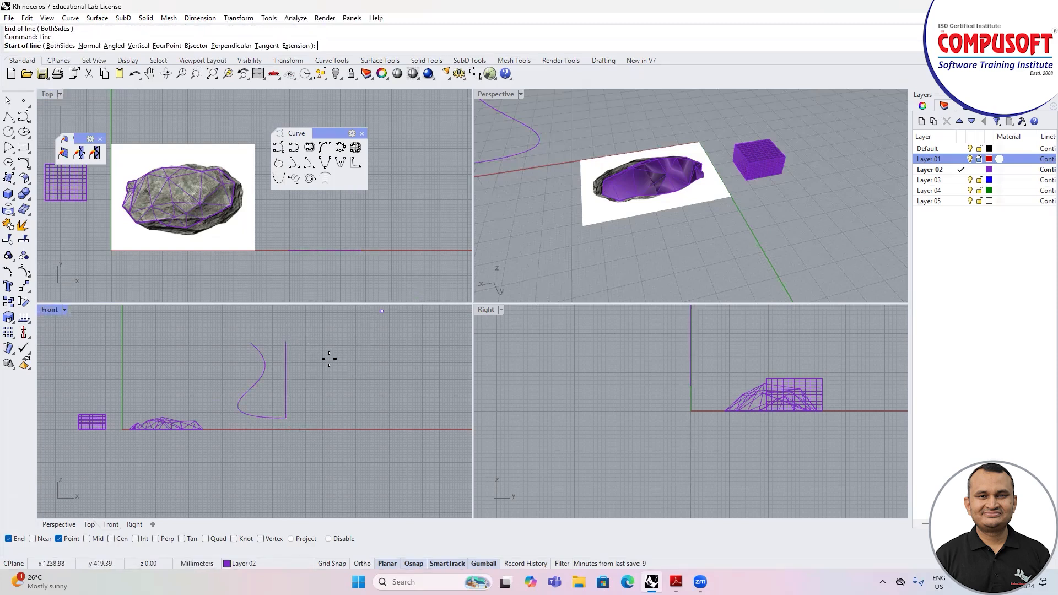
{"action": "key", "text": "Escape"}
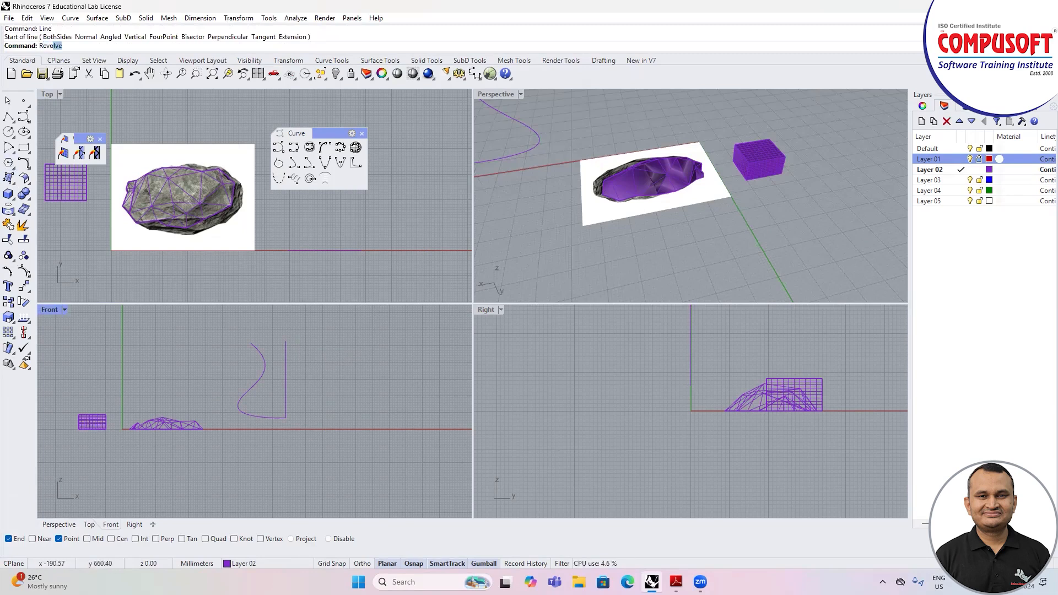
Step: Revolve the vase profile curve 360 degrees about the vertical line, starting at angle 0
{"action": "type", "text": "Revo"}
{"action": "key", "text": "Return"}
{"action": "left_click", "coordinate": [245, 395]}
{"action": "key", "text": "Return"}
{"action": "left_click", "coordinate": [287, 417]}
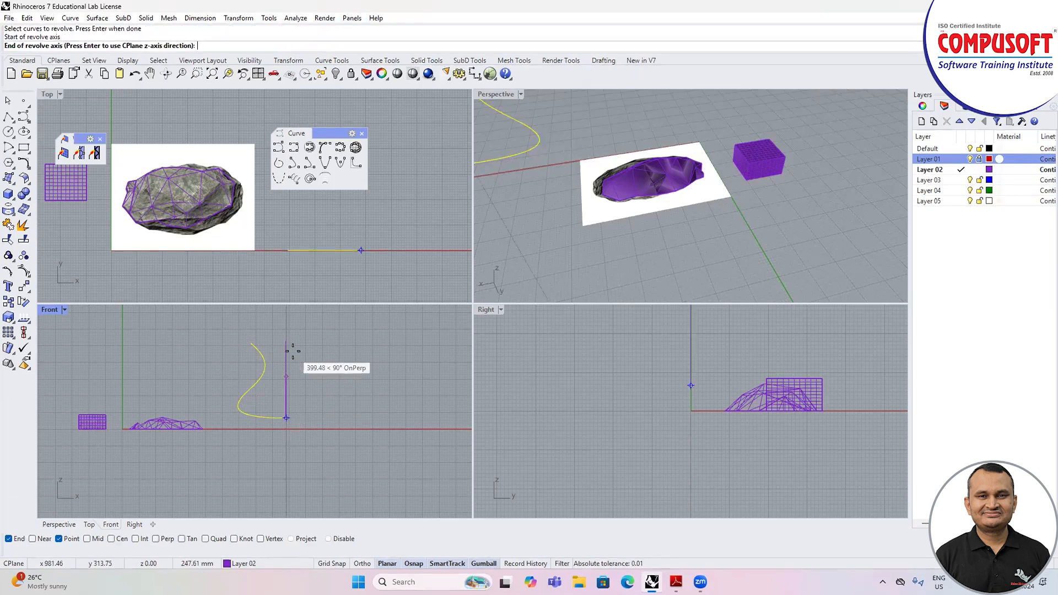
{"action": "left_click", "coordinate": [287, 343]}
{"action": "key", "text": "Return"}
{"action": "key", "text": "Return"}
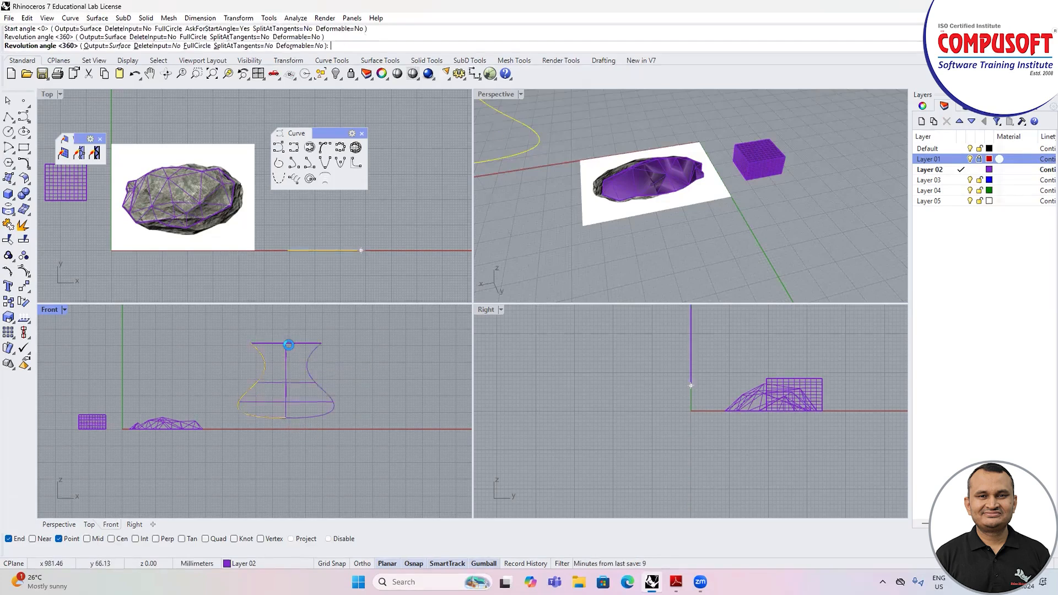
Step: Maximise the Perspective viewport and convert the revolved vase surface to a polygon mesh, keeping the offered polygon density
{"action": "left_click", "coordinate": [499, 94]}
{"action": "double_click", "coordinate": [499, 95]}
{"action": "scroll", "coordinate": [634, 237], "scroll_direction": "down", "scroll_amount": 5}
{"action": "right_click_drag", "start_coordinate": [593, 229], "coordinate": [414, 275]}
{"action": "scroll", "coordinate": [453, 283], "scroll_direction": "up", "scroll_amount": 3}
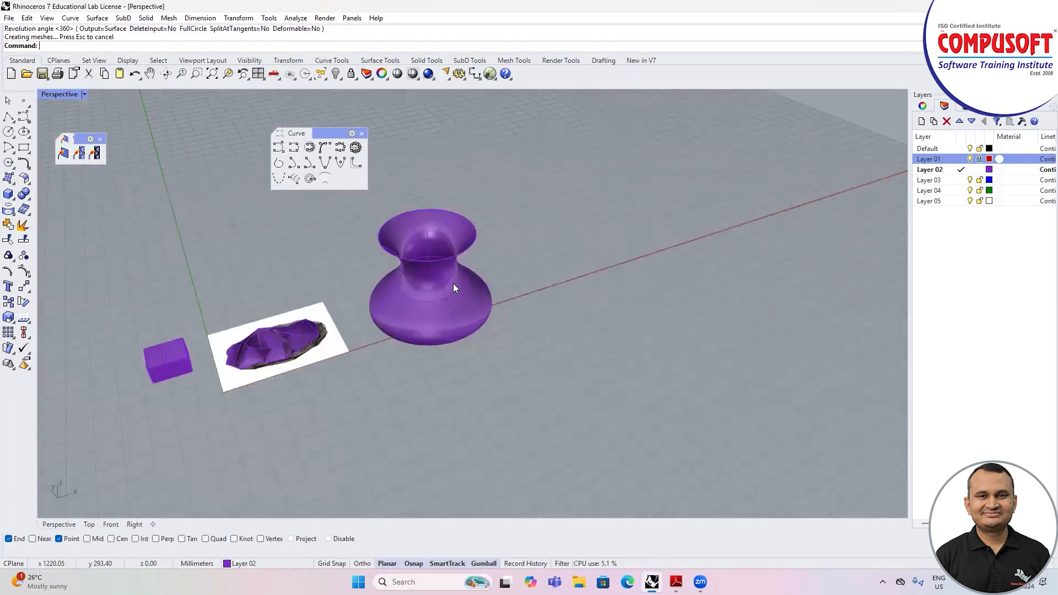
{"action": "left_click", "coordinate": [453, 283]}
{"action": "left_click", "coordinate": [339, 200]}
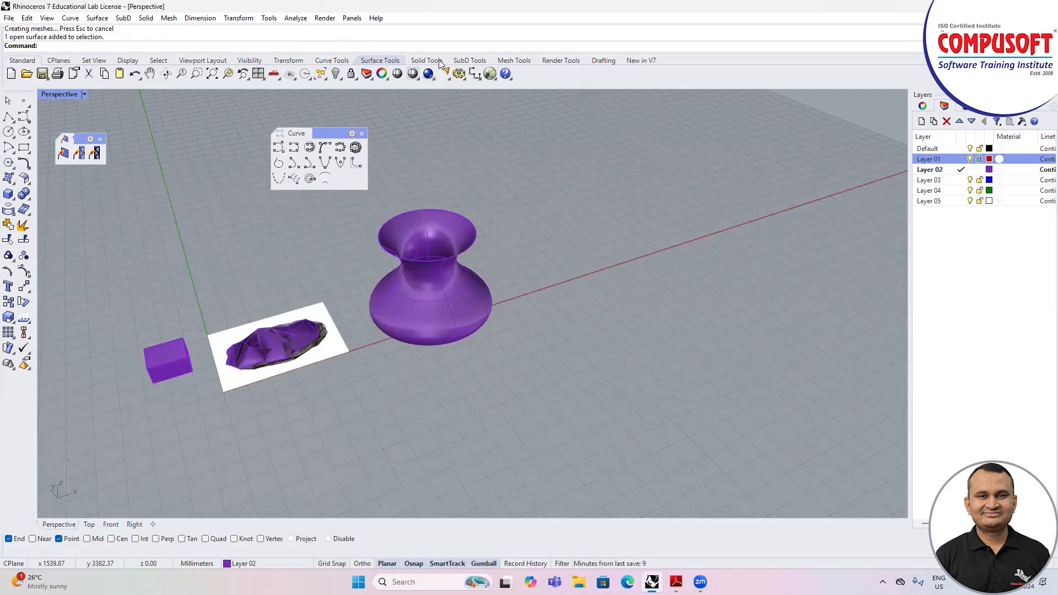
{"action": "left_click", "coordinate": [499, 61]}
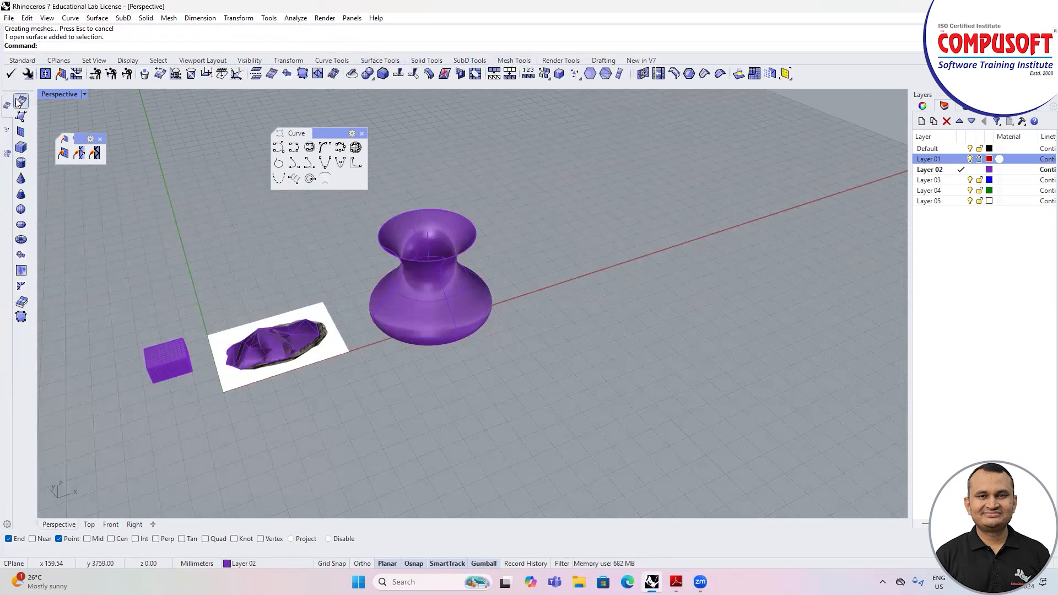
{"action": "left_click", "coordinate": [20, 101]}
{"action": "left_click", "coordinate": [415, 279]}
{"action": "key", "text": "Return"}
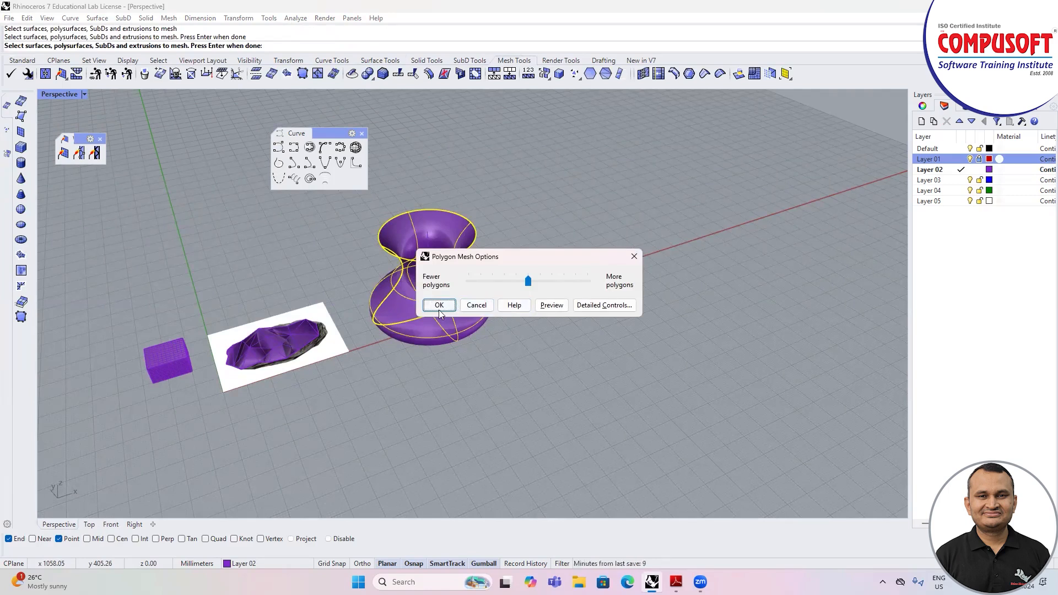
{"action": "left_click", "coordinate": [454, 306]}
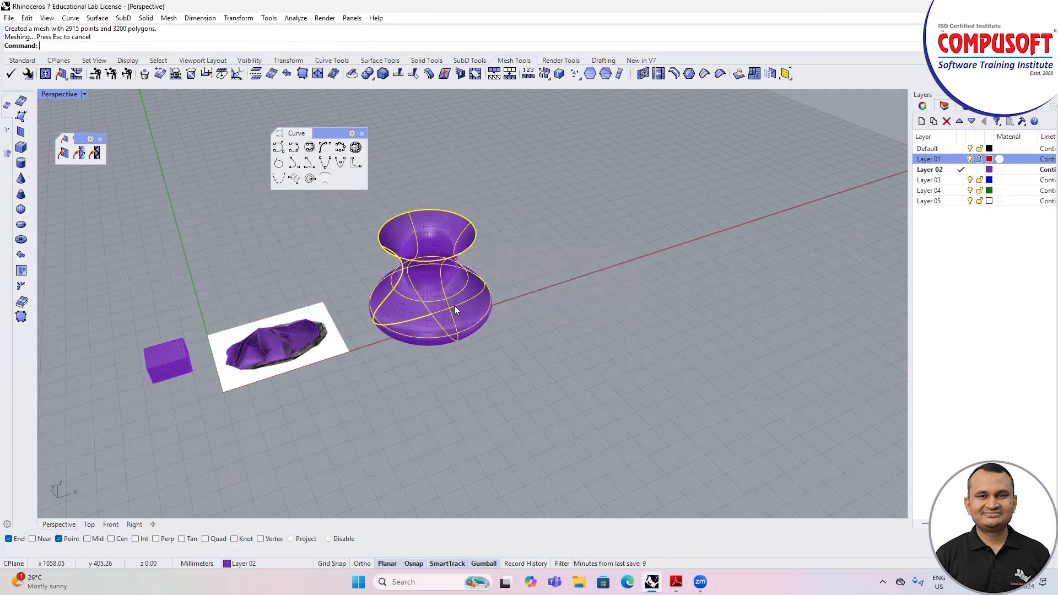
Step: Move the original vase surface along the red axis, well clear of its mesh copy, and deselect it
{"action": "left_click_drag", "start_coordinate": [485, 300], "coordinate": [558, 297]}
{"action": "left_click_drag", "start_coordinate": [525, 264], "coordinate": [683, 217]}
{"action": "key", "text": "Escape"}
Step: Turn on the vase mesh's points and scale the neck's rings of points horizontally outward into a wide band
{"action": "left_click", "coordinate": [449, 291]}
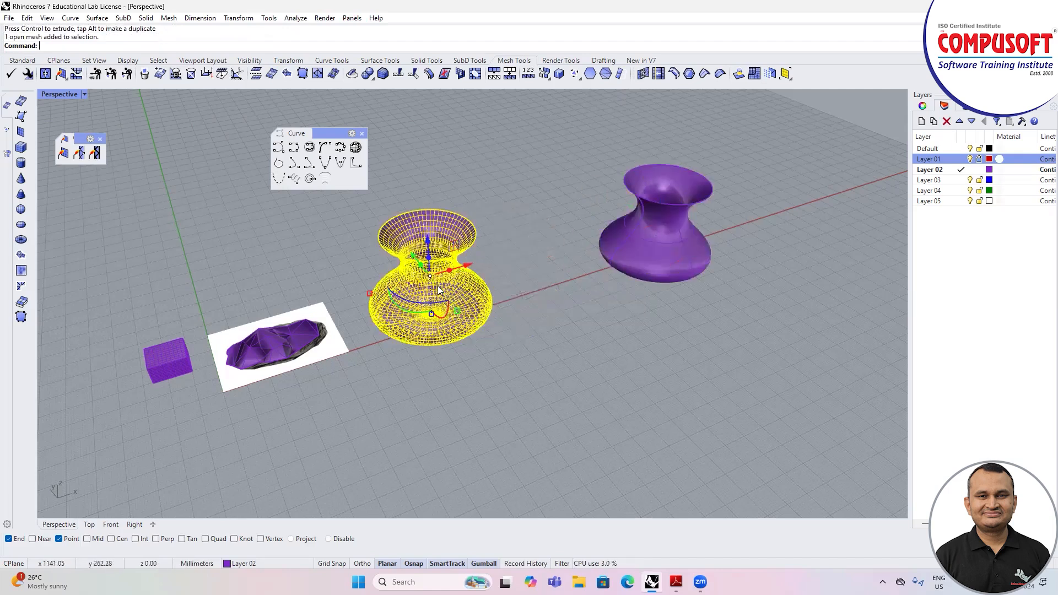
{"action": "scroll", "coordinate": [440, 290], "scroll_direction": "up", "scroll_amount": 3}
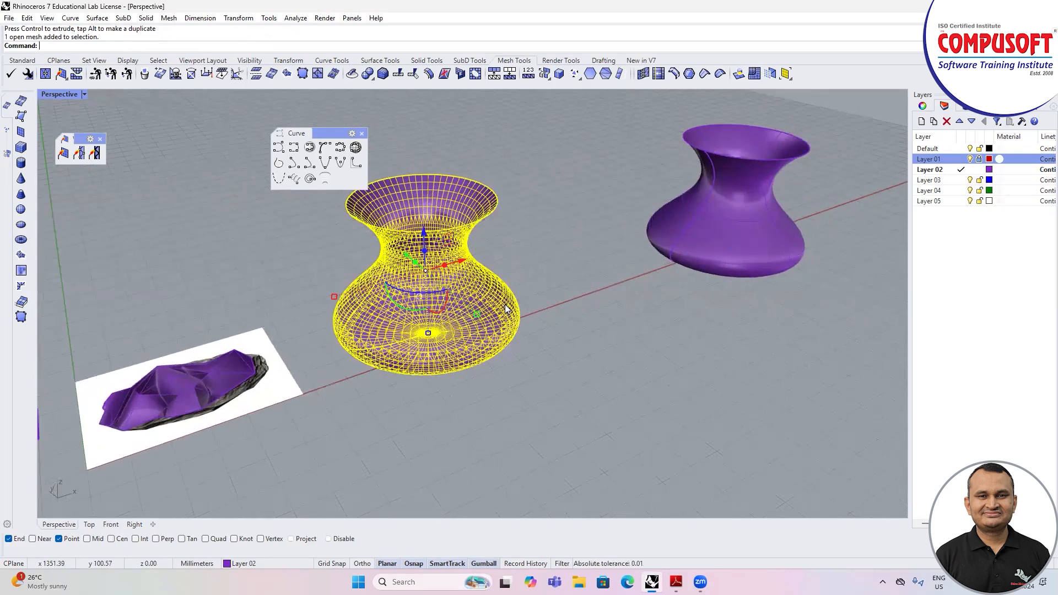
{"action": "key", "text": "F10"}
{"action": "scroll", "coordinate": [517, 334], "scroll_direction": "down", "scroll_amount": 3}
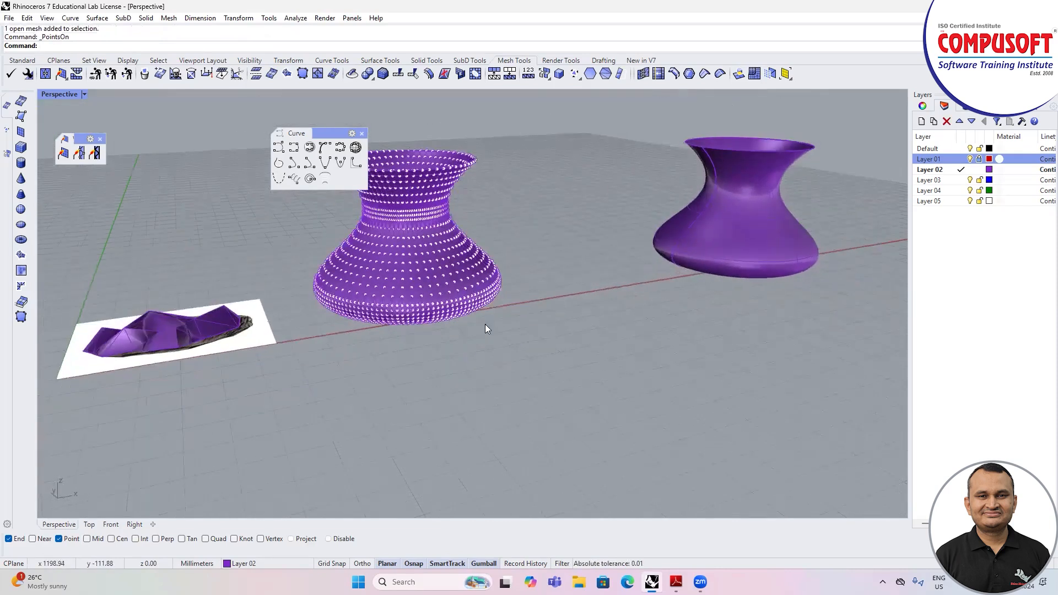
{"action": "scroll", "coordinate": [422, 240], "scroll_direction": "up", "scroll_amount": 2}
{"action": "double_click", "coordinate": [62, 94]}
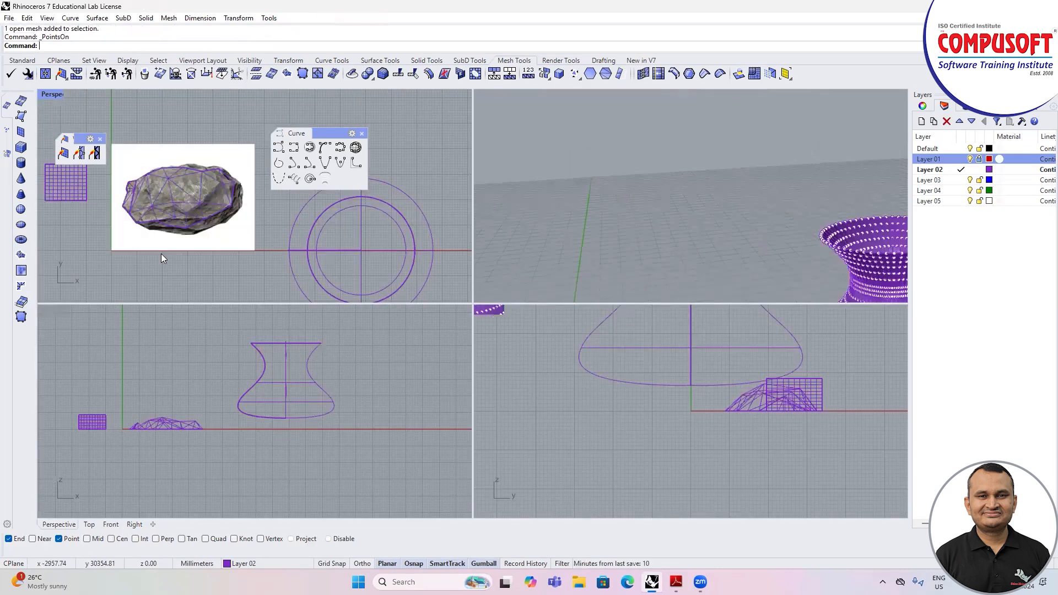
{"action": "scroll", "coordinate": [278, 361], "scroll_direction": "up", "scroll_amount": 5}
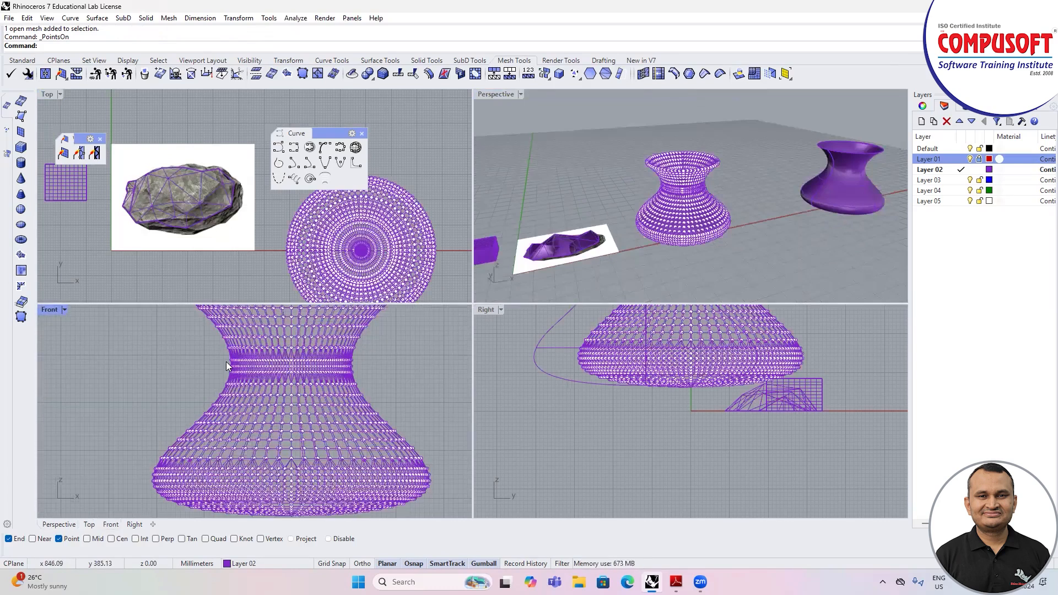
{"action": "left_click_drag", "start_coordinate": [223, 354], "coordinate": [424, 387]}
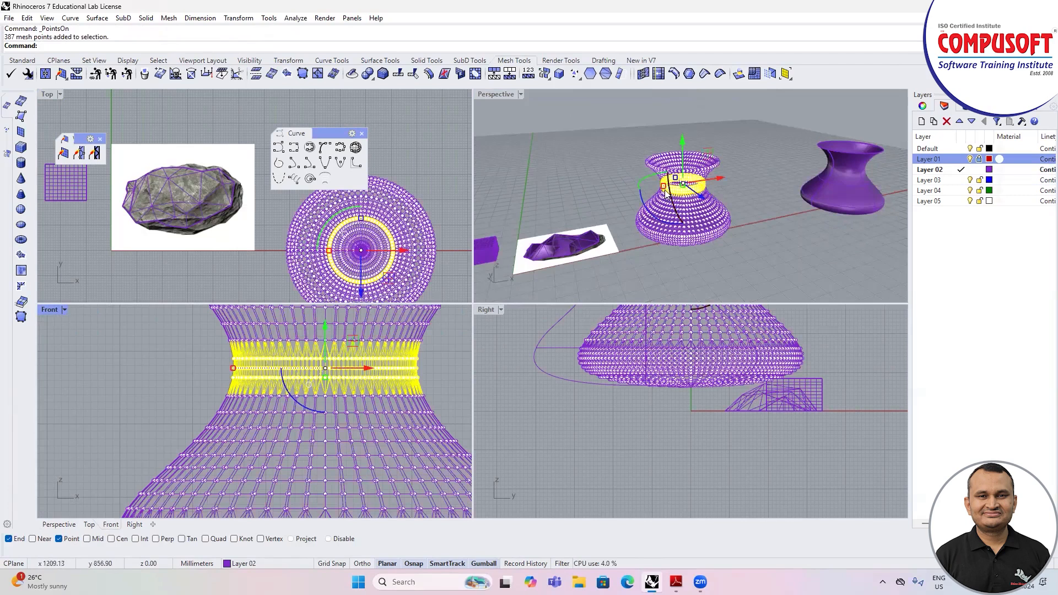
{"action": "left_click_drag", "start_coordinate": [663, 187], "coordinate": [207, 357]}
{"action": "scroll", "coordinate": [132, 372], "scroll_direction": "down", "scroll_amount": 2}
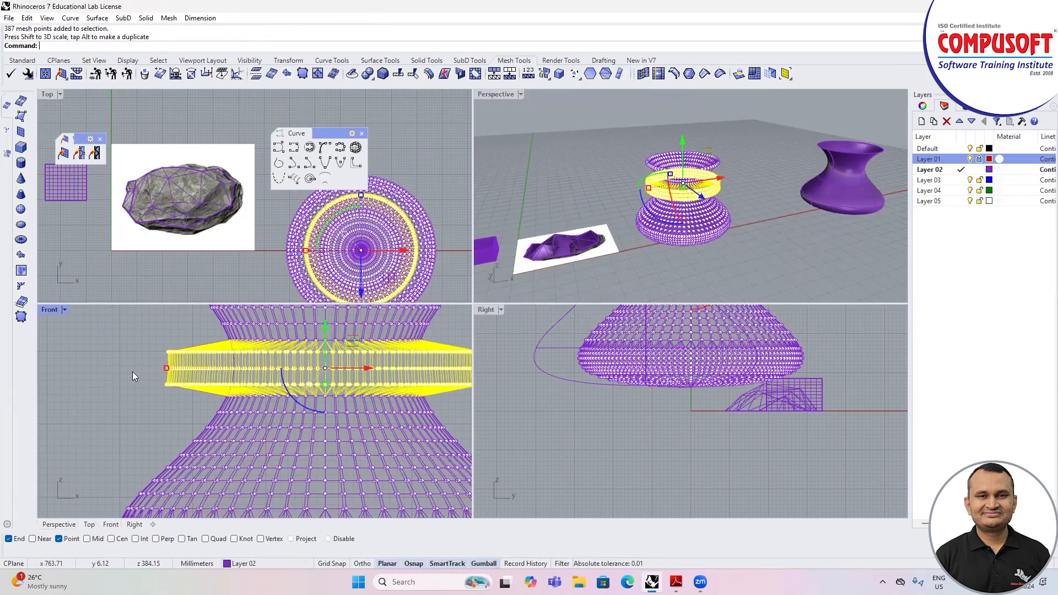
Step: Scale the band's middle ring of points further outward into a sharp rim and turn off the mesh points
{"action": "left_click_drag", "start_coordinate": [135, 366], "coordinate": [359, 380]}
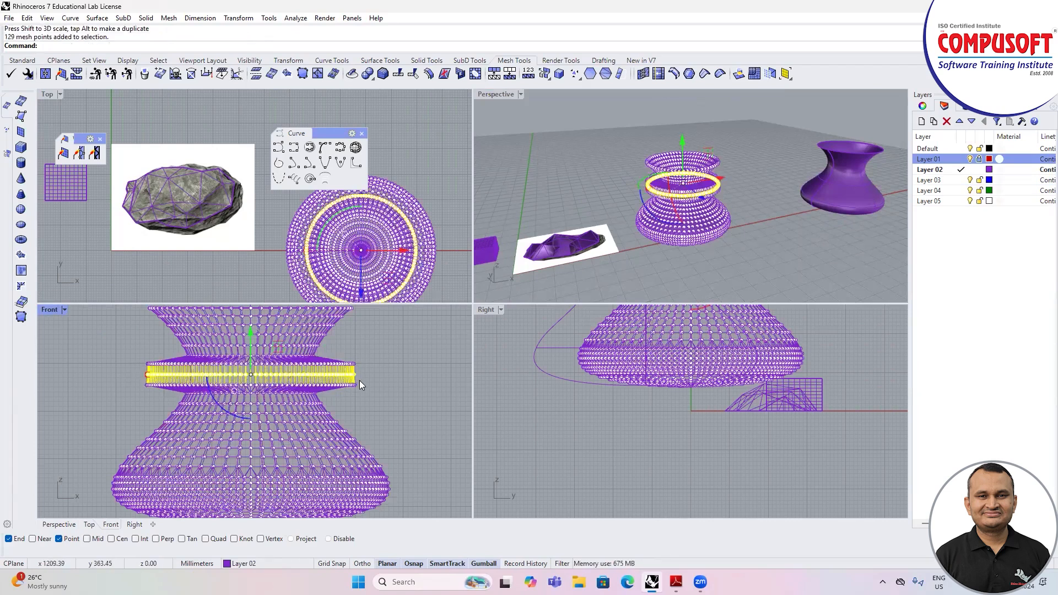
{"action": "left_click_drag", "start_coordinate": [649, 190], "coordinate": [637, 187], "text": "shift"}
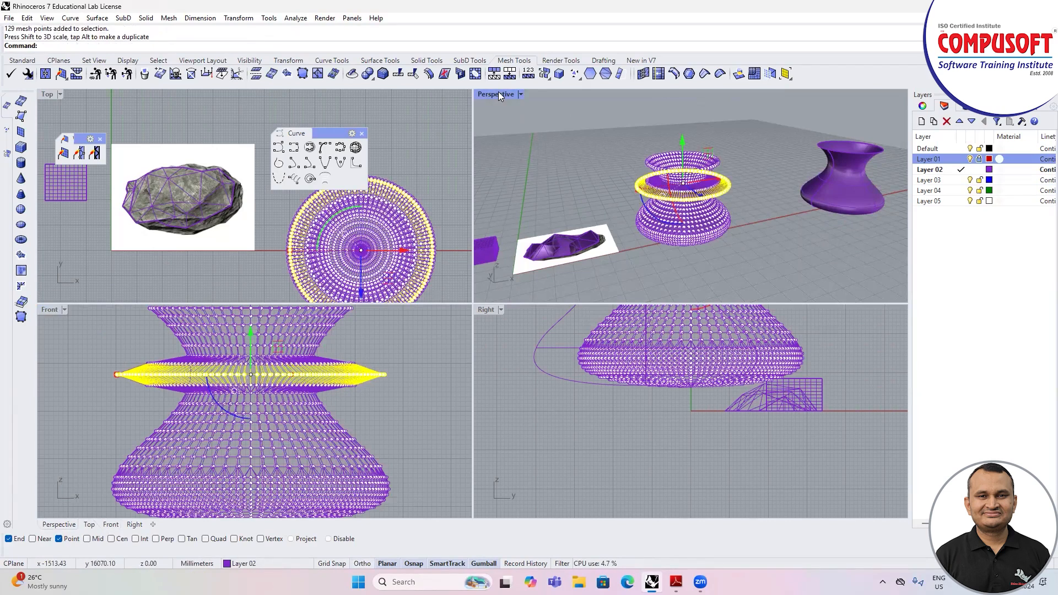
{"action": "double_click", "coordinate": [500, 96]}
{"action": "key", "text": "Escape"}
{"action": "key", "text": "F11"}
{"action": "scroll", "coordinate": [440, 278], "scroll_direction": "up", "scroll_amount": 3}
{"action": "scroll", "coordinate": [458, 300], "scroll_direction": "down", "scroll_amount": 5}
{"action": "right_click_drag", "start_coordinate": [474, 318], "coordinate": [507, 364]}
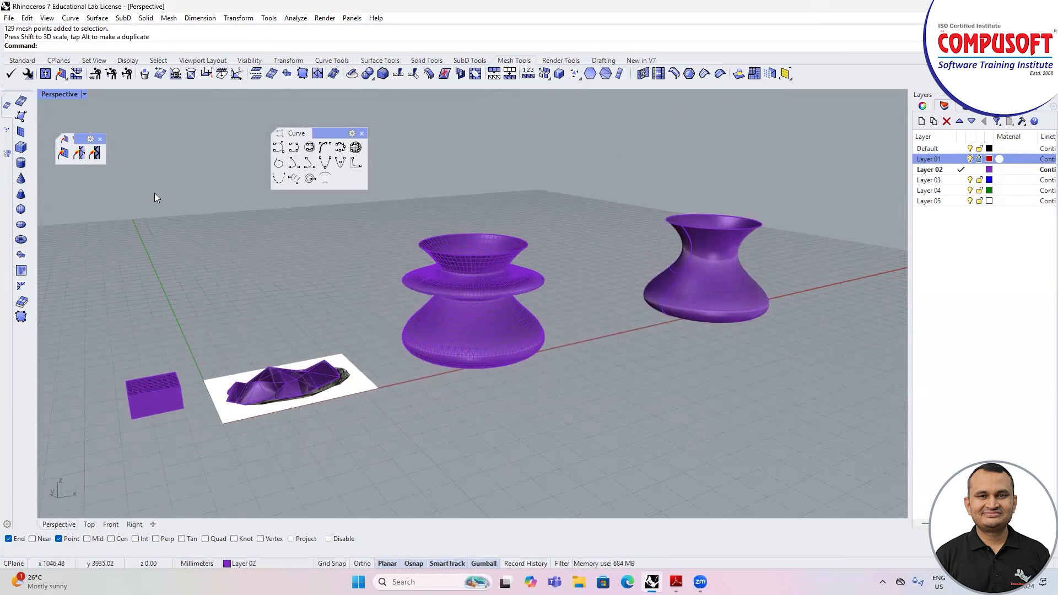
Step: Create a single four-sided mesh face on the empty ground behind the stone picture
{"action": "left_click", "coordinate": [22, 116]}
{"action": "left_click", "coordinate": [208, 266]}
{"action": "left_click", "coordinate": [239, 311]}
{"action": "left_click", "coordinate": [315, 271]}
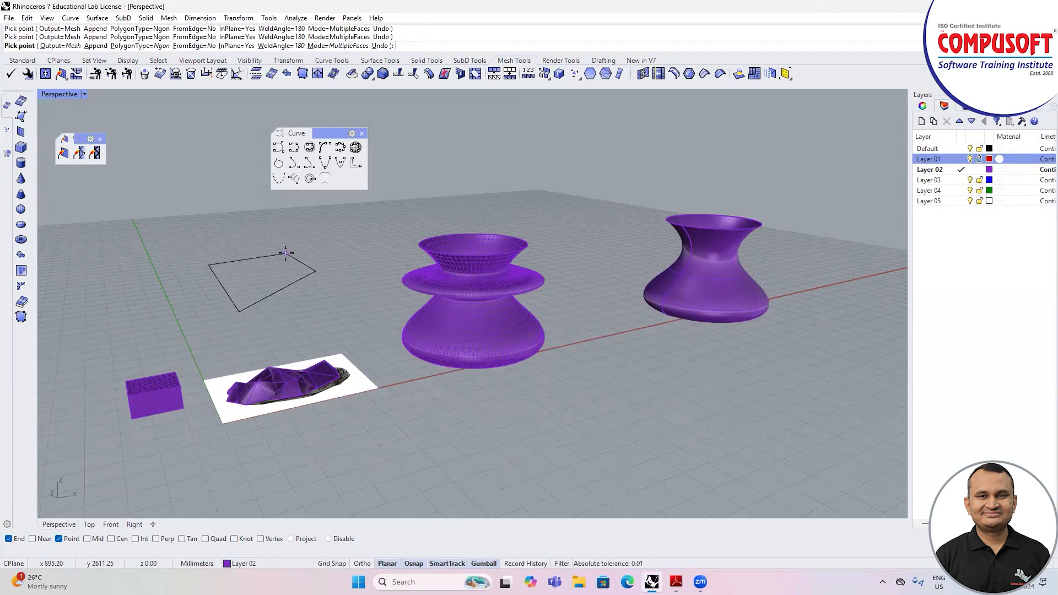
{"action": "key", "text": "Return"}
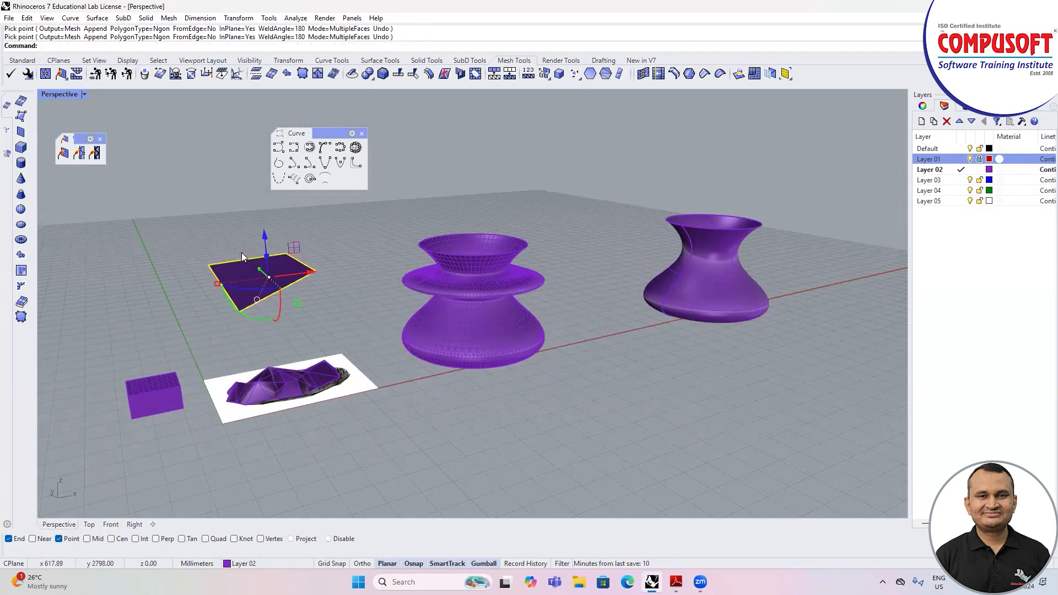
Step: Create a mesh patch from the three edges around one triangular area of the stone mesh
{"action": "right_click_drag", "start_coordinate": [209, 268], "coordinate": [123, 220]}
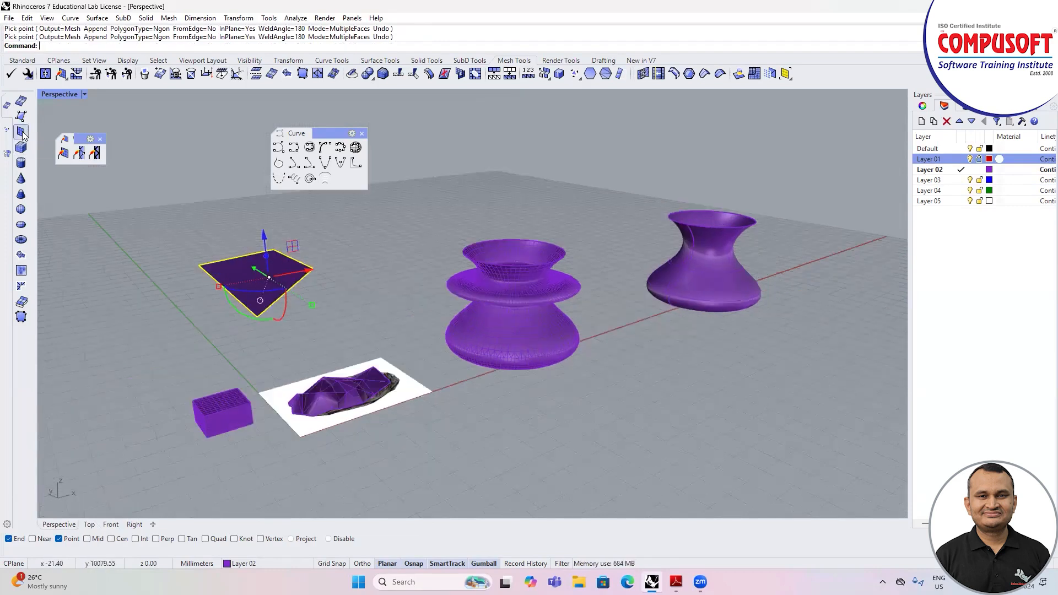
{"action": "left_click", "coordinate": [21, 256]}
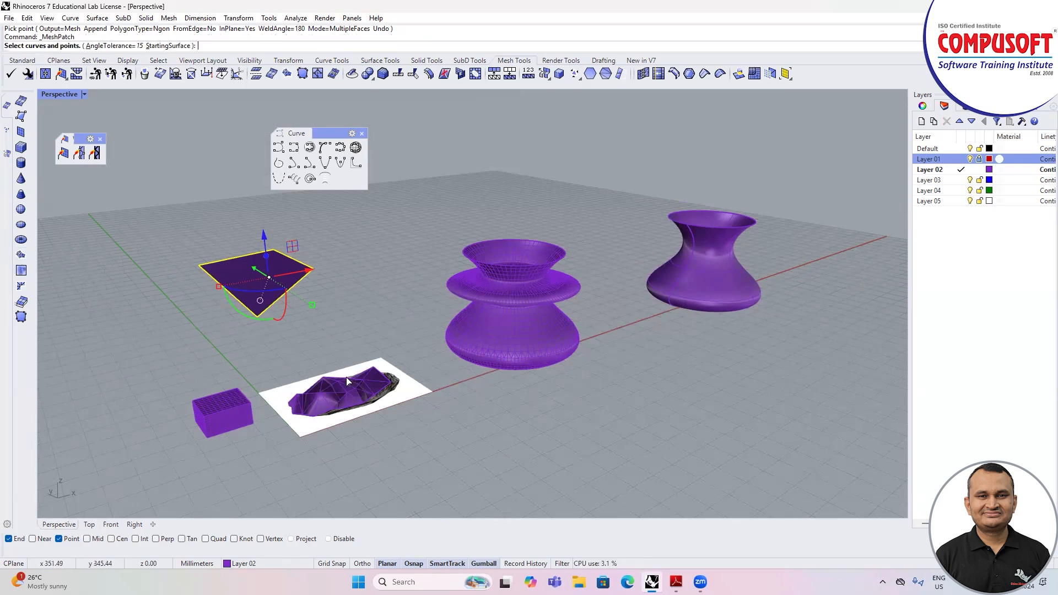
{"action": "scroll", "coordinate": [335, 393], "scroll_direction": "up", "scroll_amount": 5}
{"action": "scroll", "coordinate": [335, 398], "scroll_direction": "up", "scroll_amount": 3}
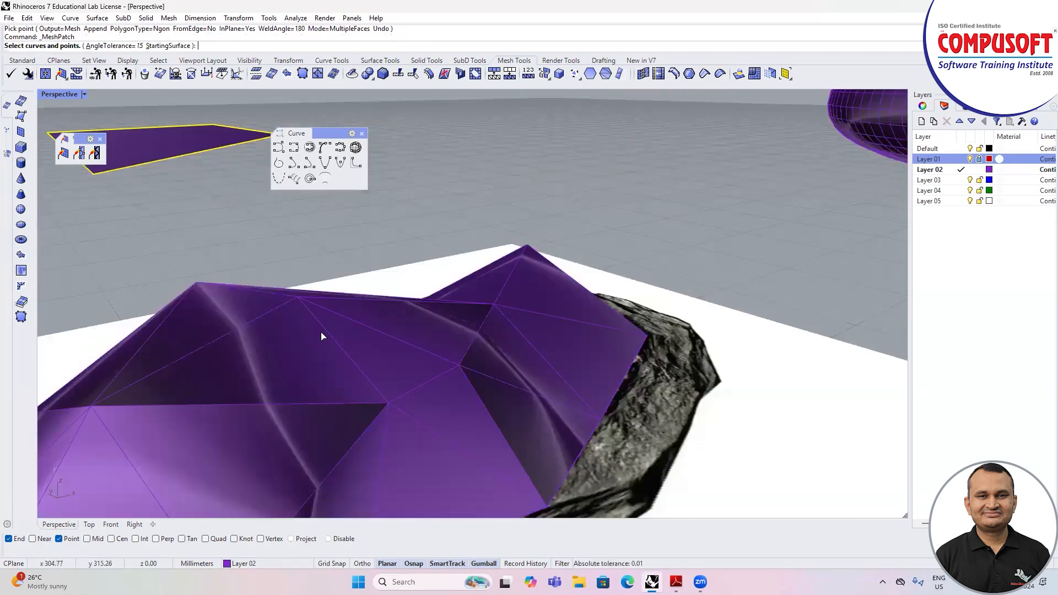
{"action": "left_click", "coordinate": [322, 336]}
{"action": "left_click", "coordinate": [304, 406]}
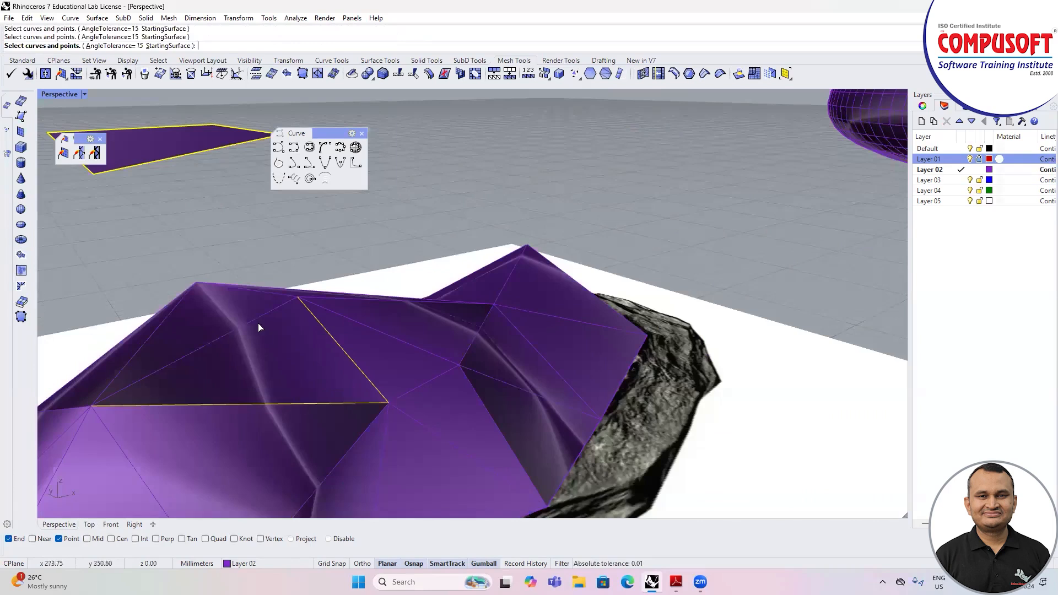
{"action": "left_click", "coordinate": [257, 320]}
{"action": "key", "text": "Return"}
{"action": "key", "text": "Return"}
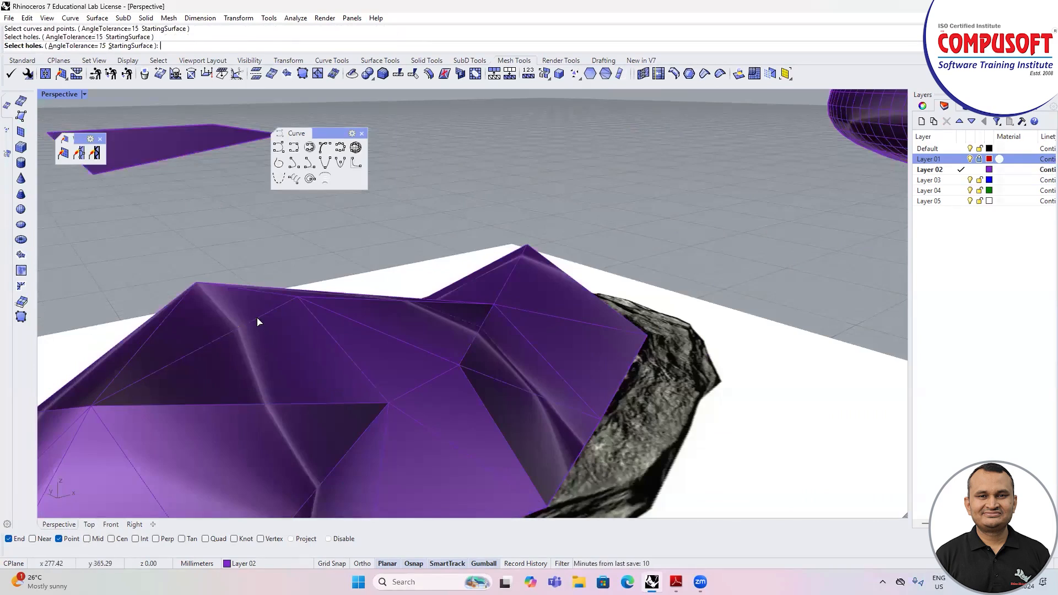
Step: Move the triangular patch mesh off the stone onto the ground in front of the picture and deselect it
{"action": "scroll", "coordinate": [274, 322], "scroll_direction": "down", "scroll_amount": 5}
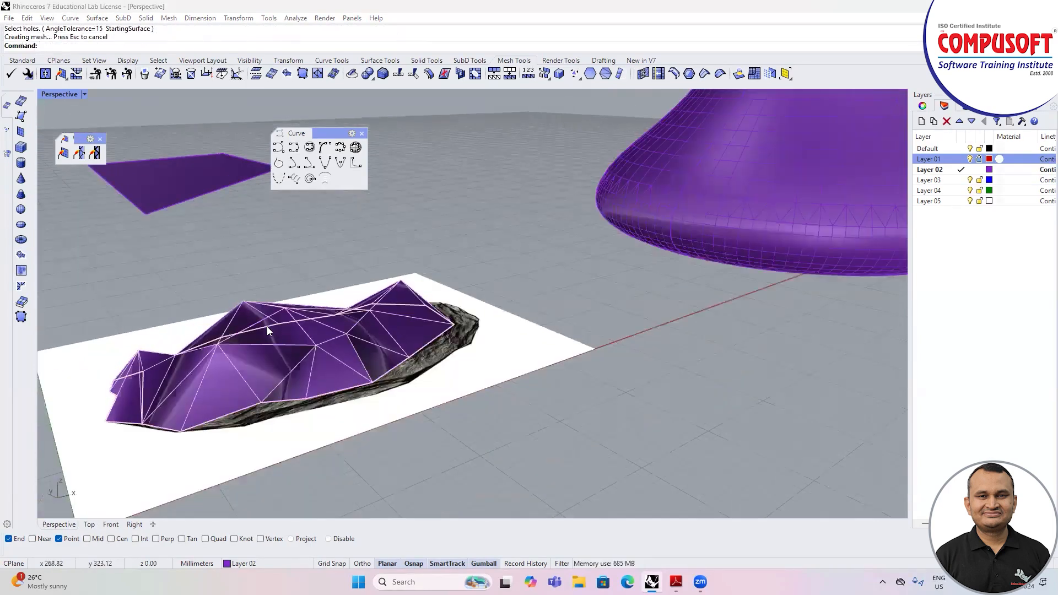
{"action": "left_click", "coordinate": [287, 336]}
{"action": "left_click", "coordinate": [303, 353]}
{"action": "key", "text": "Escape"}
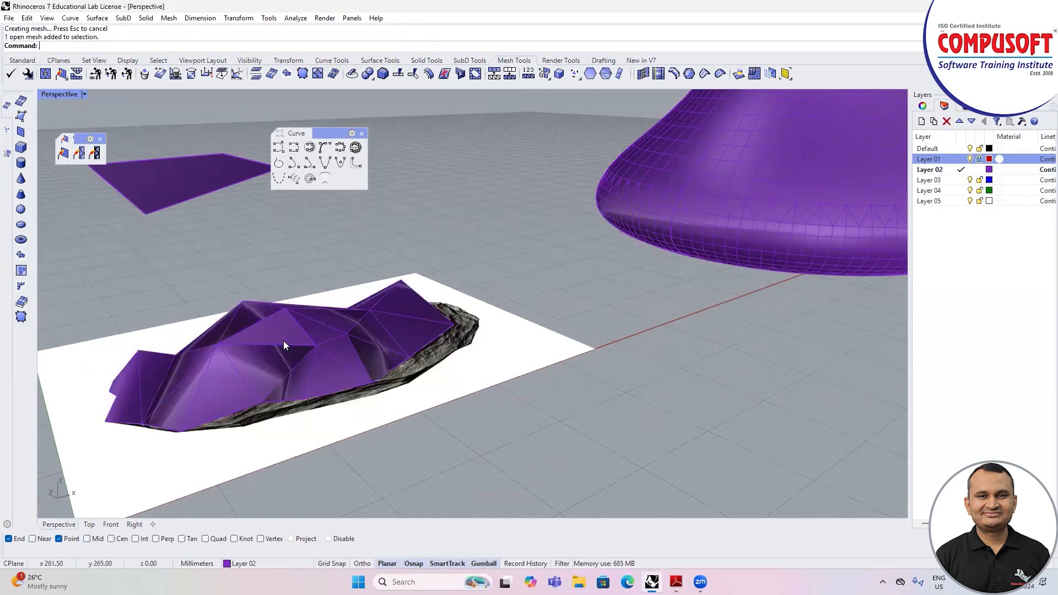
{"action": "left_click", "coordinate": [284, 341]}
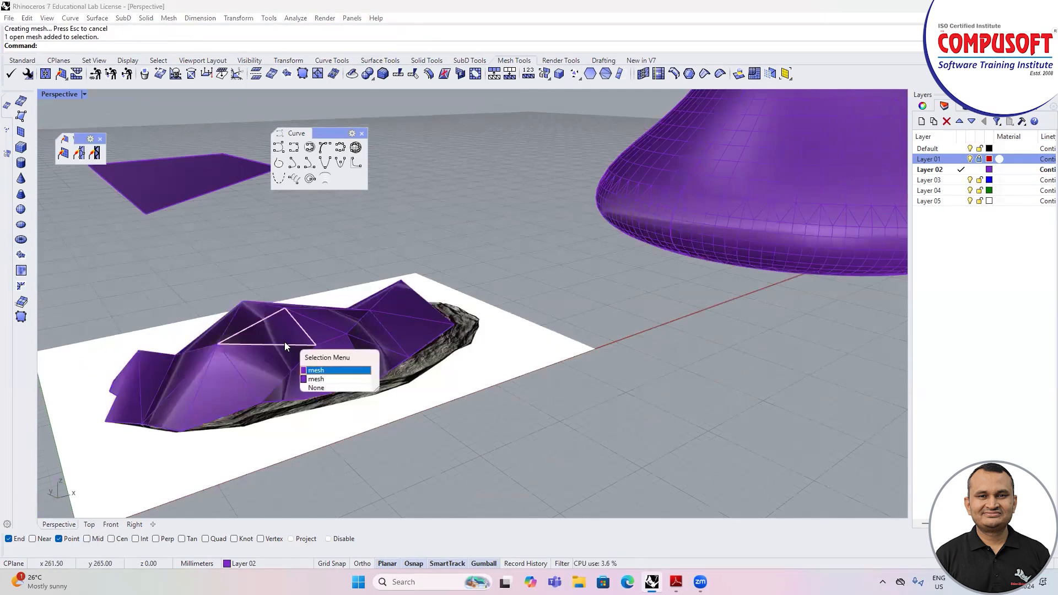
{"action": "left_click", "coordinate": [317, 371]}
{"action": "left_click_drag", "start_coordinate": [259, 327], "coordinate": [427, 453]}
{"action": "key", "text": "Escape"}
{"action": "scroll", "coordinate": [352, 300], "scroll_direction": "down", "scroll_amount": 3}
{"action": "mouse_move", "coordinate": [458, 404]}
{"action": "right_mouse_down"}
{"action": "mouse_move", "coordinate": [378, 371]}
{"action": "mouse_move", "coordinate": [364, 380]}
{"action": "mouse_move", "coordinate": [421, 389]}
{"action": "mouse_move", "coordinate": [447, 409]}
{"action": "right_mouse_up"}
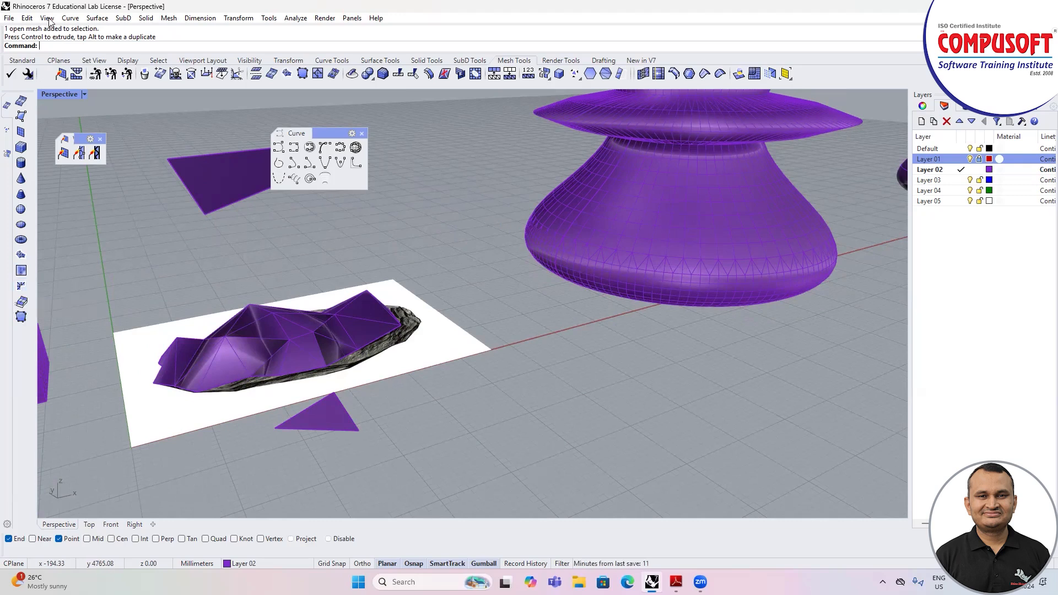
Step: Draw a closed, notched eight-corner polyline on the empty ground in front of the stone picture
{"action": "left_click", "coordinate": [22, 60]}
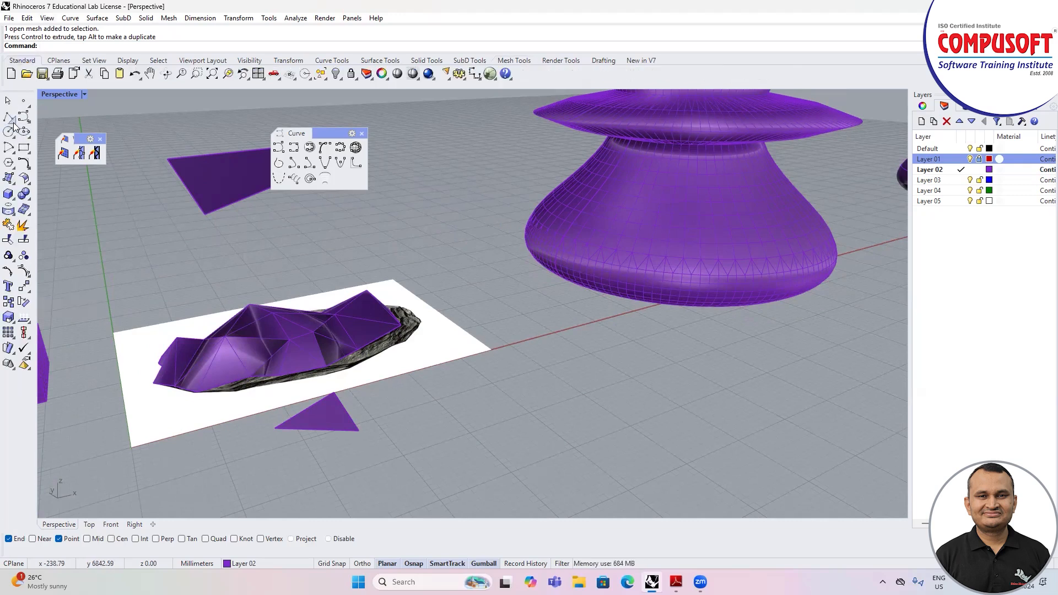
{"action": "left_click", "coordinate": [15, 122]}
{"action": "mouse_move", "coordinate": [100, 110]}
{"action": "left_mouse_down"}
{"action": "mouse_move", "coordinate": [115, 128]}
{"action": "mouse_move", "coordinate": [105, 128]}
{"action": "left_mouse_up"}
{"action": "left_click", "coordinate": [115, 148]}
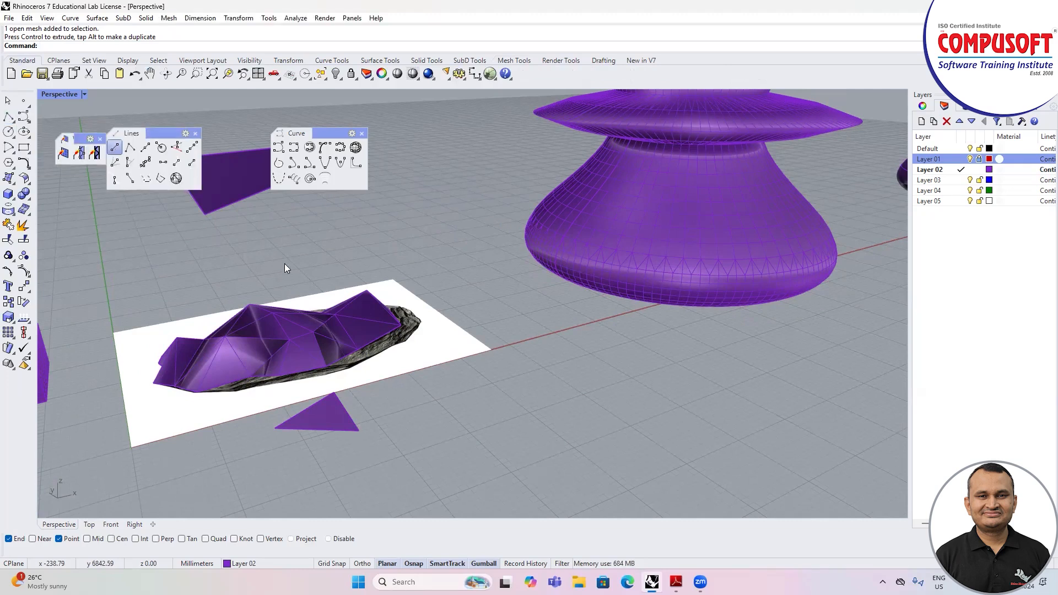
{"action": "scroll", "coordinate": [296, 240], "scroll_direction": "down", "scroll_amount": 2}
{"action": "left_click", "coordinate": [130, 147]}
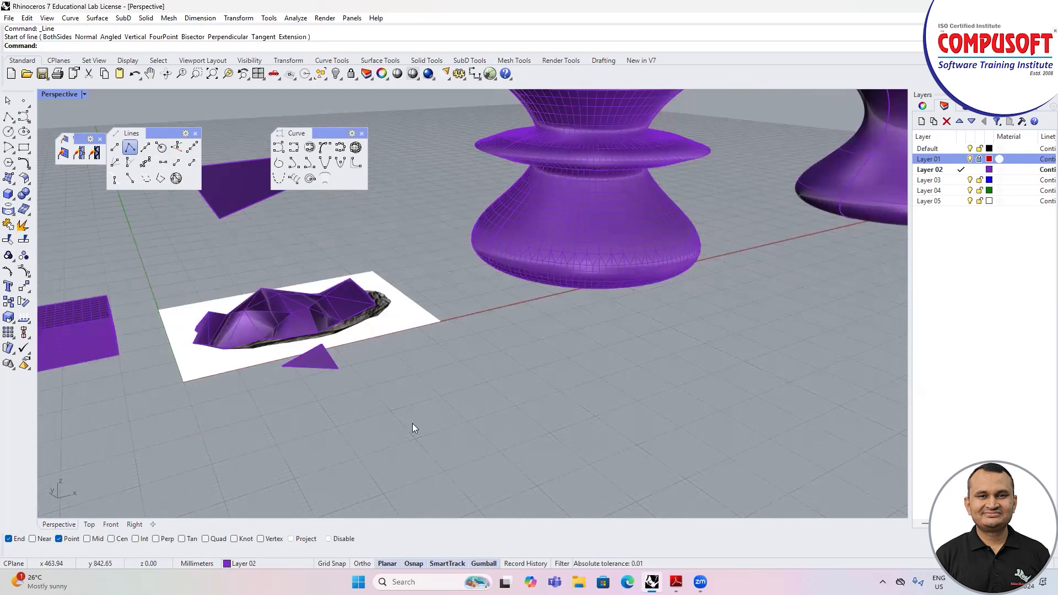
{"action": "left_click", "coordinate": [431, 453]}
{"action": "left_click", "coordinate": [470, 497]}
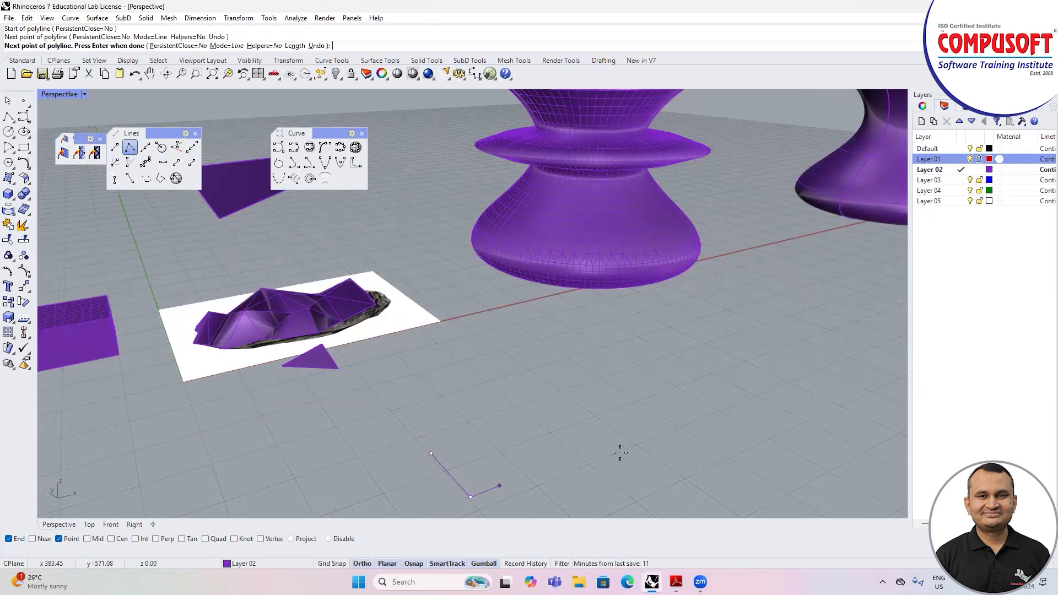
{"action": "left_click", "coordinate": [655, 423]}
{"action": "left_click", "coordinate": [623, 397]}
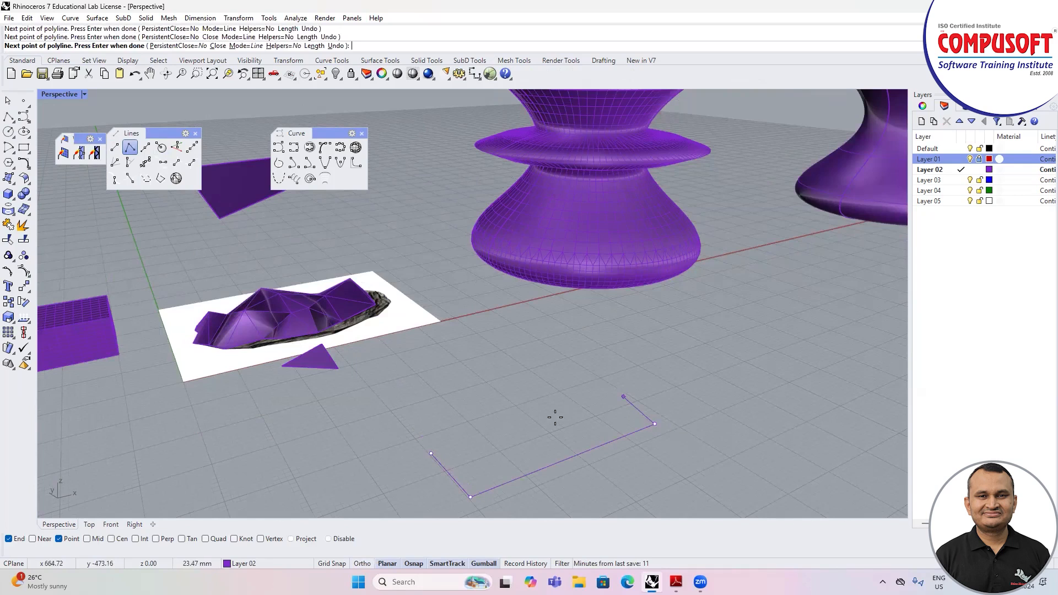
{"action": "left_click", "coordinate": [492, 442]}
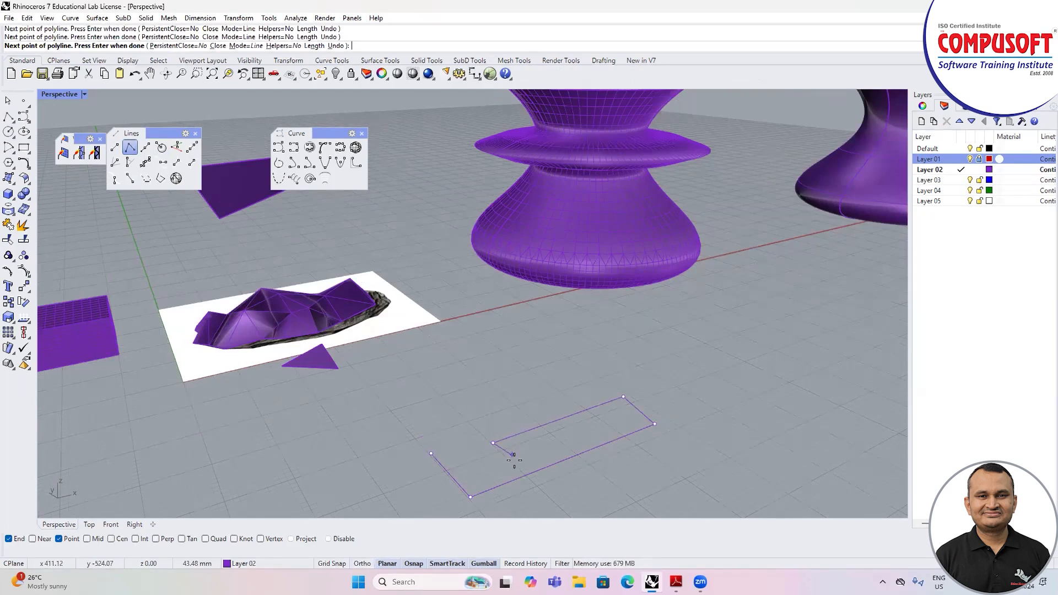
{"action": "left_click", "coordinate": [513, 462]}
{"action": "left_click", "coordinate": [482, 474]}
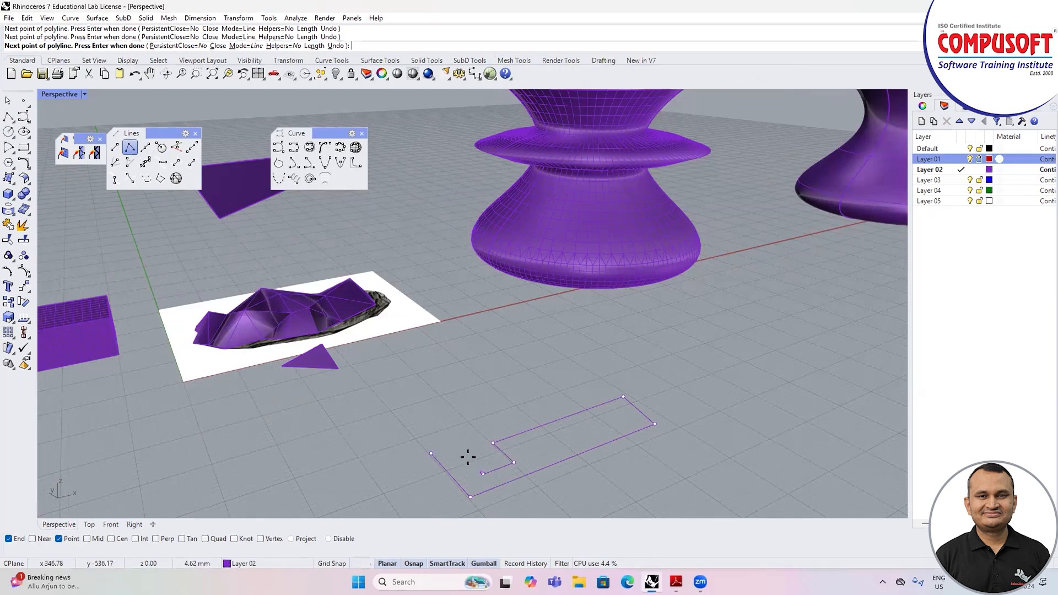
{"action": "left_click", "coordinate": [431, 453]}
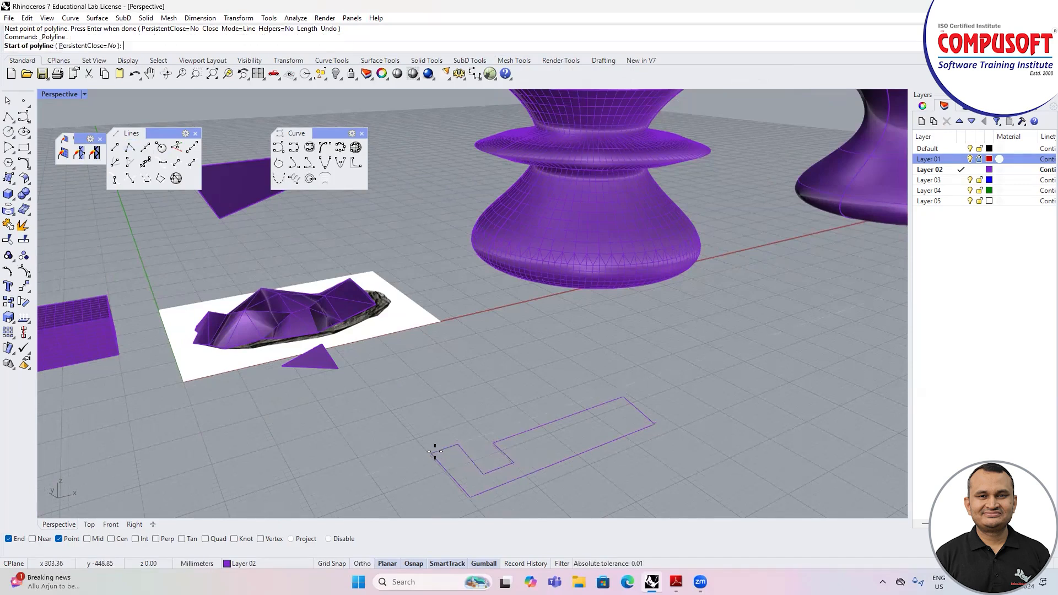
{"action": "scroll", "coordinate": [388, 417], "scroll_direction": "down", "scroll_amount": 5}
{"action": "scroll", "coordinate": [407, 414], "scroll_direction": "up", "scroll_amount": 5}
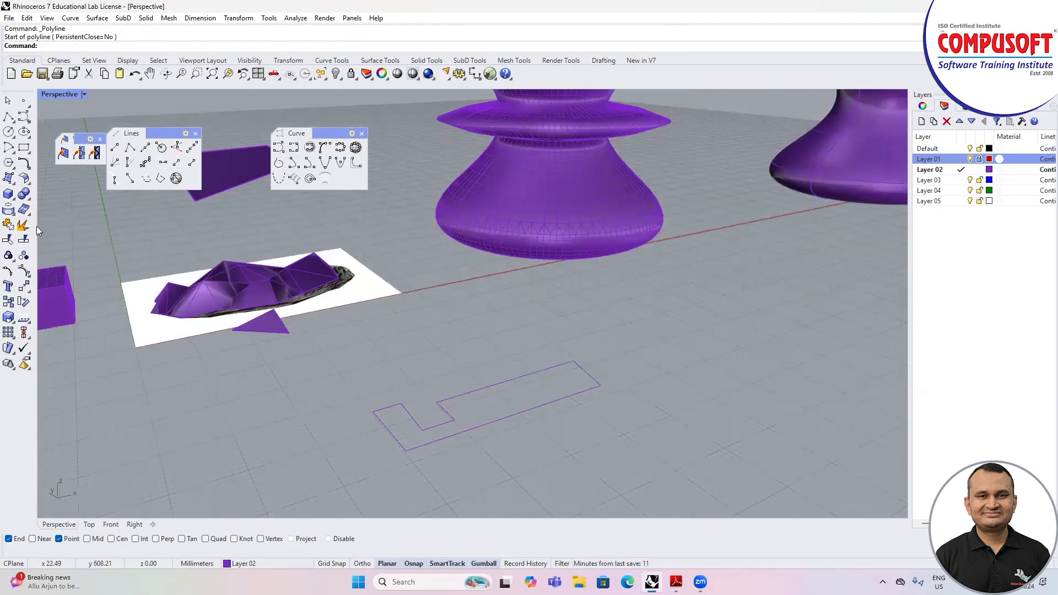
Step: Create a mesh from the closed notched polyline
{"action": "left_click", "coordinate": [509, 60]}
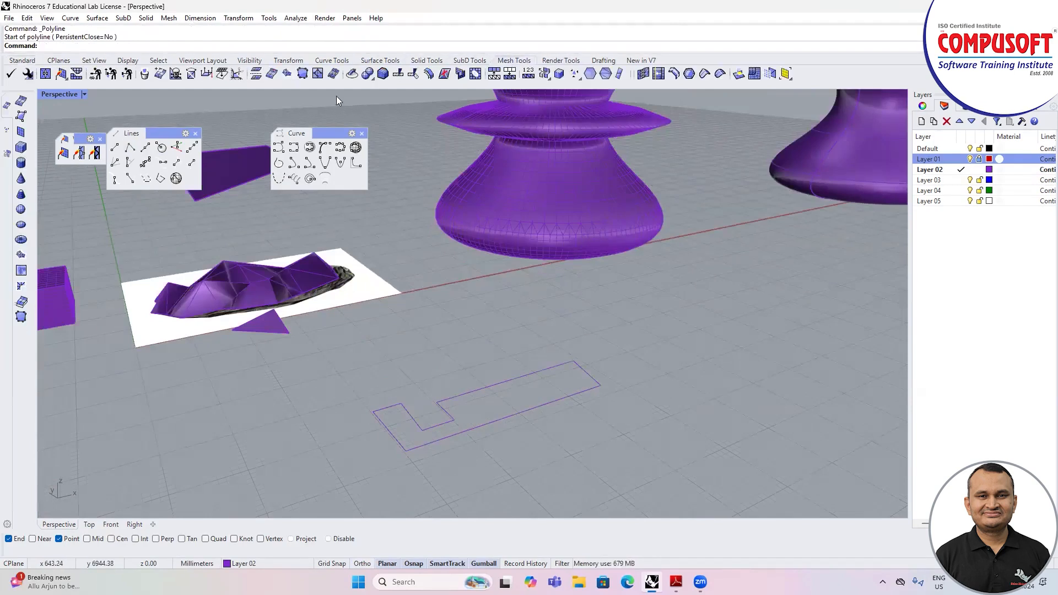
{"action": "left_click", "coordinate": [21, 286]}
{"action": "left_click", "coordinate": [463, 431]}
{"action": "key", "text": "Return"}
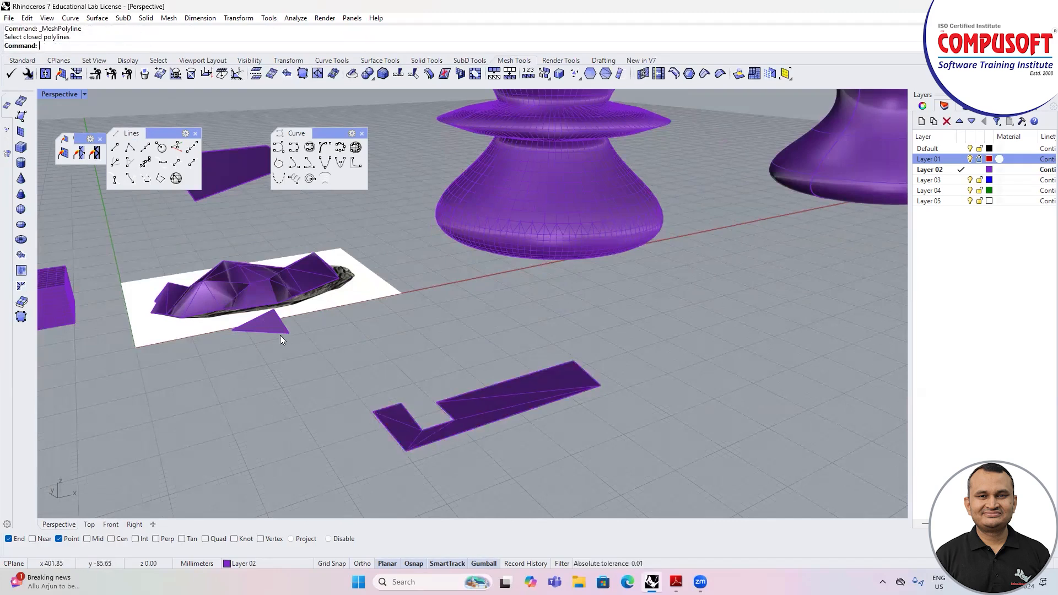
Step: Extract a control polygon mesh from the original vase surface and move it along the red axis, clear of the surface
{"action": "left_click", "coordinate": [19, 304]}
{"action": "scroll", "coordinate": [168, 423], "scroll_direction": "down", "scroll_amount": 3}
{"action": "left_click", "coordinate": [631, 242]}
{"action": "key", "text": "Return"}
{"action": "left_click_drag", "start_coordinate": [653, 227], "coordinate": [810, 201]}
{"action": "left_click", "coordinate": [651, 298]}
{"action": "right_click_drag", "start_coordinate": [647, 306], "coordinate": [601, 303]}
{"action": "scroll", "coordinate": [481, 329], "scroll_direction": "down", "scroll_amount": 5}
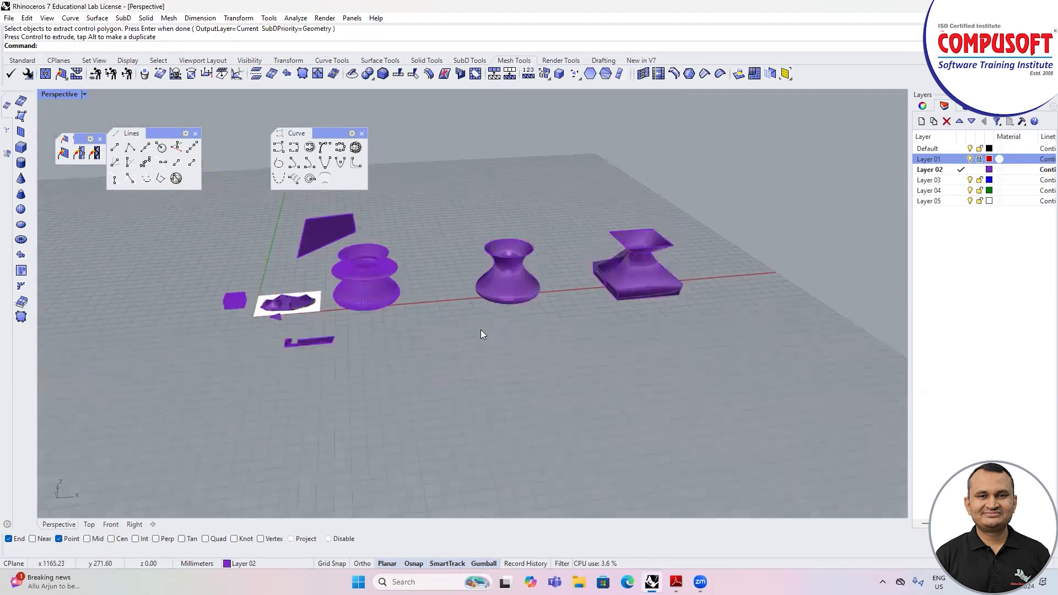
Step: Show the control polygon mesh's points, compare it with the vase surface and the dense vase mesh, and turn the points off
{"action": "left_click", "coordinate": [568, 262]}
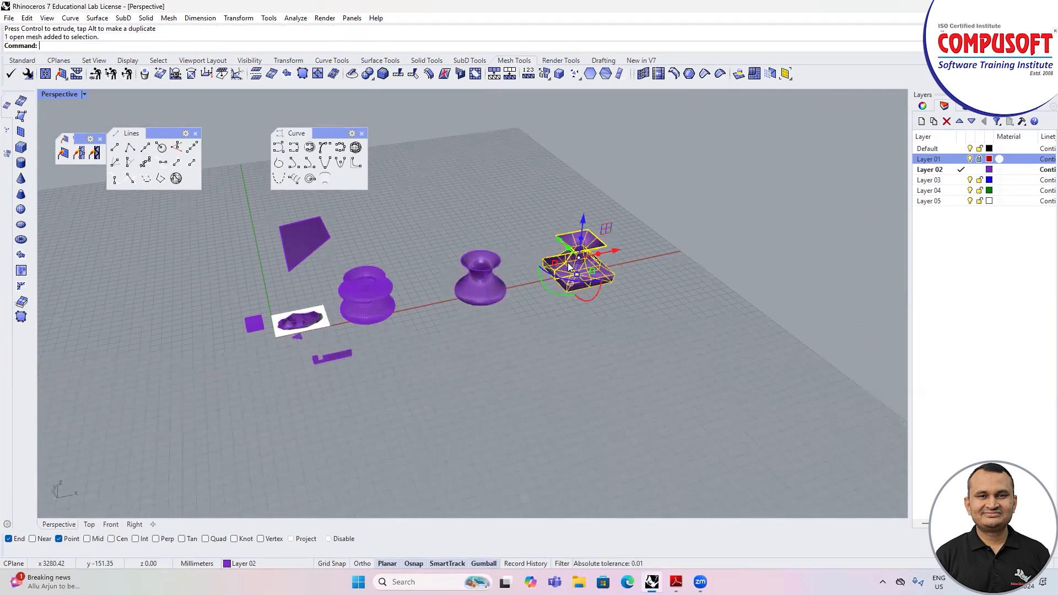
{"action": "key", "text": "F10"}
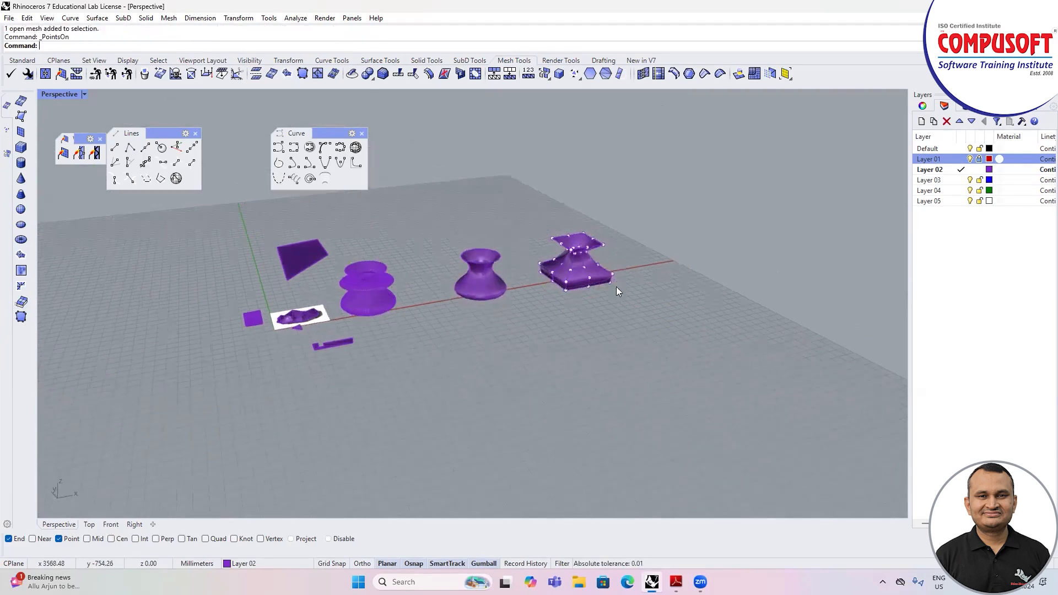
{"action": "scroll", "coordinate": [539, 266], "scroll_direction": "up", "scroll_amount": 3}
{"action": "left_click", "coordinate": [444, 293]}
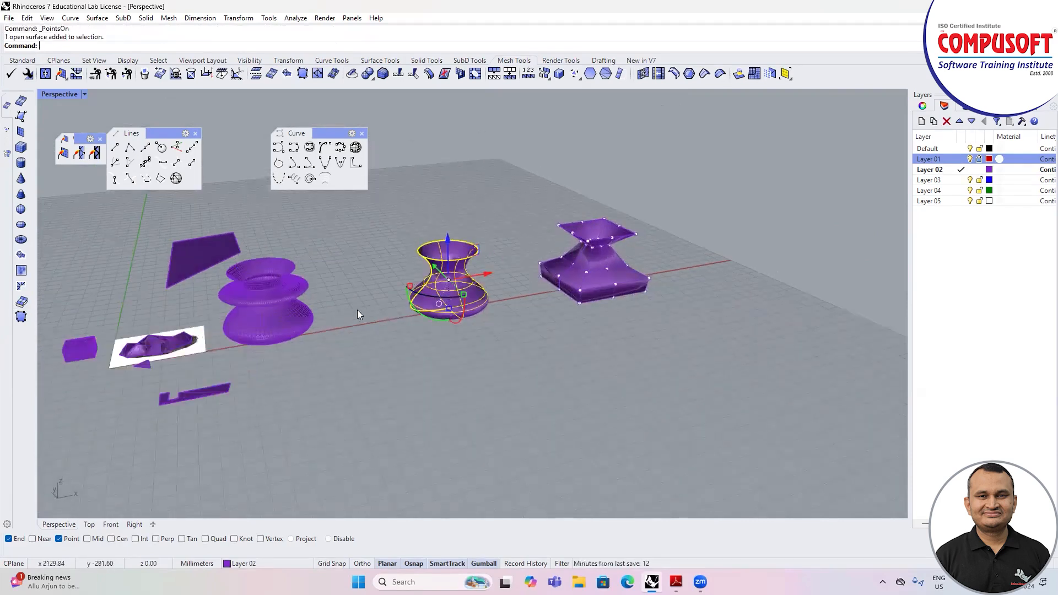
{"action": "left_click", "coordinate": [268, 316]}
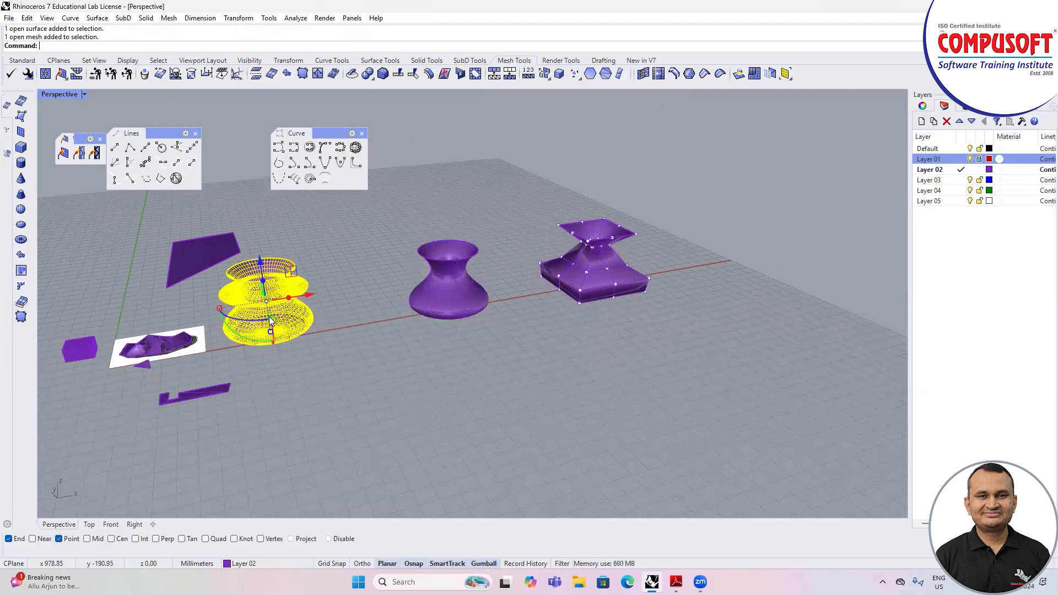
{"action": "key", "text": "Escape"}
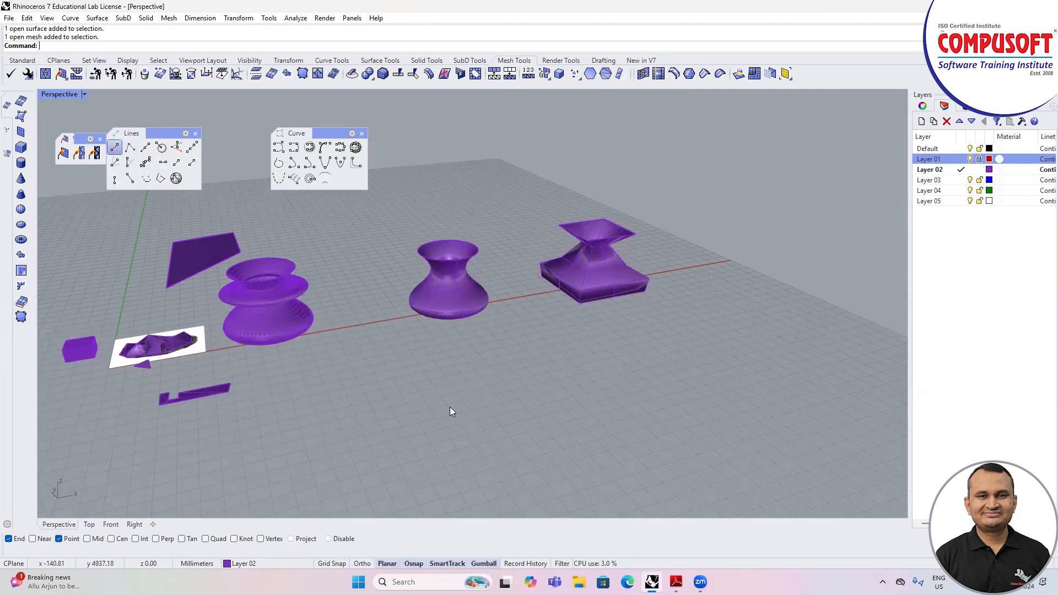
Step: Draw four separate lines end to end forming a closed quadrilateral on the ground in front of the vases
{"action": "left_click", "coordinate": [431, 411]}
{"action": "left_click", "coordinate": [514, 388]}
{"action": "right_click", "coordinate": [526, 398]}
{"action": "left_click", "coordinate": [516, 393]}
{"action": "left_click", "coordinate": [546, 443]}
{"action": "right_click", "coordinate": [551, 445]}
{"action": "left_click", "coordinate": [547, 443]}
{"action": "left_click", "coordinate": [473, 456]}
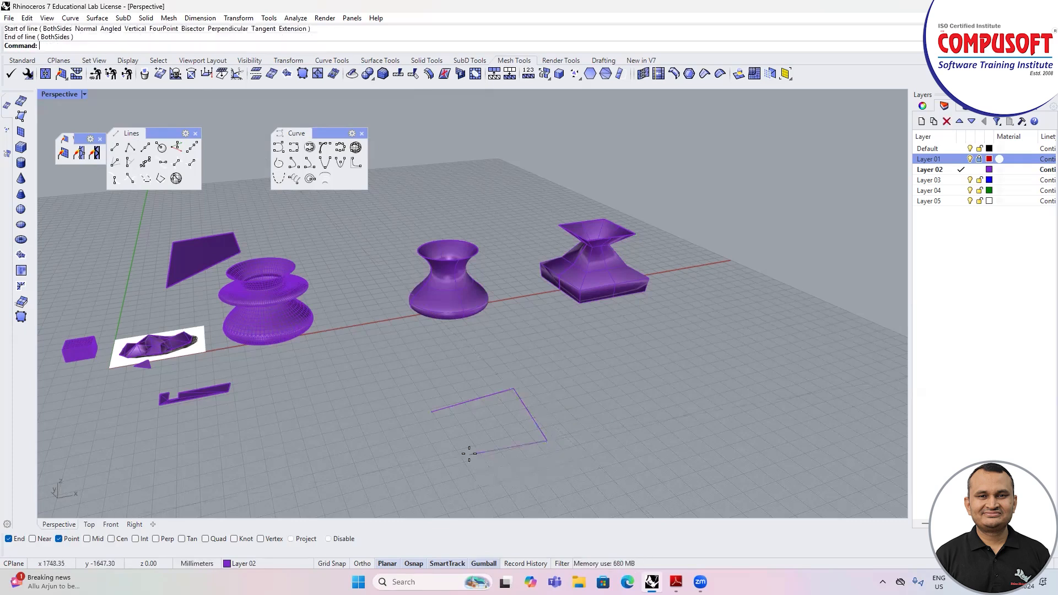
{"action": "right_click", "coordinate": [470, 454]}
{"action": "left_click", "coordinate": [470, 454]}
{"action": "left_click", "coordinate": [431, 412]}
{"action": "right_click", "coordinate": [429, 414]}
{"action": "key", "text": "Escape"}
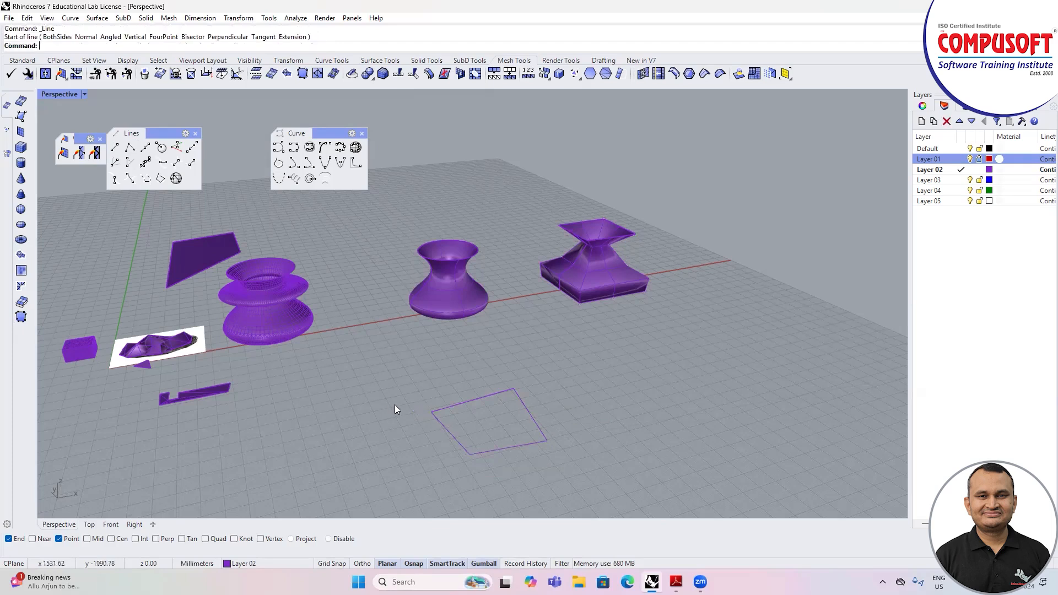
Step: Create a mesh from the four lines of the quadrilateral
{"action": "left_click", "coordinate": [21, 317]}
{"action": "left_click", "coordinate": [466, 403]}
{"action": "left_click", "coordinate": [532, 415]}
{"action": "left_click", "coordinate": [522, 447]}
{"action": "left_click", "coordinate": [459, 442]}
{"action": "right_click", "coordinate": [459, 442]}
{"action": "scroll", "coordinate": [341, 397], "scroll_direction": "down", "scroll_amount": 2}
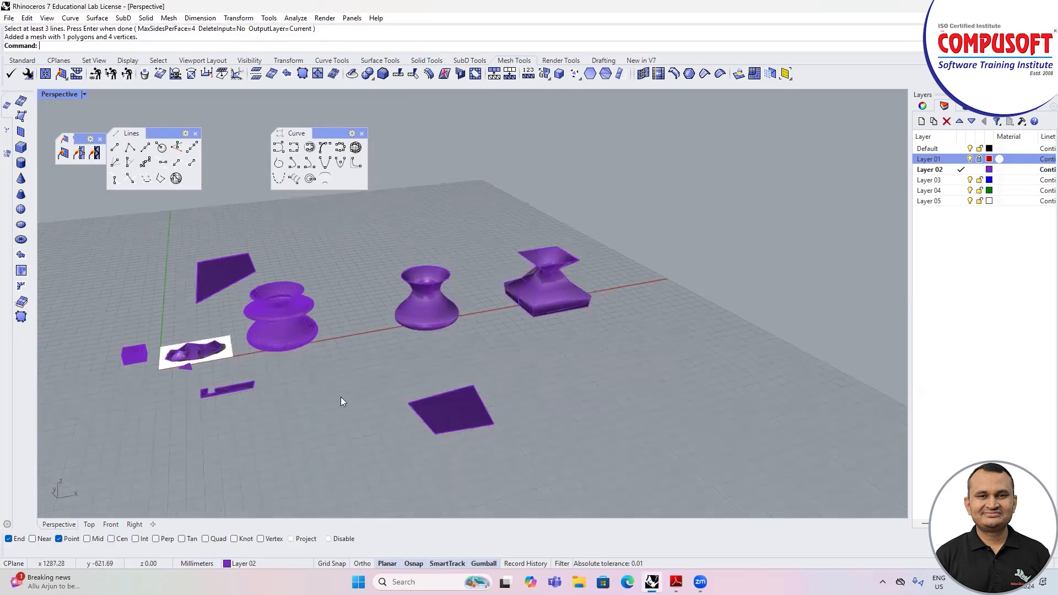
Step: Delete one mesh face from the middle of the mesh box's top
{"action": "scroll", "coordinate": [316, 369], "scroll_direction": "down", "scroll_amount": 3}
{"action": "right_click_drag", "start_coordinate": [309, 363], "coordinate": [292, 333]}
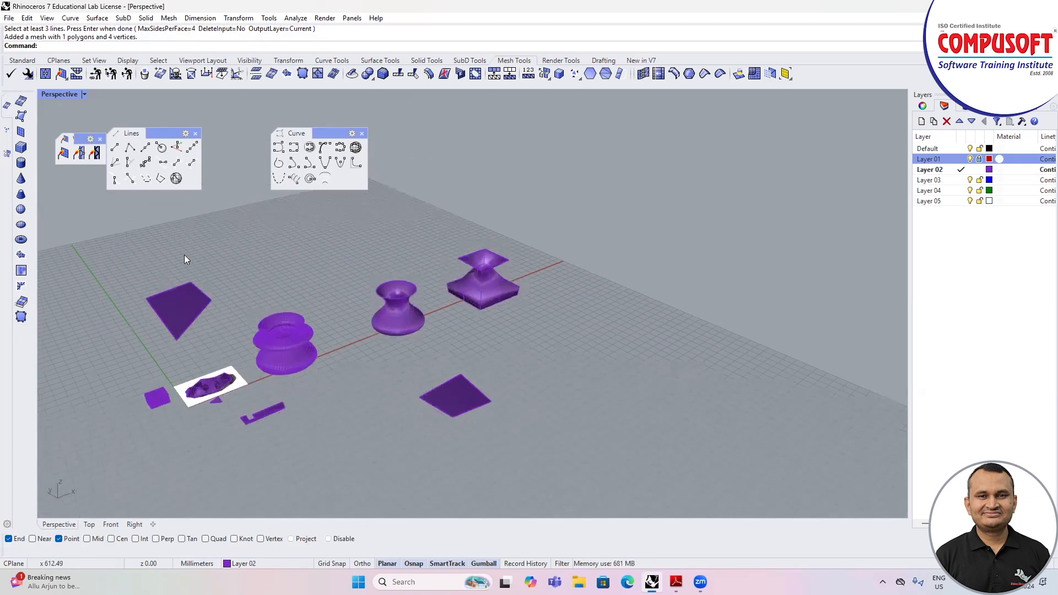
{"action": "scroll", "coordinate": [161, 397], "scroll_direction": "up", "scroll_amount": 6}
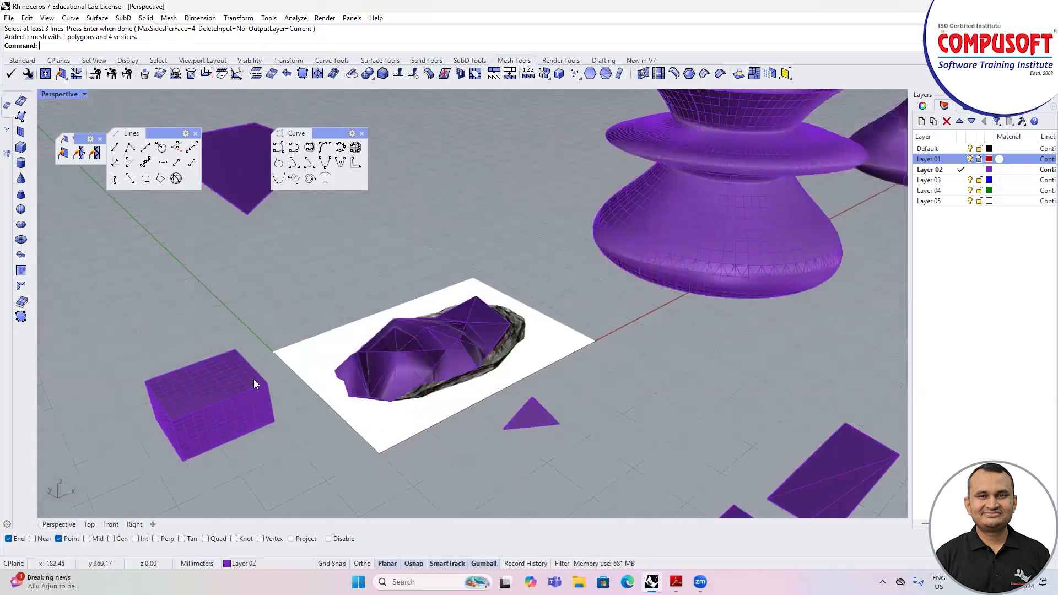
{"action": "left_click", "coordinate": [144, 73]}
{"action": "scroll", "coordinate": [487, 314], "scroll_direction": "up", "scroll_amount": 3}
{"action": "left_click", "coordinate": [479, 325]}
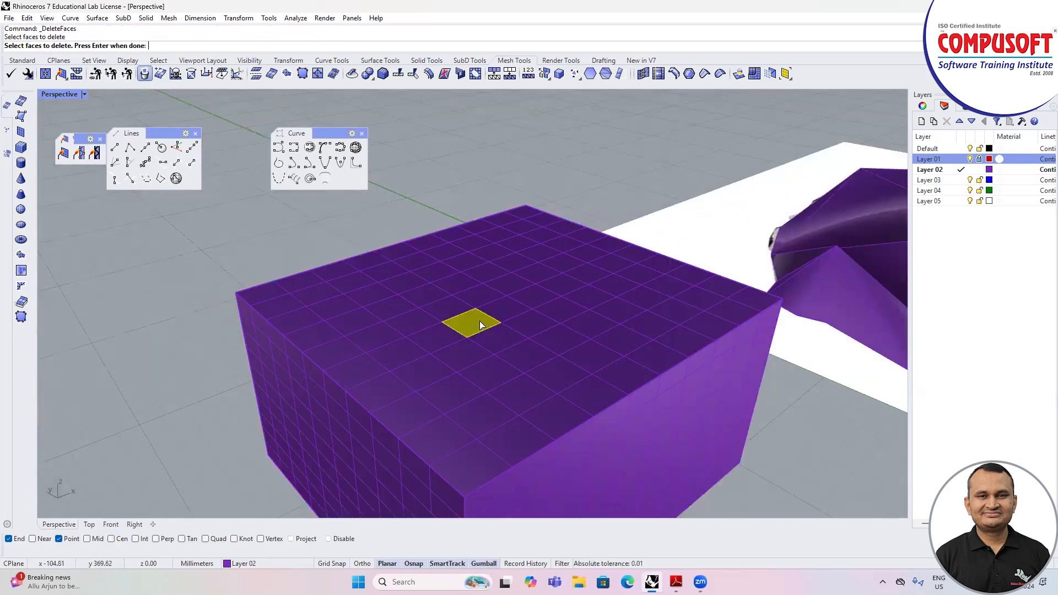
{"action": "right_click", "coordinate": [480, 324]}
Step: Fill the hole in the mesh box's top with a single joined face between two opposite hole edges
{"action": "scroll", "coordinate": [371, 344], "scroll_direction": "down", "scroll_amount": 5}
{"action": "right_click_drag", "start_coordinate": [465, 348], "coordinate": [477, 365]}
{"action": "scroll", "coordinate": [509, 349], "scroll_direction": "up", "scroll_amount": 5}
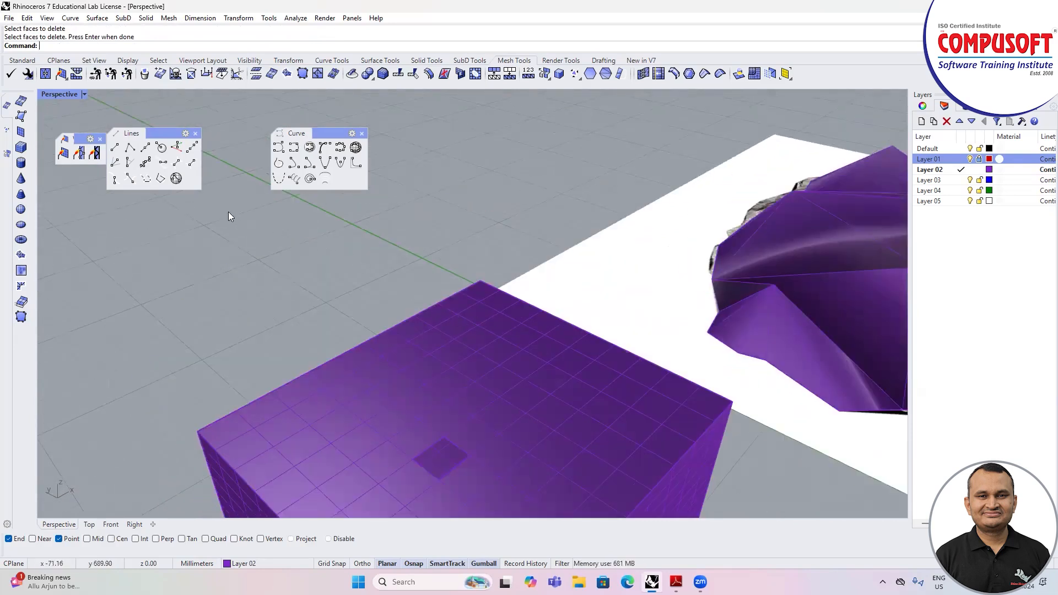
{"action": "left_click", "coordinate": [159, 76]}
{"action": "left_click", "coordinate": [457, 448]}
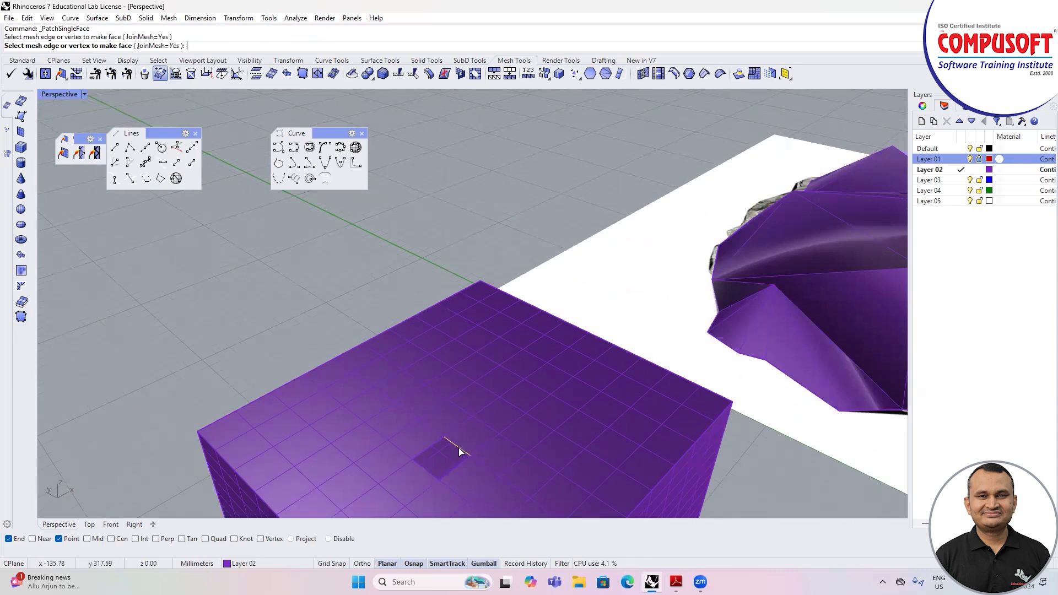
{"action": "left_click", "coordinate": [424, 468]}
{"action": "scroll", "coordinate": [285, 341], "scroll_direction": "down", "scroll_amount": 5}
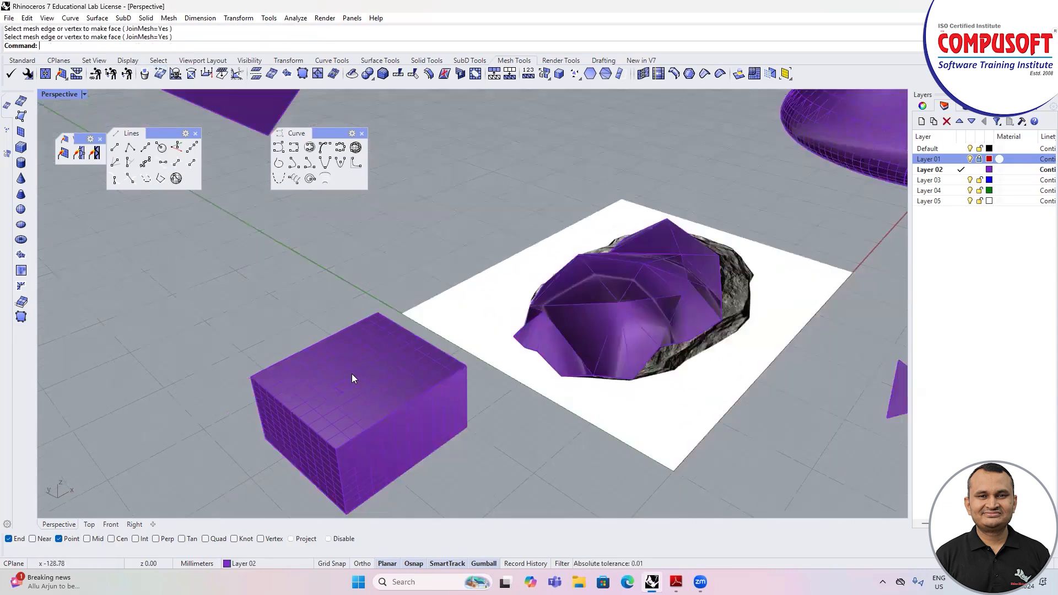
{"action": "scroll", "coordinate": [356, 384], "scroll_direction": "up", "scroll_amount": 3}
{"action": "scroll", "coordinate": [339, 351], "scroll_direction": "down", "scroll_amount": 3}
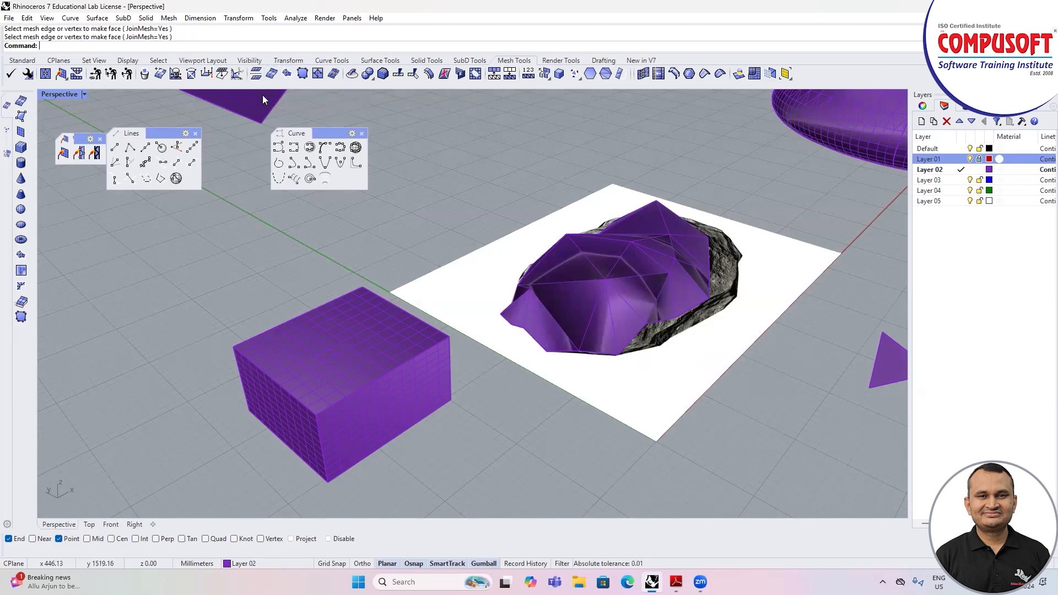
Step: Split mesh edges at points chosen along them in the middle of the mesh box's top
{"action": "left_click", "coordinate": [238, 76]}
{"action": "scroll", "coordinate": [366, 347], "scroll_direction": "up", "scroll_amount": 6}
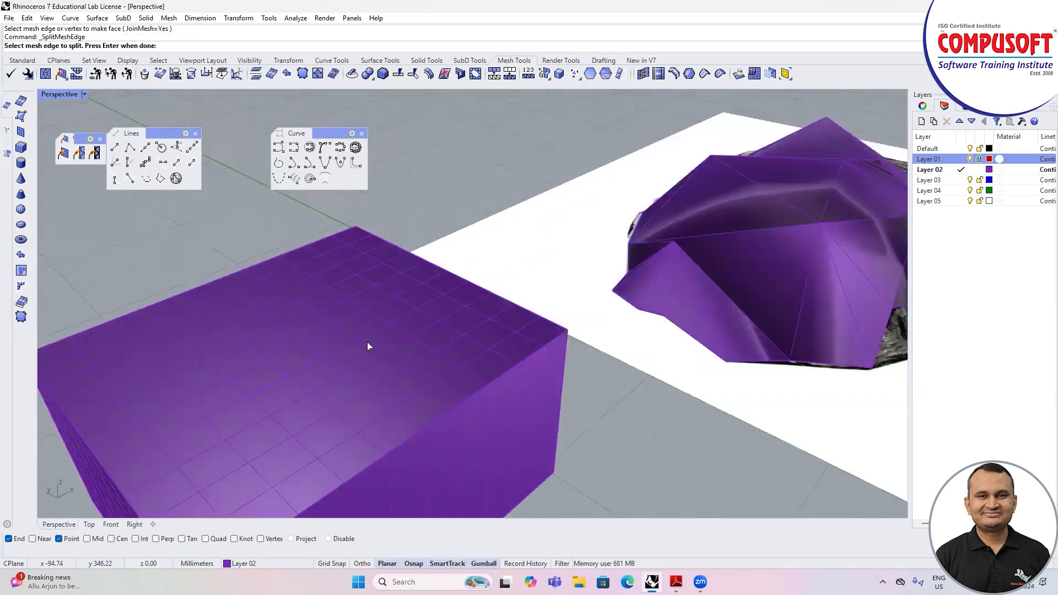
{"action": "scroll", "coordinate": [347, 339], "scroll_direction": "down", "scroll_amount": 3}
{"action": "left_click", "coordinate": [352, 319]}
{"action": "key", "text": "Return"}
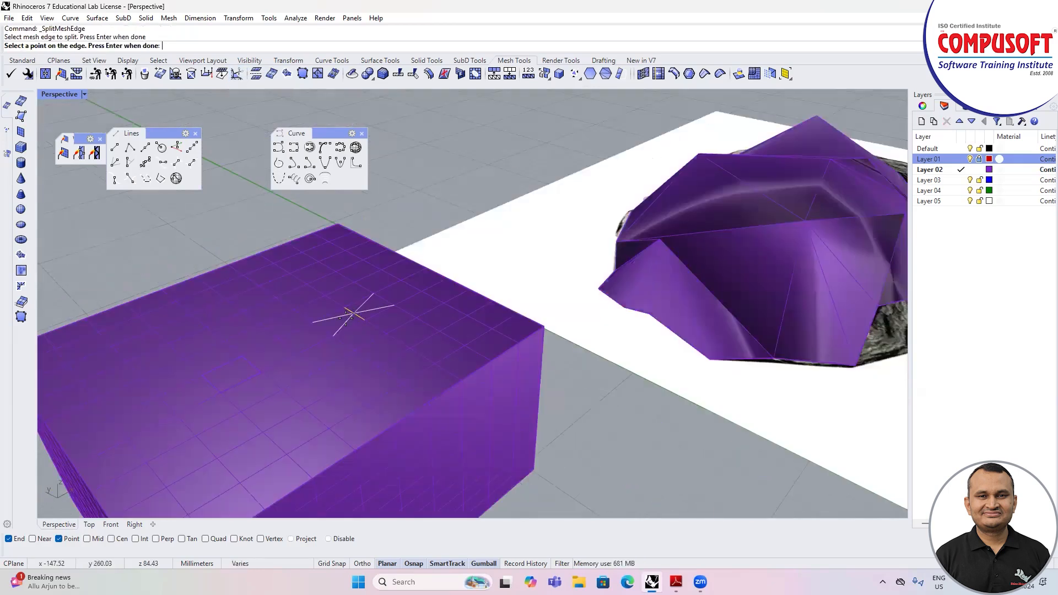
{"action": "left_click", "coordinate": [355, 314]}
{"action": "left_click", "coordinate": [351, 321]}
{"action": "key", "text": "Return"}
{"action": "scroll", "coordinate": [366, 314], "scroll_direction": "up", "scroll_amount": 5}
{"action": "scroll", "coordinate": [366, 315], "scroll_direction": "down", "scroll_amount": 5}
{"action": "left_click", "coordinate": [357, 313]}
{"action": "key", "text": "Return"}
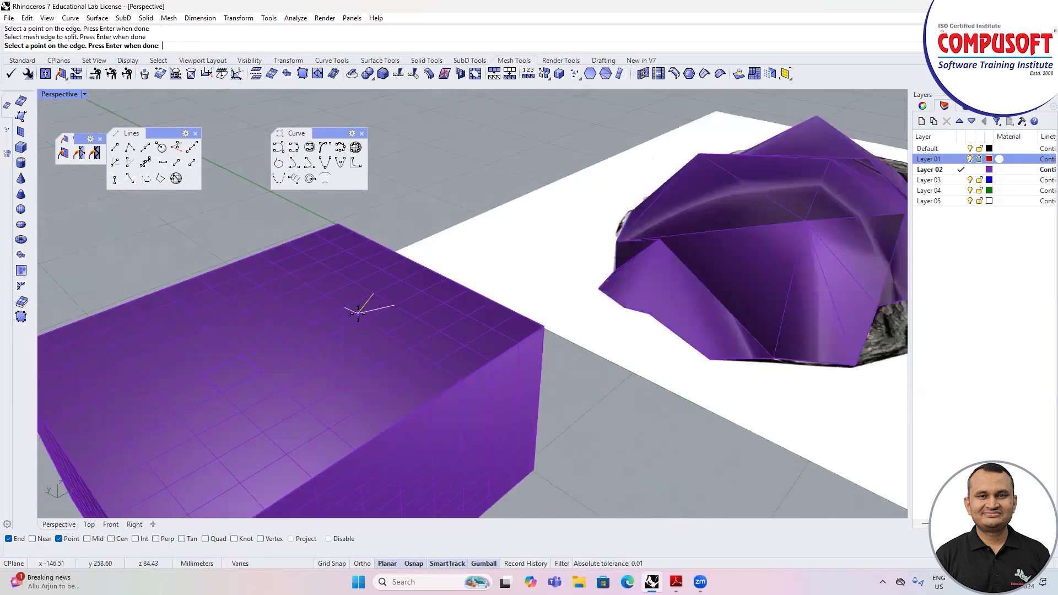
{"action": "key", "text": "Return"}
Step: Show the mesh box's control points and raise one vertex on its top to form a small peak
{"action": "left_click", "coordinate": [357, 313]}
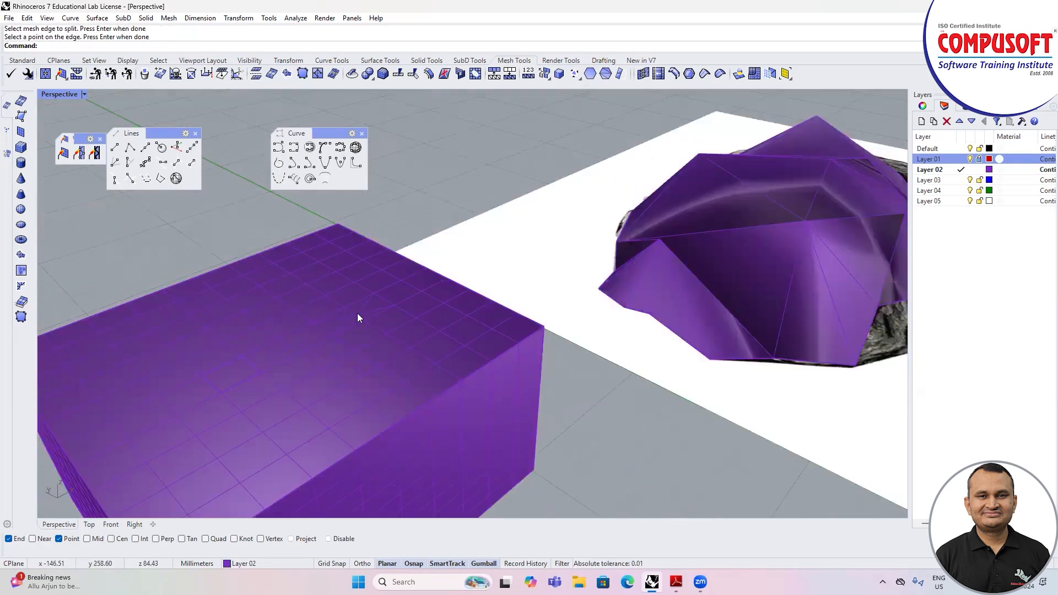
{"action": "key", "text": "F10"}
{"action": "left_click", "coordinate": [357, 313]}
{"action": "left_click_drag", "start_coordinate": [353, 284], "coordinate": [348, 249]}
{"action": "key", "text": "Escape"}
{"action": "key", "text": "Escape"}
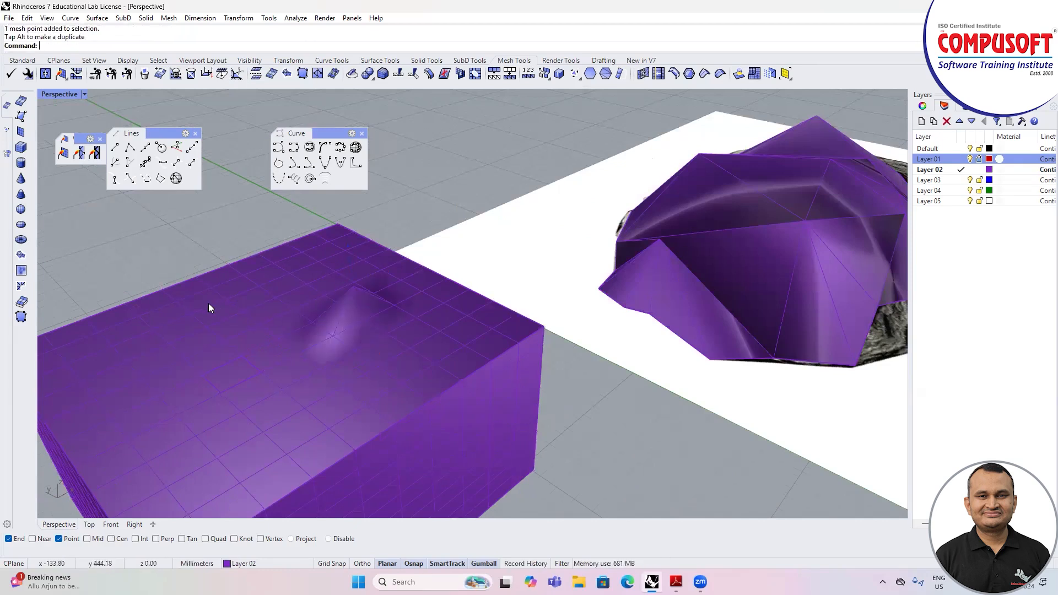
Step: Try to offset the faceted mesh over the rock picture using vertex normals, with the solid option off
{"action": "scroll", "coordinate": [199, 303], "scroll_direction": "down", "scroll_amount": 8}
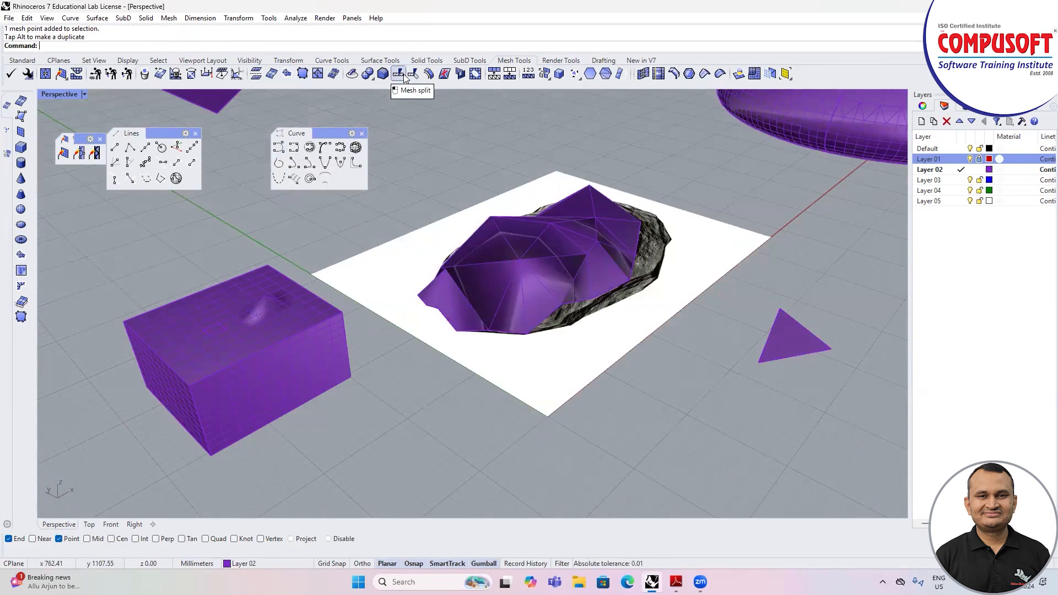
{"action": "left_click", "coordinate": [375, 79]}
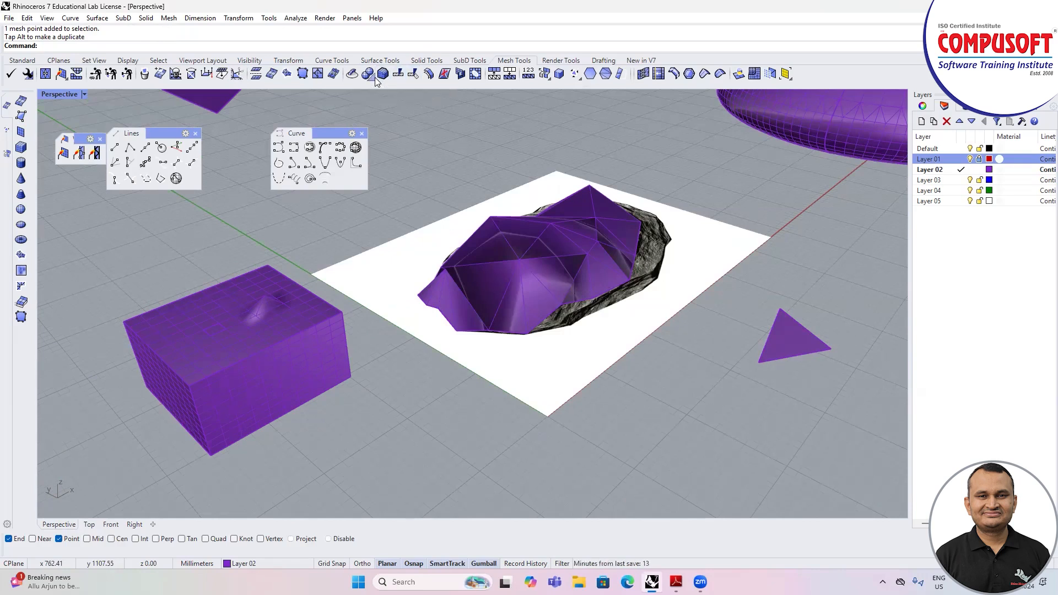
{"action": "left_click", "coordinate": [429, 75]}
{"action": "left_click", "coordinate": [519, 268]}
{"action": "key", "text": "Return"}
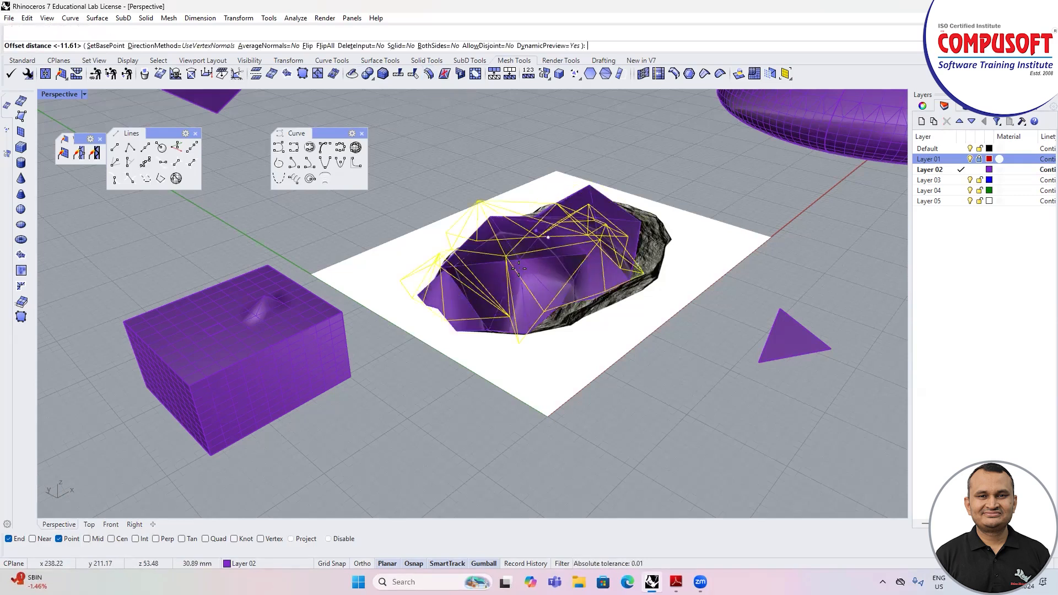
{"action": "key", "text": "Return"}
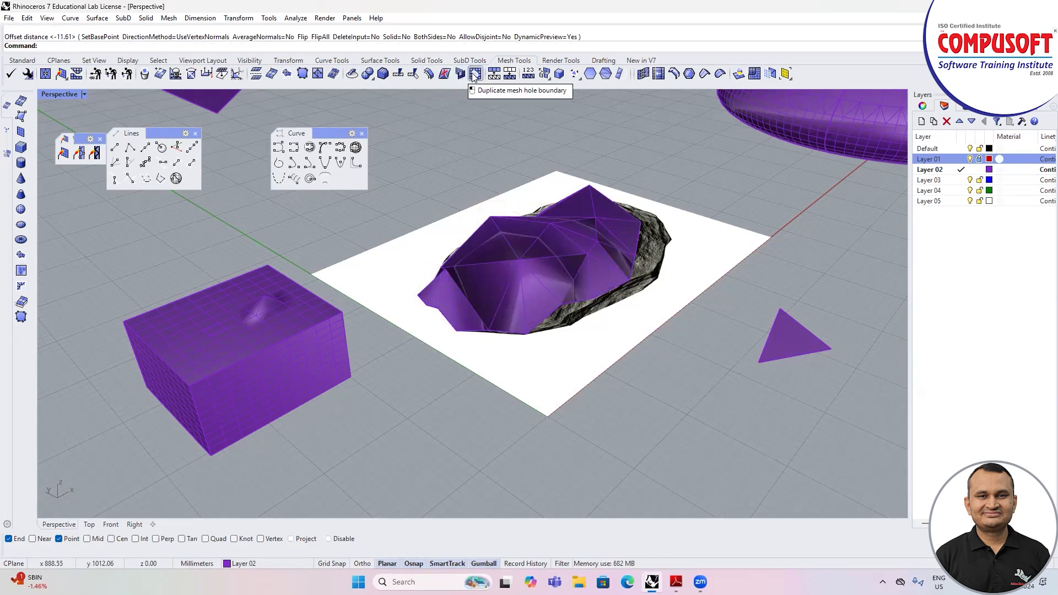
Step: Delete one mesh face from the box's top, in front of the raised peak
{"action": "left_click", "coordinate": [148, 75]}
{"action": "left_click", "coordinate": [199, 337]}
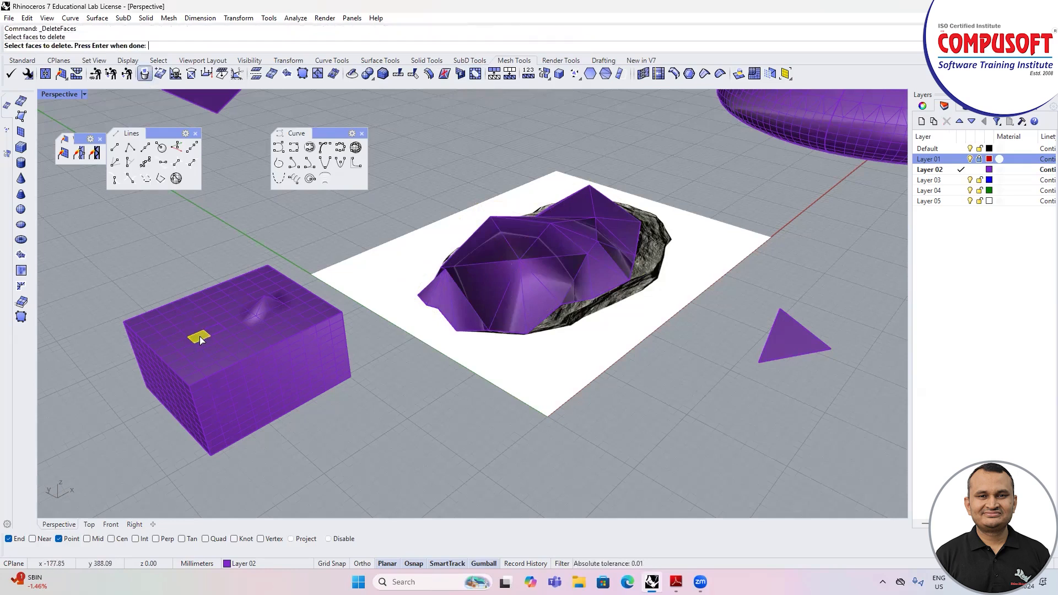
{"action": "key", "text": "Return"}
{"action": "scroll", "coordinate": [200, 336], "scroll_direction": "up", "scroll_amount": 5}
{"action": "scroll", "coordinate": [203, 335], "scroll_direction": "down", "scroll_amount": 3}
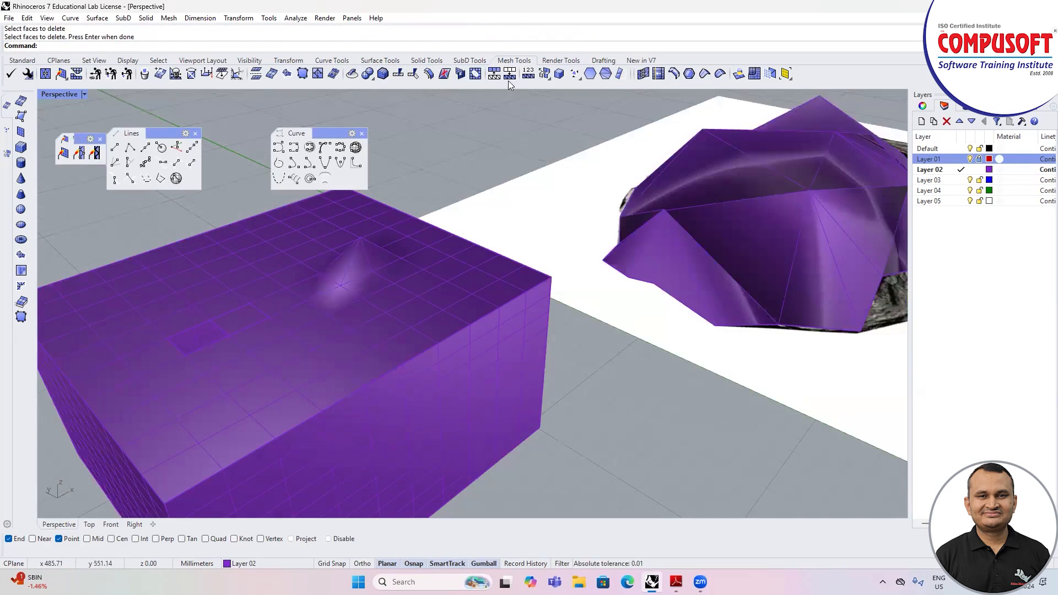
Step: Duplicate the boundary of the hole in the box's top as a curve and move the curve clear of the box
{"action": "left_click", "coordinate": [476, 73]}
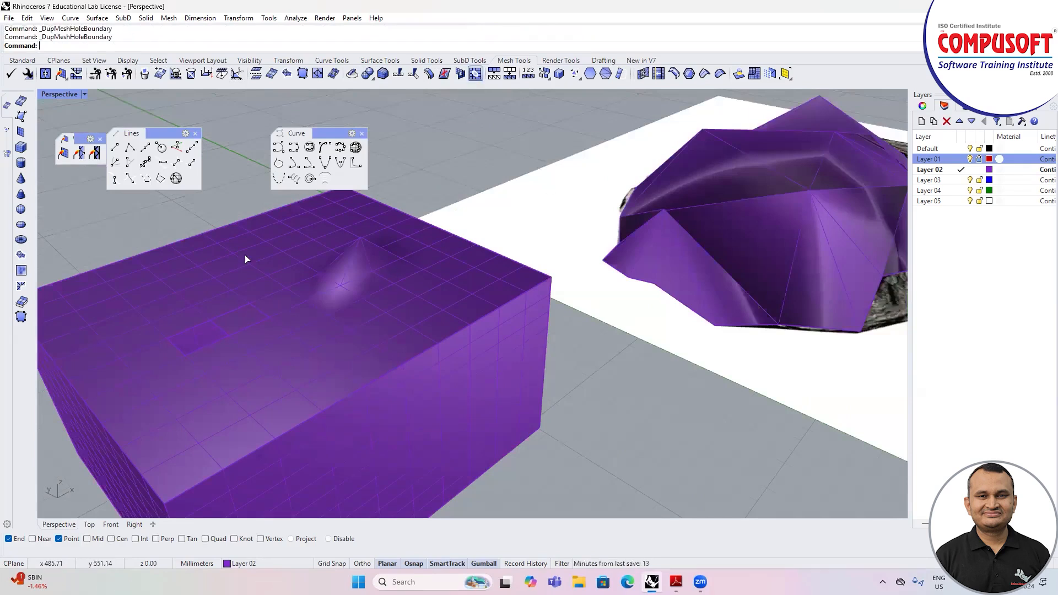
{"action": "left_click", "coordinate": [211, 324]}
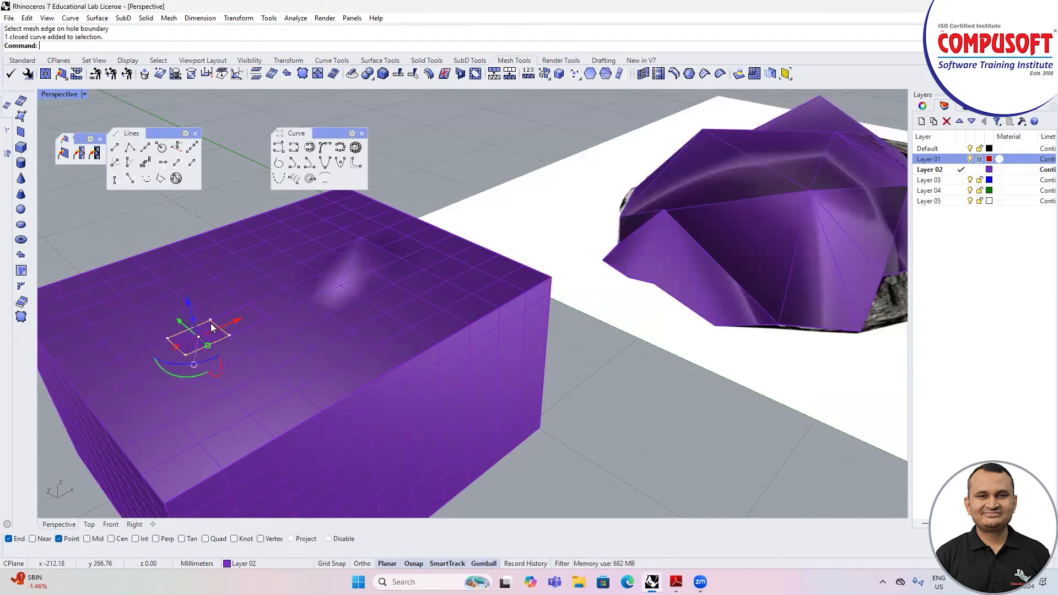
{"action": "left_click_drag", "start_coordinate": [180, 323], "coordinate": [405, 435]}
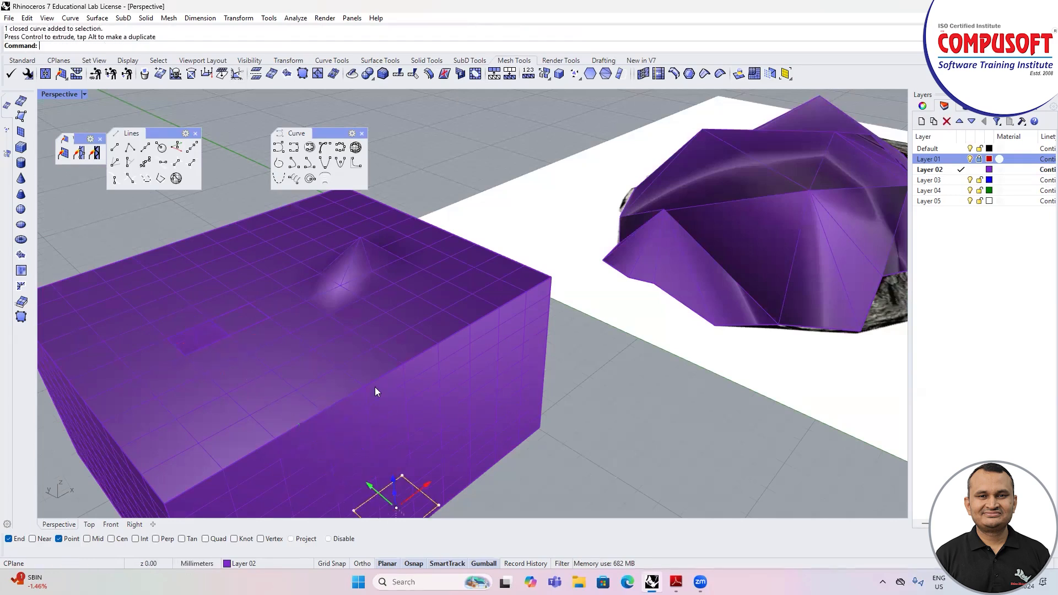
{"action": "scroll", "coordinate": [324, 288], "scroll_direction": "down", "scroll_amount": 7}
{"action": "left_click", "coordinate": [349, 355]}
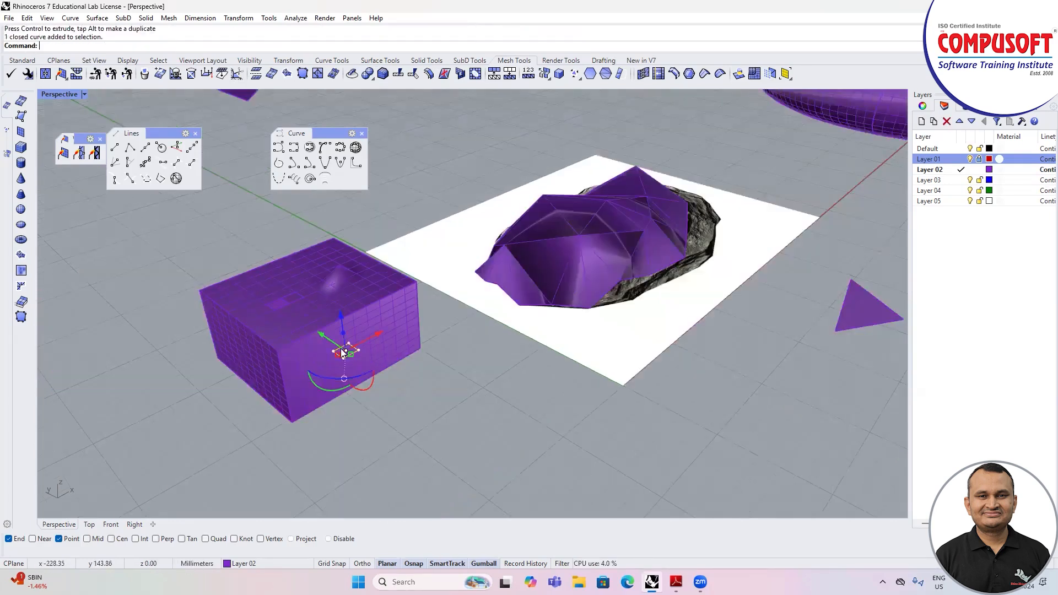
{"action": "left_click_drag", "start_coordinate": [323, 337], "coordinate": [368, 368]}
{"action": "left_click", "coordinate": [464, 379]}
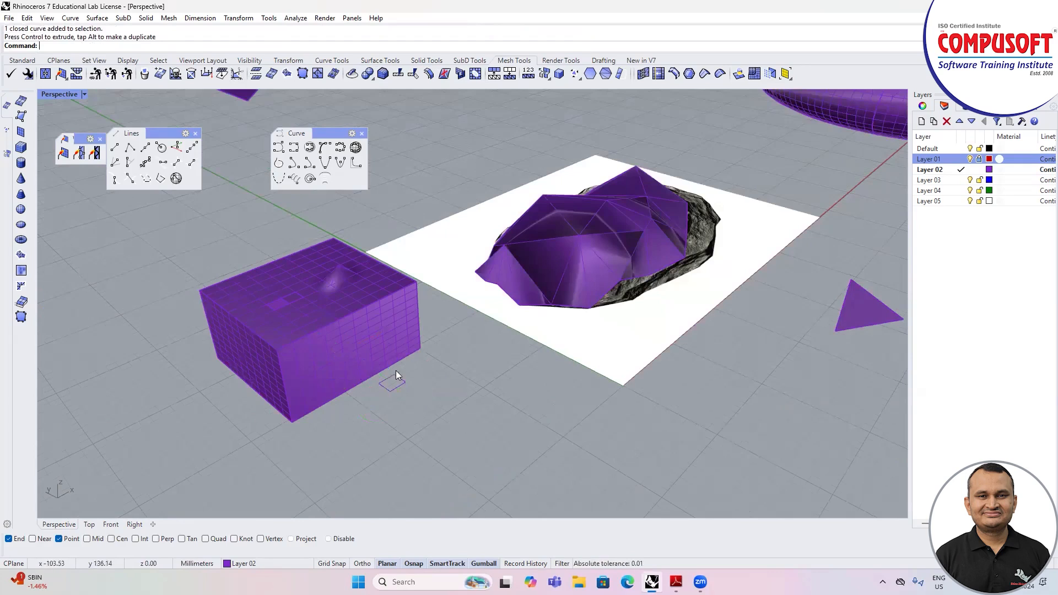
{"action": "scroll", "coordinate": [347, 363], "scroll_direction": "down", "scroll_amount": 5}
{"action": "scroll", "coordinate": [431, 339], "scroll_direction": "up", "scroll_amount": 3}
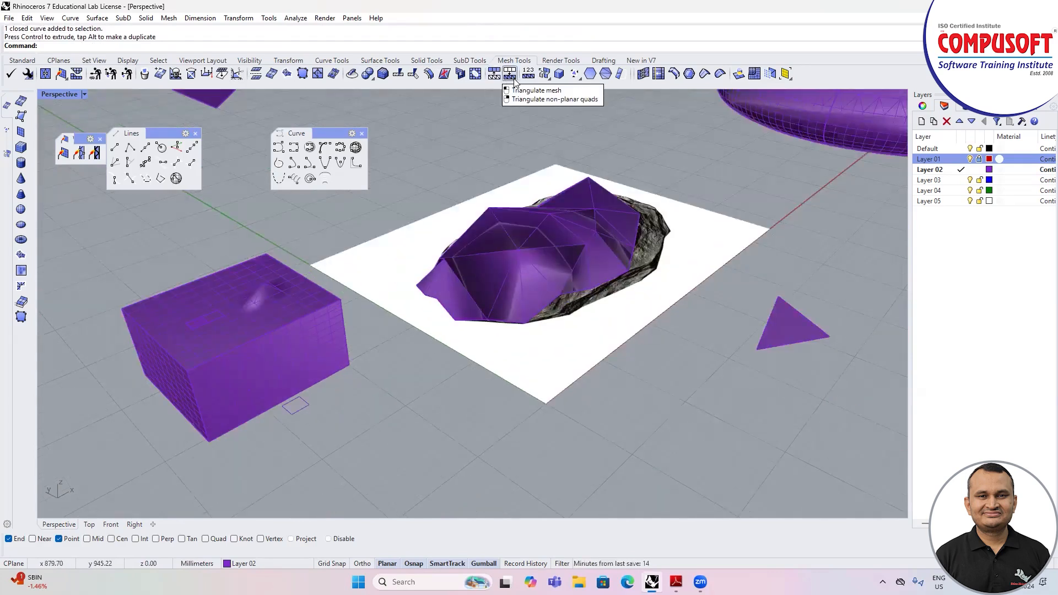
Step: Quad-remesh the double-bulged vase nearest the rock picture with a target quad count of 500 and the preview on
{"action": "scroll", "coordinate": [507, 180], "scroll_direction": "down", "scroll_amount": 6}
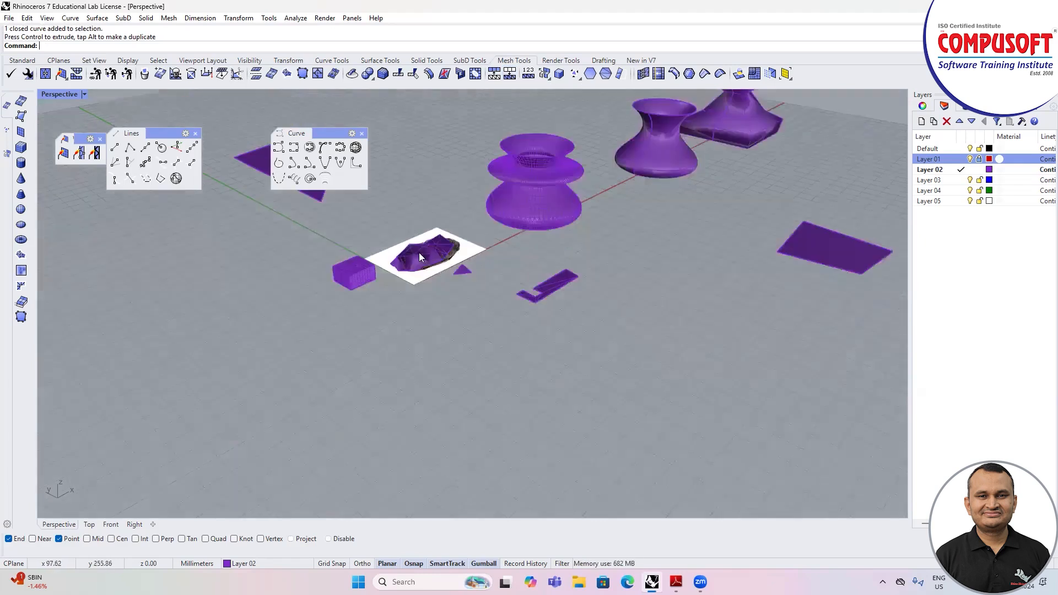
{"action": "scroll", "coordinate": [492, 193], "scroll_direction": "up", "scroll_amount": 2}
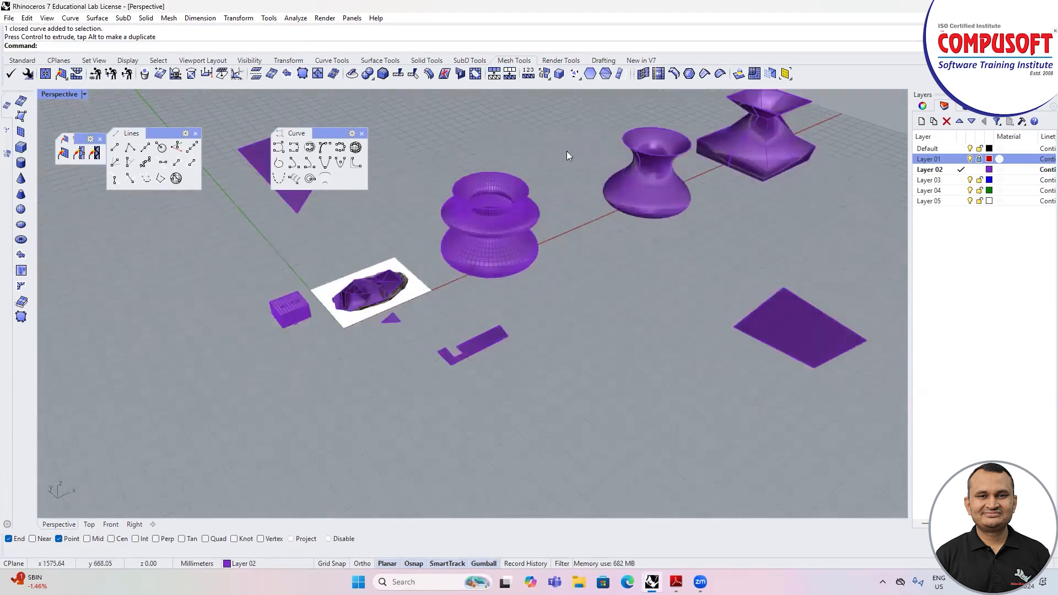
{"action": "left_click", "coordinate": [754, 74]}
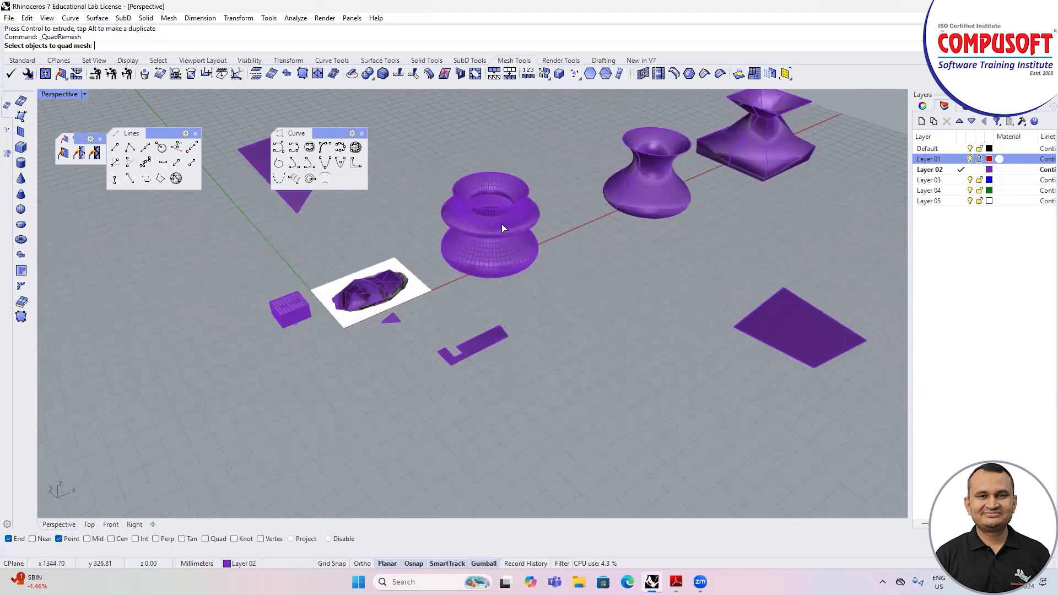
{"action": "left_click", "coordinate": [502, 227]}
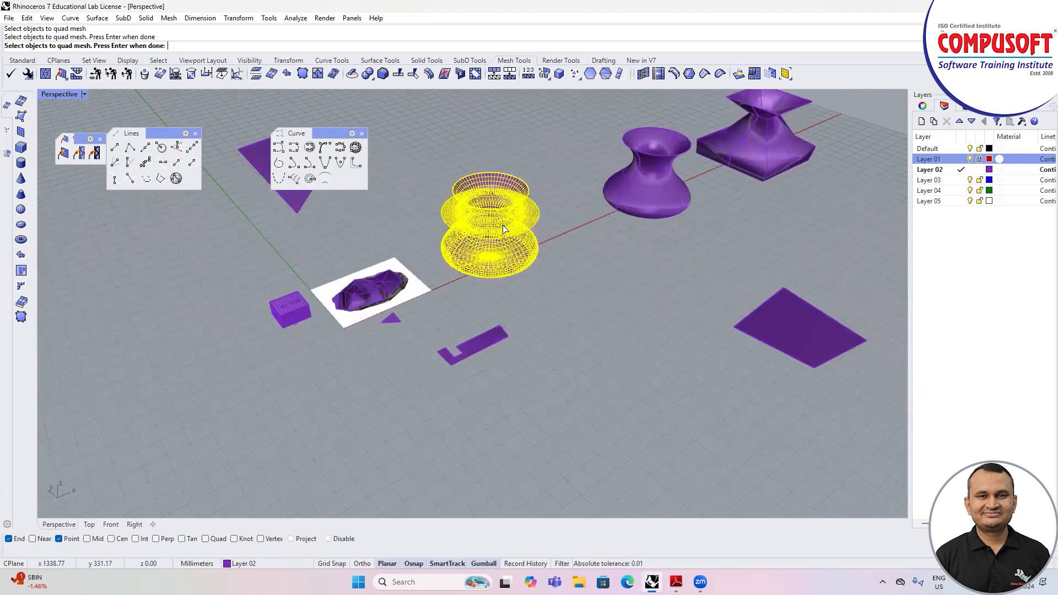
{"action": "key", "text": "Return"}
{"action": "left_click_drag", "start_coordinate": [300, 205], "coordinate": [278, 196]}
{"action": "double_click", "coordinate": [251, 238]}
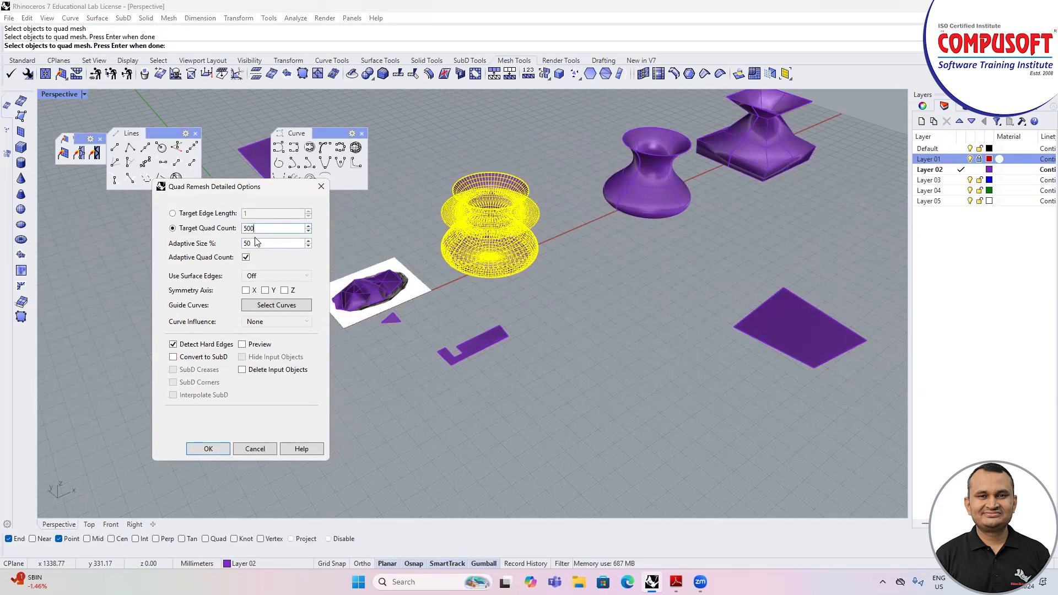
{"action": "left_click", "coordinate": [249, 345]}
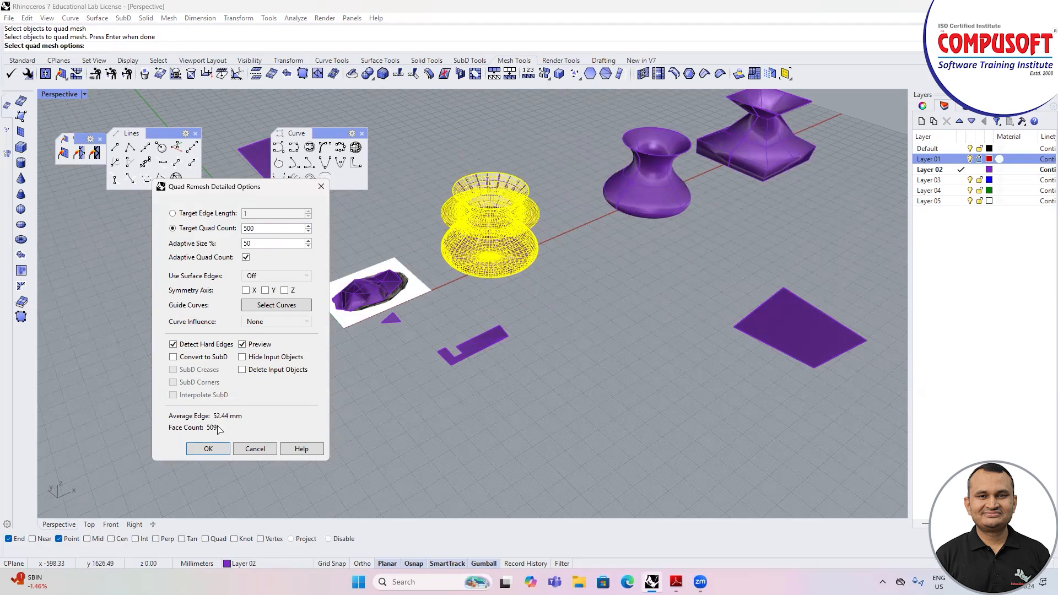
{"action": "left_click", "coordinate": [208, 449]}
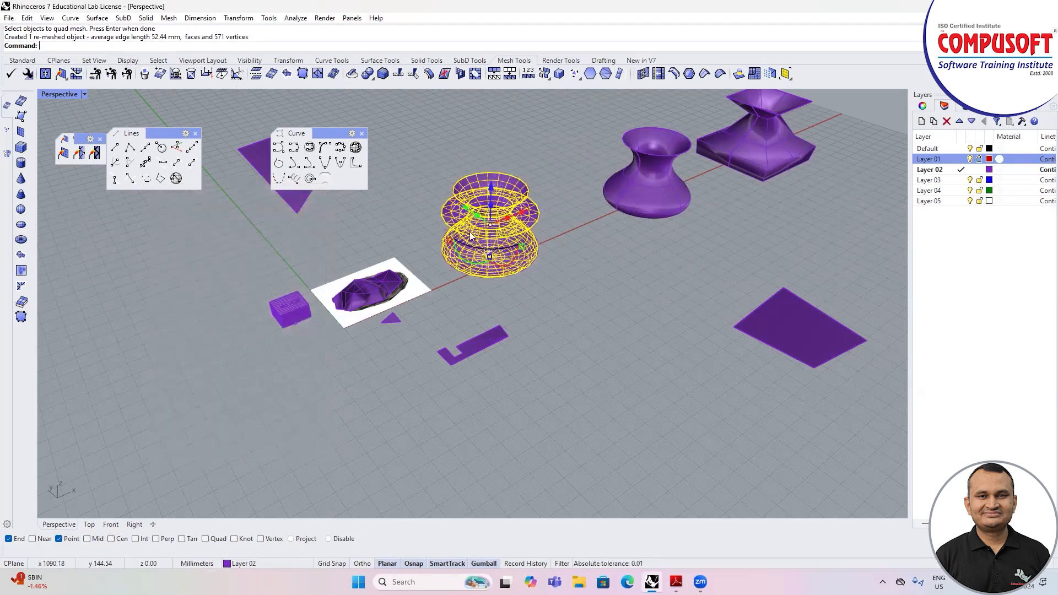
Step: Move the remeshed vase in front of the original and select it to compare their mesh densities
{"action": "left_click_drag", "start_coordinate": [471, 236], "coordinate": [593, 321]}
{"action": "left_click", "coordinate": [676, 338]}
{"action": "right_click_drag", "start_coordinate": [676, 337], "coordinate": [594, 298]}
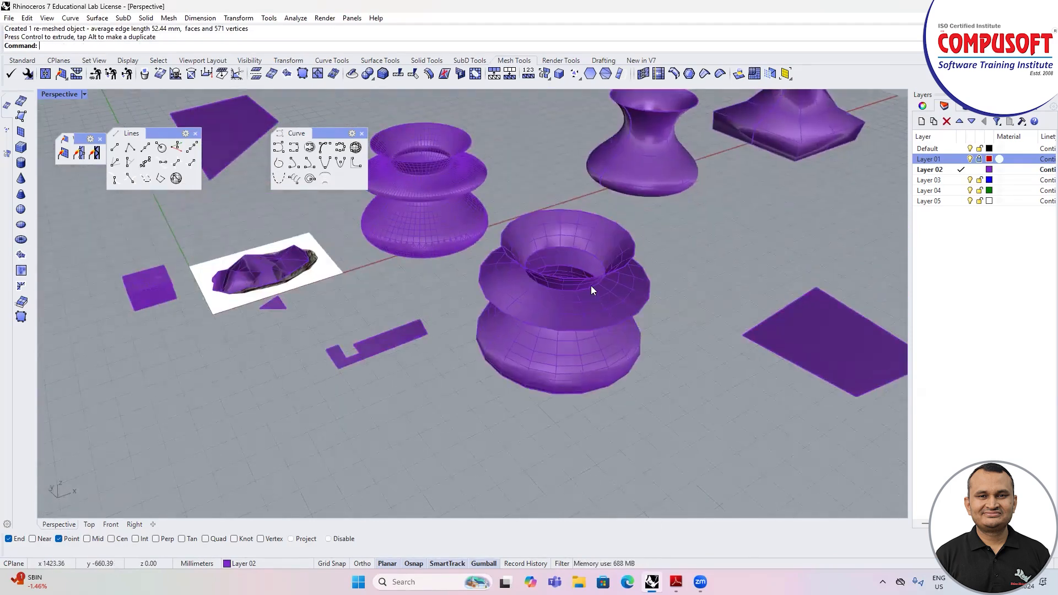
{"action": "left_click", "coordinate": [590, 287]}
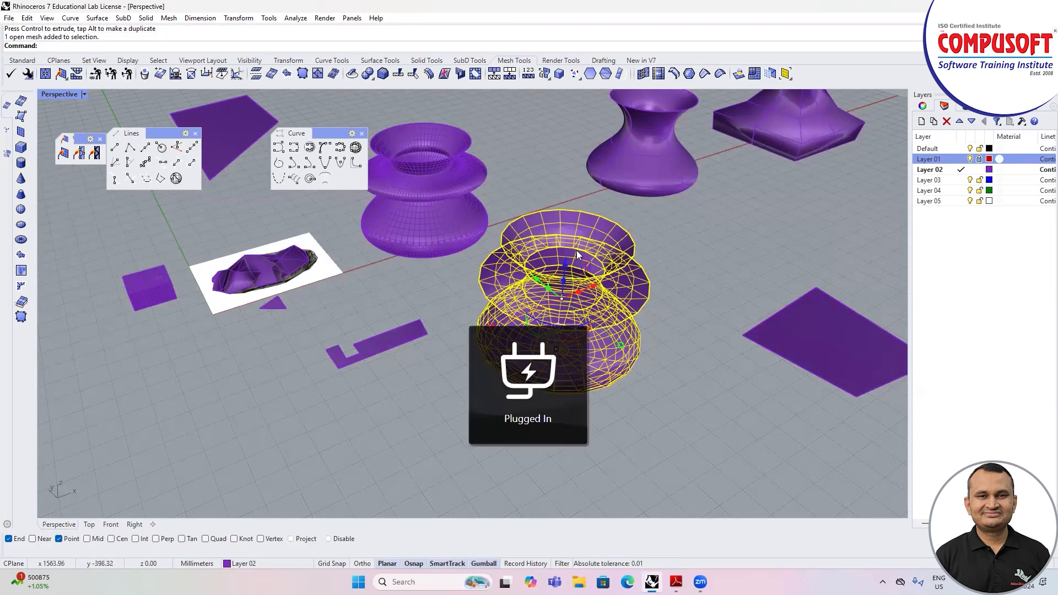
{"action": "scroll", "coordinate": [378, 248], "scroll_direction": "down", "scroll_amount": 2}
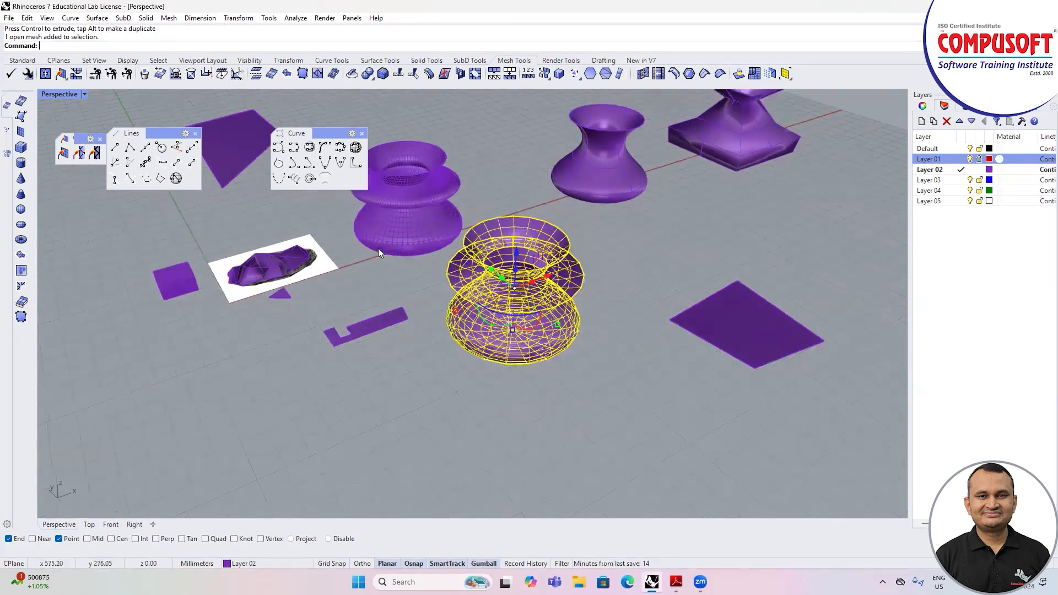
{"action": "scroll", "coordinate": [469, 246], "scroll_direction": "up", "scroll_amount": 2}
{"action": "scroll", "coordinate": [511, 146], "scroll_direction": "down", "scroll_amount": 1}
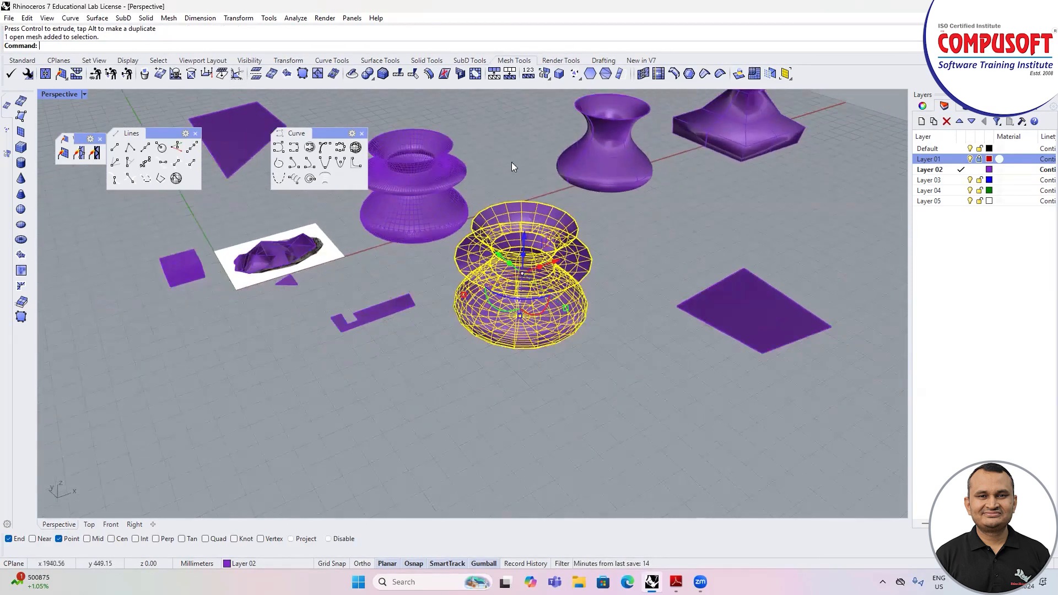
{"action": "scroll", "coordinate": [353, 187], "scroll_direction": "down", "scroll_amount": 4}
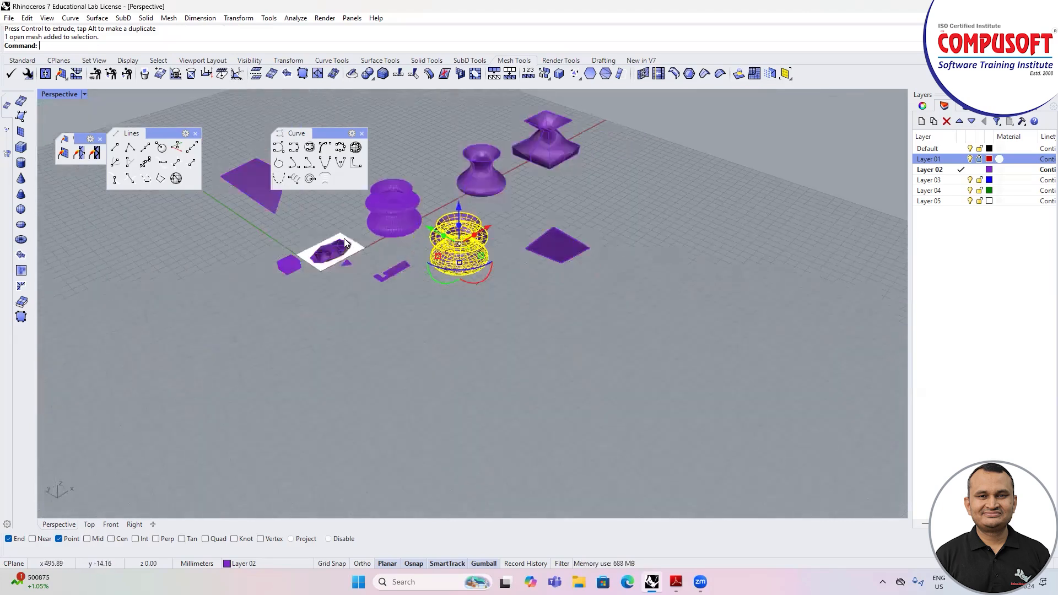
Step: Merge two pairs of coplanar faces on the mesh box's top, near its front corner
{"action": "left_click", "coordinate": [559, 75]}
{"action": "scroll", "coordinate": [391, 248], "scroll_direction": "up", "scroll_amount": 1}
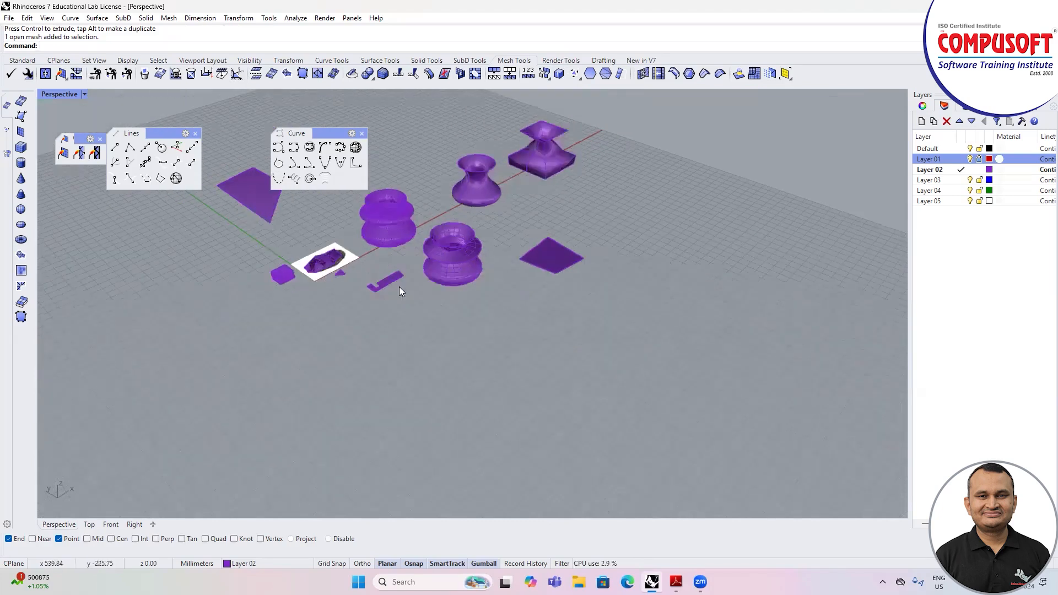
{"action": "scroll", "coordinate": [399, 288], "scroll_direction": "up", "scroll_amount": 5}
{"action": "left_click", "coordinate": [559, 74]}
{"action": "left_click", "coordinate": [319, 347]}
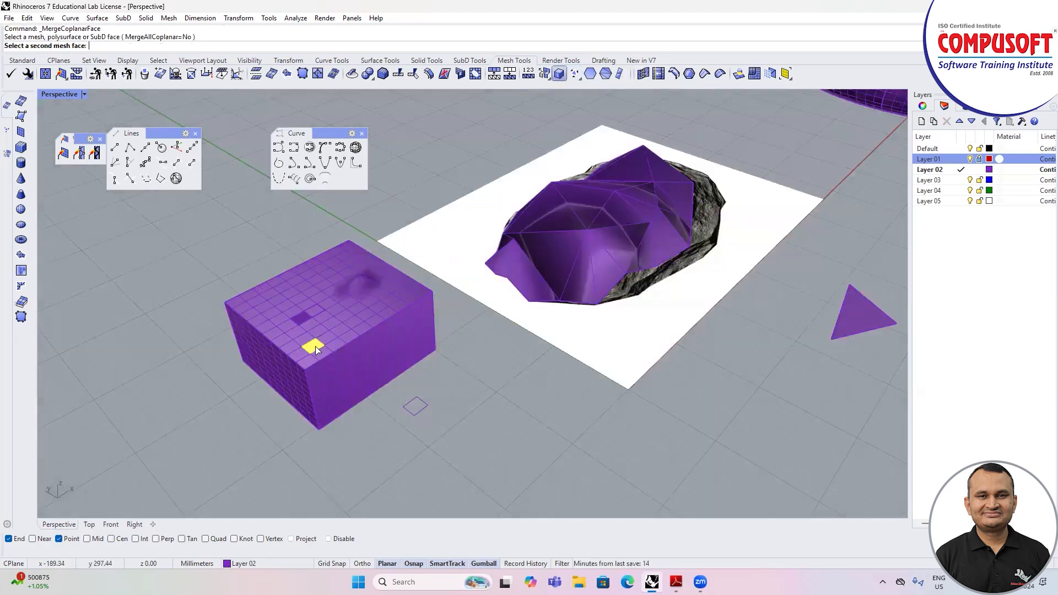
{"action": "left_click", "coordinate": [302, 338]}
{"action": "scroll", "coordinate": [298, 337], "scroll_direction": "up", "scroll_amount": 5}
{"action": "key", "text": "Return"}
{"action": "left_click", "coordinate": [352, 325]}
{"action": "left_click", "coordinate": [322, 333]}
{"action": "scroll", "coordinate": [295, 309], "scroll_direction": "down", "scroll_amount": 5}
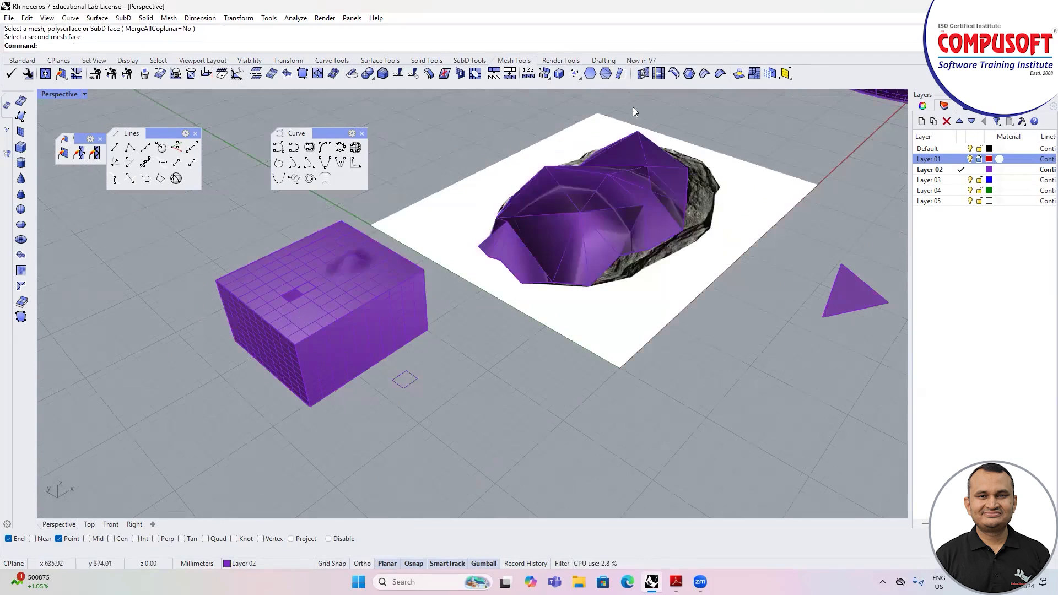
Step: Start a mesh box and turn on the Near, Mid, Cen, Int, Perp, Tan, Quad, Knot and Vertex object snaps
{"action": "left_click", "coordinate": [22, 148]}
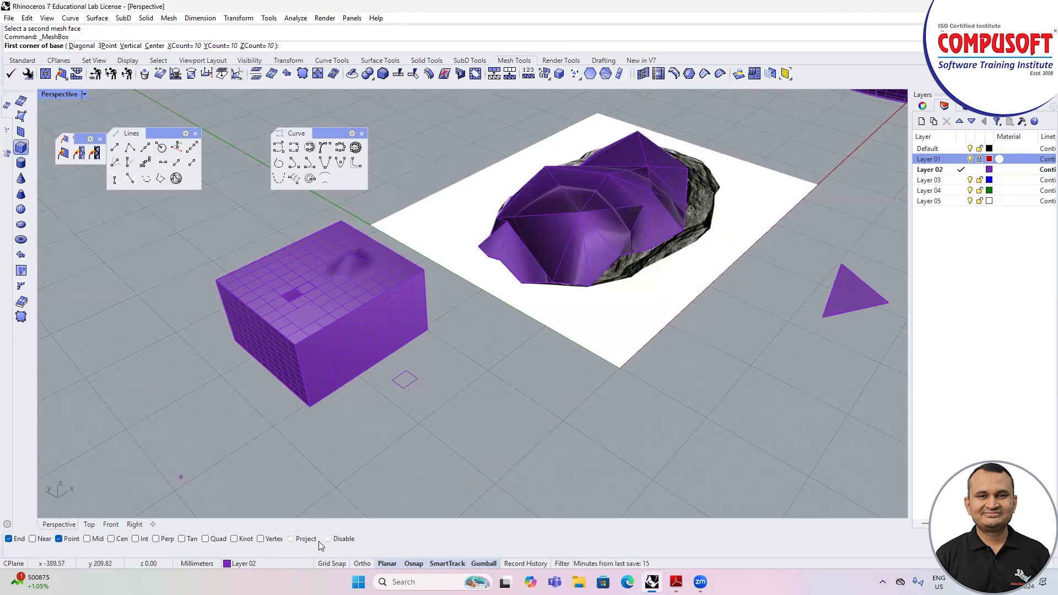
{"action": "left_click", "coordinate": [303, 541]}
{"action": "left_click", "coordinate": [260, 539]}
{"action": "left_click", "coordinate": [233, 539]}
{"action": "left_click", "coordinate": [205, 539]}
{"action": "left_click", "coordinate": [182, 538]}
{"action": "left_click", "coordinate": [156, 539]}
{"action": "left_click", "coordinate": [135, 539]}
{"action": "left_click", "coordinate": [111, 539]}
{"action": "left_click", "coordinate": [86, 539]}
{"action": "left_click", "coordinate": [32, 539]}
Step: Draw a tall mesh box on top of the existing mesh box, with its base starting at the top's outer corner
{"action": "left_click", "coordinate": [214, 278]}
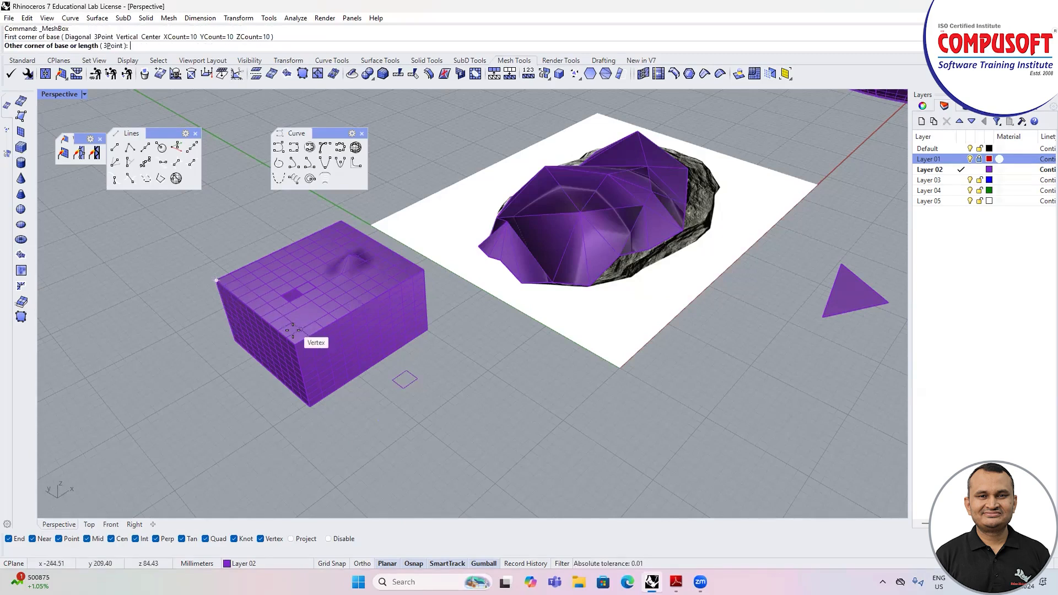
{"action": "left_click", "coordinate": [329, 313]}
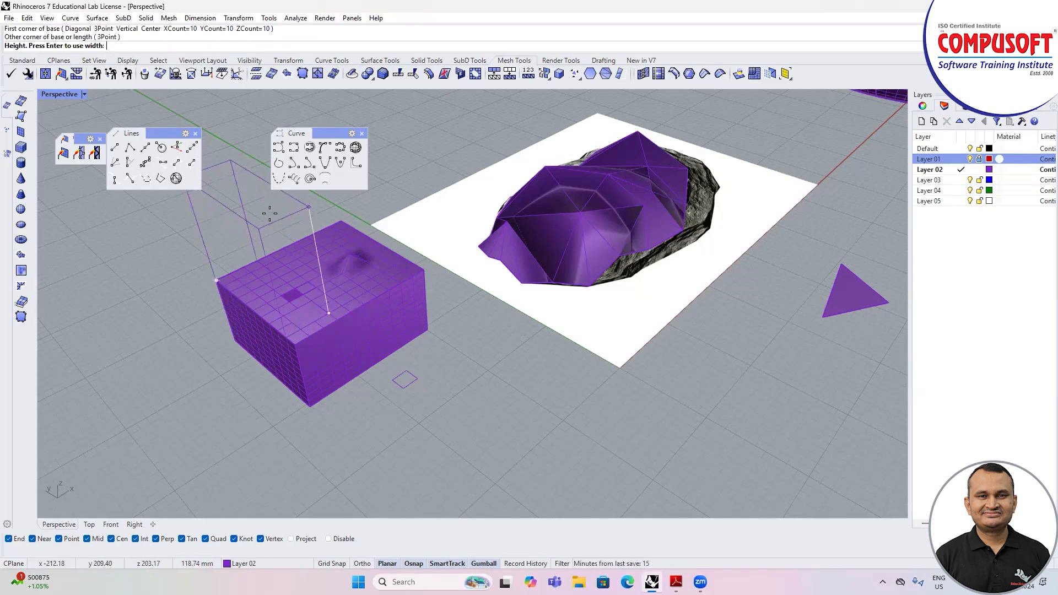
{"action": "left_click", "coordinate": [273, 215]}
{"action": "scroll", "coordinate": [313, 336], "scroll_direction": "down", "scroll_amount": 6}
{"action": "scroll", "coordinate": [411, 253], "scroll_direction": "up", "scroll_amount": 2}
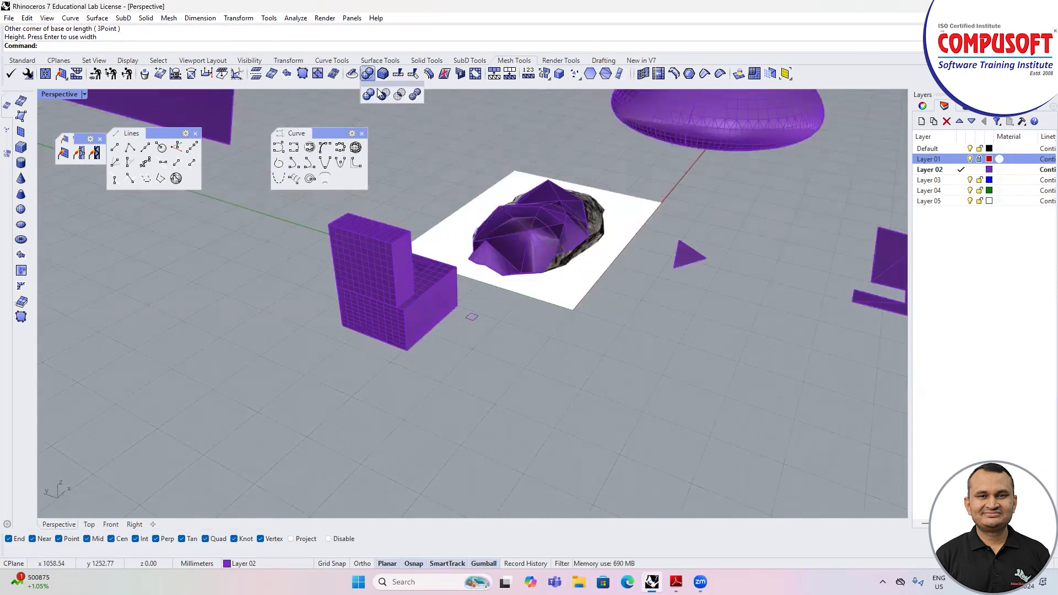
Step: Try a Mesh Boolean Union of the tall box and the box beneath it, and undo it
{"action": "left_click", "coordinate": [373, 80]}
{"action": "left_click", "coordinate": [374, 242]}
{"action": "left_click", "coordinate": [417, 302]}
{"action": "key", "text": "Return"}
{"action": "key", "text": "ctrl+z"}
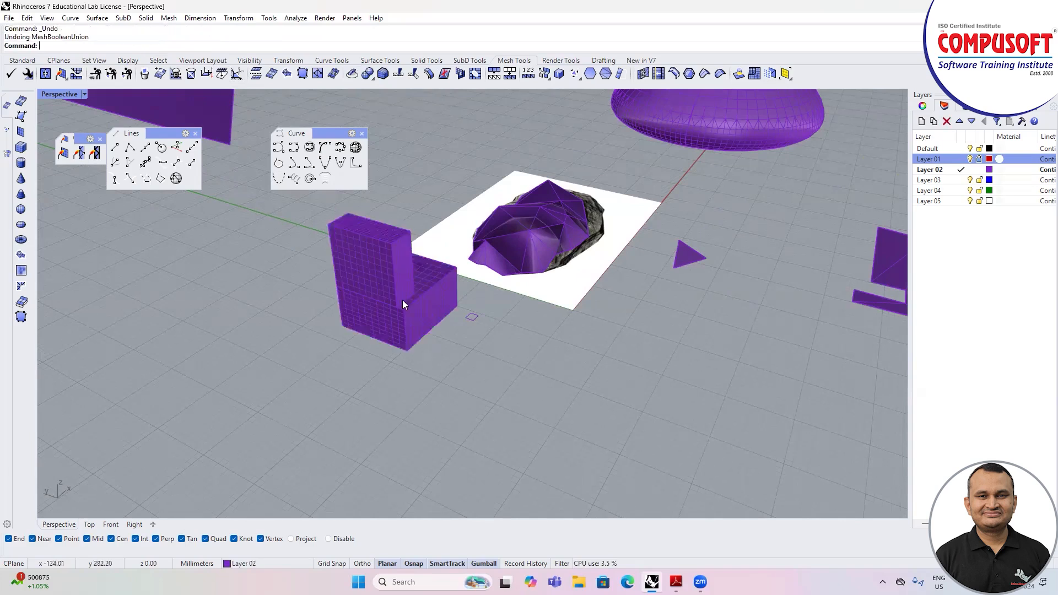
Step: Draw a long, low mesh box on the open ground in front of the two stacked boxes
{"action": "scroll", "coordinate": [403, 300], "scroll_direction": "down", "scroll_amount": 2}
{"action": "scroll", "coordinate": [380, 259], "scroll_direction": "up", "scroll_amount": 5}
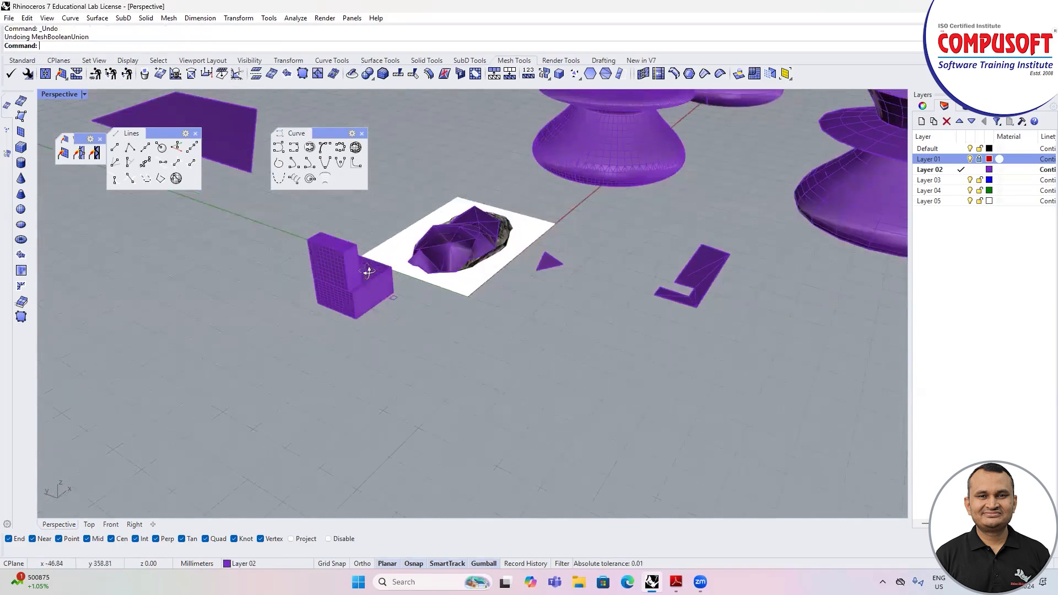
{"action": "right_click_drag", "start_coordinate": [383, 284], "coordinate": [374, 262]}
{"action": "scroll", "coordinate": [341, 270], "scroll_direction": "down", "scroll_amount": 4}
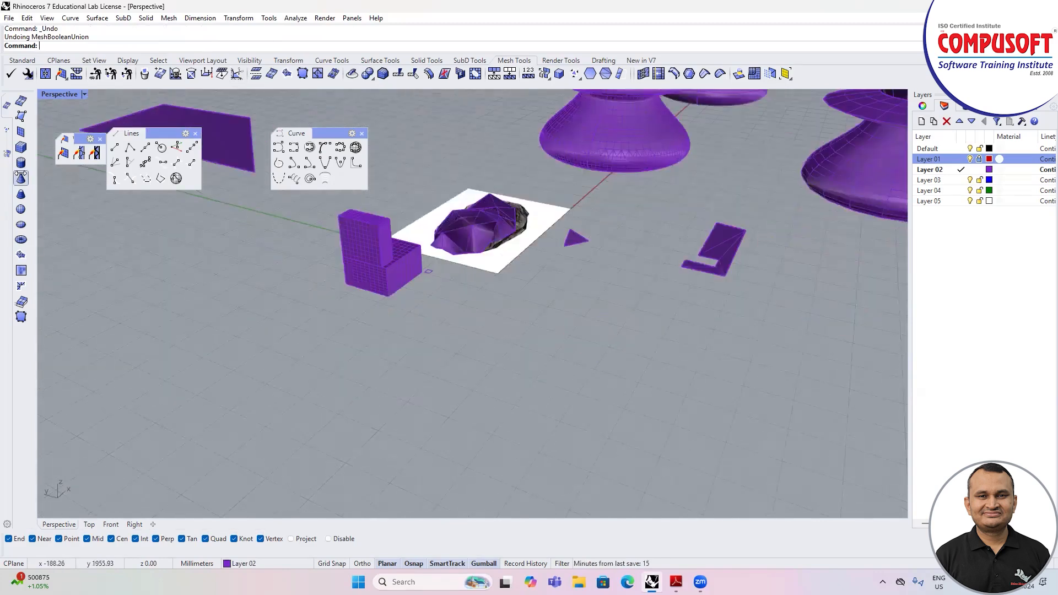
{"action": "left_click", "coordinate": [21, 147]}
{"action": "left_click", "coordinate": [189, 364]}
{"action": "left_click", "coordinate": [301, 380]}
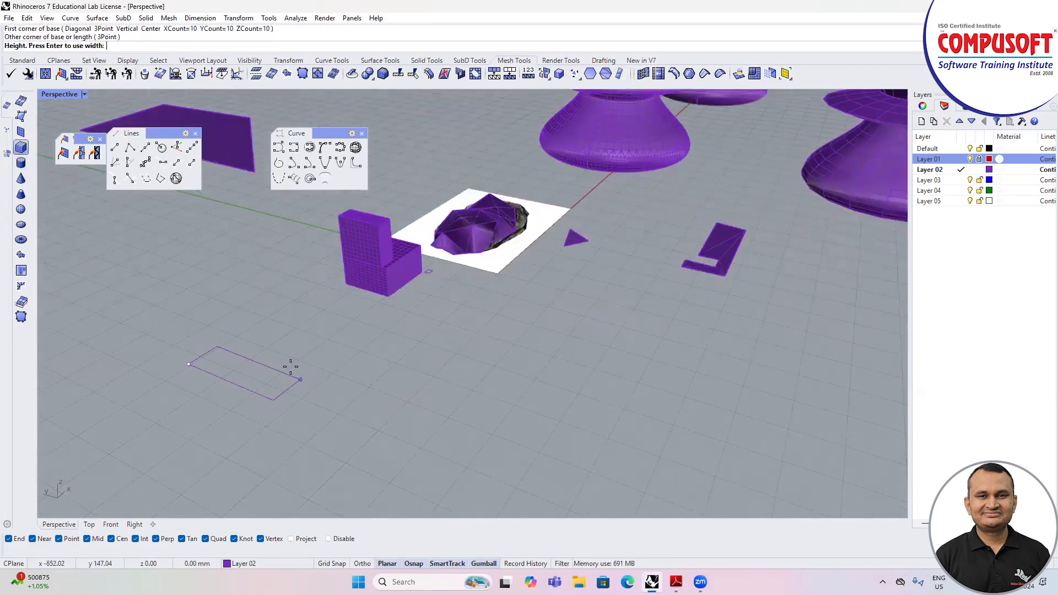
{"action": "left_click", "coordinate": [289, 351]}
Step: Draw an upright mesh box on the long box's top, starting at the vertex of its far-end corner
{"action": "right_click", "coordinate": [286, 352]}
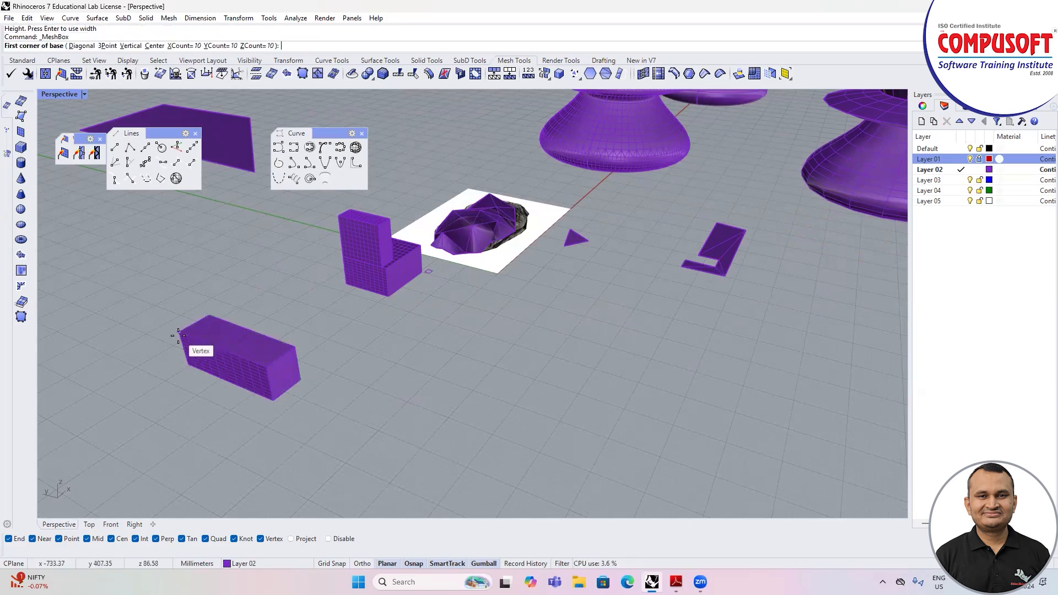
{"action": "scroll", "coordinate": [184, 330], "scroll_direction": "up", "scroll_amount": 6}
{"action": "left_click", "coordinate": [216, 296]}
{"action": "scroll", "coordinate": [216, 296], "scroll_direction": "down", "scroll_amount": 6}
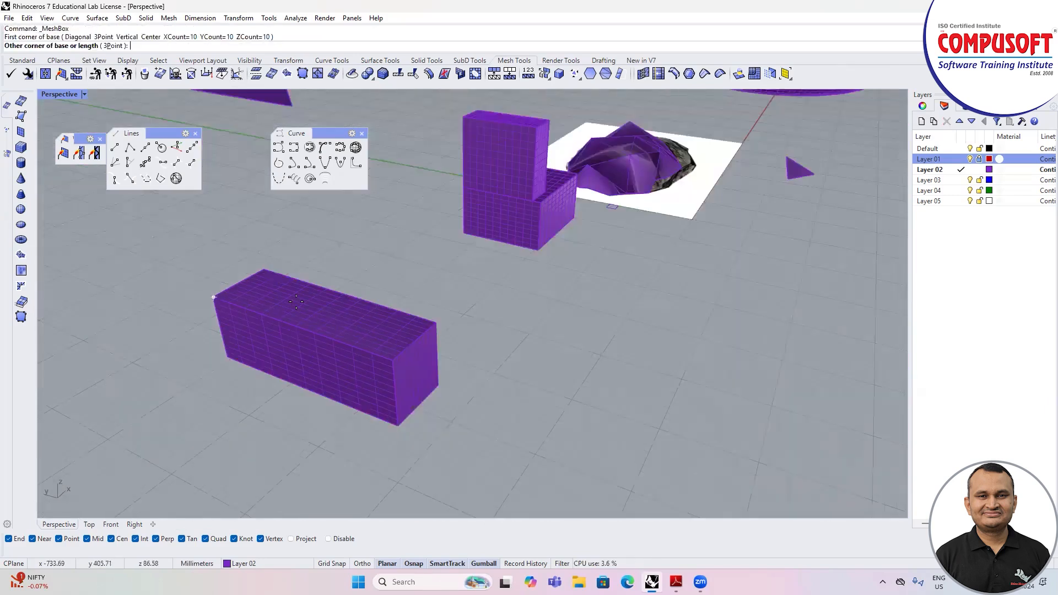
{"action": "left_click", "coordinate": [326, 306]}
{"action": "left_click", "coordinate": [307, 228]}
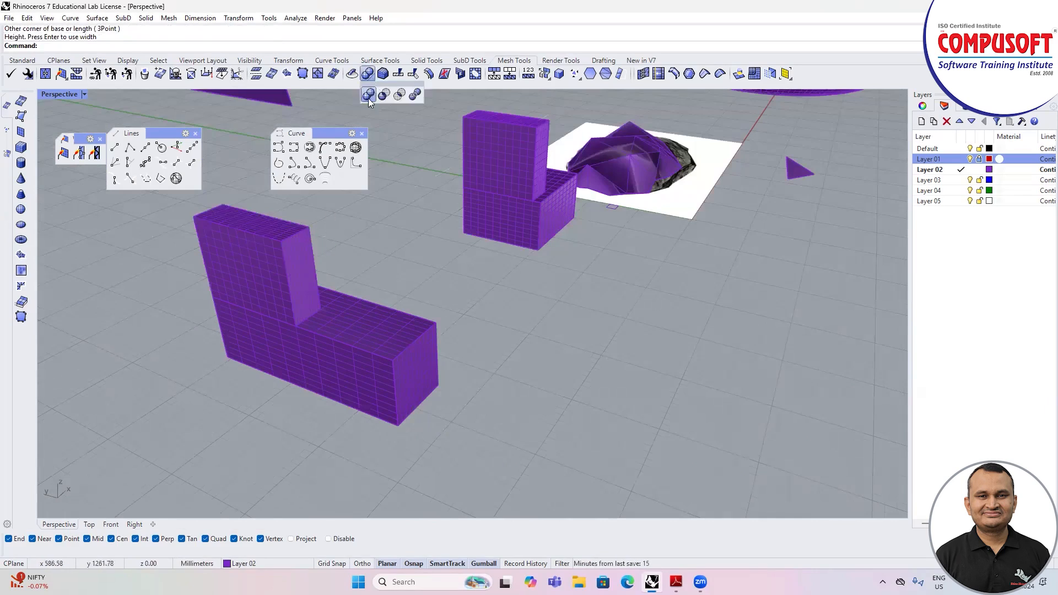
Step: Try to join the upright box and the long box with Mesh Boolean Union, and select the result to check it
{"action": "left_click", "coordinate": [371, 77]}
{"action": "left_click", "coordinate": [292, 242]}
{"action": "left_click", "coordinate": [340, 300]}
{"action": "right_click", "coordinate": [339, 301]}
{"action": "left_click", "coordinate": [313, 292]}
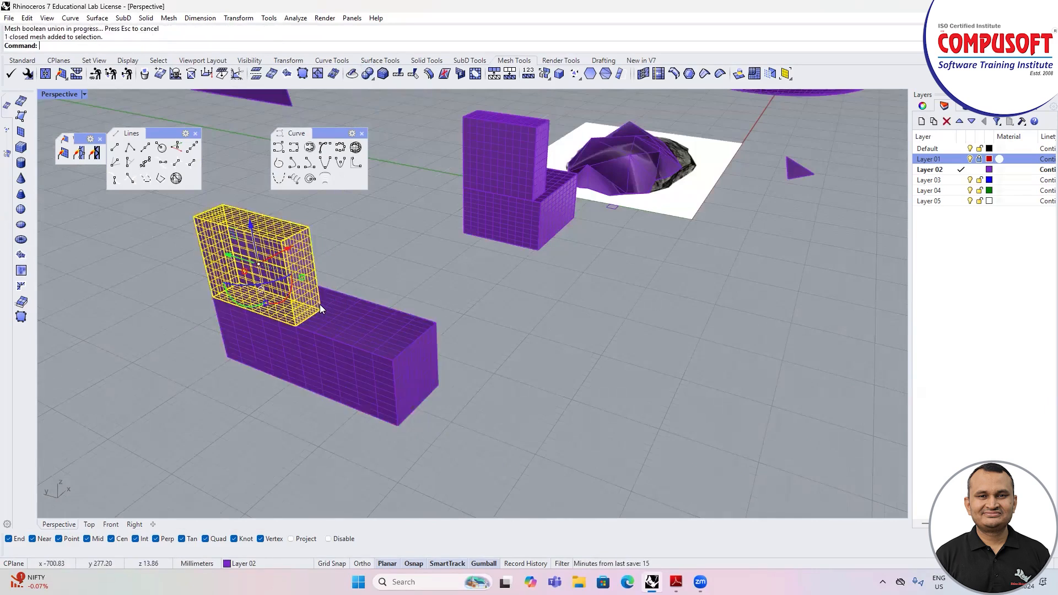
Step: Repeat the Mesh Boolean Union on the long box and the upright box
{"action": "right_click", "coordinate": [305, 280]}
{"action": "right_click", "coordinate": [304, 278]}
{"action": "left_click", "coordinate": [303, 276]}
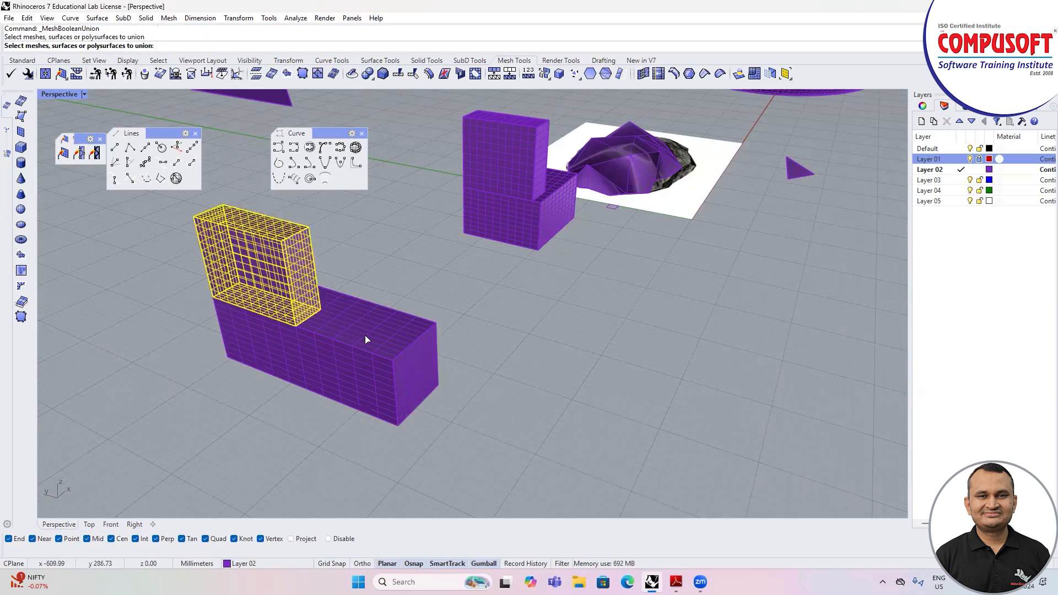
{"action": "right_click", "coordinate": [365, 335]}
{"action": "left_click", "coordinate": [365, 335]}
{"action": "left_click", "coordinate": [289, 260]}
{"action": "right_click", "coordinate": [289, 260]}
{"action": "right_click_drag", "start_coordinate": [329, 293], "coordinate": [385, 300]}
{"action": "scroll", "coordinate": [415, 296], "scroll_direction": "down", "scroll_amount": 5}
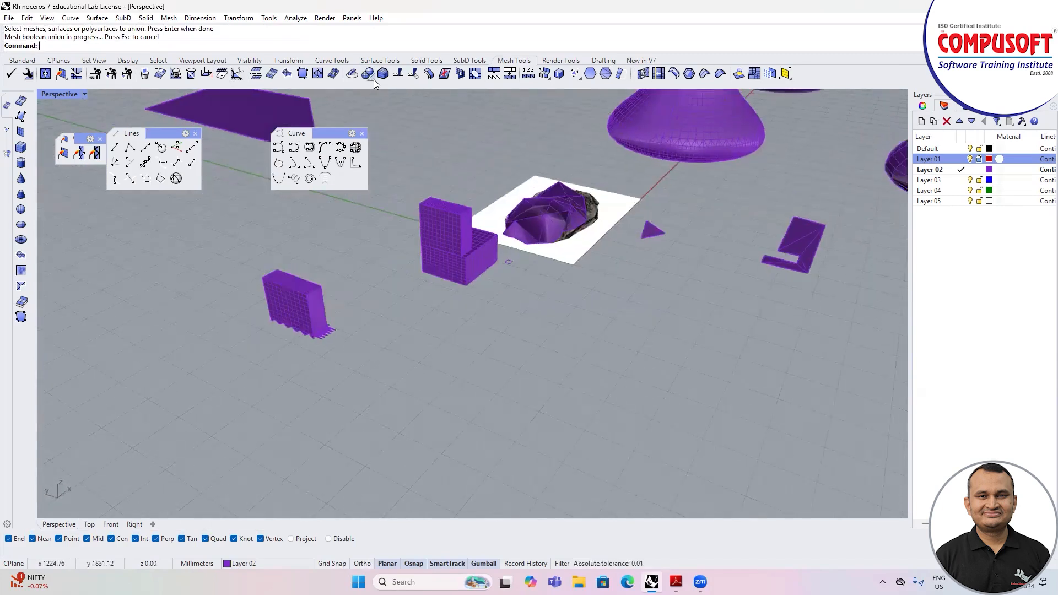
Step: Undo the last mesh union and select the upright box to check whether it is separate
{"action": "left_click", "coordinate": [371, 77]}
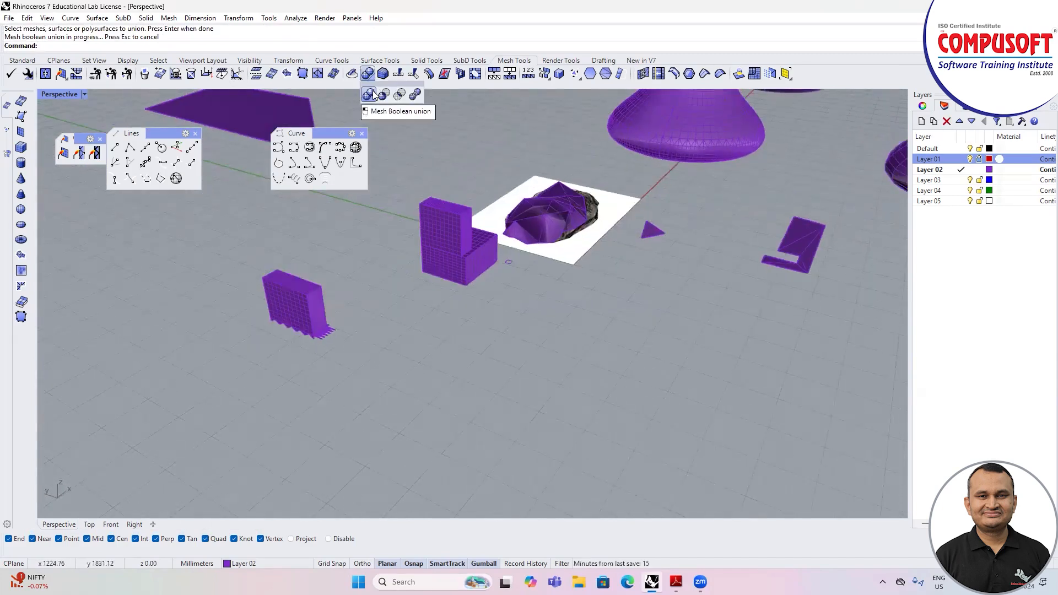
{"action": "scroll", "coordinate": [318, 288], "scroll_direction": "up", "scroll_amount": 2}
{"action": "scroll", "coordinate": [292, 308], "scroll_direction": "down", "scroll_amount": 4}
{"action": "mouse_move", "coordinate": [292, 307]}
{"action": "right_mouse_down"}
{"action": "mouse_move", "coordinate": [315, 301]}
{"action": "mouse_move", "coordinate": [300, 266]}
{"action": "mouse_move", "coordinate": [307, 307]}
{"action": "right_mouse_up"}
{"action": "scroll", "coordinate": [381, 304], "scroll_direction": "up", "scroll_amount": 6}
{"action": "mouse_move", "coordinate": [382, 304]}
{"action": "right_mouse_down"}
{"action": "mouse_move", "coordinate": [369, 310]}
{"action": "mouse_move", "coordinate": [373, 302]}
{"action": "right_mouse_up"}
{"action": "key", "text": "ctrl+z"}
{"action": "scroll", "coordinate": [359, 299], "scroll_direction": "down", "scroll_amount": 4}
{"action": "left_click", "coordinate": [311, 291]}
{"action": "key", "text": "Escape"}
{"action": "scroll", "coordinate": [318, 325], "scroll_direction": "up", "scroll_amount": 2}
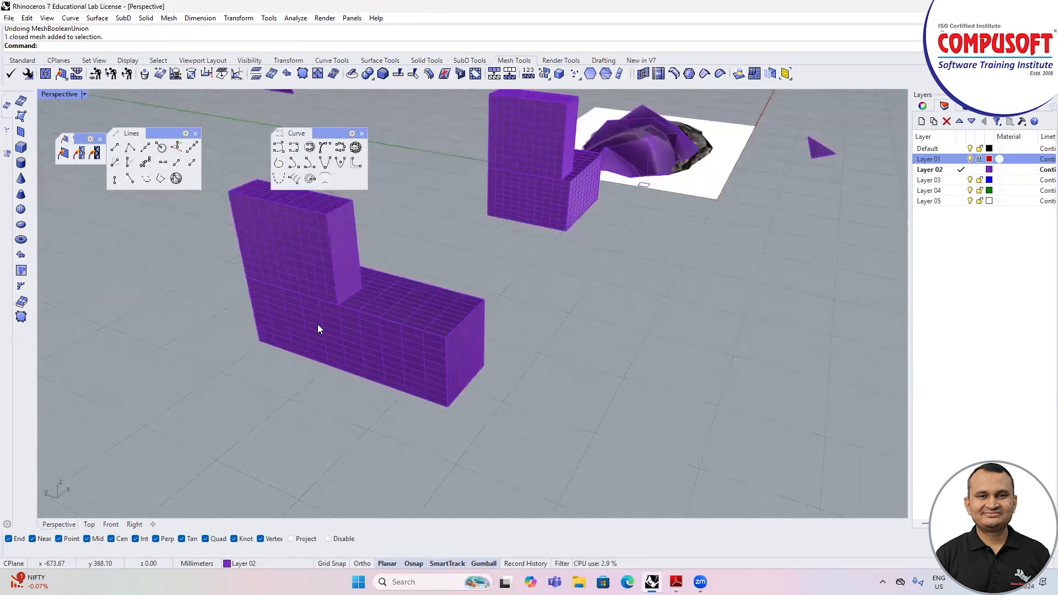
Step: Delete the upright mesh box standing on the long box
{"action": "scroll", "coordinate": [320, 328], "scroll_direction": "up", "scroll_amount": 4}
{"action": "scroll", "coordinate": [322, 331], "scroll_direction": "down", "scroll_amount": 5}
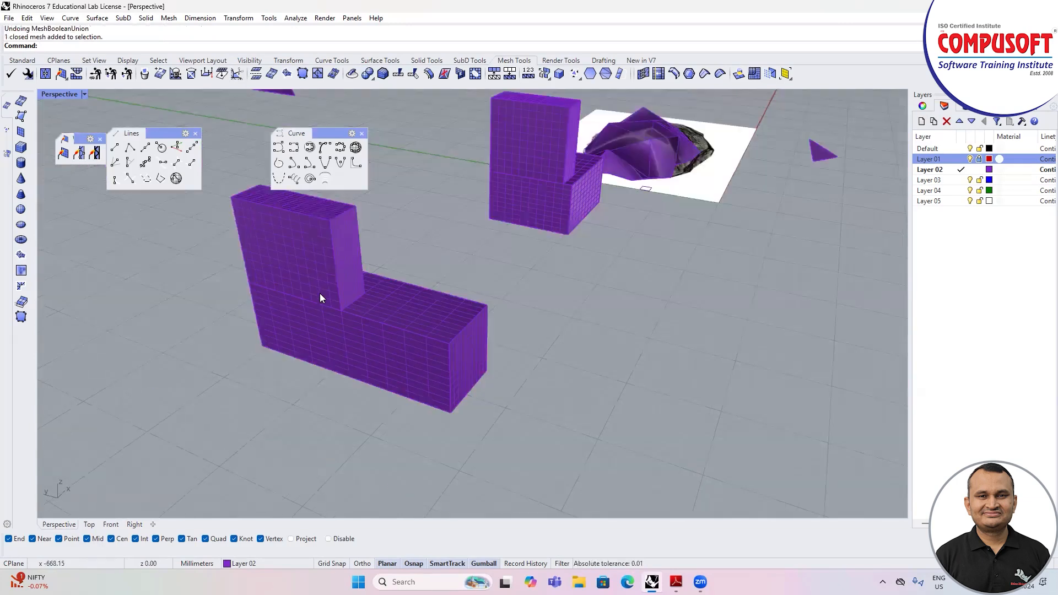
{"action": "left_click", "coordinate": [319, 289]}
{"action": "key", "text": "Escape"}
{"action": "right_click_drag", "start_coordinate": [350, 308], "coordinate": [418, 321]}
{"action": "left_click", "coordinate": [417, 316]}
{"action": "key", "text": "Delete"}
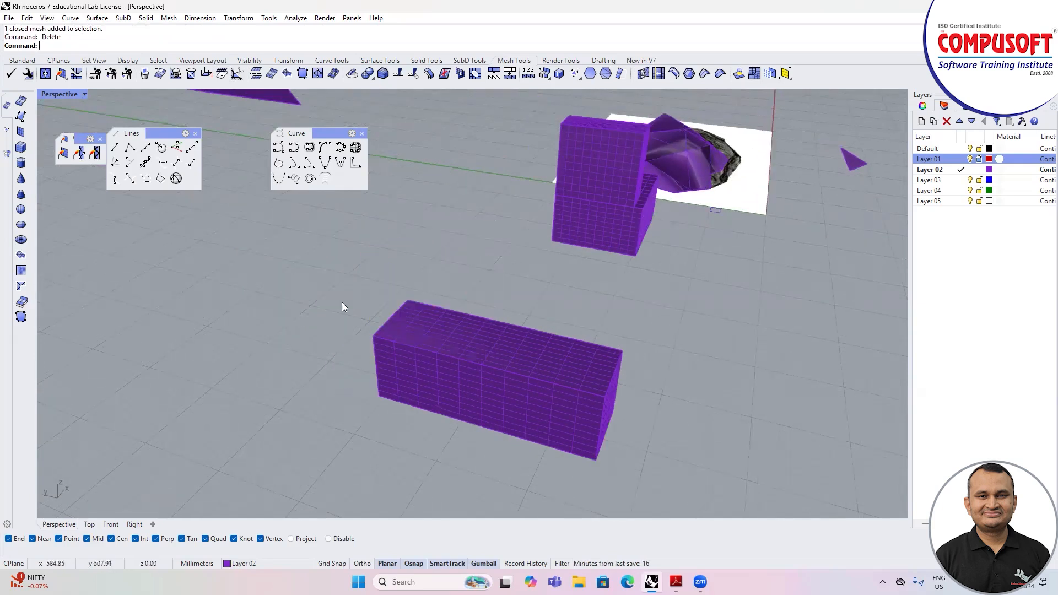
Step: Draw a new upright mesh box on the long box's top, at the opposite end, with its base snapped to the mesh vertices
{"action": "left_click", "coordinate": [21, 150]}
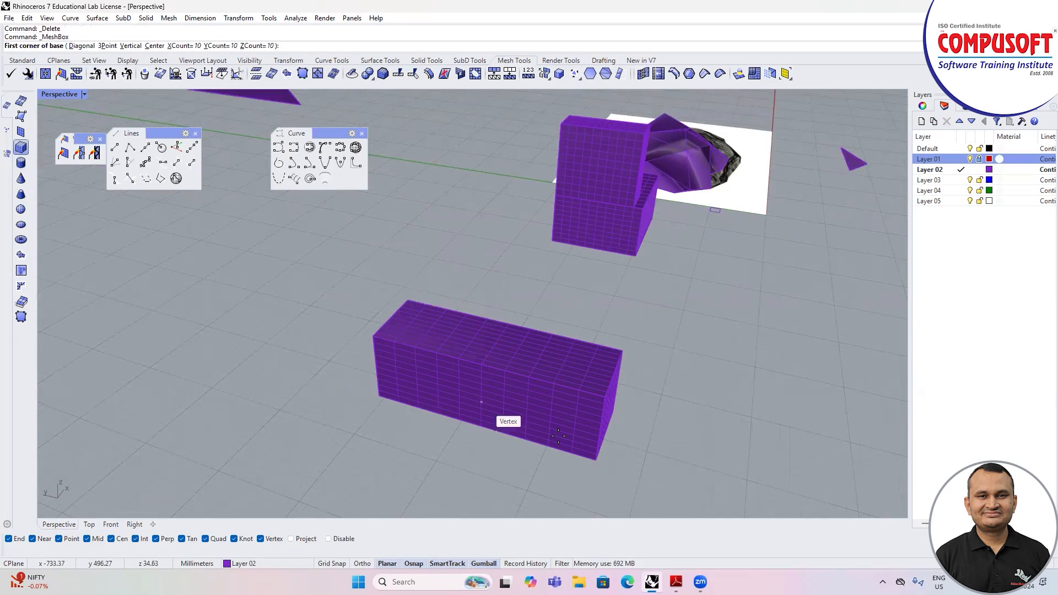
{"action": "left_click", "coordinate": [606, 396]}
{"action": "scroll", "coordinate": [574, 368], "scroll_direction": "up", "scroll_amount": 5}
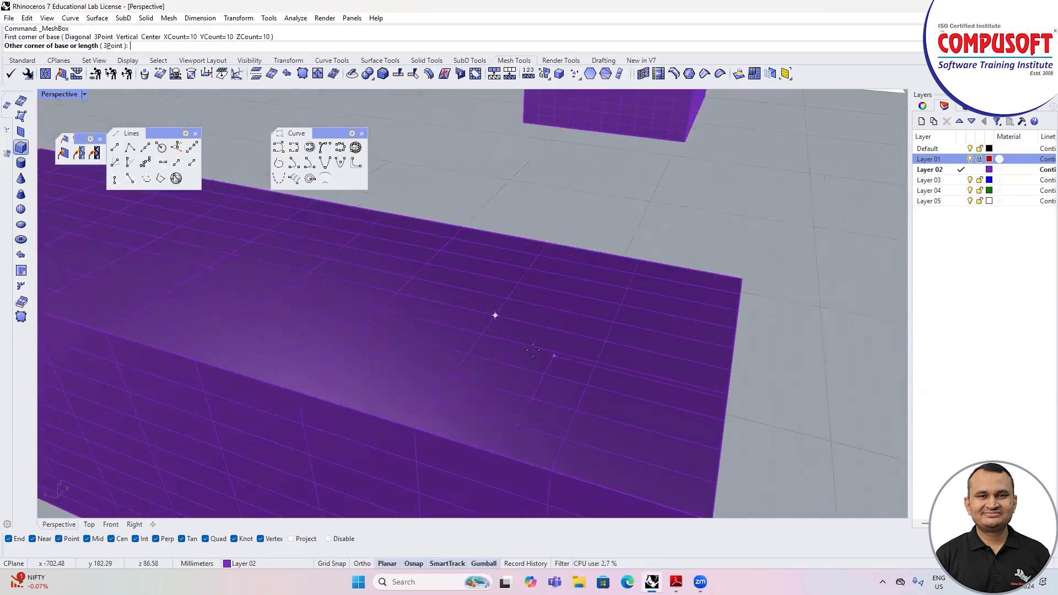
{"action": "left_click", "coordinate": [436, 278]}
{"action": "scroll", "coordinate": [436, 278], "scroll_direction": "down", "scroll_amount": 5}
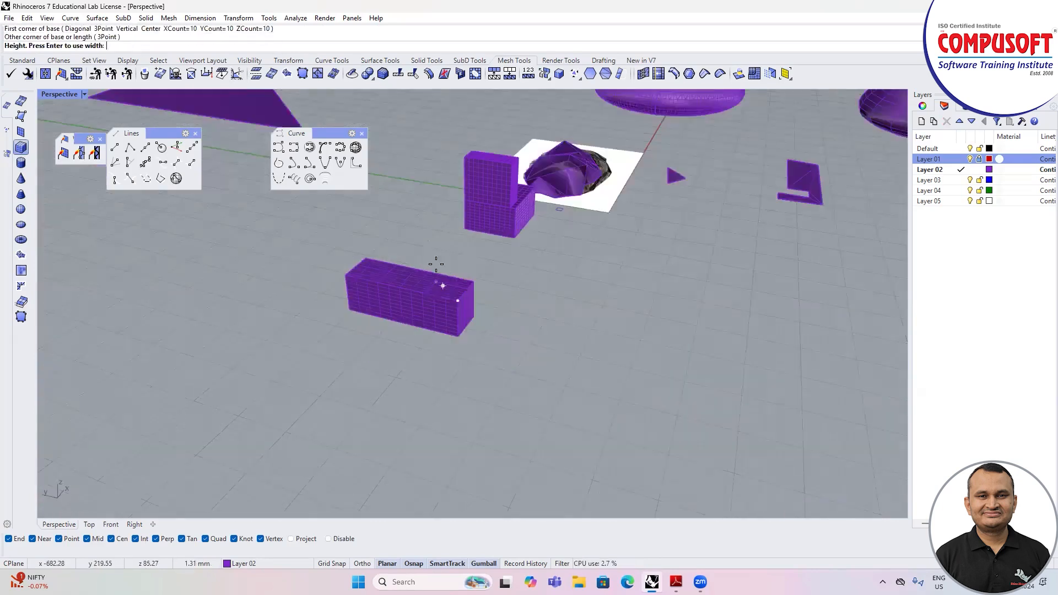
{"action": "left_click", "coordinate": [456, 248]}
{"action": "scroll", "coordinate": [530, 294], "scroll_direction": "down", "scroll_amount": 3}
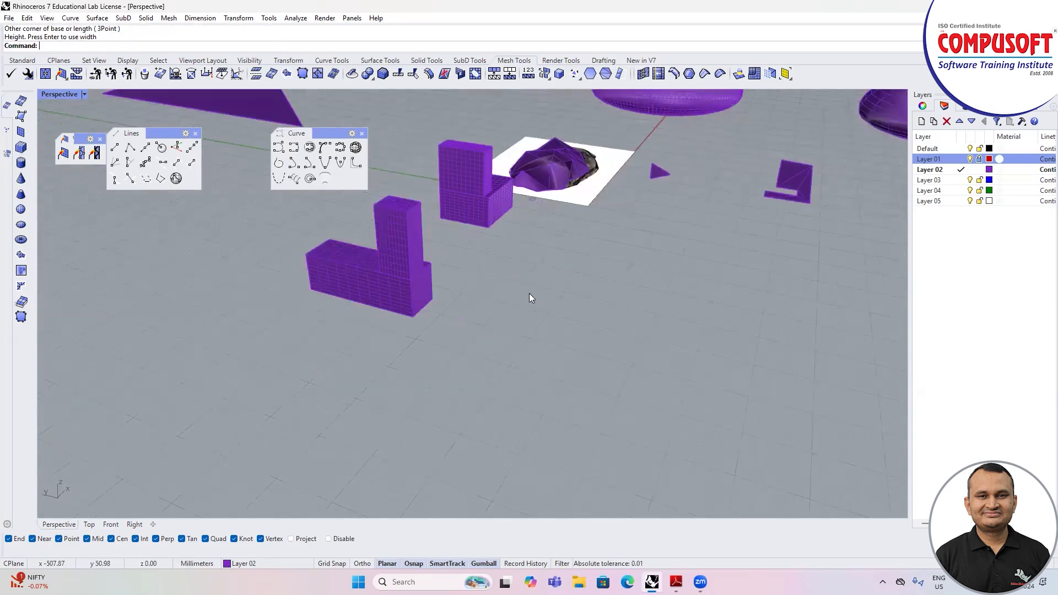
Step: Try a Mesh Boolean Union of the new upright box and the long box, and select the result to check it
{"action": "left_click", "coordinate": [367, 73]}
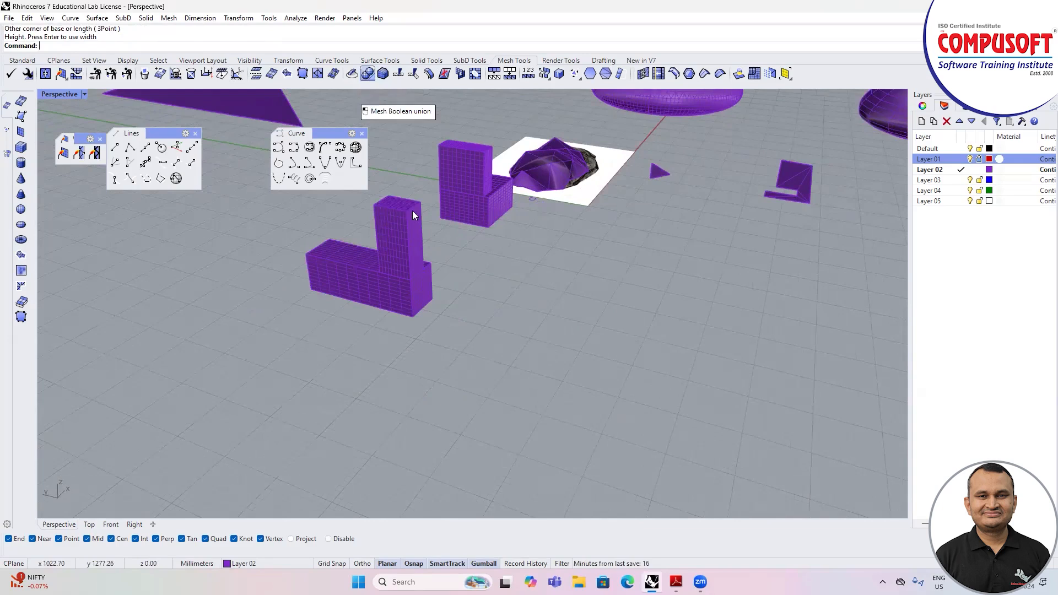
{"action": "left_click", "coordinate": [413, 241]}
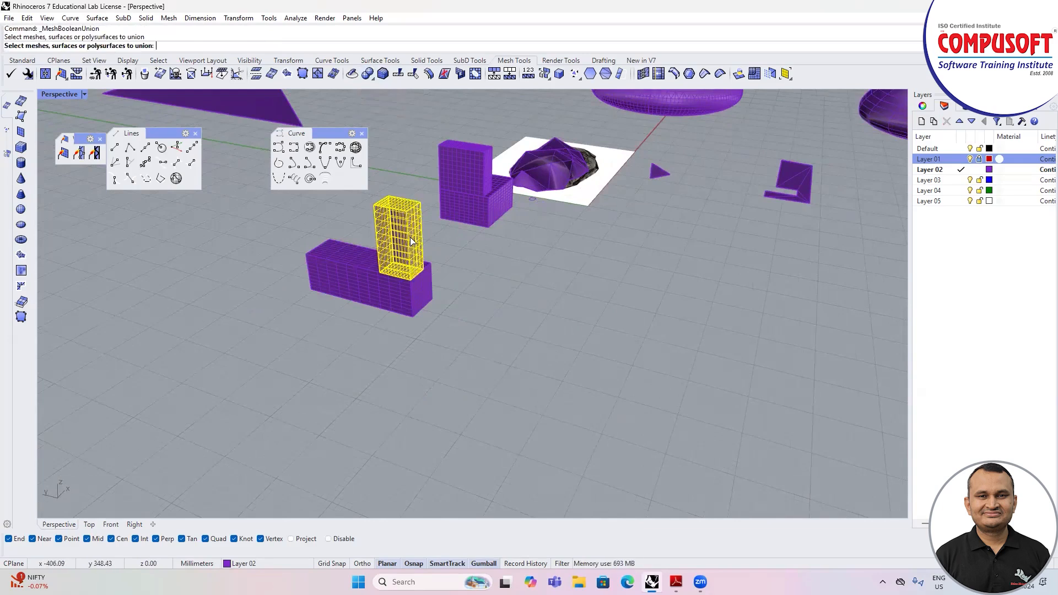
{"action": "key", "text": "Return"}
{"action": "left_click", "coordinate": [396, 286]}
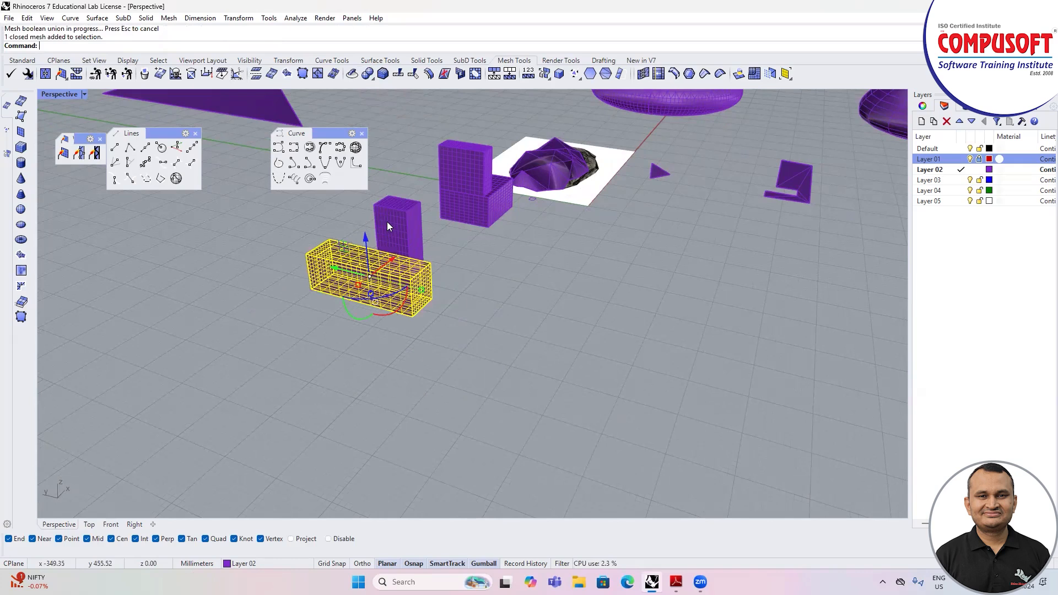
{"action": "key", "text": "Escape"}
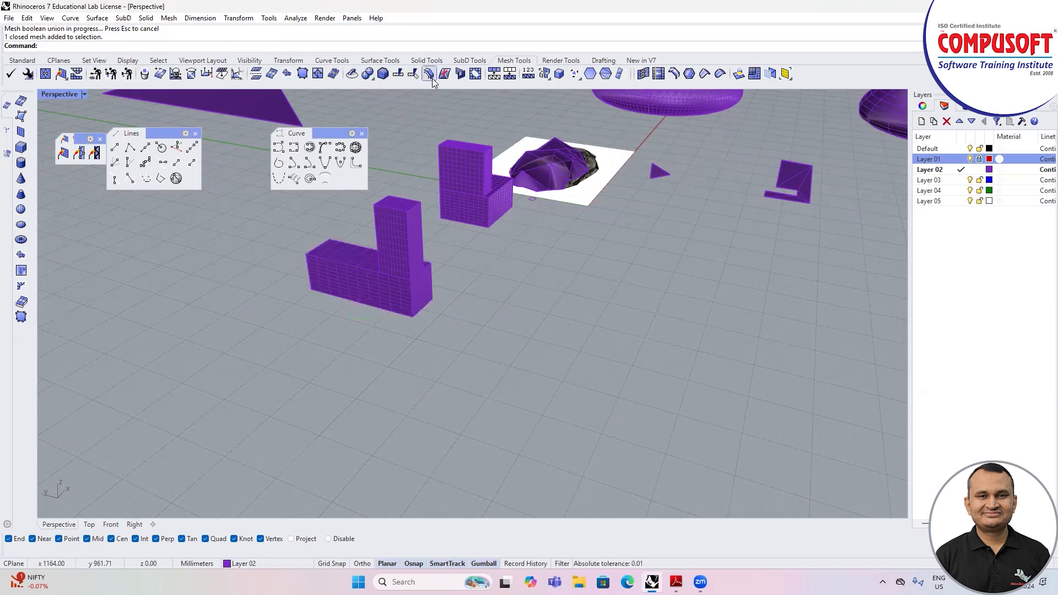
Step: Retry the mesh union of the upright and long boxes twice, checking the selection after each attempt
{"action": "left_click", "coordinate": [365, 75]}
{"action": "left_click", "coordinate": [411, 255]}
{"action": "left_click", "coordinate": [408, 294]}
{"action": "key", "text": "Return"}
{"action": "left_click", "coordinate": [409, 291]}
{"action": "key", "text": "Escape"}
{"action": "key", "text": "Return"}
{"action": "left_click", "coordinate": [410, 268]}
{"action": "left_click", "coordinate": [413, 284]}
{"action": "key", "text": "Return"}
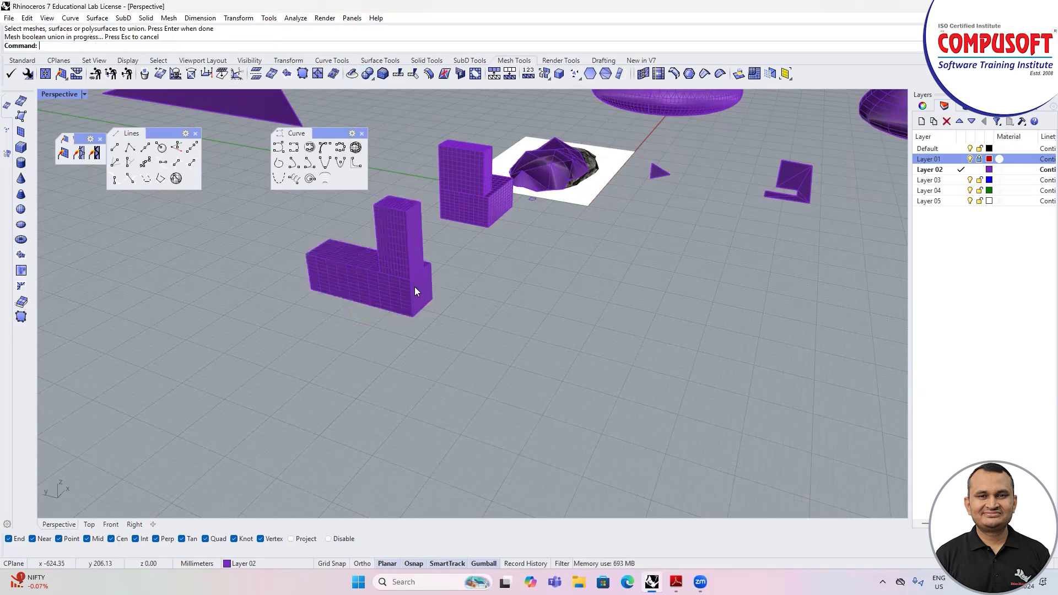
{"action": "left_click", "coordinate": [414, 282]}
{"action": "key", "text": "Escape"}
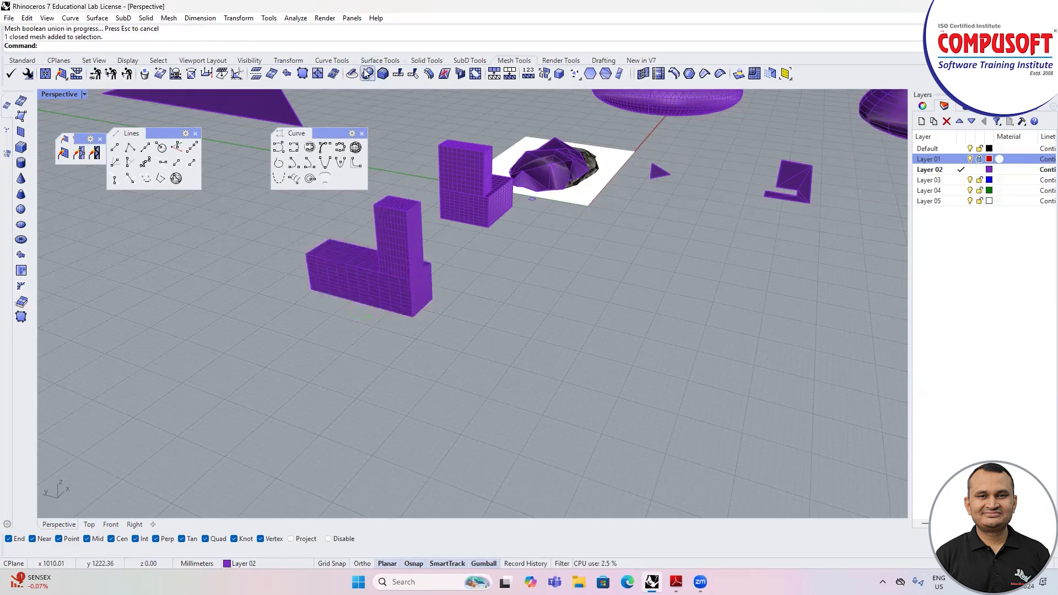
Step: Attempt the union twice more, picking the upright box by its top face first
{"action": "key", "text": "Return"}
{"action": "left_click", "coordinate": [396, 208]}
{"action": "key", "text": "Return"}
{"action": "left_click", "coordinate": [397, 208]}
{"action": "key", "text": "Escape"}
{"action": "left_click", "coordinate": [368, 82]}
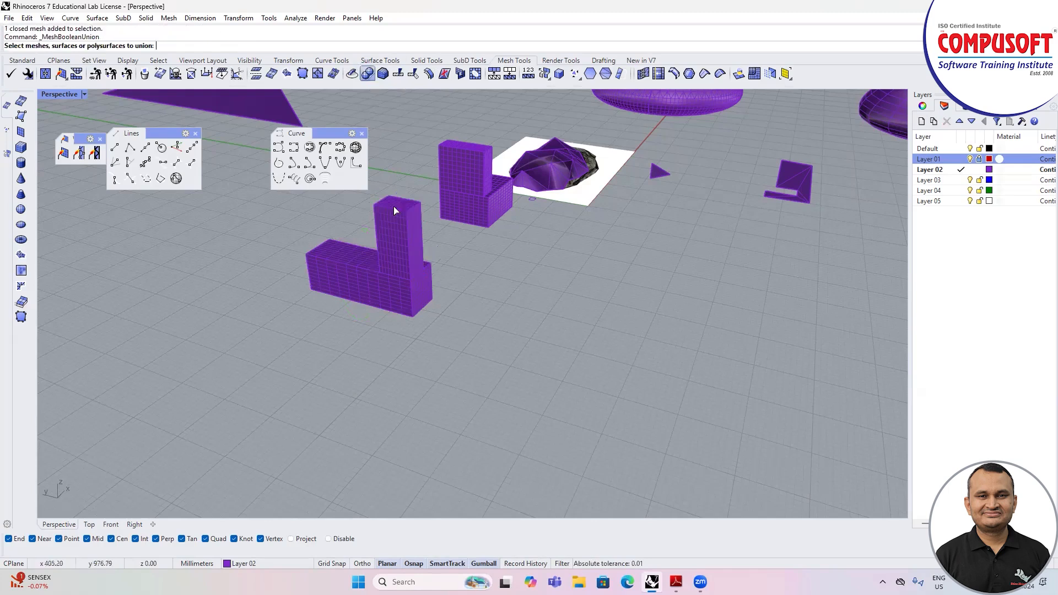
{"action": "left_click", "coordinate": [394, 206]}
{"action": "left_click", "coordinate": [392, 284]}
{"action": "key", "text": "Return"}
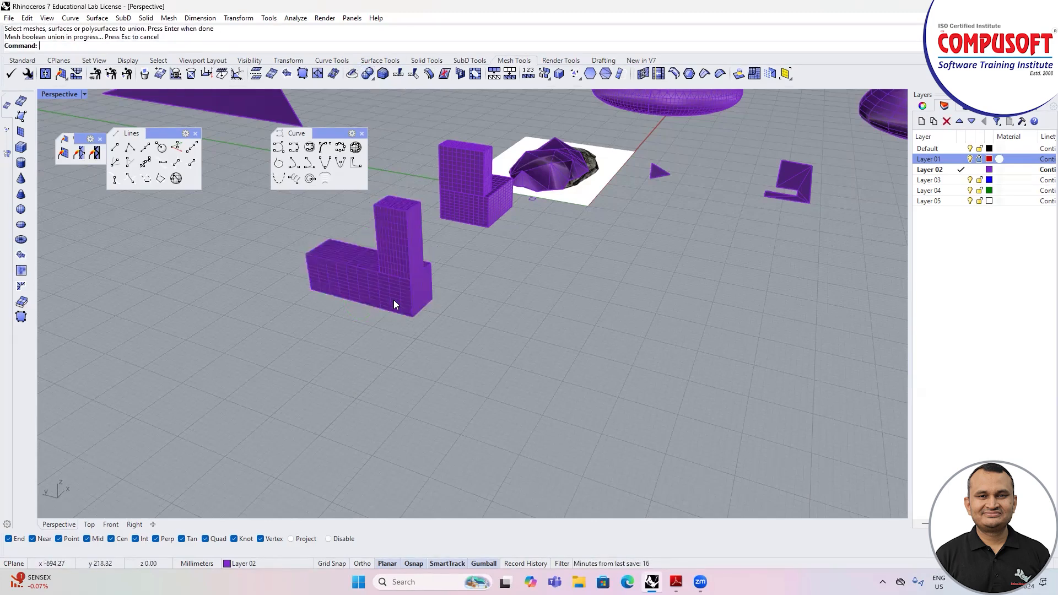
{"action": "key", "text": "Escape"}
Step: Try Mesh Boolean Union once more on the upright box and the long box beneath it
{"action": "left_click", "coordinate": [372, 80]}
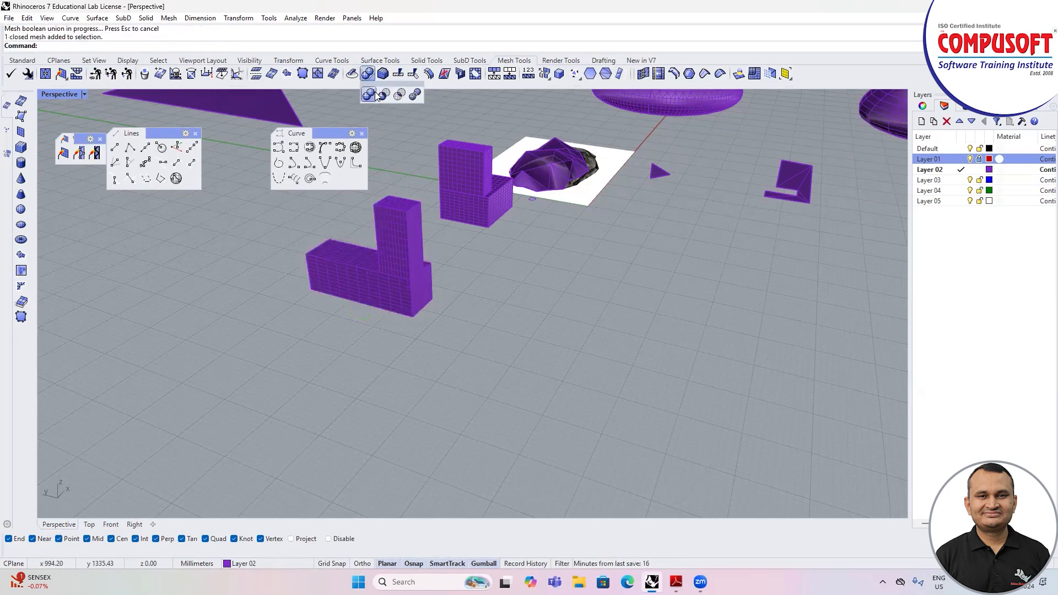
{"action": "left_click", "coordinate": [370, 95]}
{"action": "left_click", "coordinate": [420, 234]}
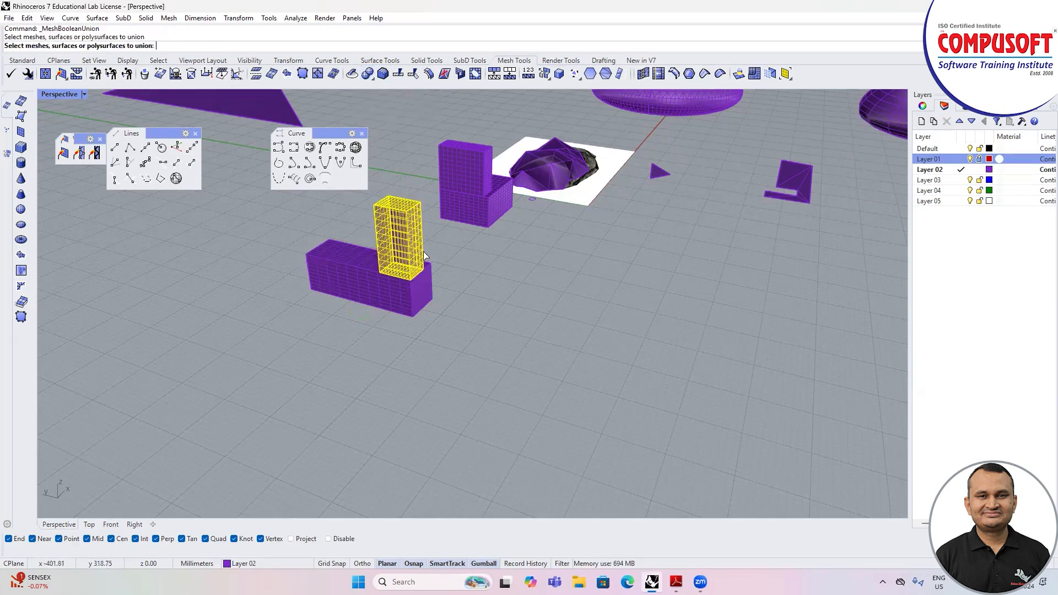
{"action": "left_click", "coordinate": [411, 291]}
{"action": "key", "text": "Return"}
{"action": "key", "text": "Escape"}
Step: Switch the Perspective viewport to the Wireframe display mode
{"action": "right_click_drag", "start_coordinate": [437, 281], "coordinate": [421, 282]}
{"action": "scroll", "coordinate": [275, 302], "scroll_direction": "up", "scroll_amount": 6}
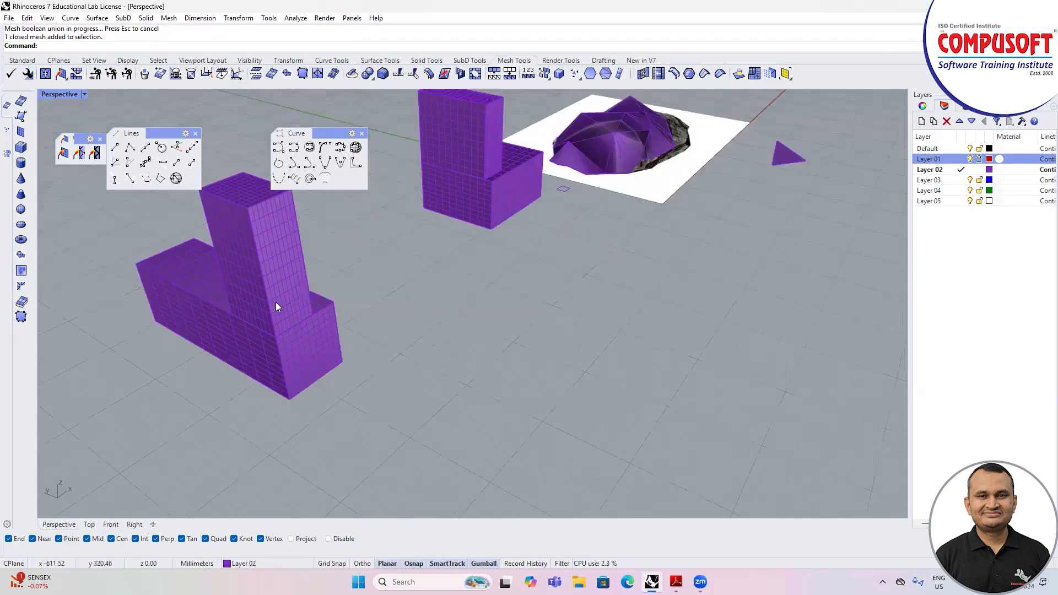
{"action": "scroll", "coordinate": [279, 302], "scroll_direction": "down", "scroll_amount": 3}
{"action": "left_click", "coordinate": [84, 94]}
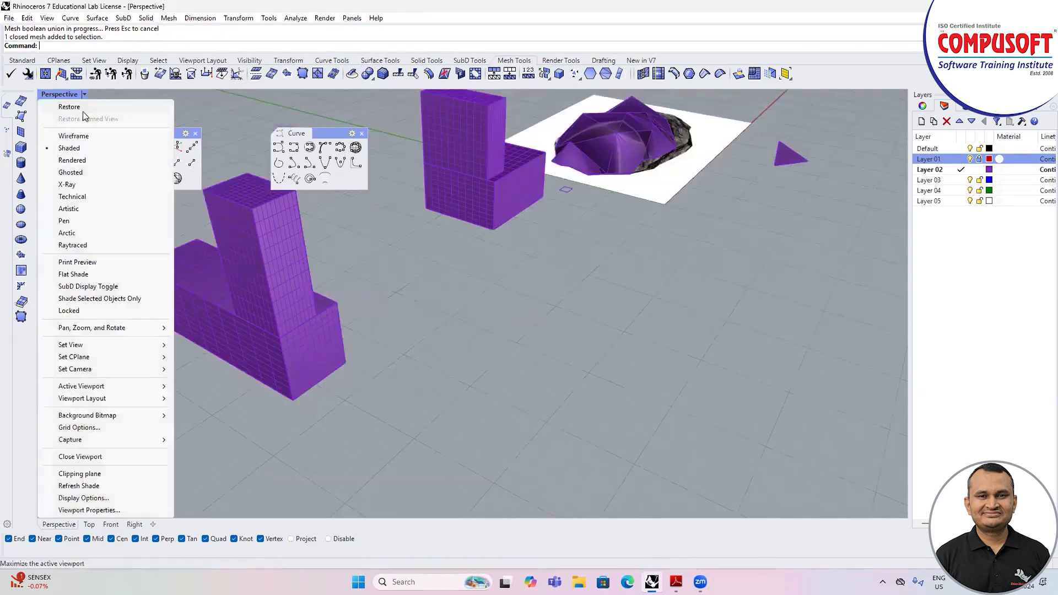
{"action": "left_click", "coordinate": [74, 135]}
Step: Move the upright mesh box off the long box onto the open area beside it
{"action": "right_click_drag", "start_coordinate": [317, 307], "coordinate": [366, 246]}
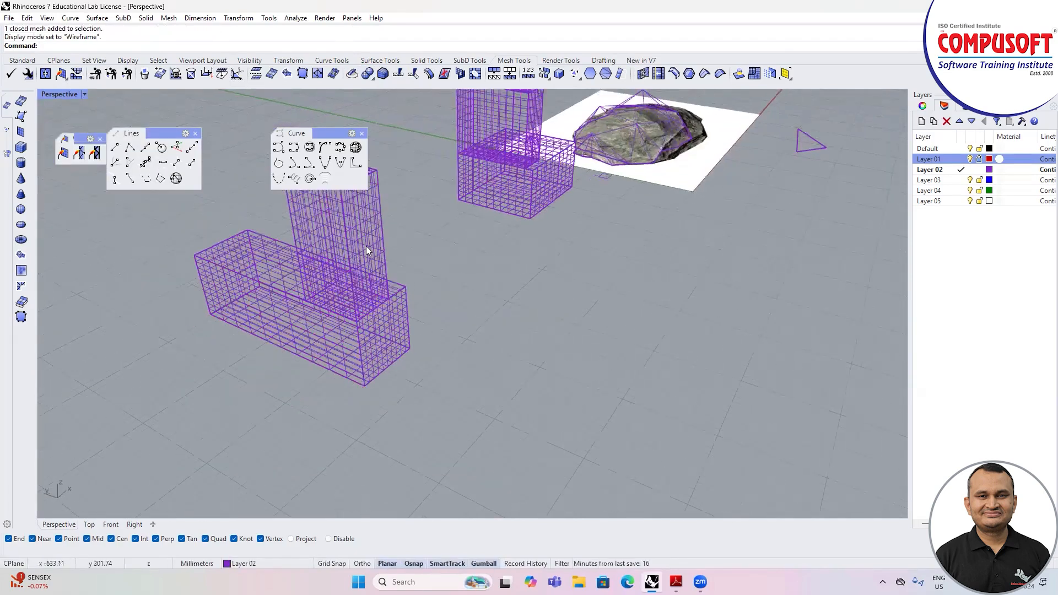
{"action": "left_click", "coordinate": [366, 245]}
{"action": "left_click_drag", "start_coordinate": [351, 324], "coordinate": [513, 292]}
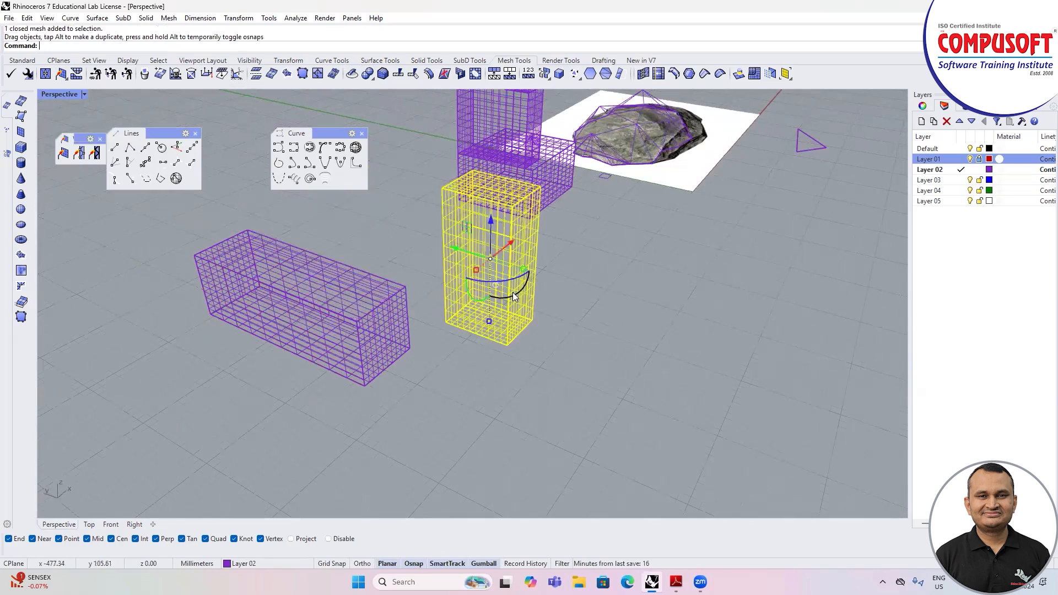
Step: Move the upright mesh box by its lower front corner onto the top front corner of the long box's end
{"action": "key", "text": "Return"}
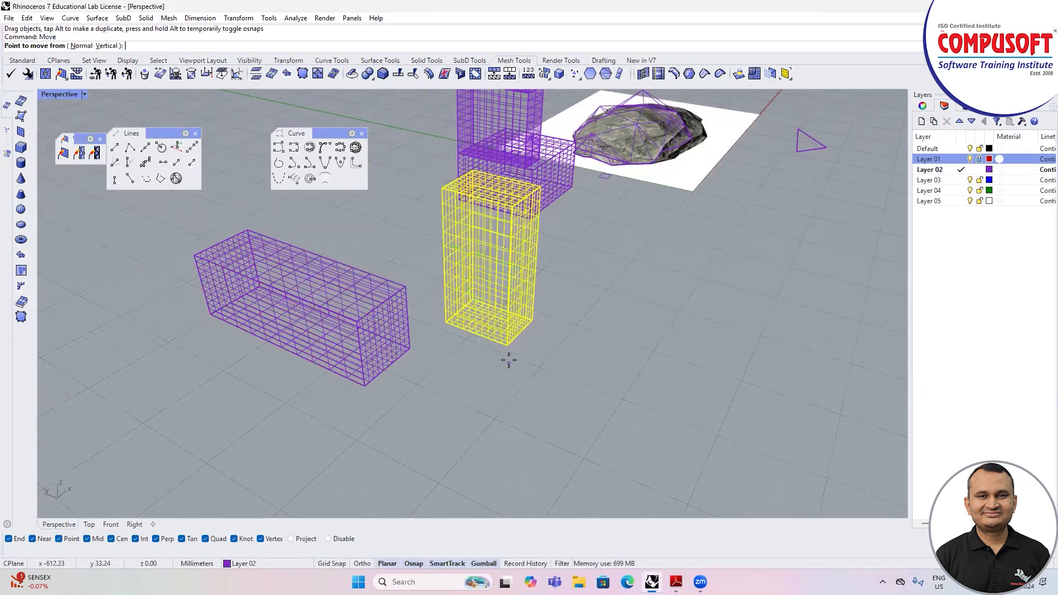
{"action": "left_click", "coordinate": [509, 346]}
{"action": "scroll", "coordinate": [351, 316], "scroll_direction": "up", "scroll_amount": 5}
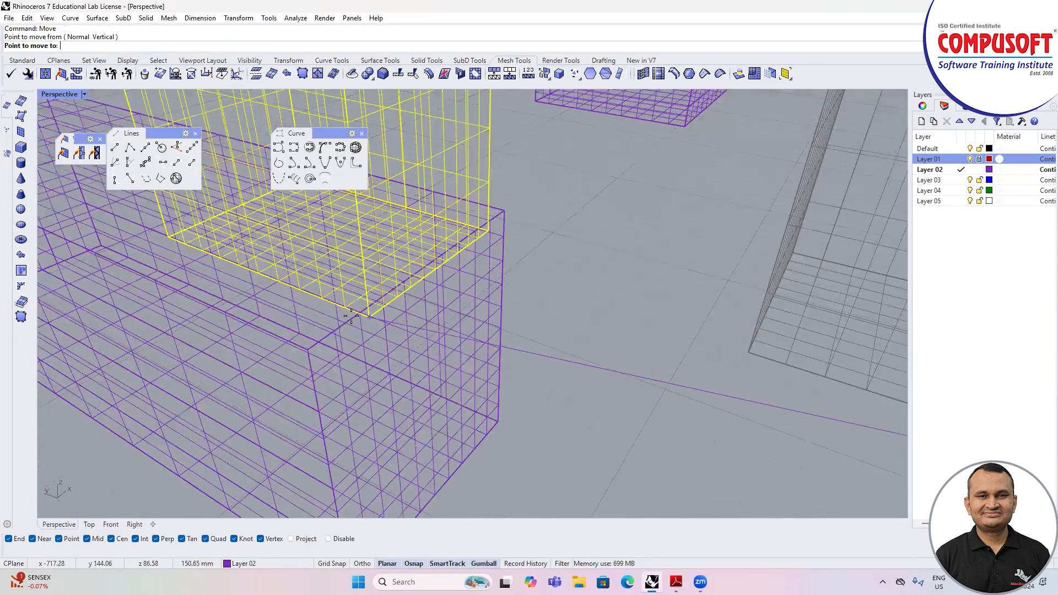
{"action": "right_click_drag", "start_coordinate": [329, 316], "coordinate": [311, 314], "text": "shift"}
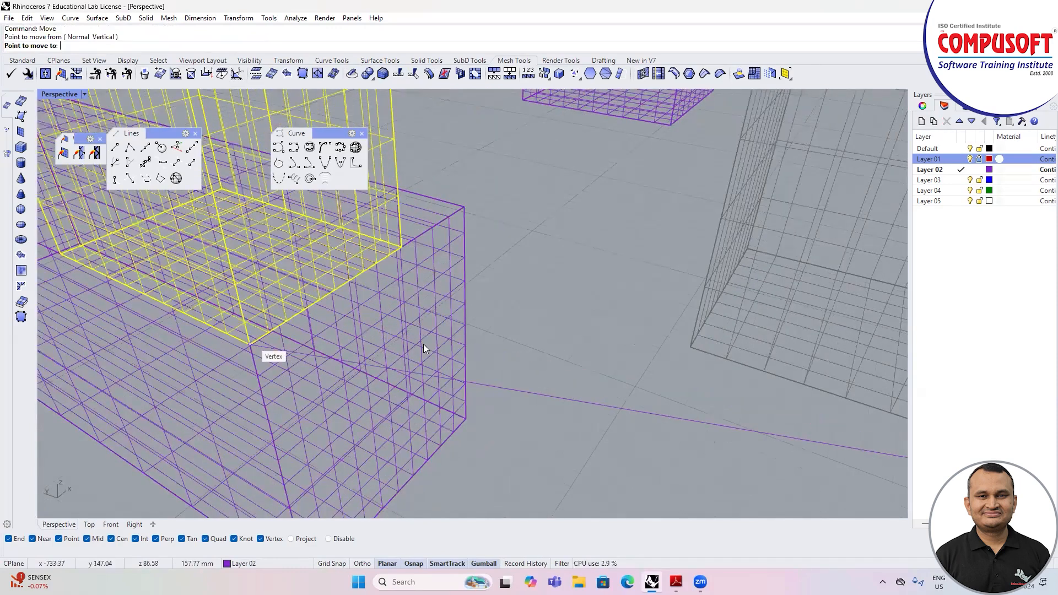
{"action": "left_click", "coordinate": [423, 347]}
{"action": "scroll", "coordinate": [526, 329], "scroll_direction": "down", "scroll_amount": 3}
{"action": "right_click_drag", "start_coordinate": [470, 314], "coordinate": [501, 313]}
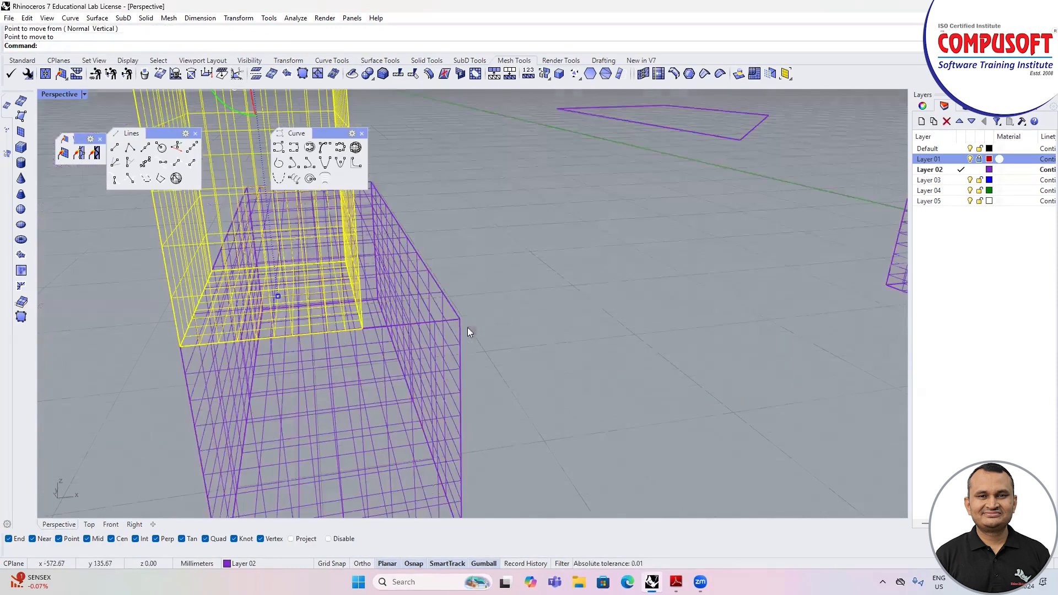
{"action": "scroll", "coordinate": [468, 328], "scroll_direction": "down", "scroll_amount": 3}
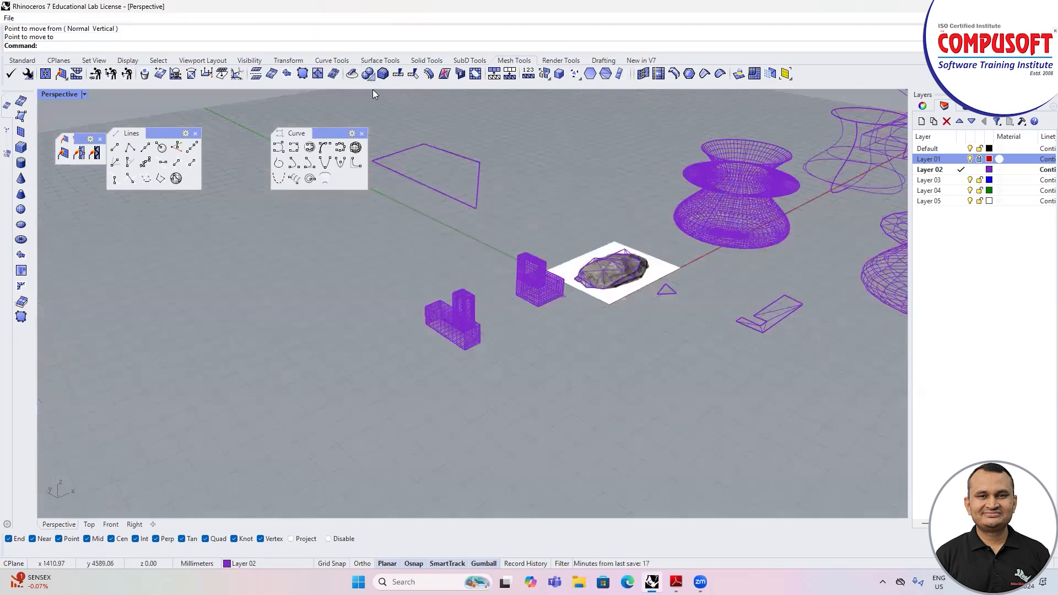
Step: Try Mesh Boolean Union on the upright box and the long box, and check whether they select as one mesh
{"action": "left_click", "coordinate": [371, 78]}
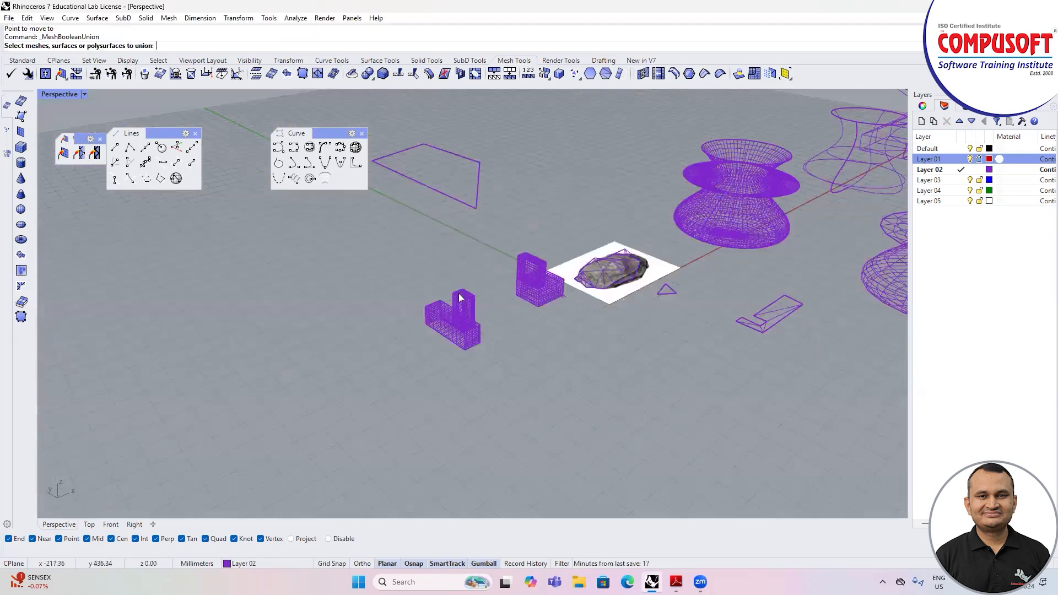
{"action": "scroll", "coordinate": [460, 297], "scroll_direction": "up", "scroll_amount": 2}
{"action": "left_click", "coordinate": [467, 312]}
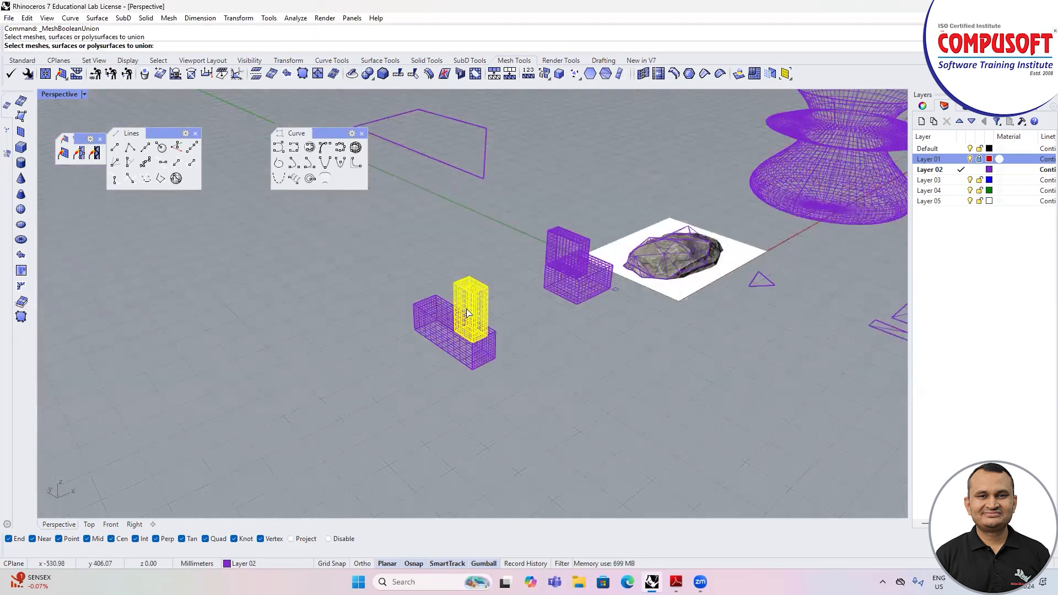
{"action": "left_click", "coordinate": [432, 322]}
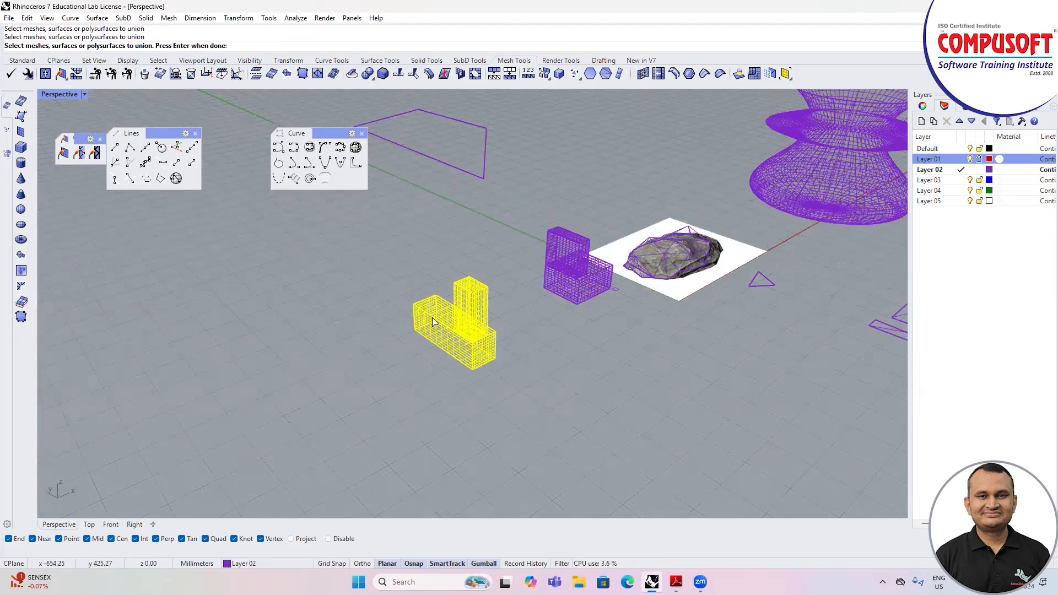
{"action": "key", "text": "Return"}
{"action": "left_click", "coordinate": [451, 324]}
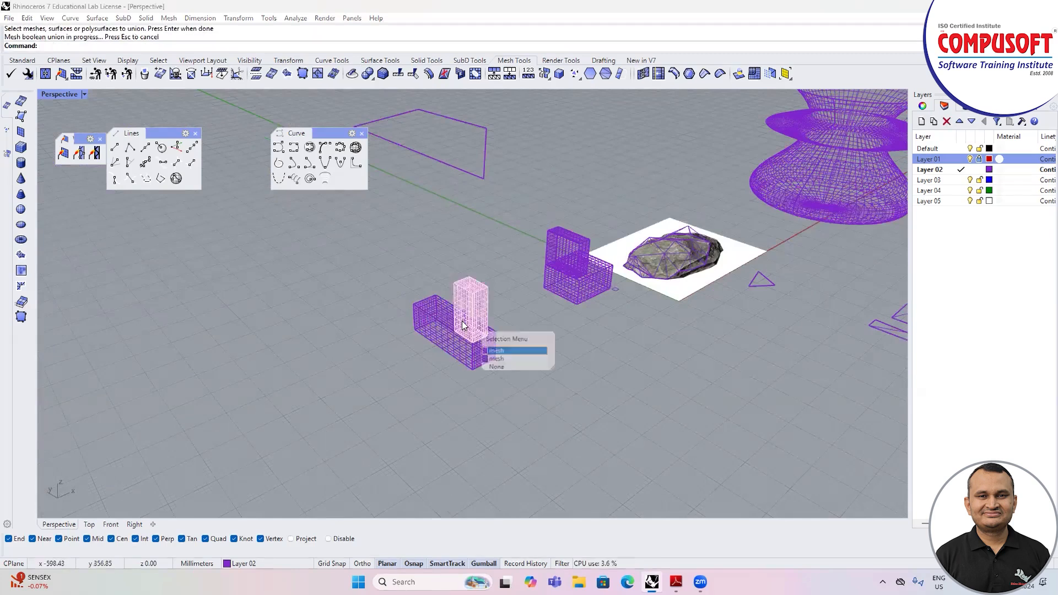
{"action": "left_click", "coordinate": [506, 360]}
{"action": "key", "text": "Escape"}
Step: Repeat the union, picking both boxes together with a crossing selection, and test the result by selecting it
{"action": "key", "text": "Return"}
{"action": "left_click_drag", "start_coordinate": [501, 318], "coordinate": [474, 359]}
{"action": "key", "text": "Return"}
{"action": "left_click", "coordinate": [493, 353]}
{"action": "key", "text": "Escape"}
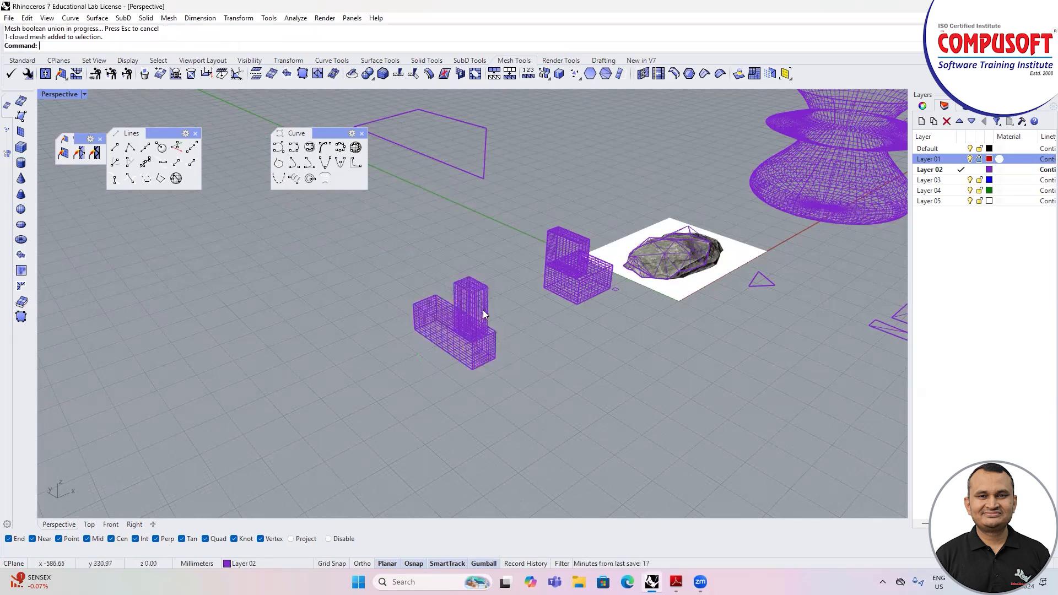
Step: Run Mesh Boolean Union two more times on the upright box and the long box
{"action": "left_click", "coordinate": [375, 77]}
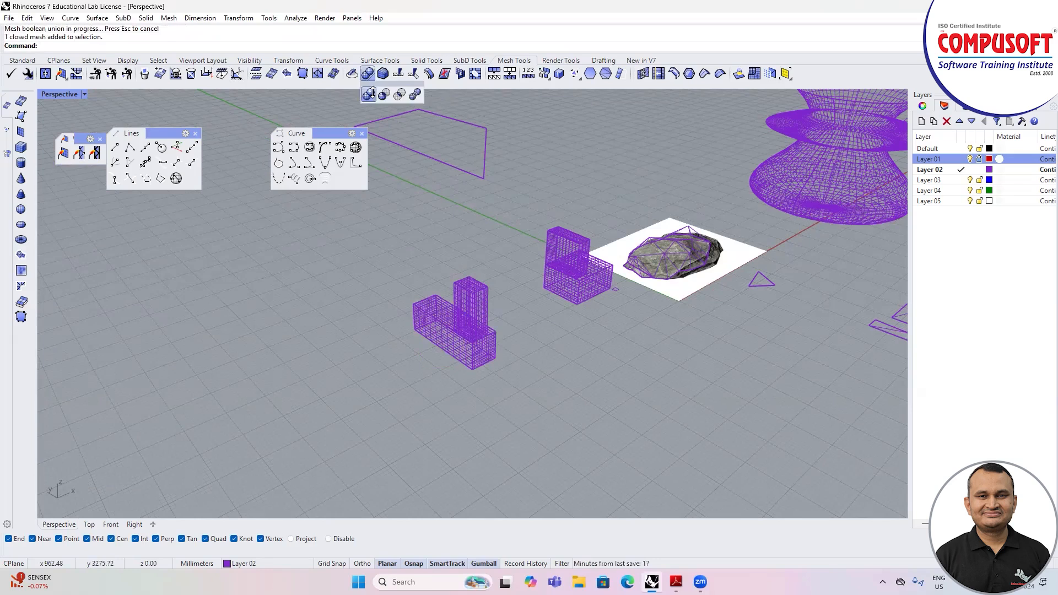
{"action": "left_click", "coordinate": [469, 313]}
{"action": "key", "text": "Return"}
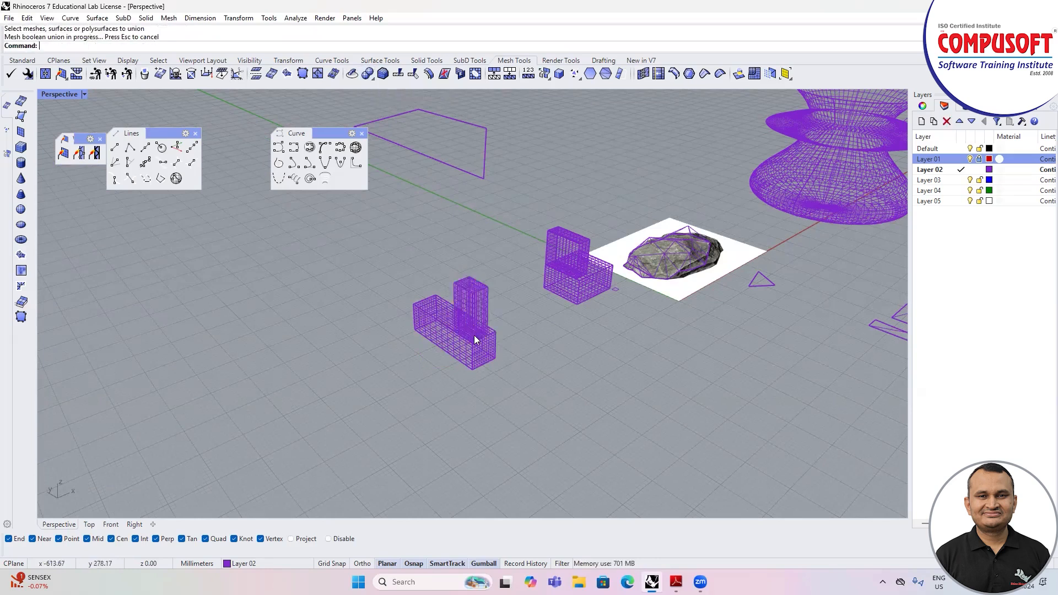
{"action": "left_click", "coordinate": [475, 353]}
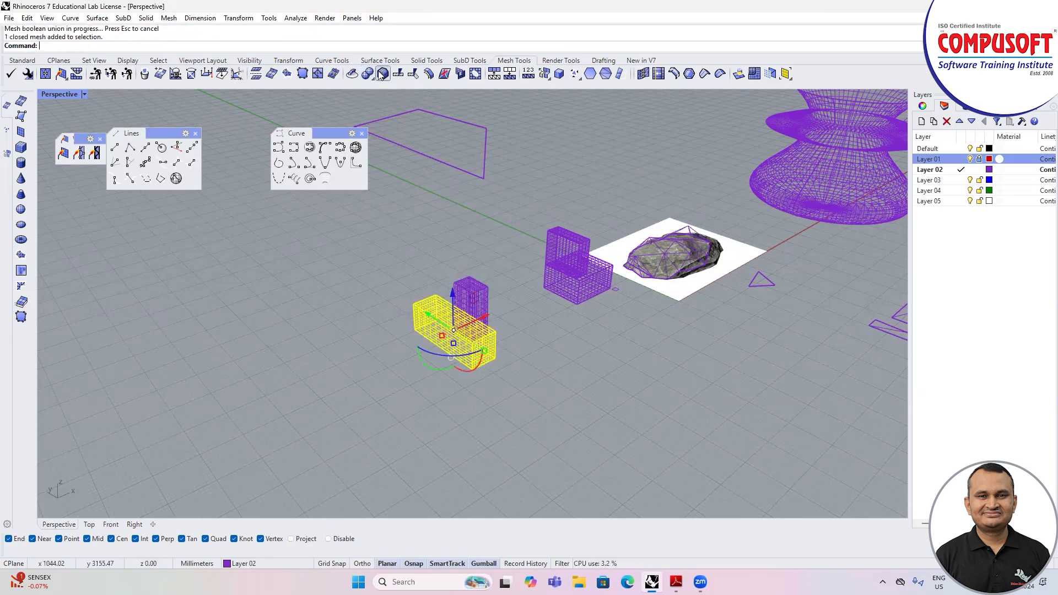
{"action": "left_click", "coordinate": [383, 73]}
{"action": "left_click", "coordinate": [460, 300]}
{"action": "left_click", "coordinate": [447, 325]}
{"action": "key", "text": "Return"}
{"action": "left_click", "coordinate": [457, 330]}
{"action": "left_click", "coordinate": [391, 305]}
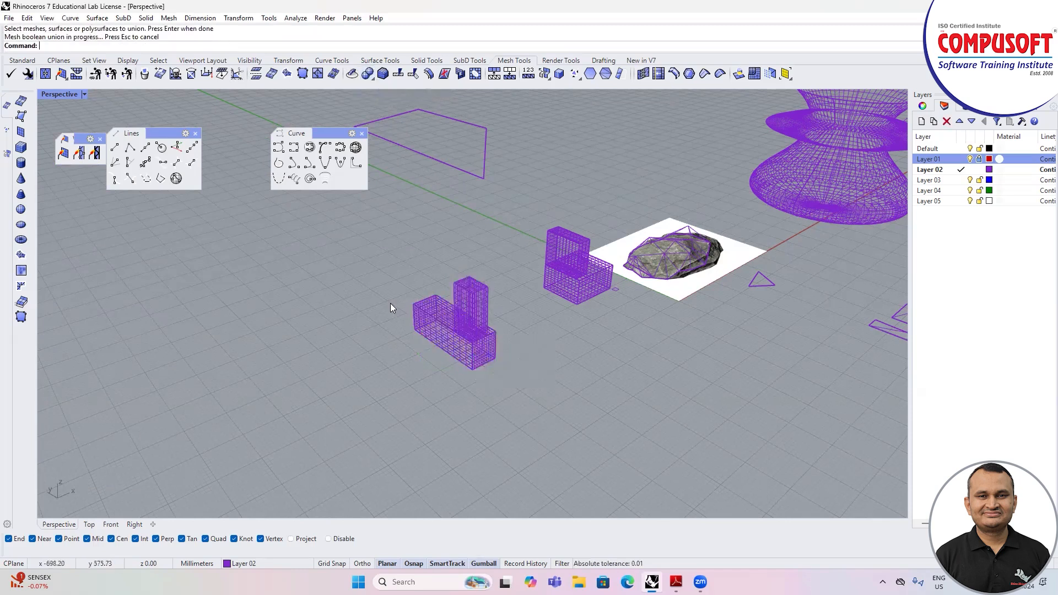
Step: Create a vertical mesh cylinder about 128 mm in radius and 262 mm high in the open area beside the stacked boxes
{"action": "scroll", "coordinate": [391, 309], "scroll_direction": "down", "scroll_amount": 6}
{"action": "right_click_drag", "start_coordinate": [301, 201], "coordinate": [358, 271]}
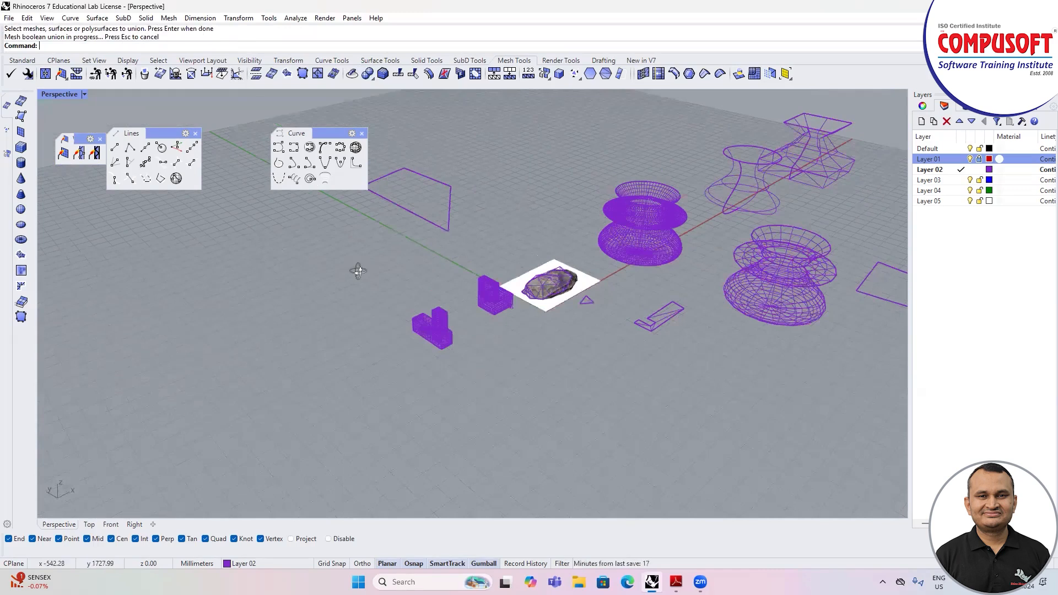
{"action": "scroll", "coordinate": [450, 324], "scroll_direction": "up", "scroll_amount": 3}
{"action": "left_click", "coordinate": [21, 162]}
{"action": "left_click", "coordinate": [209, 323]}
{"action": "left_click", "coordinate": [225, 342]}
{"action": "left_click", "coordinate": [191, 246]}
{"action": "right_click_drag", "start_coordinate": [241, 286], "coordinate": [275, 315]}
Step: Create a second vertical mesh cylinder that overlaps the side of the first one
{"action": "left_click", "coordinate": [21, 164]}
{"action": "left_click", "coordinate": [288, 361]}
{"action": "left_click", "coordinate": [269, 395]}
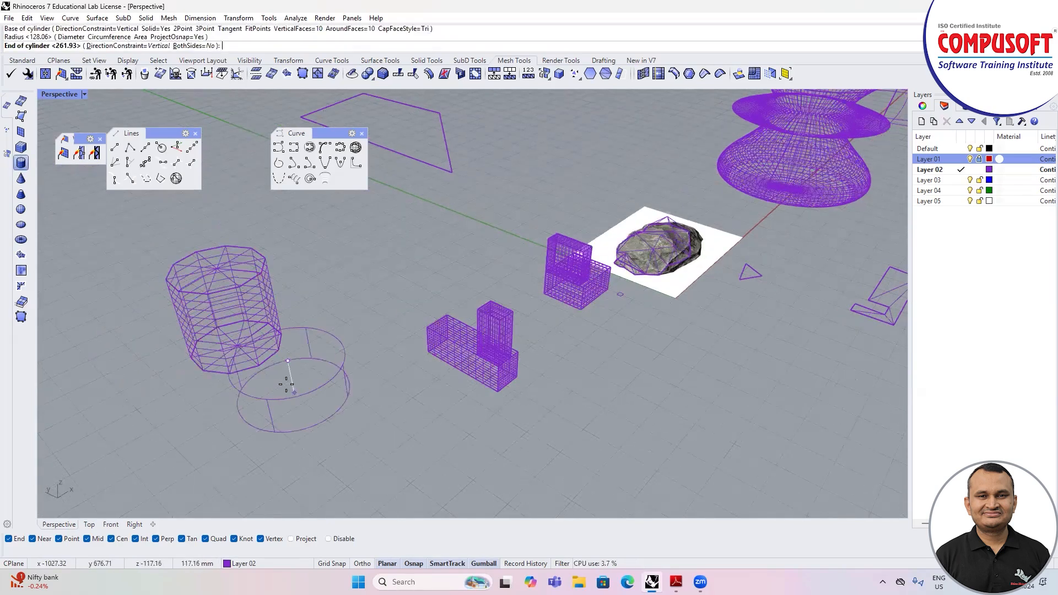
{"action": "left_click", "coordinate": [327, 294]}
{"action": "right_click_drag", "start_coordinate": [279, 346], "coordinate": [306, 358]}
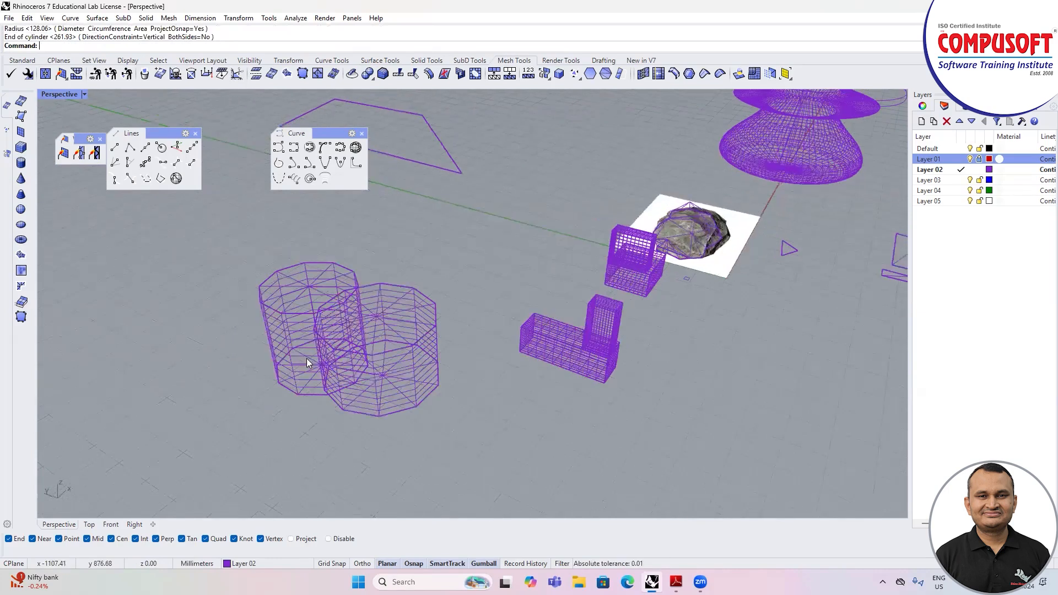
{"action": "scroll", "coordinate": [305, 356], "scroll_direction": "down", "scroll_amount": 4}
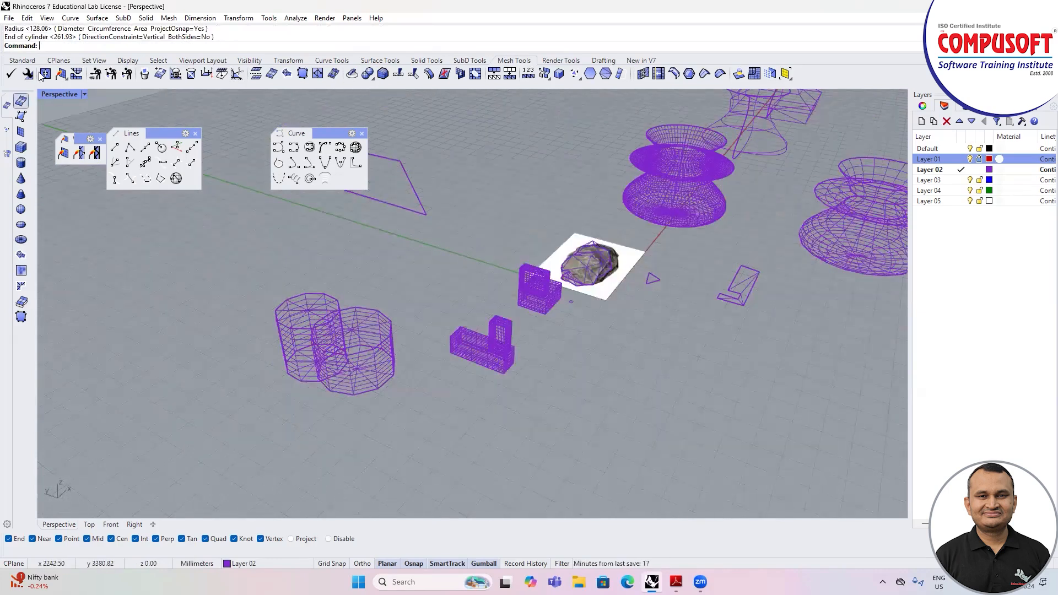
Step: Switch the Perspective viewport to the Shaded display mode
{"action": "left_click", "coordinate": [22, 60]}
{"action": "left_click", "coordinate": [84, 94]}
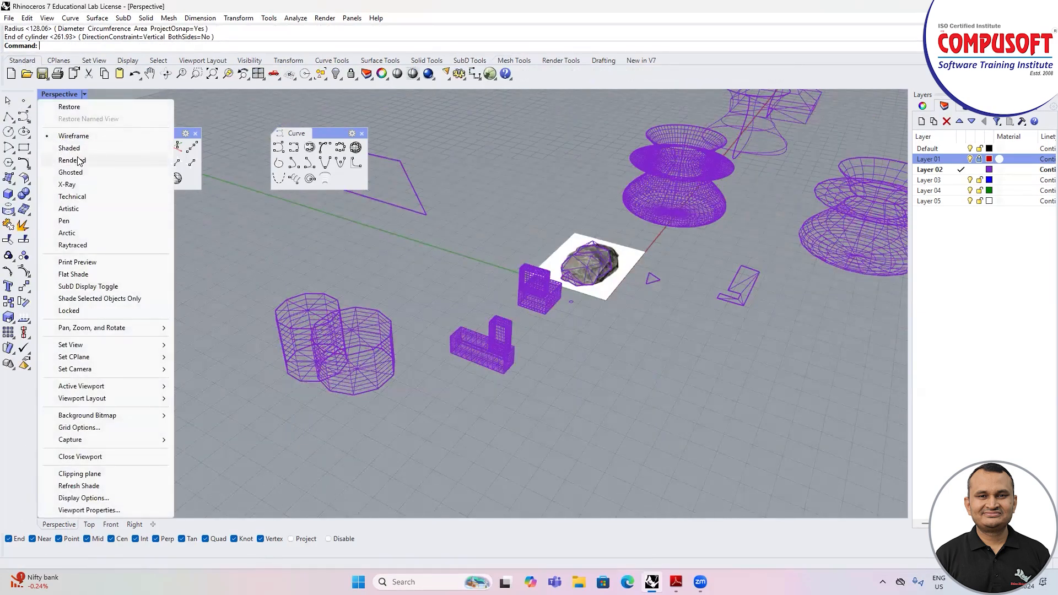
{"action": "left_click", "coordinate": [75, 149]}
{"action": "right_click_drag", "start_coordinate": [268, 237], "coordinate": [264, 239]}
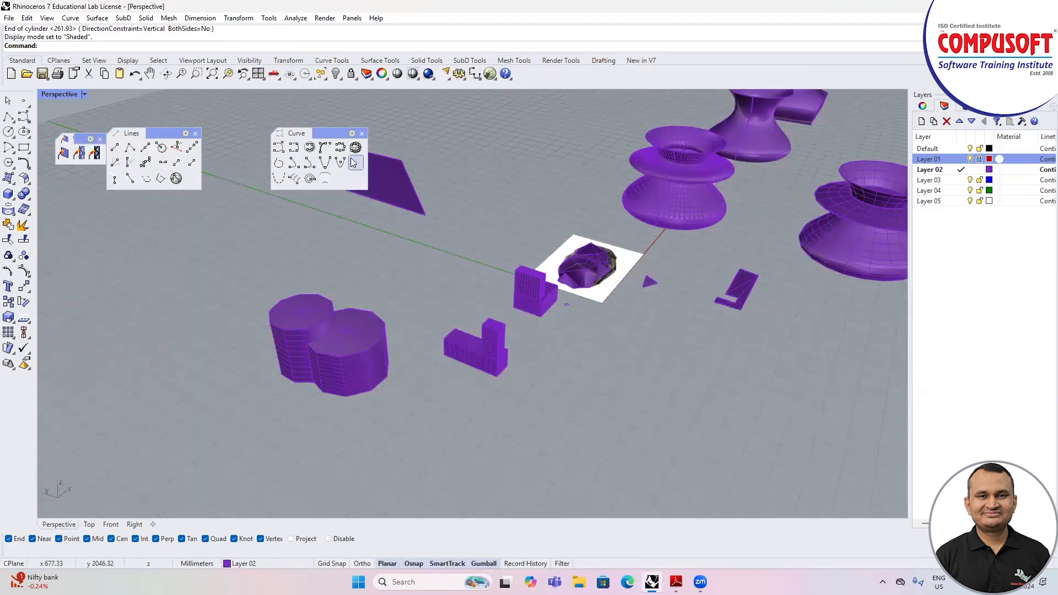
Step: Try Mesh Boolean Union on the two overlapping mesh cylinders
{"action": "left_click", "coordinate": [514, 60]}
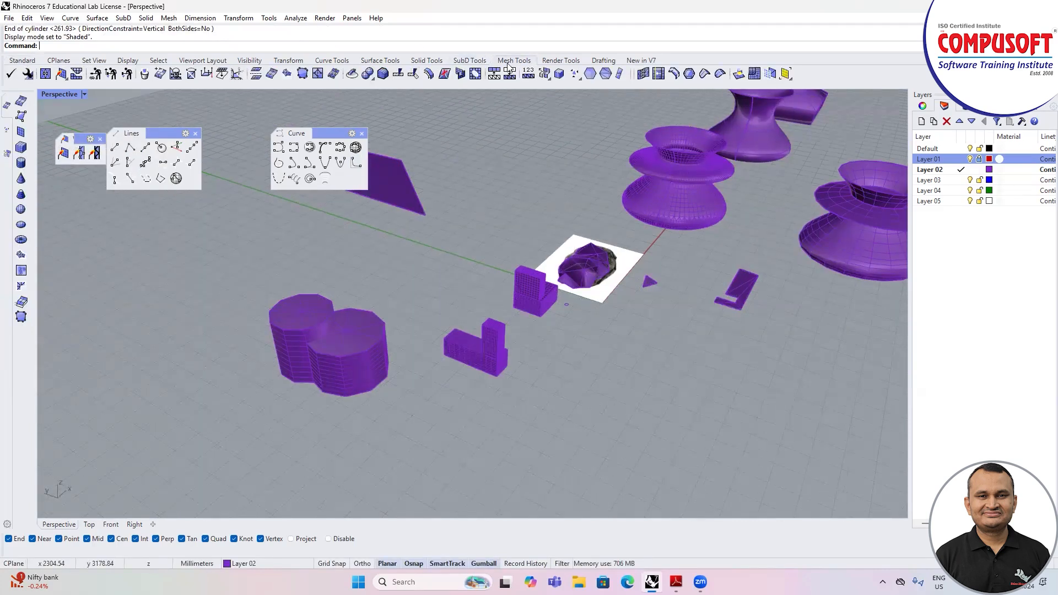
{"action": "left_click", "coordinate": [372, 77]}
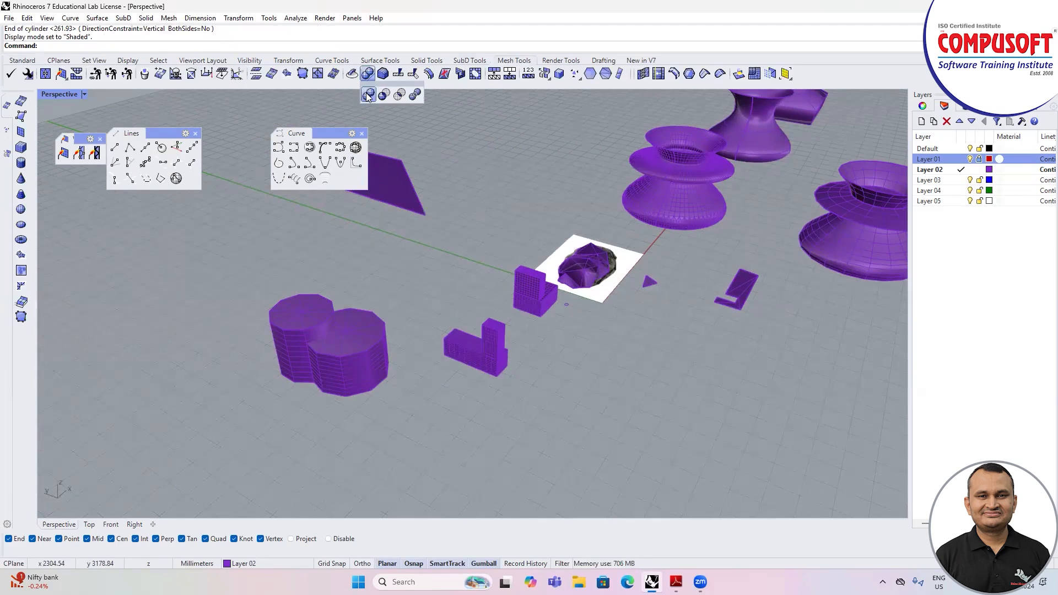
{"action": "left_click", "coordinate": [368, 95]}
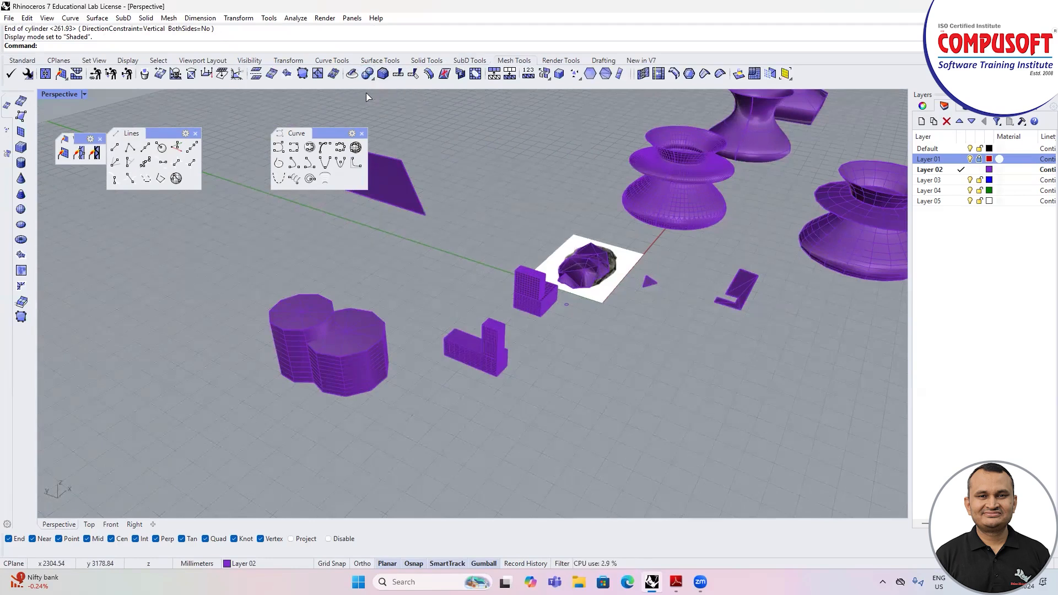
{"action": "left_click", "coordinate": [274, 317]}
{"action": "left_click", "coordinate": [370, 350]}
{"action": "key", "text": "Return"}
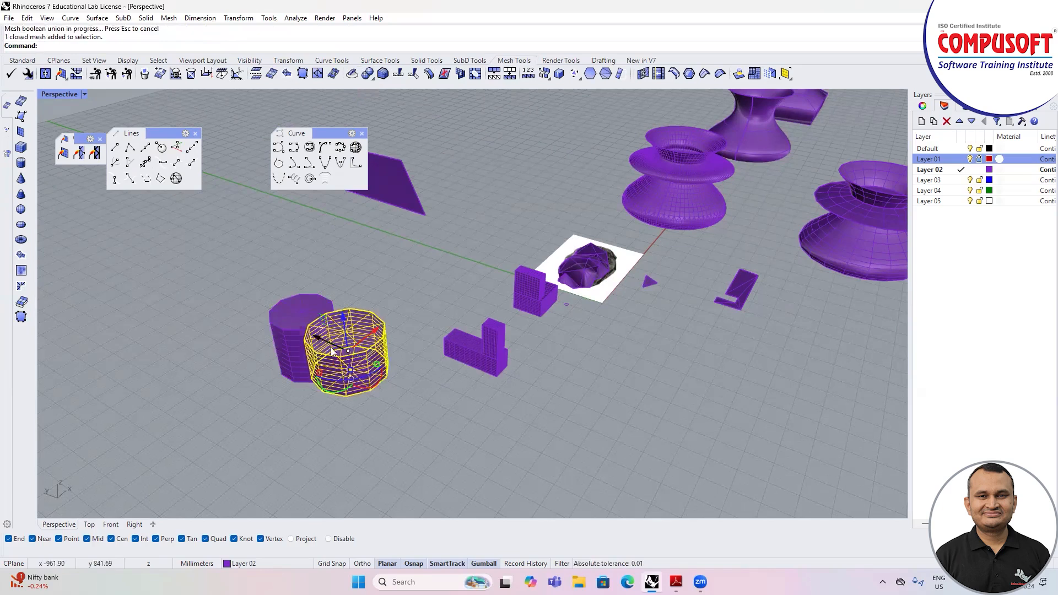
Step: Undo the gumball move of the front cylinder and deselect it
{"action": "scroll", "coordinate": [331, 347], "scroll_direction": "up", "scroll_amount": 2}
{"action": "left_click_drag", "start_coordinate": [342, 345], "coordinate": [356, 353]}
{"action": "key", "text": "ctrl+z"}
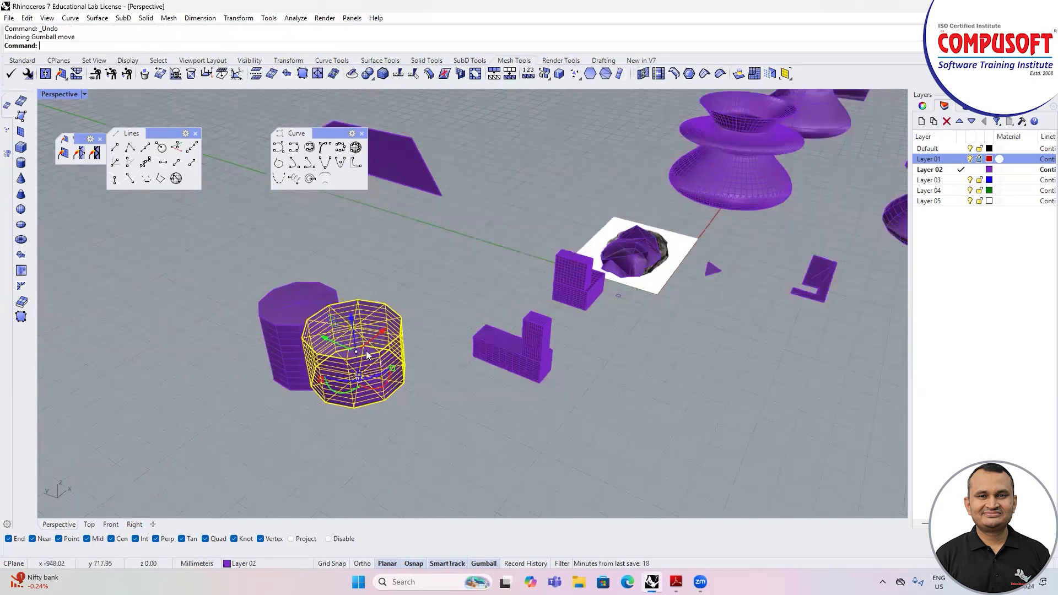
{"action": "key", "text": "Escape"}
Step: Subtract the rear cylinder from the front one with Mesh Boolean Difference, inspect the cut and undo it
{"action": "left_click", "coordinate": [372, 78]}
{"action": "left_click", "coordinate": [384, 96]}
{"action": "left_click", "coordinate": [323, 344]}
{"action": "right_click", "coordinate": [323, 345]}
{"action": "left_click", "coordinate": [295, 329]}
{"action": "right_click", "coordinate": [294, 329]}
{"action": "right_click_drag", "start_coordinate": [294, 330], "coordinate": [344, 169]}
{"action": "key", "text": "ctrl+z"}
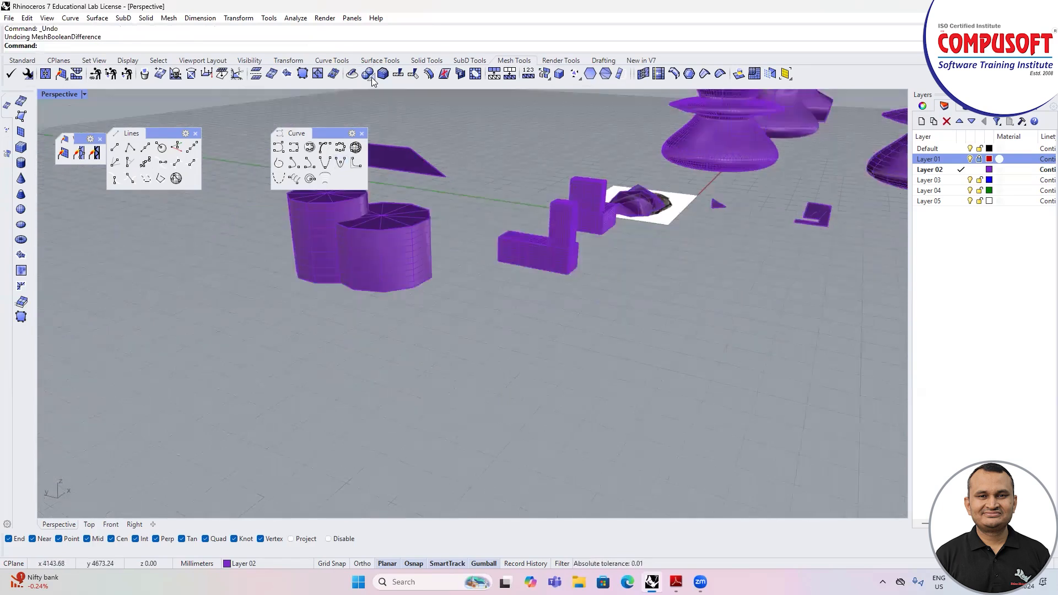
{"action": "left_click", "coordinate": [22, 60]}
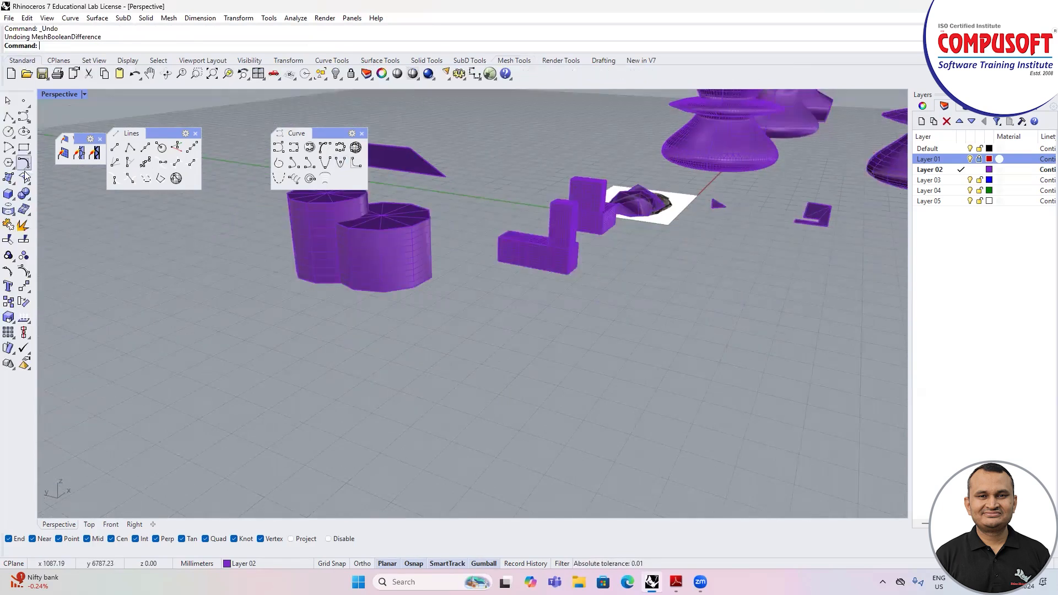
{"action": "left_click", "coordinate": [28, 198]}
{"action": "left_click", "coordinate": [36, 202]}
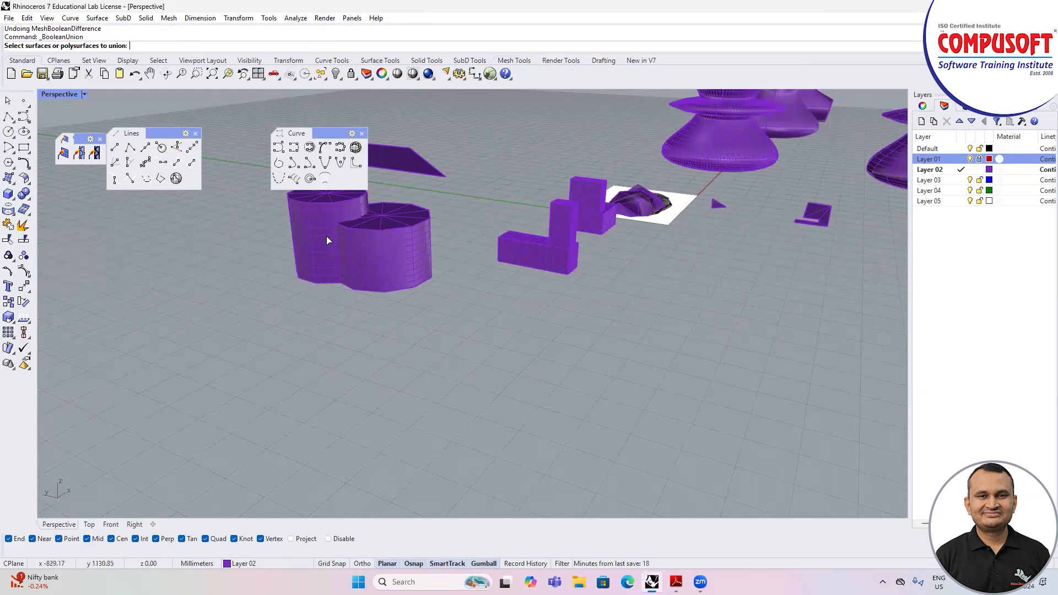
{"action": "right_click_drag", "start_coordinate": [350, 290], "coordinate": [362, 320]}
{"action": "key", "text": "Escape"}
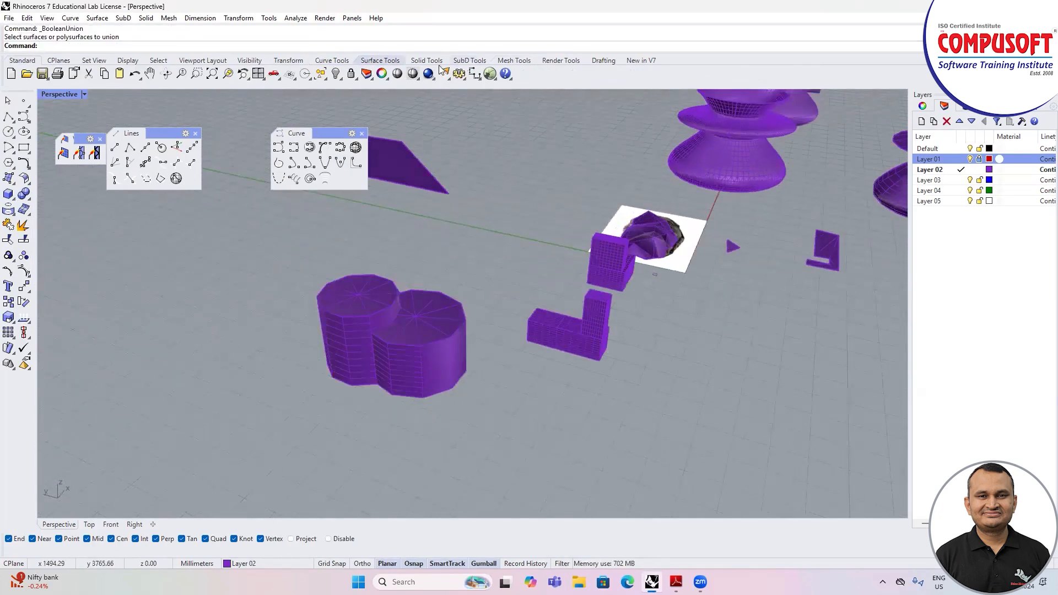
{"action": "left_click", "coordinate": [514, 60]}
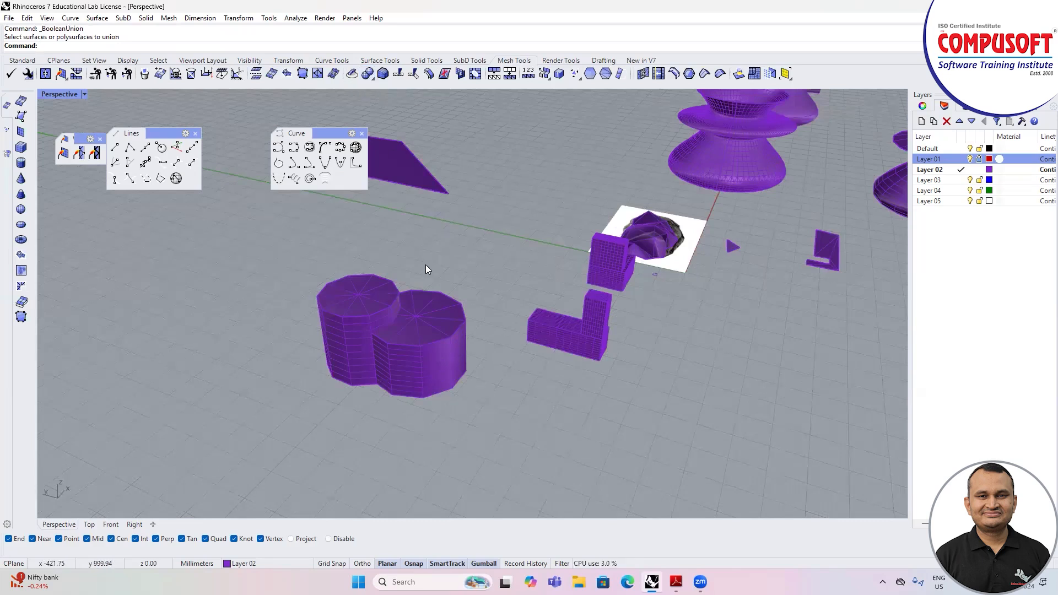
{"action": "right_click_drag", "start_coordinate": [402, 299], "coordinate": [455, 316]}
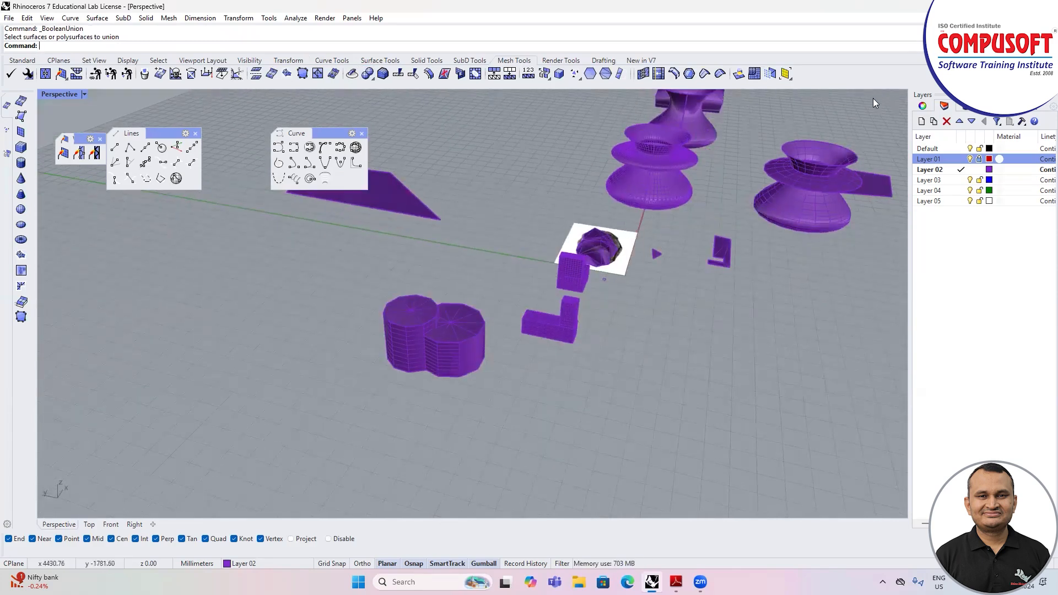
Step: Save the model as a Rhino 7 3D model named mesh in the "2 to 3 batch for rhino" folder
{"action": "key", "text": "ctrl+s"}
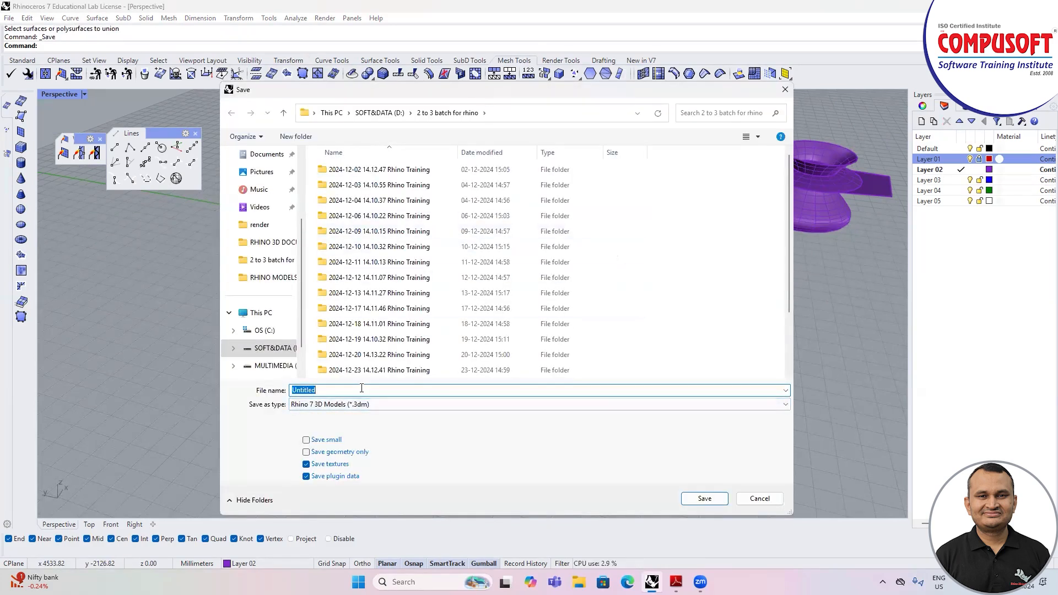
{"action": "type", "text": "mesh"}
{"action": "left_click", "coordinate": [695, 497]}
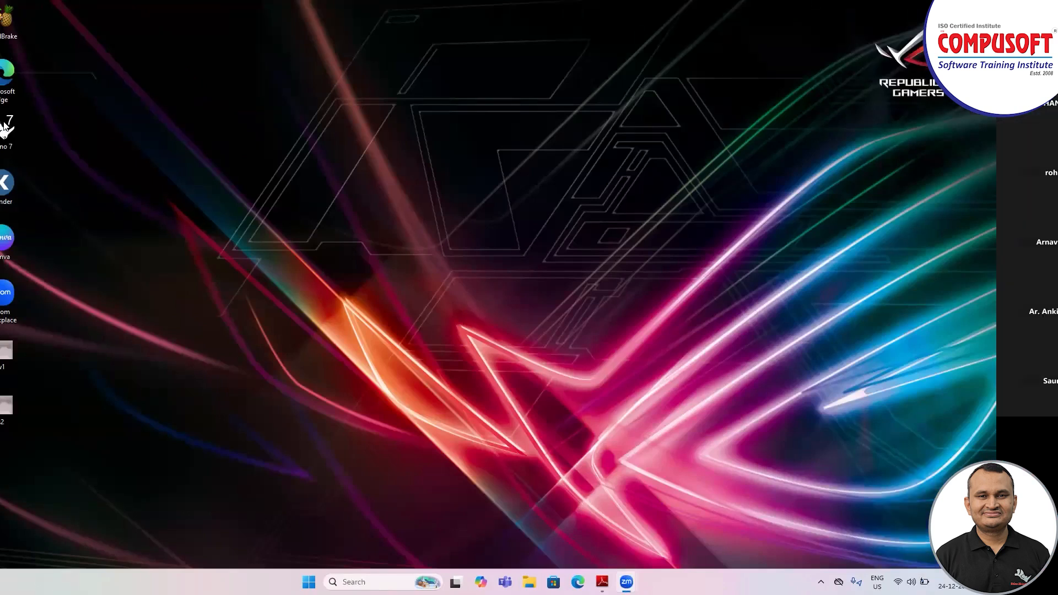
Step: Relaunch Rhino 7 from the desktop and decline opening the automatically saved file
{"action": "double_click", "coordinate": [5, 128]}
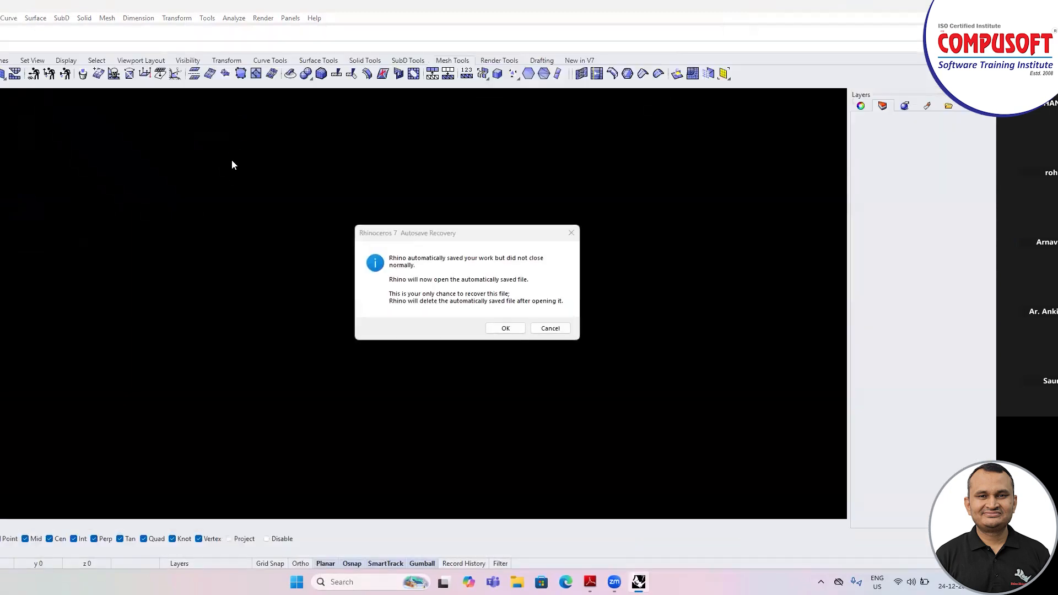
{"action": "left_click", "coordinate": [548, 329]}
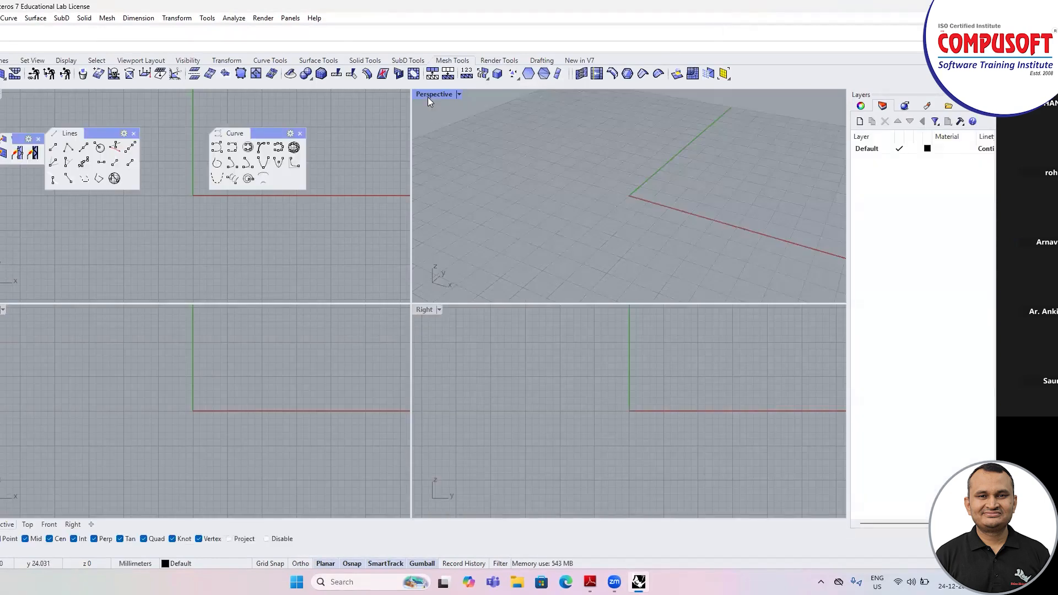
Step: Maximize the Perspective viewport and build a mesh box with 10 × 10 × 10 faces near the origin
{"action": "double_click", "coordinate": [427, 97]}
{"action": "right_click_drag", "start_coordinate": [390, 198], "coordinate": [353, 381]}
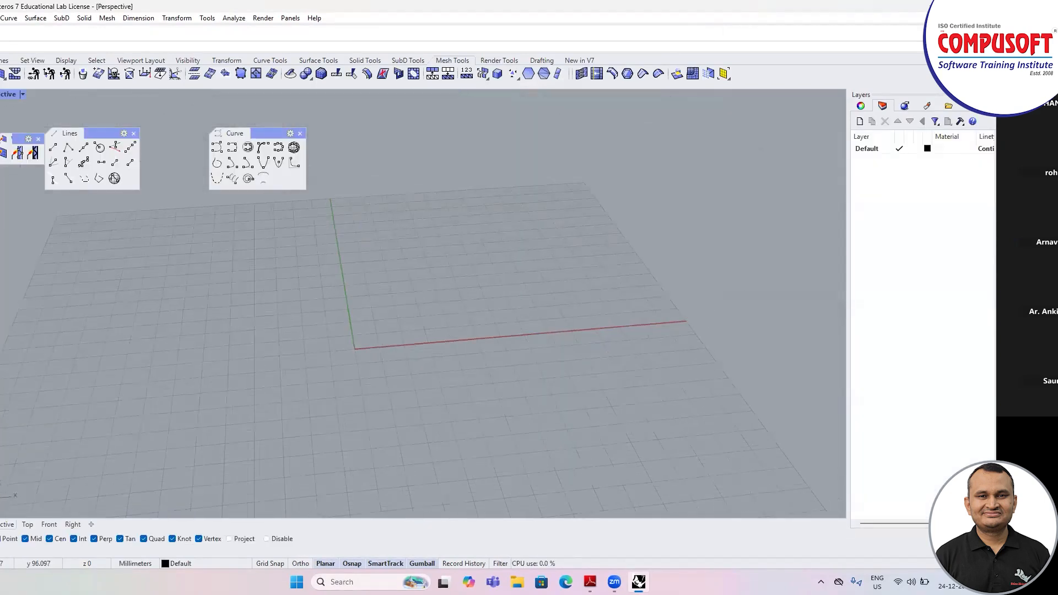
{"action": "scroll", "coordinate": [378, 312], "scroll_direction": "up", "scroll_amount": 2}
{"action": "left_click", "coordinate": [343, 309]}
{"action": "left_click", "coordinate": [440, 252]}
{"action": "left_click", "coordinate": [438, 215]}
{"action": "right_click_drag", "start_coordinate": [484, 332], "coordinate": [466, 319]}
Step: Switch the viewport to a shaded display and build a smaller, taller mesh box on a top corner of the first box
{"action": "right_click", "coordinate": [466, 319]}
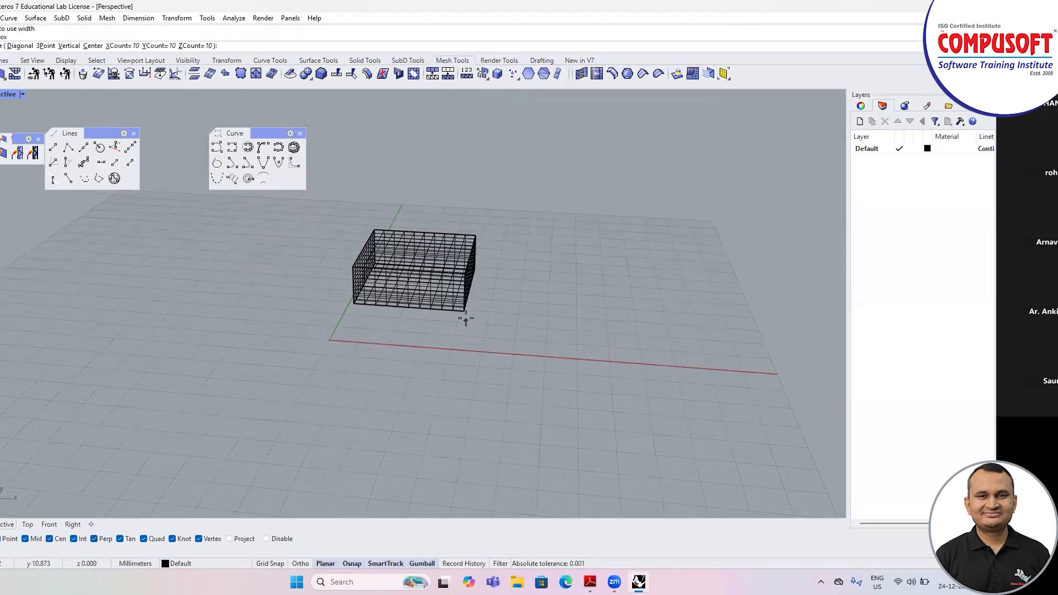
{"action": "left_click", "coordinate": [23, 94]}
{"action": "left_click", "coordinate": [22, 118]}
{"action": "scroll", "coordinate": [330, 265], "scroll_direction": "up", "scroll_amount": 3}
{"action": "left_click", "coordinate": [339, 266]}
{"action": "left_click", "coordinate": [422, 241]}
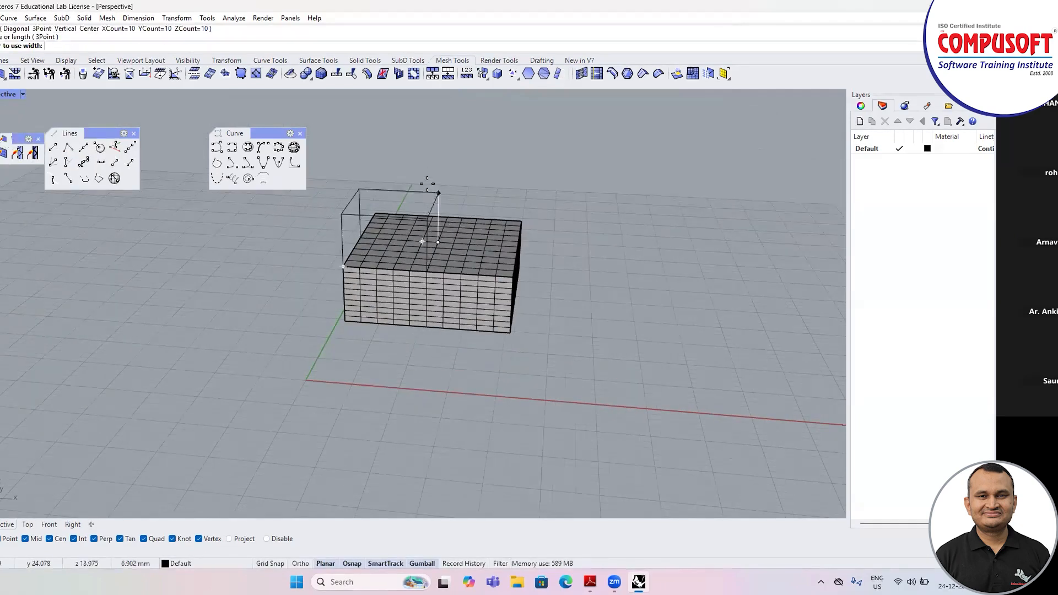
{"action": "left_click", "coordinate": [428, 161]}
{"action": "right_click_drag", "start_coordinate": [330, 278], "coordinate": [475, 220]}
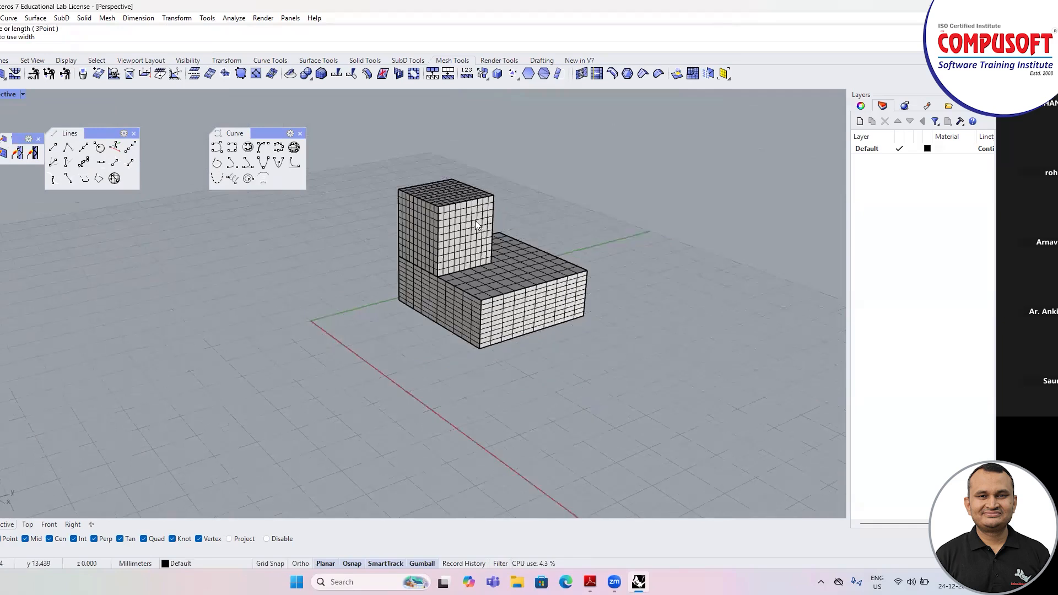
Step: Join the two stacked mesh boxes with Mesh Boolean Union and examine the joined mesh along their seam
{"action": "scroll", "coordinate": [475, 221], "scroll_direction": "up", "scroll_amount": 4}
{"action": "scroll", "coordinate": [387, 242], "scroll_direction": "down", "scroll_amount": 3}
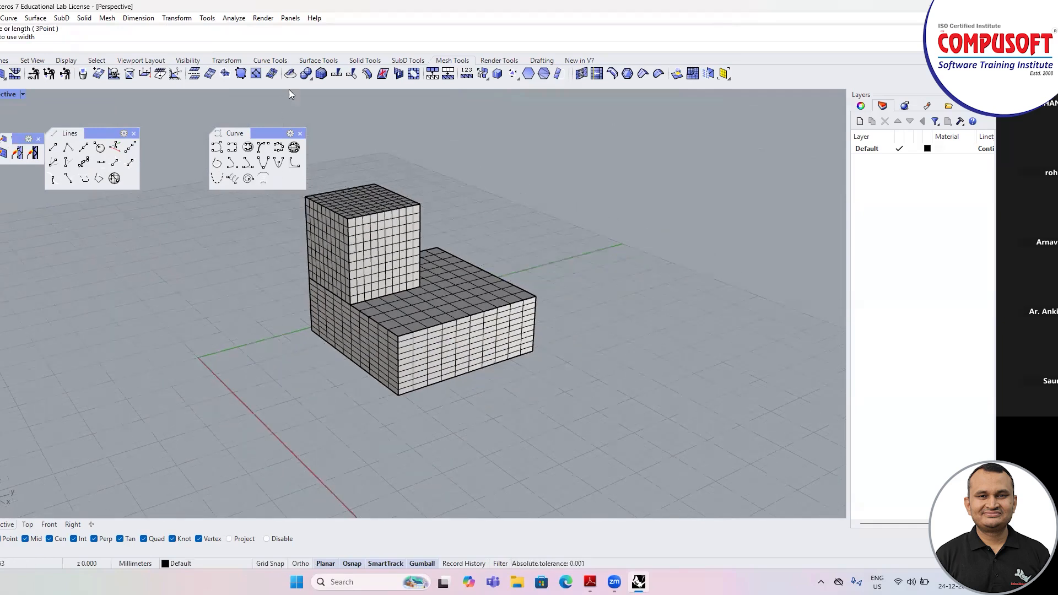
{"action": "left_click", "coordinate": [308, 77]}
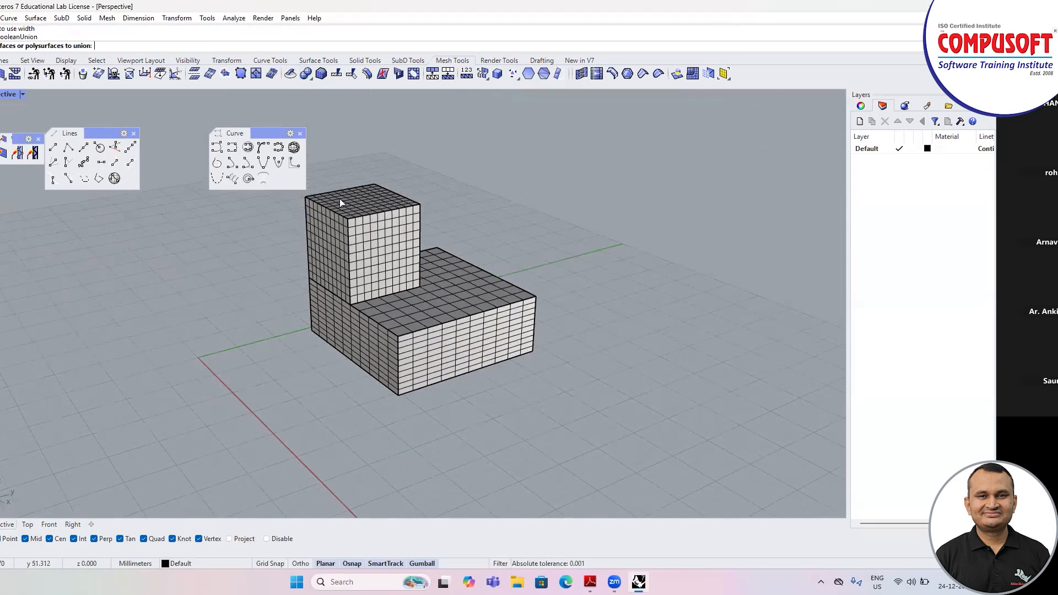
{"action": "left_click", "coordinate": [363, 243]}
{"action": "left_click", "coordinate": [415, 321]}
{"action": "key", "text": "Return"}
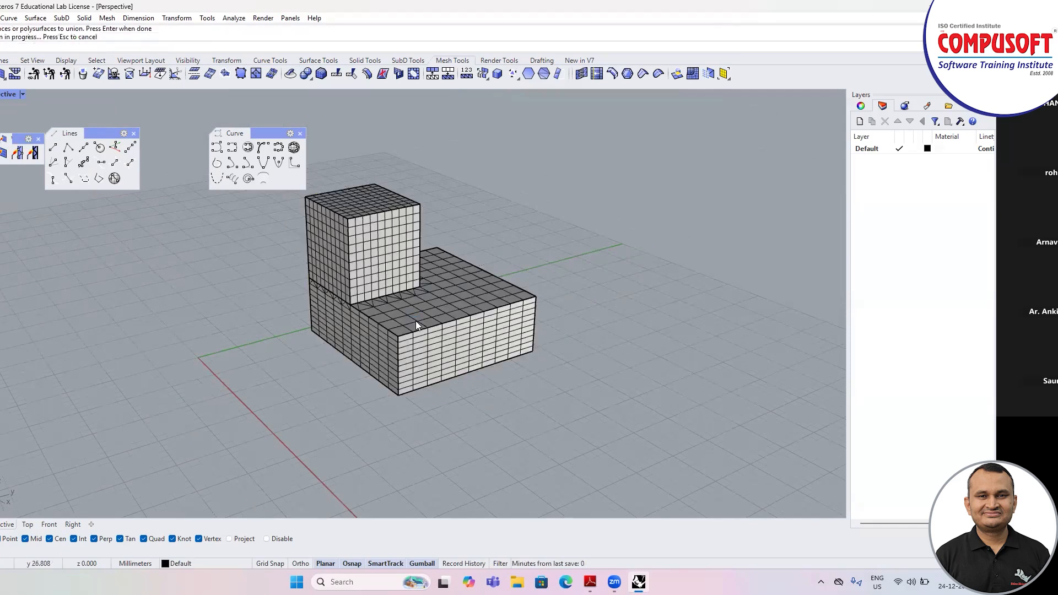
{"action": "left_click", "coordinate": [415, 321]}
{"action": "mouse_move", "coordinate": [360, 329]}
{"action": "right_mouse_down"}
{"action": "mouse_move", "coordinate": [391, 310]}
{"action": "mouse_move", "coordinate": [383, 331]}
{"action": "mouse_move", "coordinate": [400, 328]}
{"action": "right_mouse_up"}
{"action": "key", "text": "Escape"}
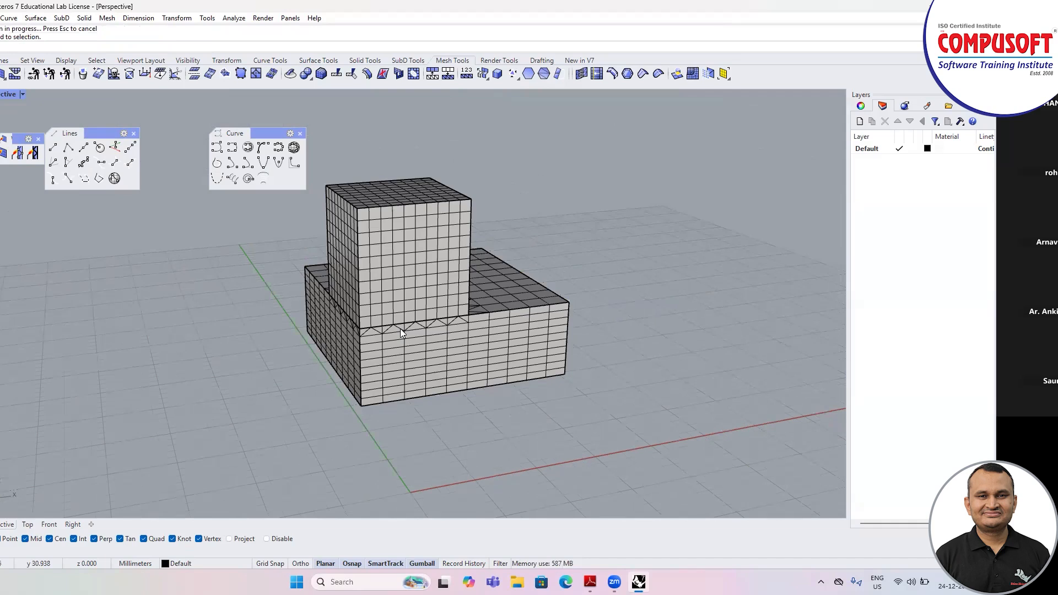
{"action": "left_click", "coordinate": [397, 327]}
{"action": "key", "text": "Escape"}
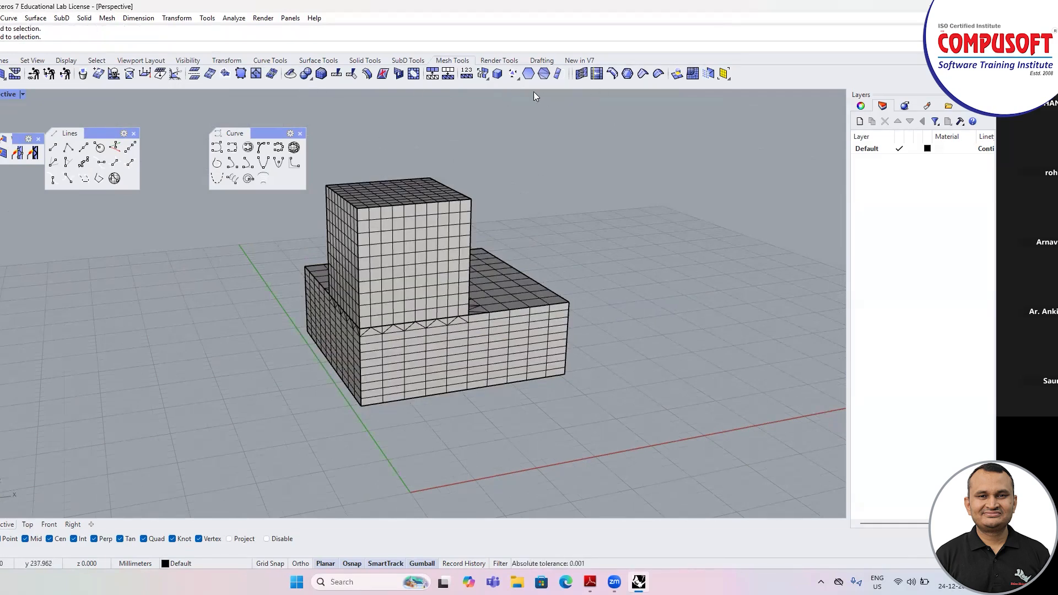
Step: Merge all coplanar faces of the united mesh and select the mesh to check it
{"action": "right_click", "coordinate": [500, 77]}
{"action": "left_click", "coordinate": [468, 239]}
{"action": "key", "text": "Return"}
{"action": "right_click_drag", "start_coordinate": [510, 259], "coordinate": [287, 287]}
{"action": "left_click", "coordinate": [363, 299]}
Step: Rearrange the floating Lines and Curve toolbars so that one sits directly below the other
{"action": "left_click_drag", "start_coordinate": [96, 134], "coordinate": [105, 112]}
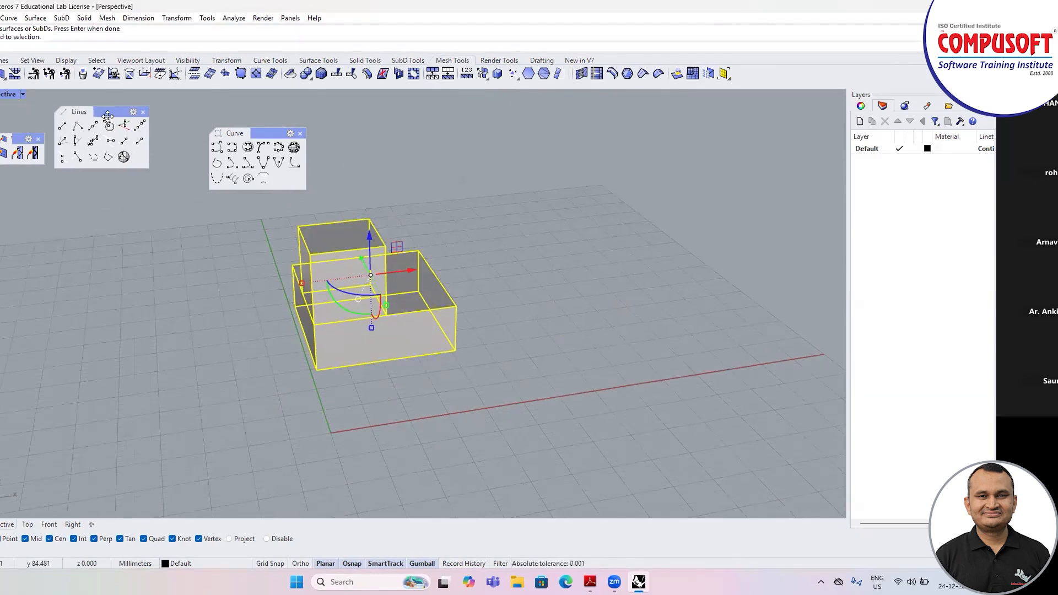
{"action": "left_click_drag", "start_coordinate": [274, 130], "coordinate": [121, 183]}
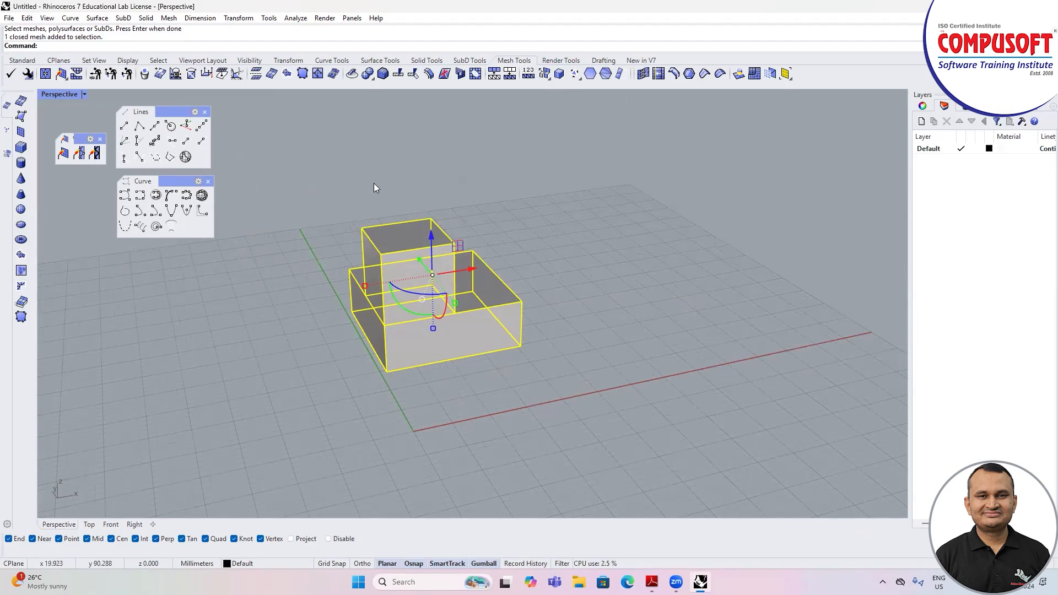
{"action": "right_click_drag", "start_coordinate": [373, 198], "coordinate": [239, 132]}
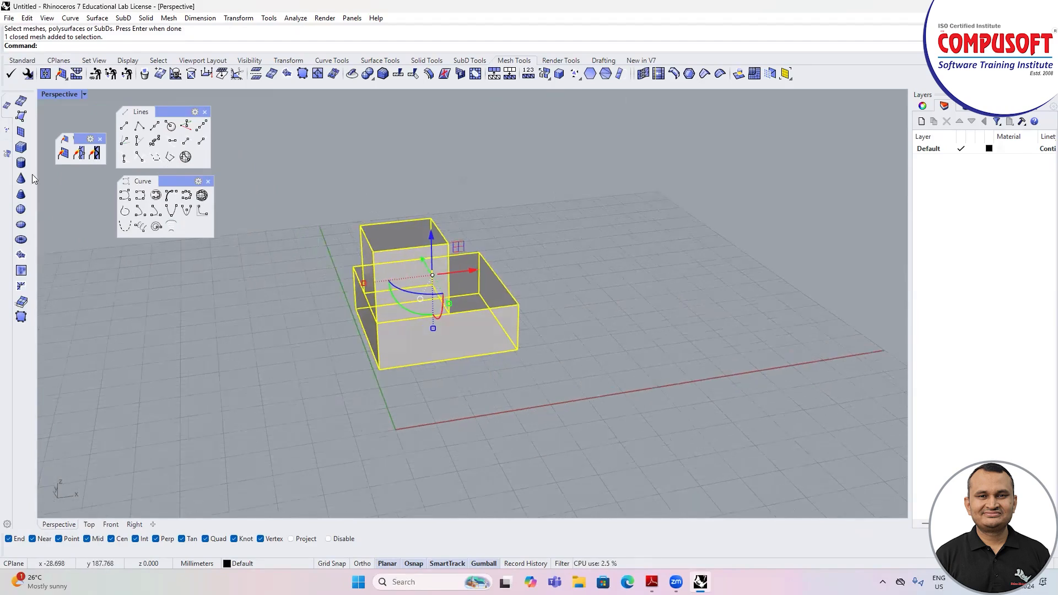
Step: Build an elongated mesh box on the ground plane, separate from the united mesh
{"action": "left_click", "coordinate": [21, 147]}
{"action": "left_click", "coordinate": [609, 293]}
{"action": "left_click", "coordinate": [735, 350]}
{"action": "left_click", "coordinate": [738, 286]}
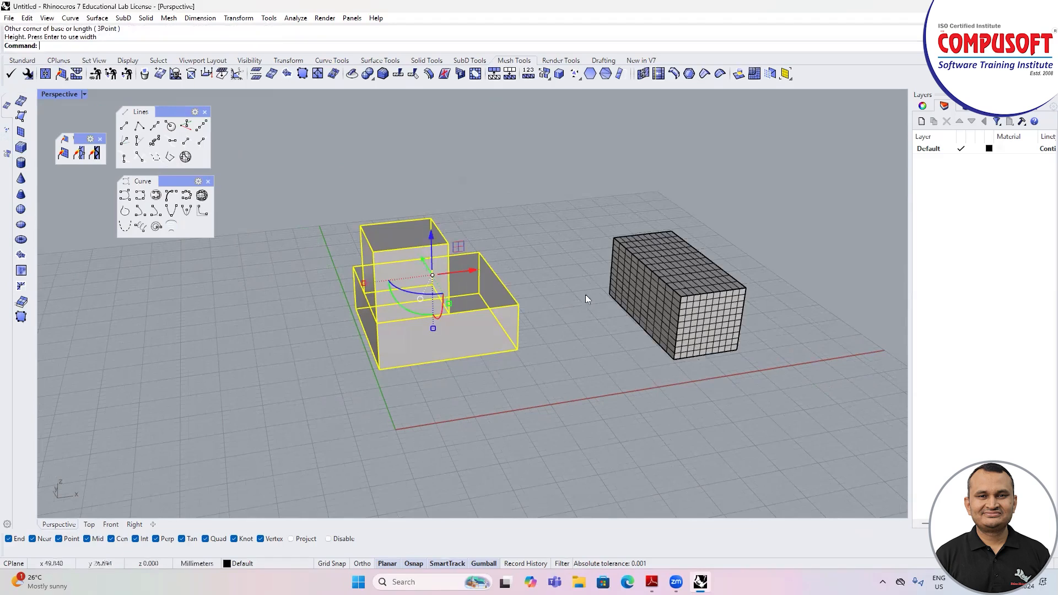
{"action": "scroll", "coordinate": [585, 298], "scroll_direction": "down", "scroll_amount": 6}
{"action": "right_click_drag", "start_coordinate": [600, 338], "coordinate": [590, 298]}
{"action": "scroll", "coordinate": [621, 269], "scroll_direction": "up", "scroll_amount": 8}
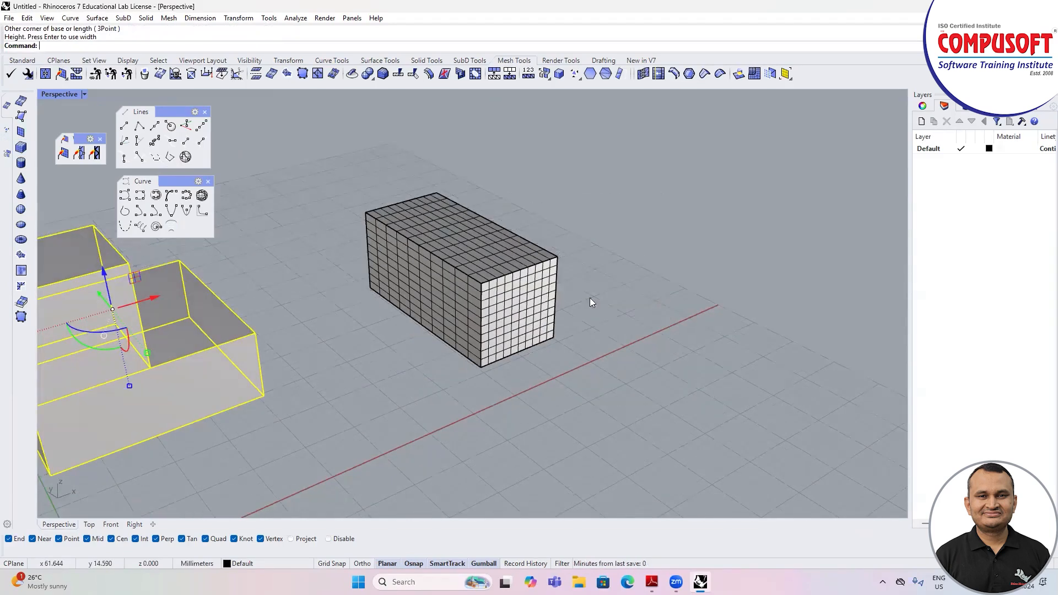
Step: Try Mesh Split on the selected united mesh with the elongated mesh box as the cutting object
{"action": "left_click", "coordinate": [400, 73]}
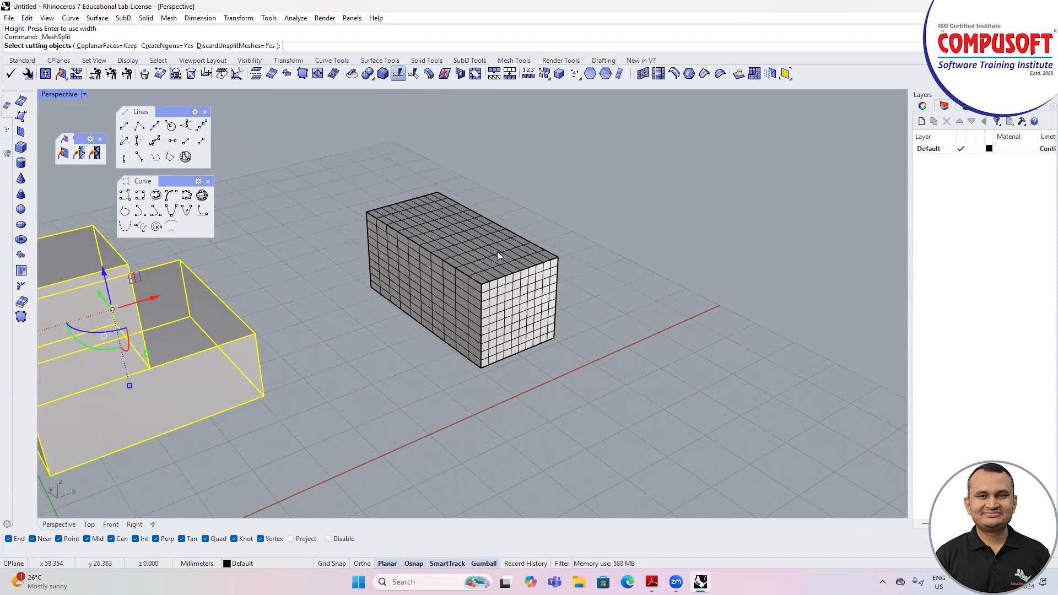
{"action": "scroll", "coordinate": [497, 251], "scroll_direction": "up", "scroll_amount": 5}
{"action": "left_click", "coordinate": [493, 271]}
{"action": "scroll", "coordinate": [491, 271], "scroll_direction": "up", "scroll_amount": 1}
{"action": "key", "text": "Return"}
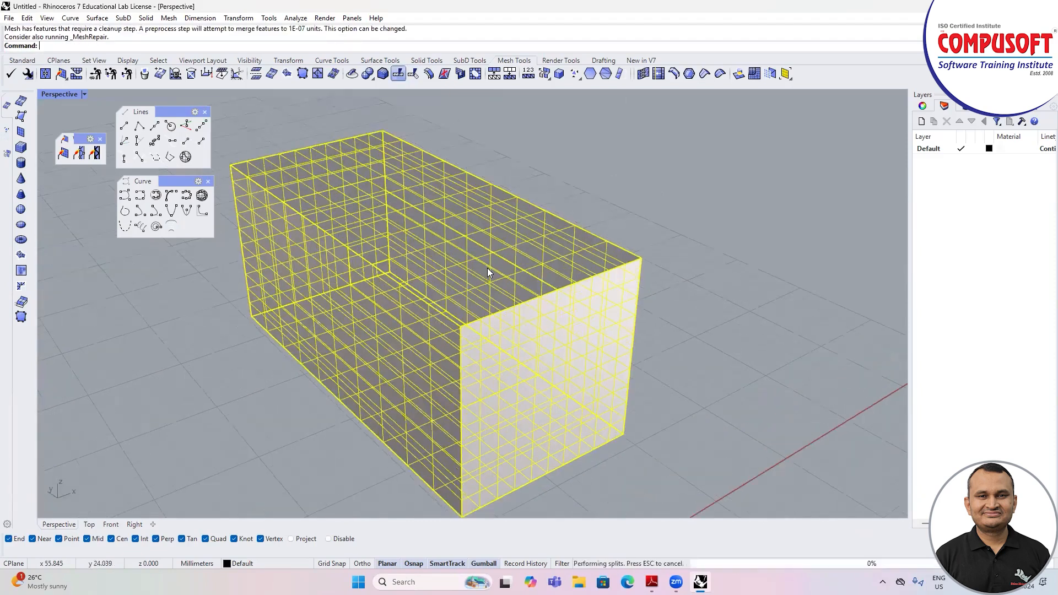
{"action": "left_click", "coordinate": [487, 268]}
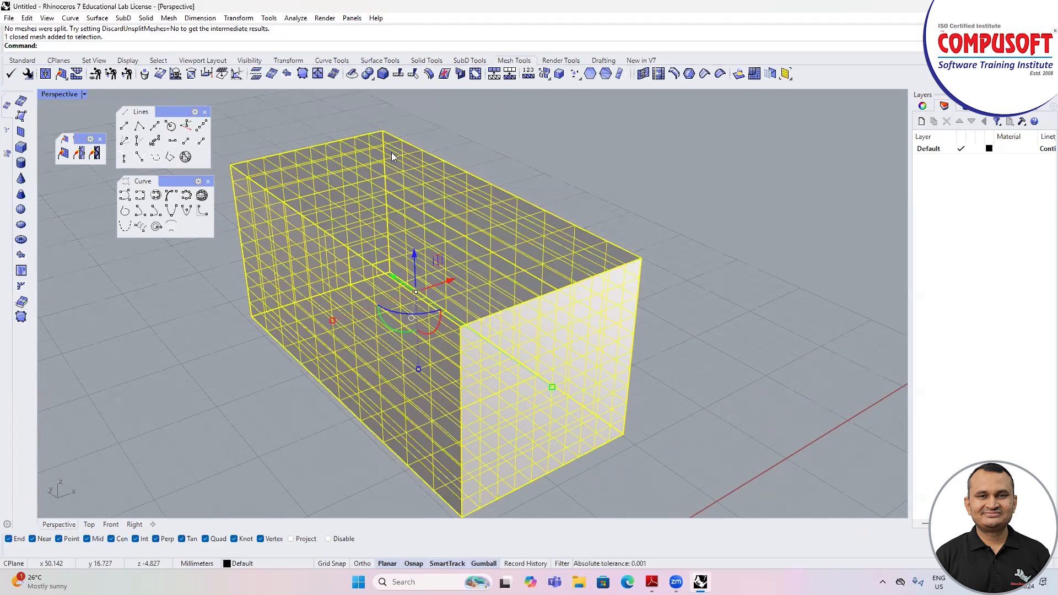
{"action": "key", "text": "Escape"}
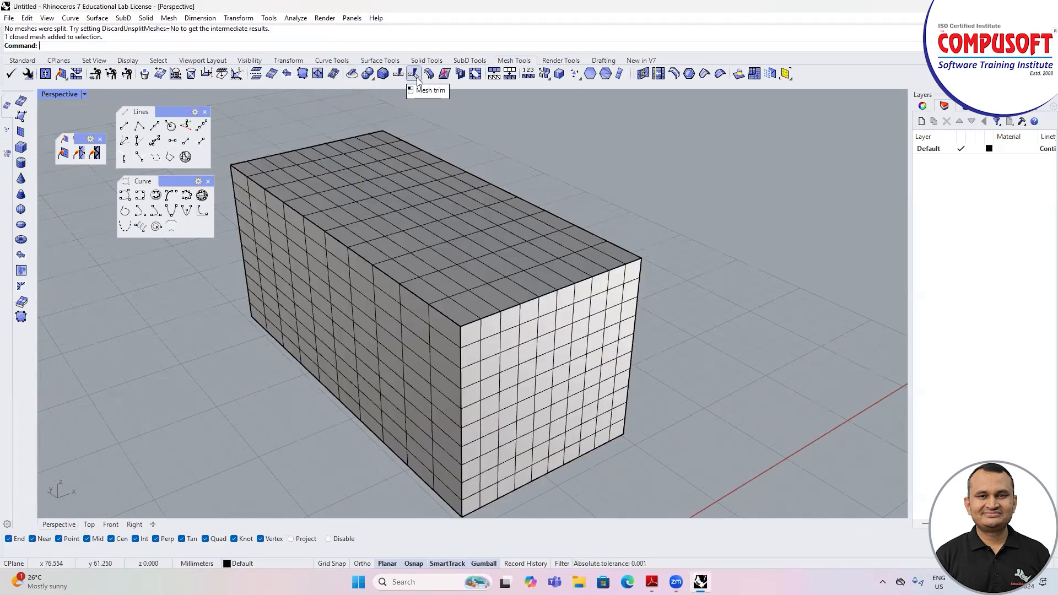
Step: Draw a line on the ground plane that crosses under the elongated mesh box near its front end
{"action": "scroll", "coordinate": [432, 200], "scroll_direction": "down", "scroll_amount": 5}
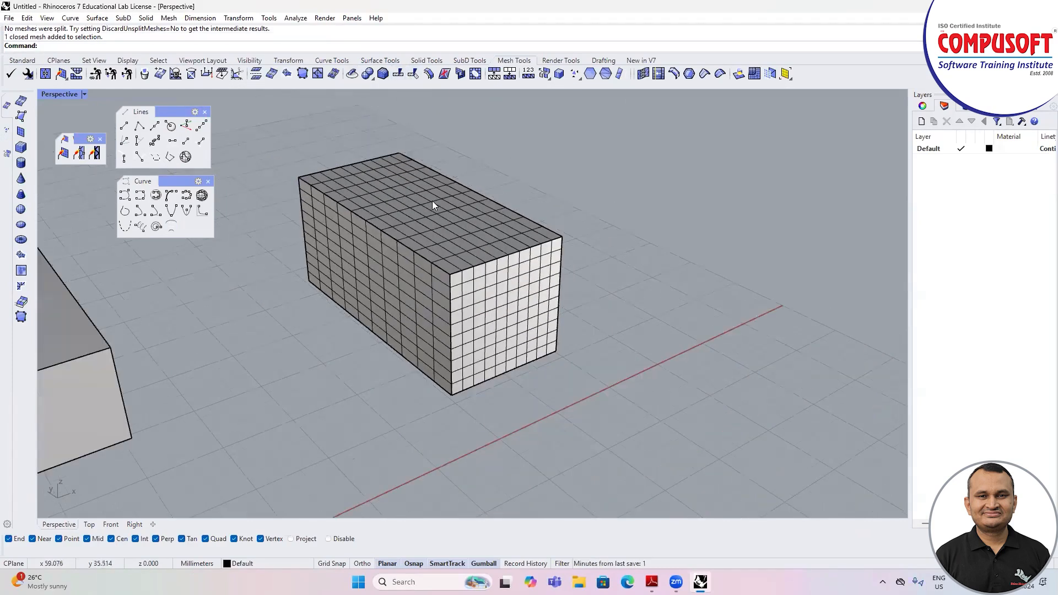
{"action": "right_click_drag", "start_coordinate": [391, 202], "coordinate": [378, 195]}
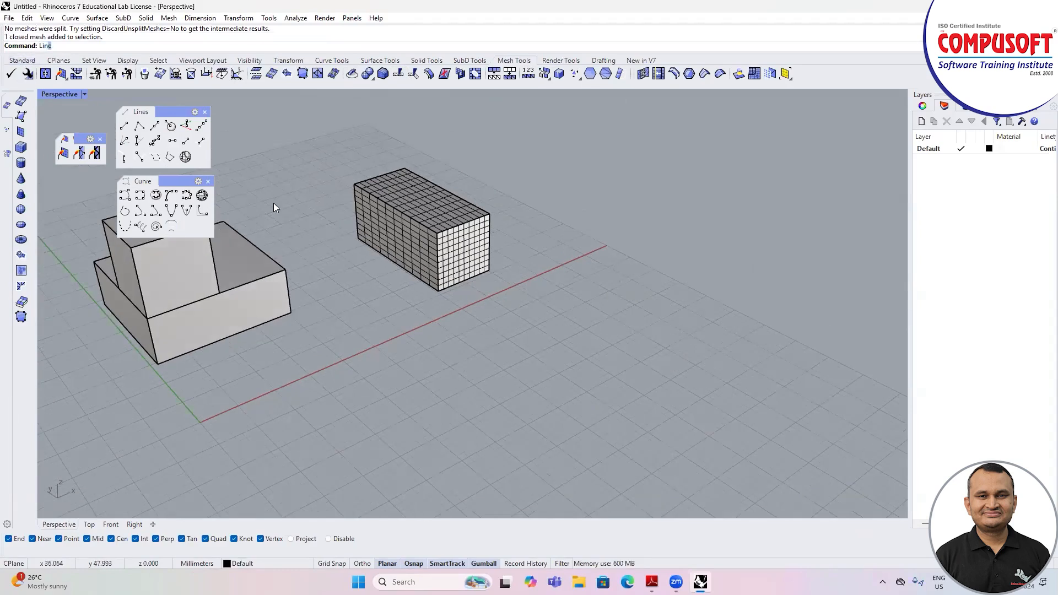
{"action": "key", "text": "Return"}
{"action": "left_click", "coordinate": [379, 286]}
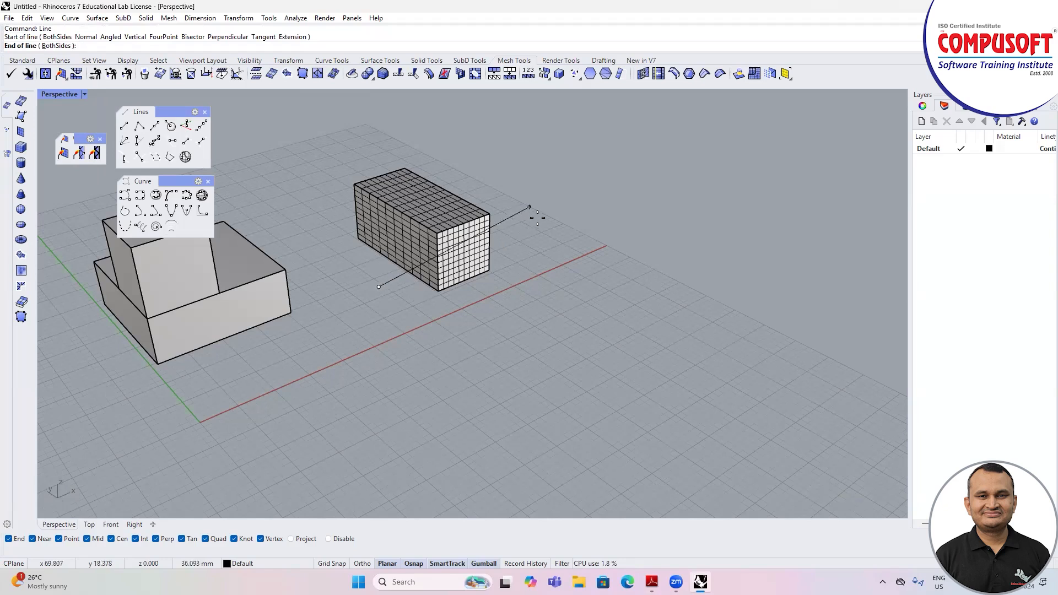
{"action": "left_click", "coordinate": [532, 227]}
{"action": "right_click", "coordinate": [533, 237]}
{"action": "key", "text": "Escape"}
{"action": "right_click_drag", "start_coordinate": [534, 253], "coordinate": [398, 176]}
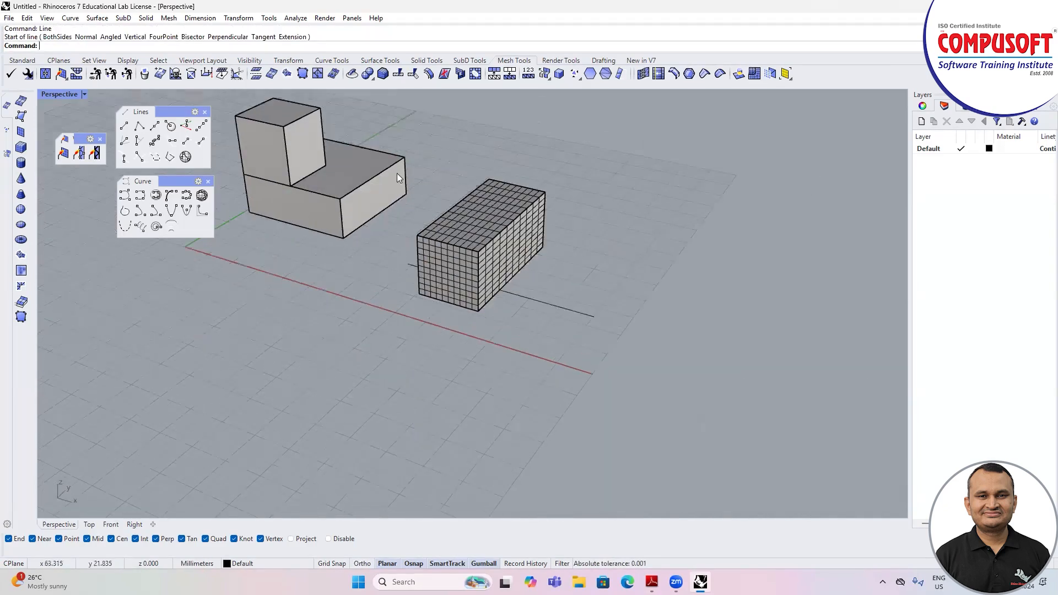
Step: Split the elongated mesh box with the line using Mesh Split and move the front piece away
{"action": "left_click", "coordinate": [367, 75]}
{"action": "left_click", "coordinate": [512, 254]}
{"action": "key", "text": "Return"}
{"action": "left_click", "coordinate": [539, 299]}
{"action": "key", "text": "Return"}
{"action": "left_click", "coordinate": [484, 279]}
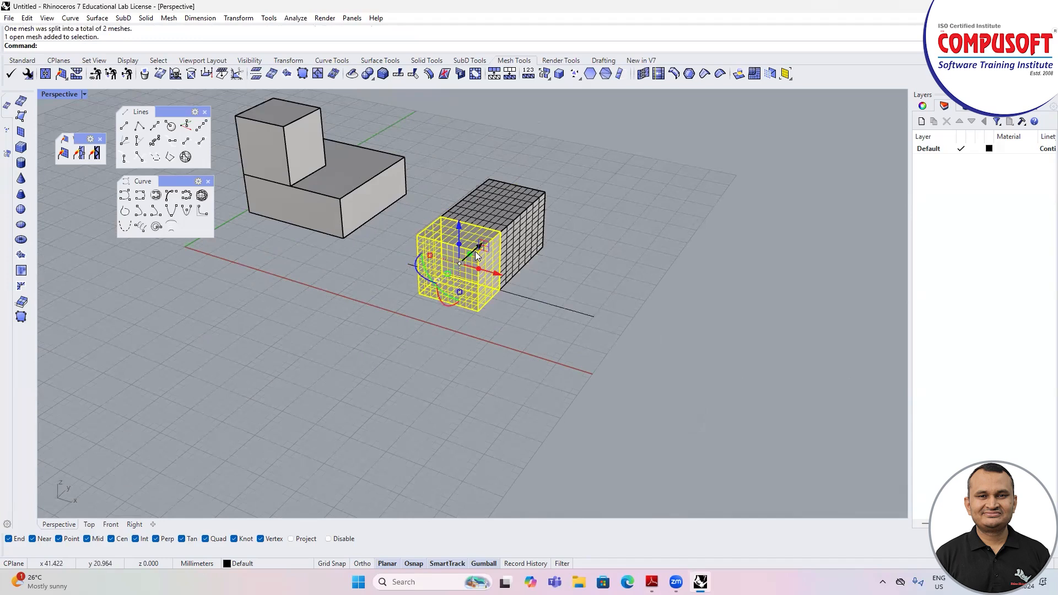
{"action": "left_click_drag", "start_coordinate": [475, 252], "coordinate": [440, 312]}
Step: Undo the move of the front piece and the mesh split, and clear the selection
{"action": "key", "text": "ctrl+z"}
{"action": "key", "text": "ctrl+z"}
{"action": "right_click_drag", "start_coordinate": [450, 318], "coordinate": [598, 361]}
{"action": "key", "text": "Escape"}
Step: Cut off the front part of the elongated mesh box with Mesh Trim, using the line as cutting object
{"action": "left_click", "coordinate": [412, 74]}
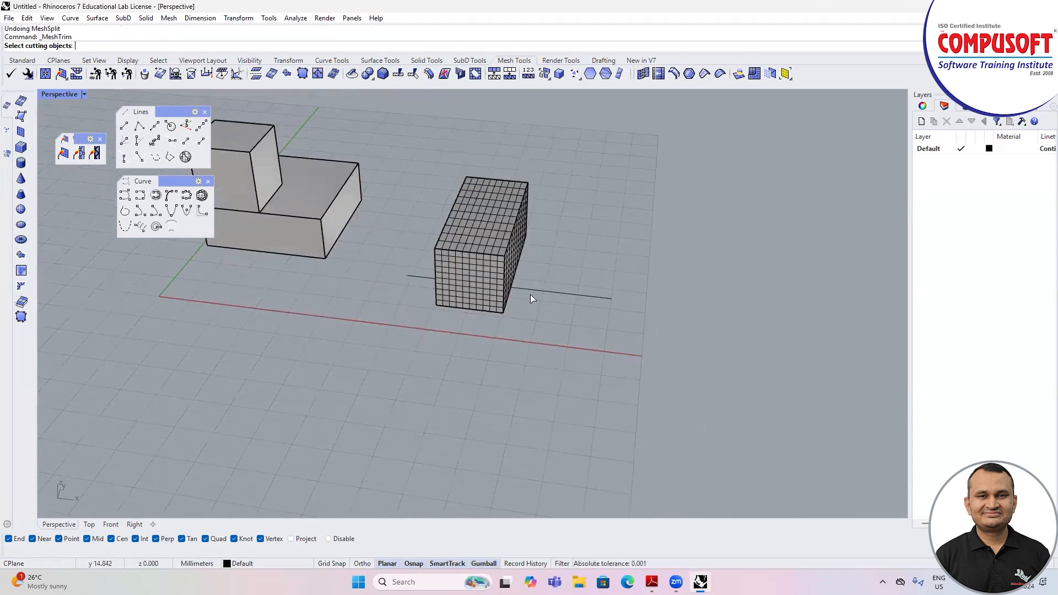
{"action": "left_click", "coordinate": [552, 293]}
{"action": "key", "text": "Return"}
{"action": "right_click_drag", "start_coordinate": [513, 289], "coordinate": [532, 324]}
{"action": "left_click", "coordinate": [532, 324]}
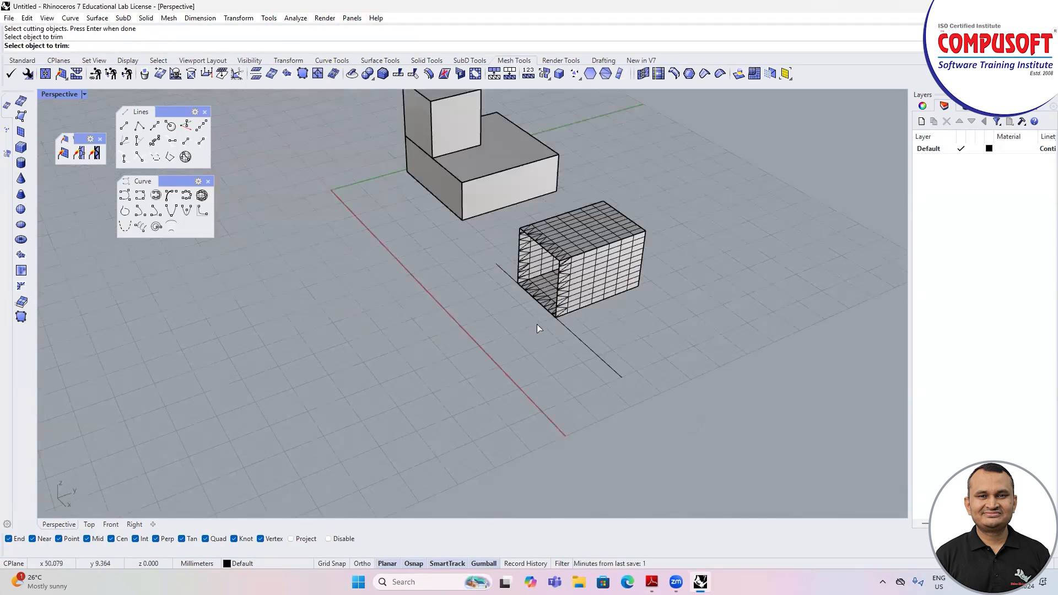
Step: Undo the mesh trim and deselect the restored mesh box
{"action": "key", "text": "ctrl+z"}
{"action": "key", "text": "Escape"}
{"action": "key", "text": "ctrl+z"}
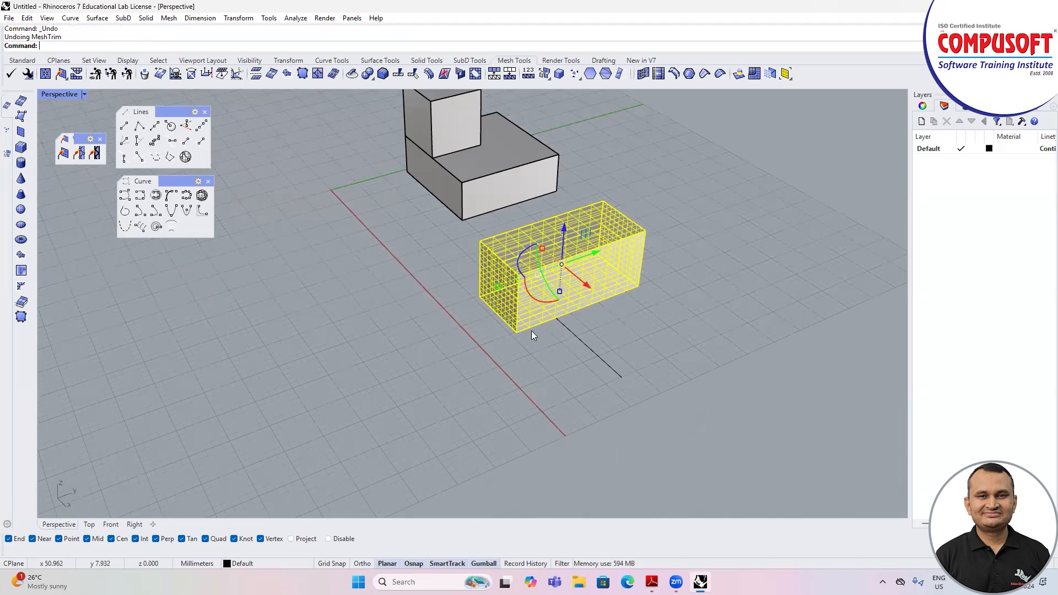
{"action": "left_click", "coordinate": [530, 332]}
{"action": "right_click_drag", "start_coordinate": [528, 332], "coordinate": [561, 335]}
{"action": "scroll", "coordinate": [564, 171], "scroll_direction": "up", "scroll_amount": 4}
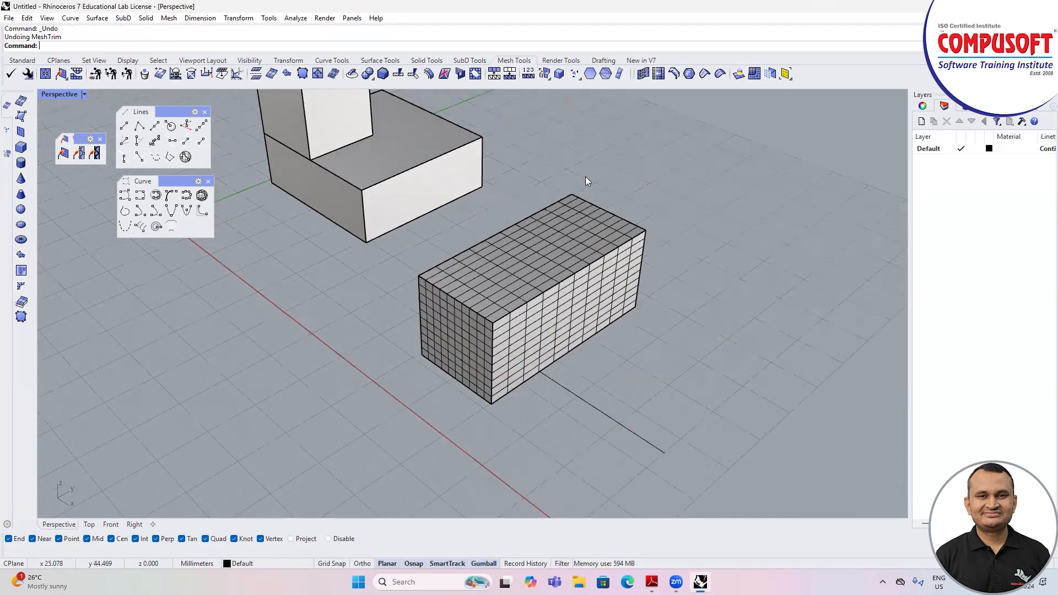
Step: Merge a short row of adjacent faces on the top of the elongated mesh box with Merge Faces
{"action": "scroll", "coordinate": [650, 215], "scroll_direction": "down", "scroll_amount": 2}
{"action": "right_click_drag", "start_coordinate": [675, 229], "coordinate": [511, 125]}
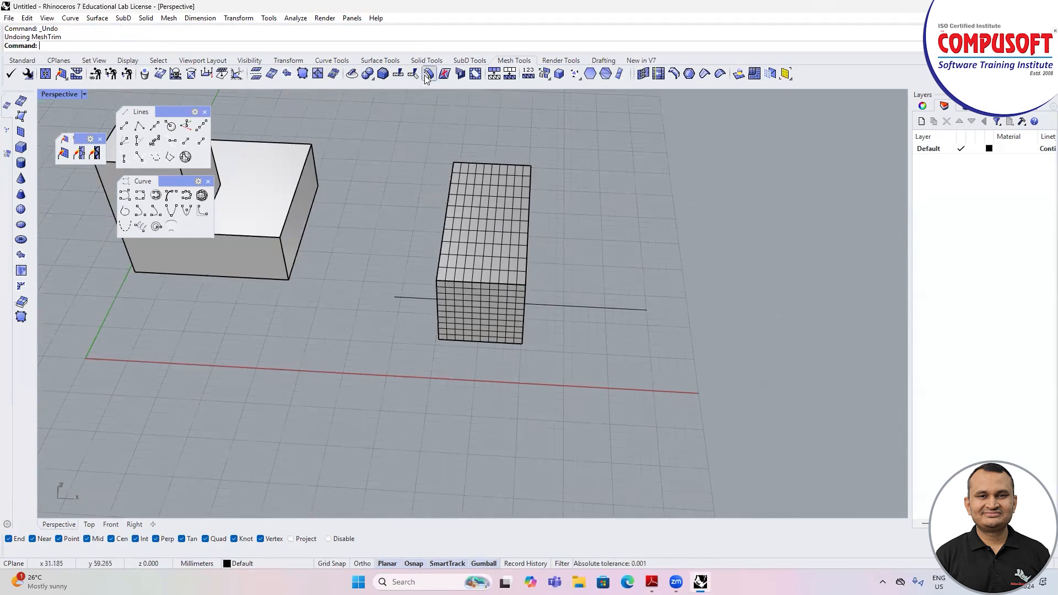
{"action": "left_click", "coordinate": [444, 75]}
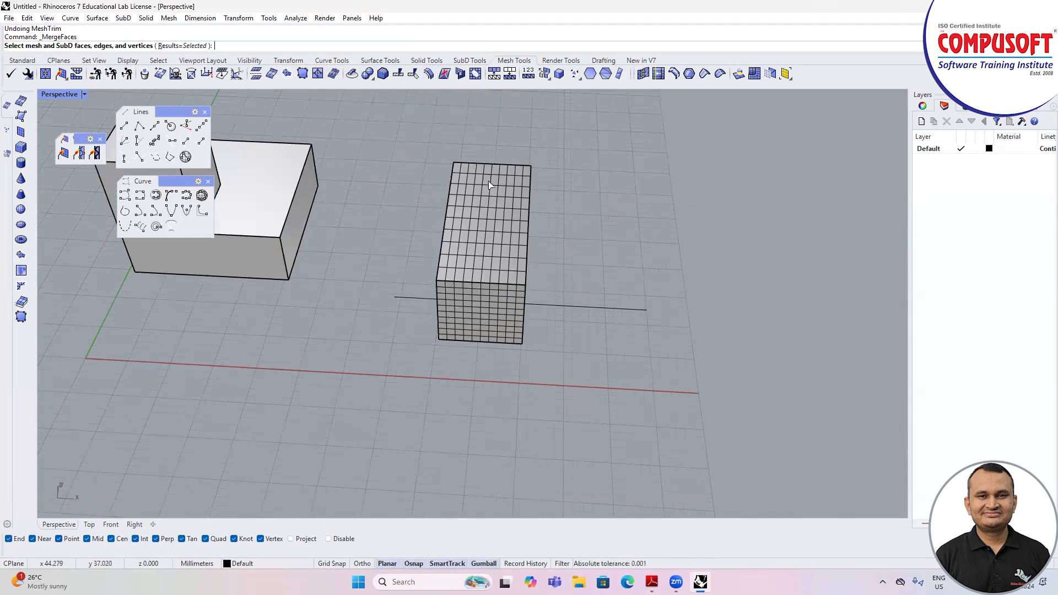
{"action": "scroll", "coordinate": [485, 205], "scroll_direction": "up", "scroll_amount": 3}
{"action": "left_click", "coordinate": [483, 204]}
{"action": "left_click", "coordinate": [510, 206]}
{"action": "left_click", "coordinate": [525, 207]}
{"action": "key", "text": "Return"}
{"action": "right_click_drag", "start_coordinate": [583, 234], "coordinate": [545, 220]}
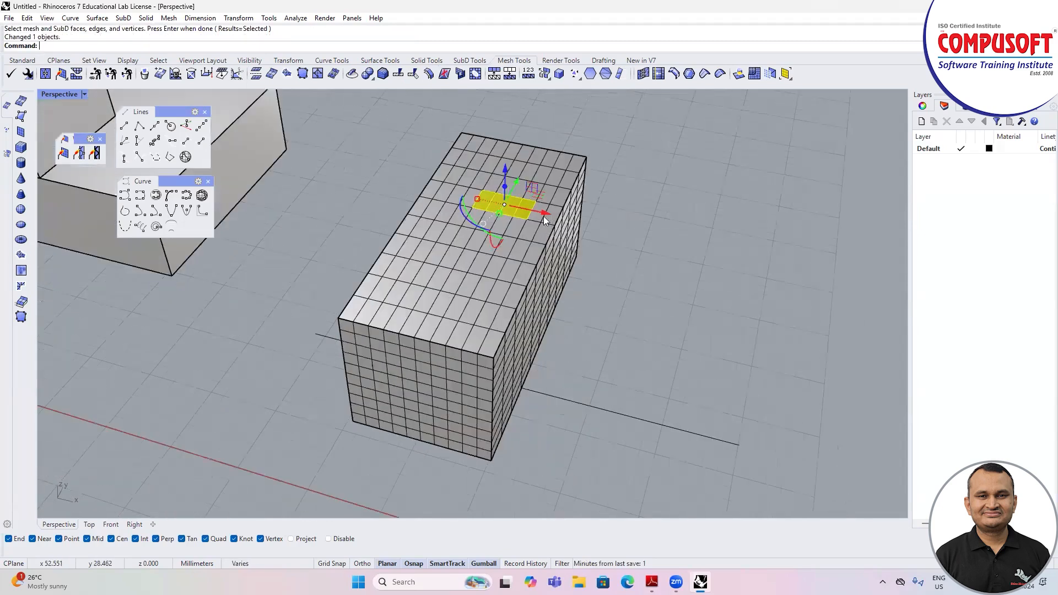
{"action": "key", "text": "Escape"}
Step: Insert a full edge loop along the length of the mesh box, beside an existing lengthwise edge on its top
{"action": "scroll", "coordinate": [515, 184], "scroll_direction": "down", "scroll_amount": 2}
{"action": "right_click_drag", "start_coordinate": [515, 184], "coordinate": [512, 194]}
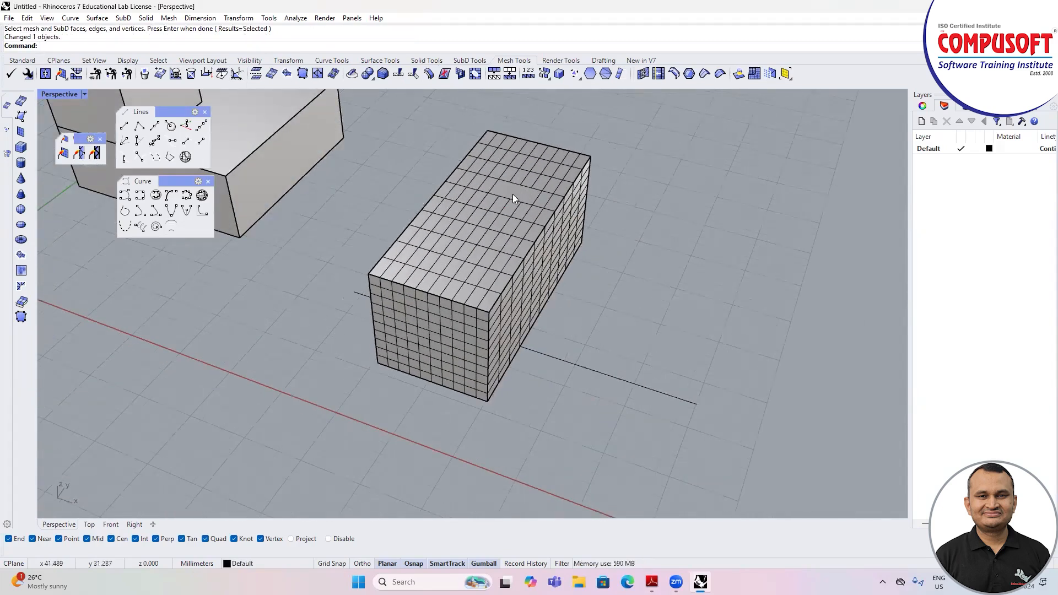
{"action": "left_click", "coordinate": [675, 75]}
{"action": "scroll", "coordinate": [518, 226], "scroll_direction": "up", "scroll_amount": 5}
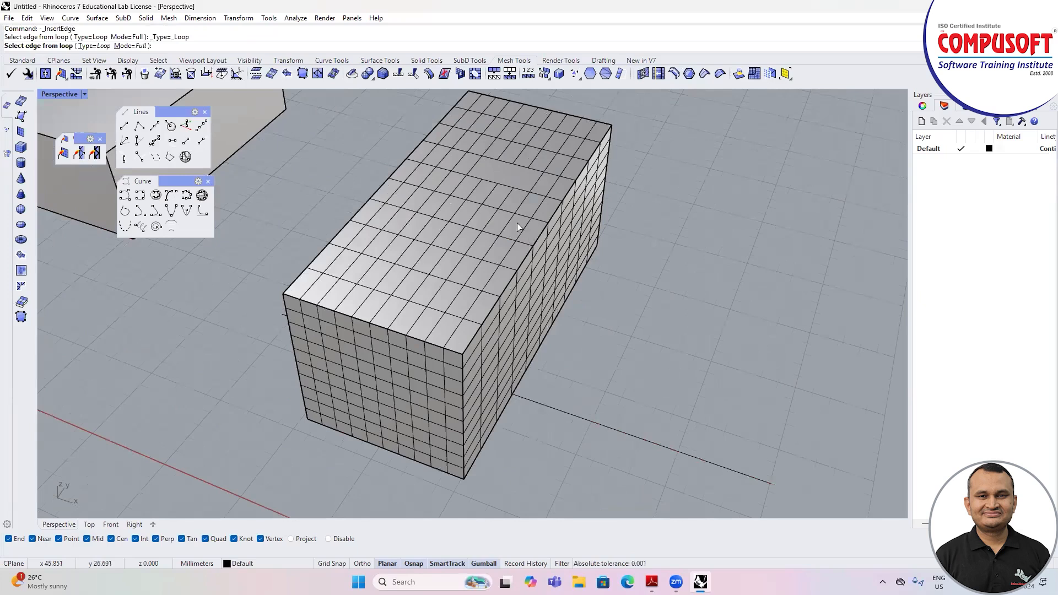
{"action": "left_click", "coordinate": [518, 226]}
{"action": "key", "text": "Return"}
{"action": "left_click", "coordinate": [512, 223]}
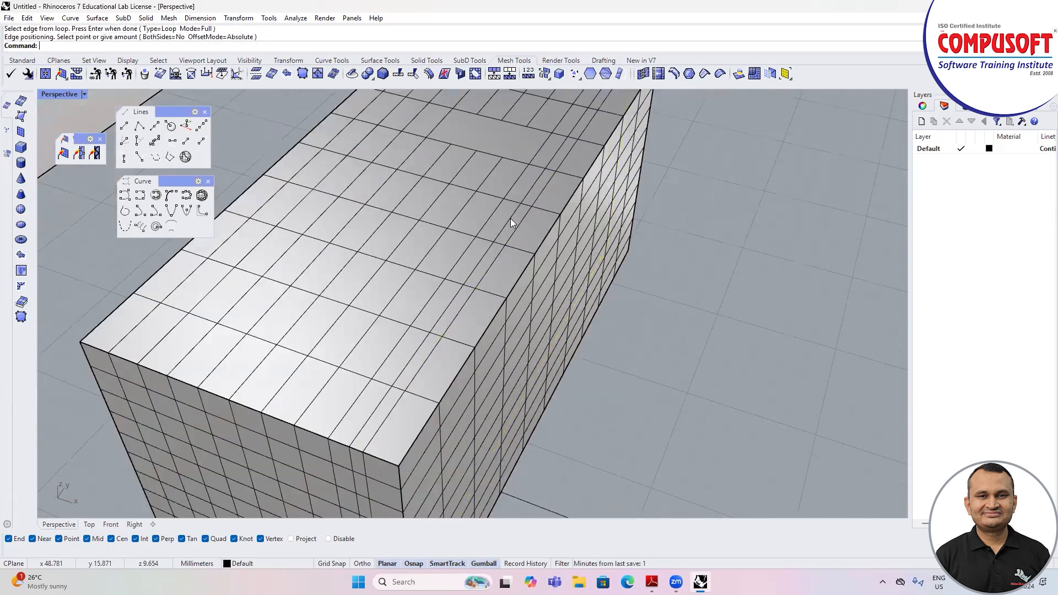
Step: Insert an edge with the Ring type across the width of the mesh box, close to an existing crosswise edge
{"action": "right_click", "coordinate": [675, 75]}
{"action": "left_click", "coordinate": [442, 241]}
{"action": "key", "text": "Return"}
{"action": "left_click", "coordinate": [439, 257]}
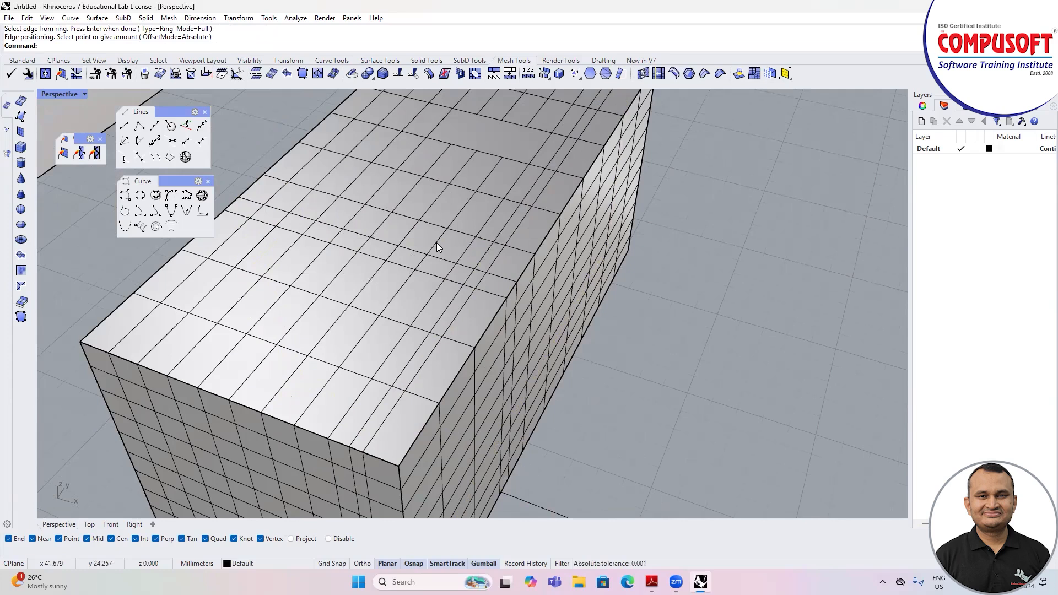
{"action": "scroll", "coordinate": [470, 214], "scroll_direction": "down", "scroll_amount": 3}
{"action": "scroll", "coordinate": [579, 221], "scroll_direction": "up", "scroll_amount": 3}
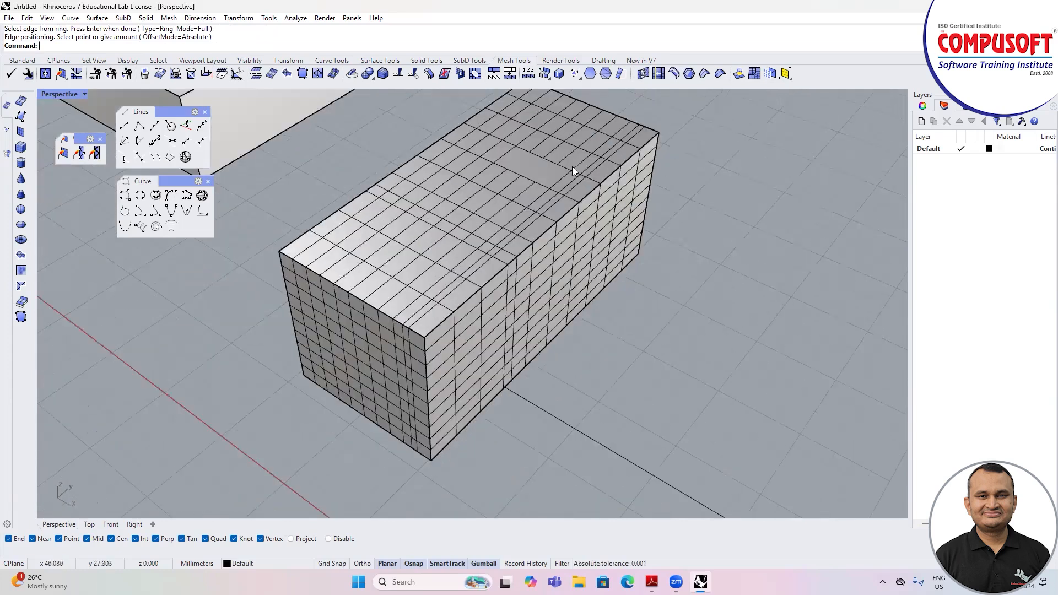
Step: Crease four connected edges in one line across the top of the mesh box, up to its long side edge
{"action": "left_click", "coordinate": [705, 74]}
{"action": "scroll", "coordinate": [474, 201], "scroll_direction": "up", "scroll_amount": 3}
{"action": "left_click", "coordinate": [475, 194]}
{"action": "left_click", "coordinate": [498, 206]}
{"action": "left_click", "coordinate": [522, 216]}
{"action": "left_click", "coordinate": [568, 239]}
{"action": "key", "text": "Return"}
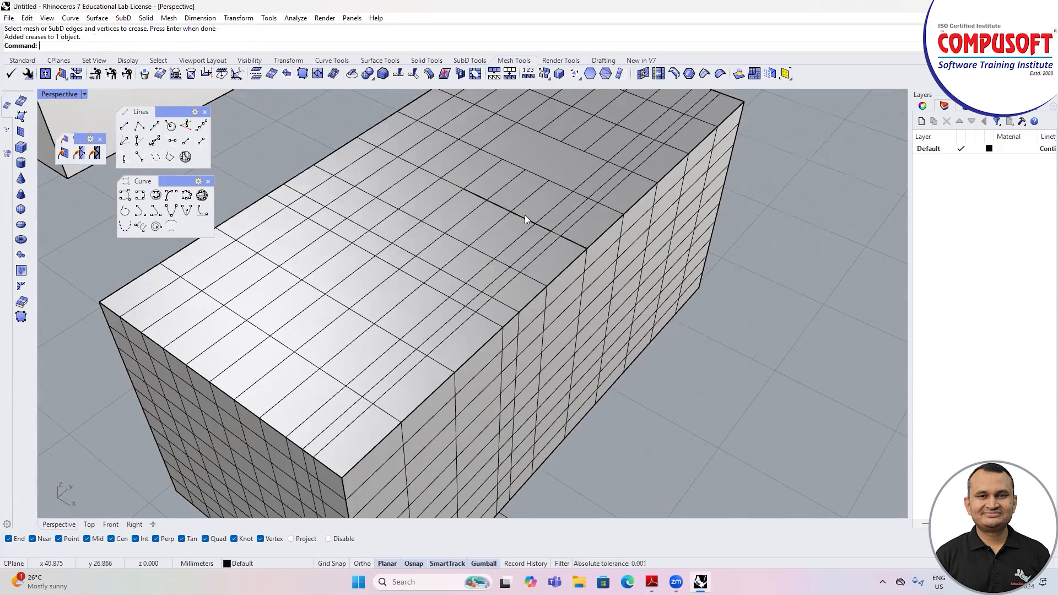
Step: Raise a single mesh edge on the creased line upward to form a bump on the box's top, leaving the mesh deselected
{"action": "left_click", "coordinate": [522, 214]}
{"action": "key", "text": "Escape"}
{"action": "left_click", "coordinate": [524, 220], "text": "ctrl+shift"}
{"action": "left_click_drag", "start_coordinate": [524, 219], "coordinate": [524, 193]}
{"action": "right_click_drag", "start_coordinate": [558, 249], "coordinate": [549, 248]}
{"action": "key", "text": "Escape"}
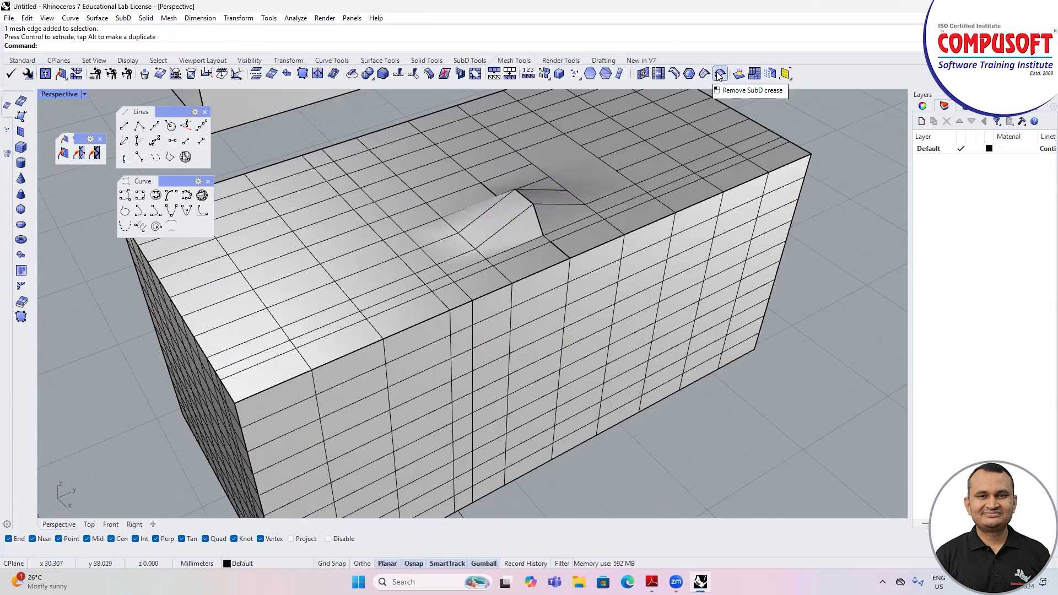
{"action": "left_click", "coordinate": [524, 202]}
{"action": "key", "text": "Escape"}
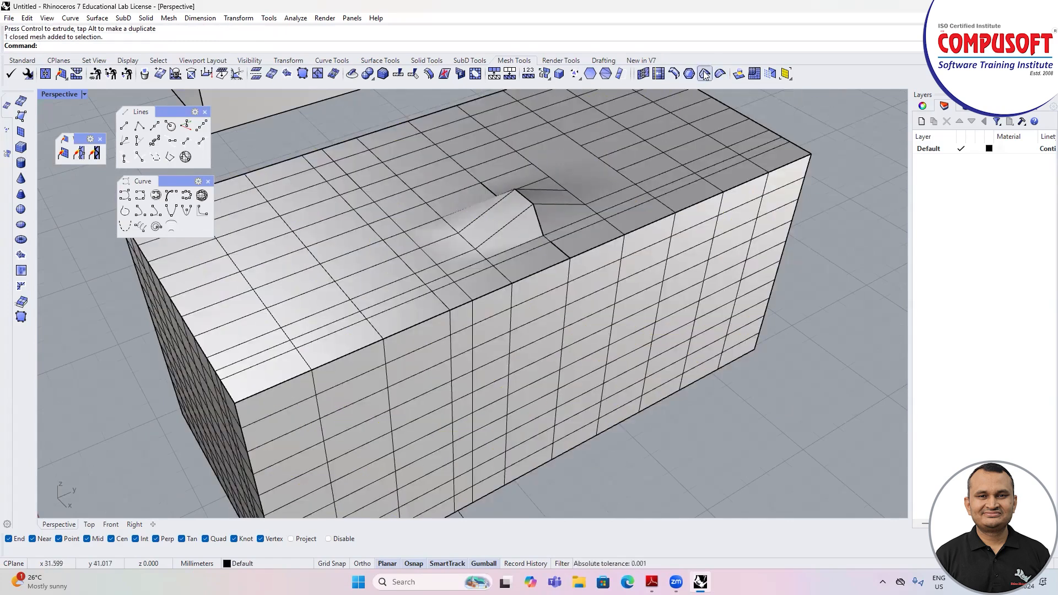
Step: Remove the crease from the edges running from the box's long top edge to the raised bump
{"action": "left_click", "coordinate": [719, 74]}
{"action": "scroll", "coordinate": [578, 259], "scroll_direction": "up", "scroll_amount": 5}
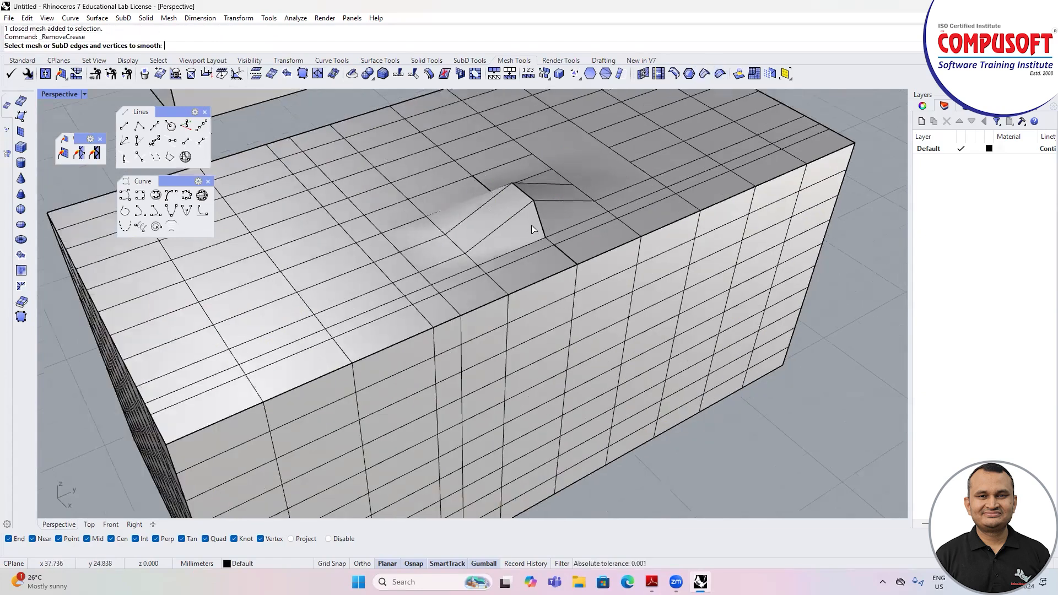
{"action": "left_click", "coordinate": [582, 269]}
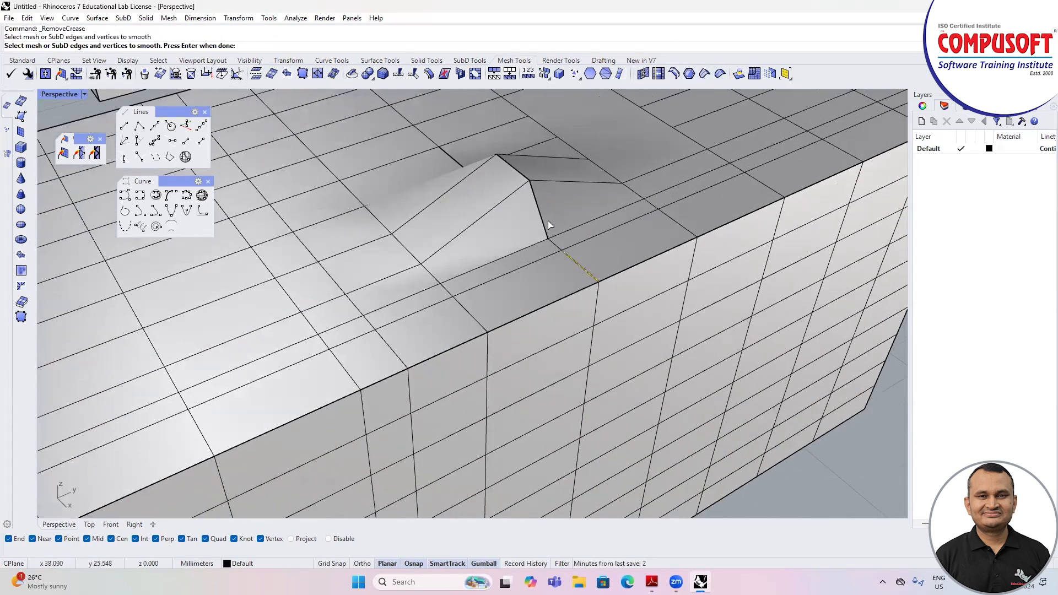
{"action": "key", "text": "Return"}
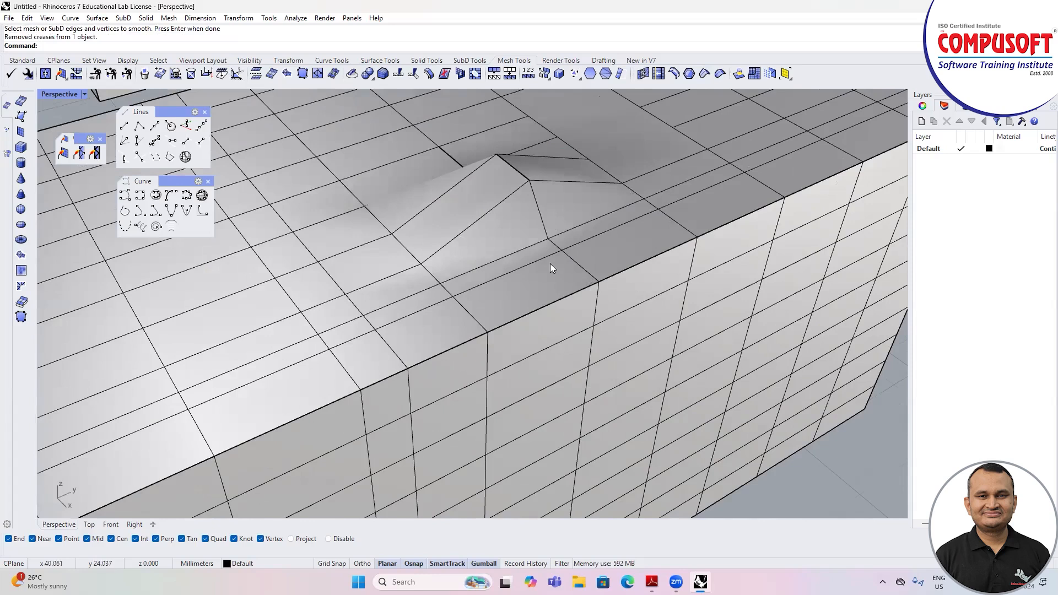
{"action": "scroll", "coordinate": [557, 248], "scroll_direction": "down", "scroll_amount": 2}
{"action": "scroll", "coordinate": [568, 236], "scroll_direction": "down", "scroll_amount": 6}
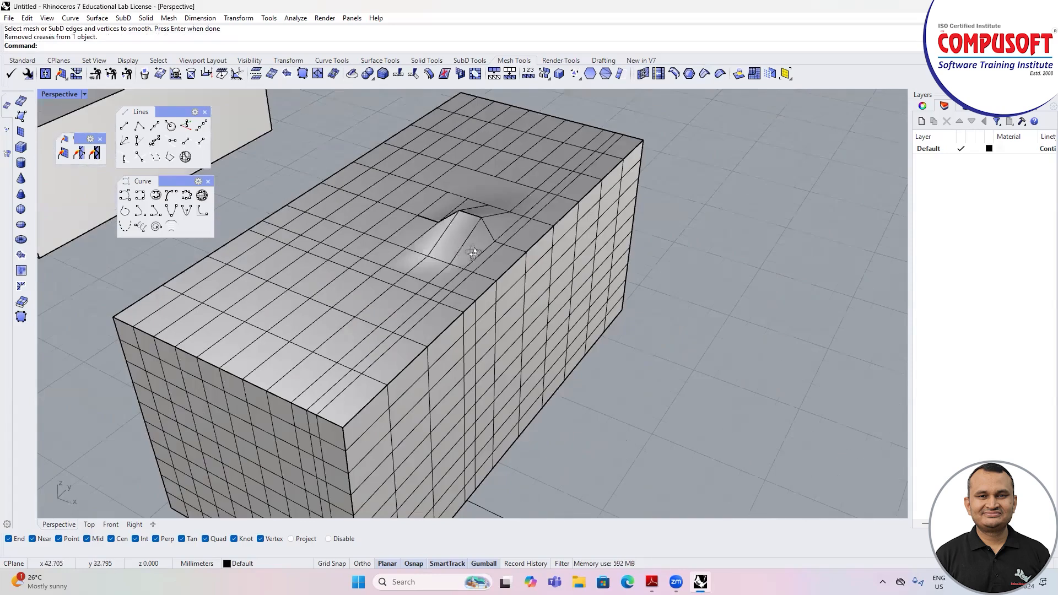
{"action": "scroll", "coordinate": [384, 247], "scroll_direction": "down", "scroll_amount": 4}
{"action": "right_click_drag", "start_coordinate": [383, 247], "coordinate": [455, 214]}
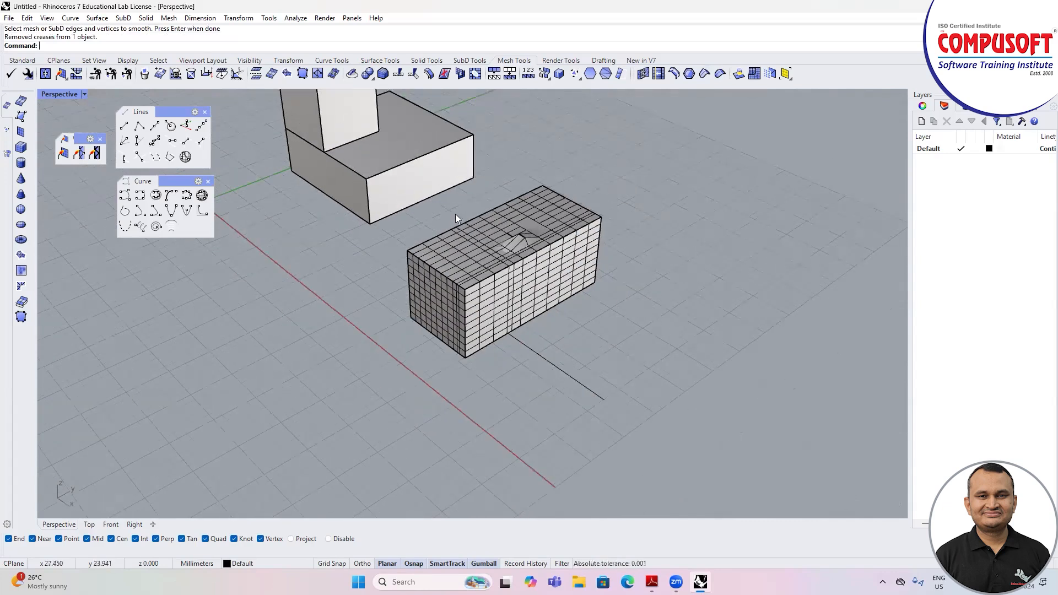
{"action": "left_click", "coordinate": [501, 78]}
{"action": "scroll", "coordinate": [492, 197], "scroll_direction": "down", "scroll_amount": 5}
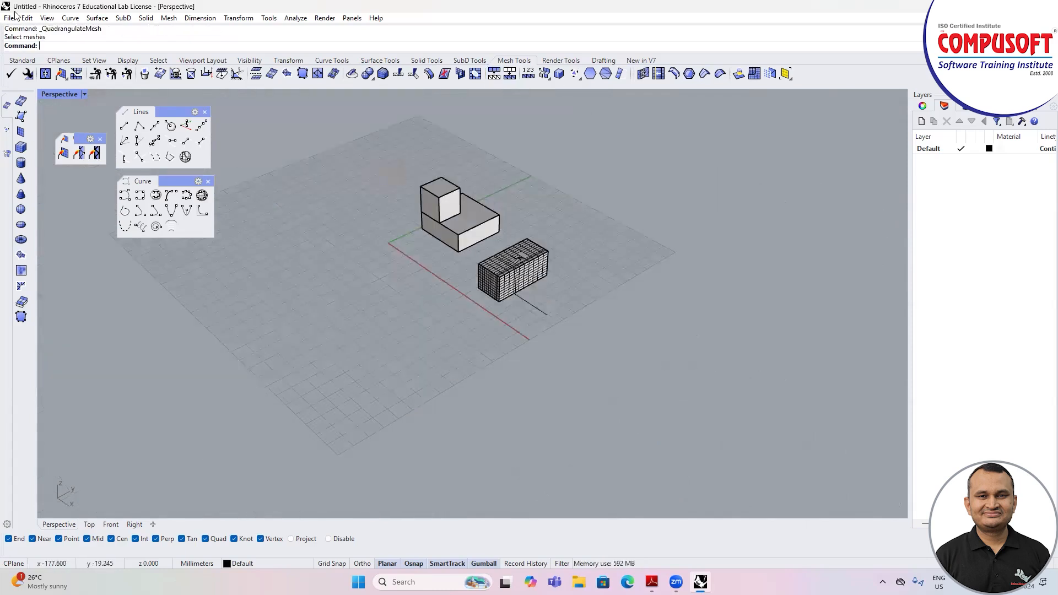
Step: Open the recently used file mesh.3dm from the "2 to 3 batch for rhino" folder
{"action": "left_click", "coordinate": [12, 17]}
{"action": "left_click", "coordinate": [137, 285]}
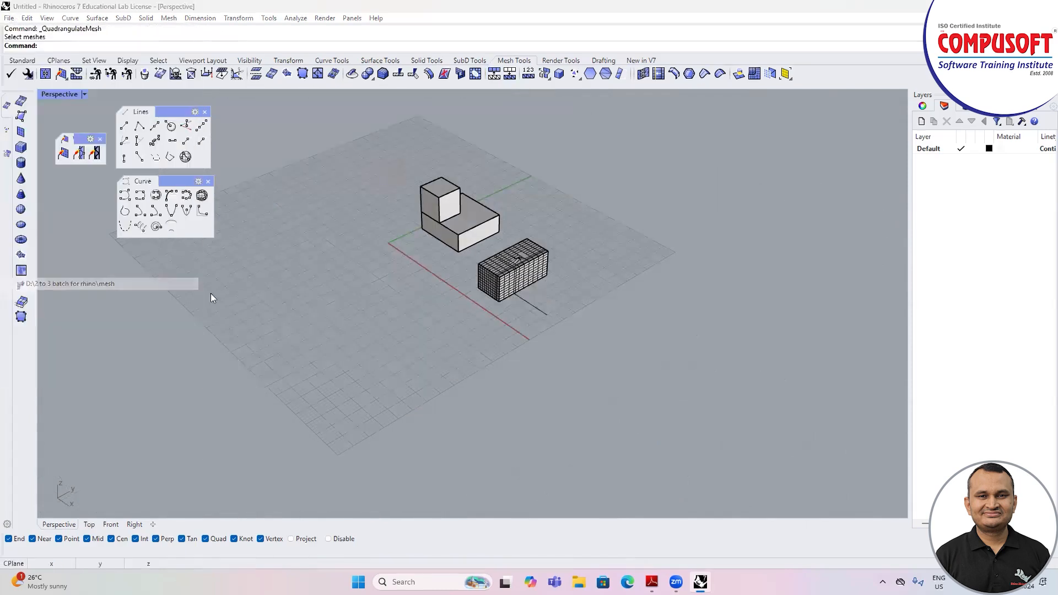
{"action": "left_click", "coordinate": [533, 313]}
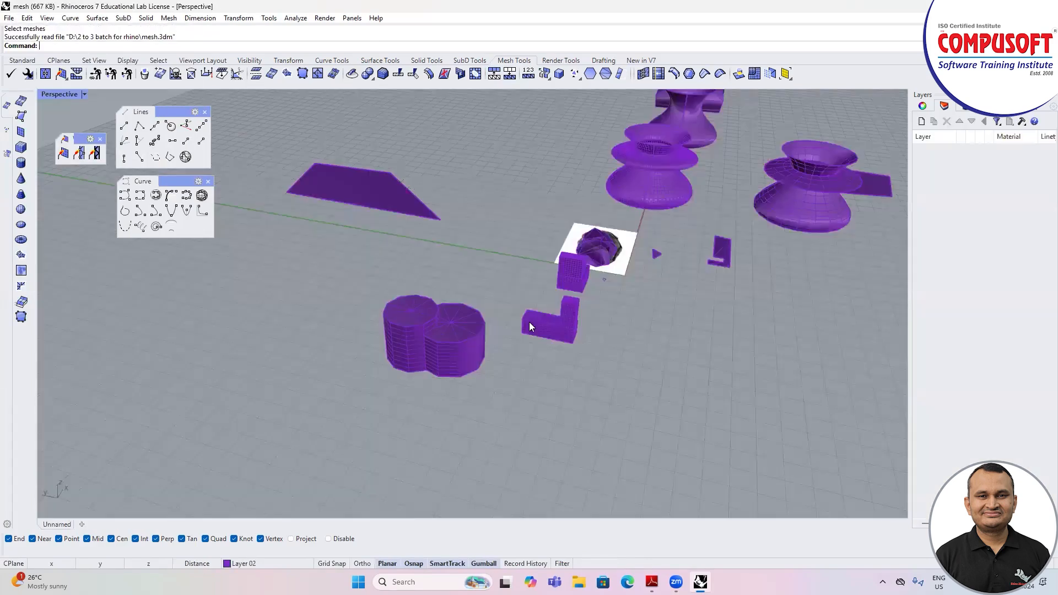
Step: Delete the plain L-shaped block, the overlapping cylinder meshes and the large flat mesh
{"action": "scroll", "coordinate": [504, 345], "scroll_direction": "down", "scroll_amount": 4}
{"action": "left_click_drag", "start_coordinate": [535, 354], "coordinate": [456, 307]}
{"action": "key", "text": "Delete"}
{"action": "left_click_drag", "start_coordinate": [371, 276], "coordinate": [446, 346]}
{"action": "key", "text": "Delete"}
{"action": "left_click", "coordinate": [421, 232]}
{"action": "key", "text": "Delete"}
{"action": "scroll", "coordinate": [656, 226], "scroll_direction": "up", "scroll_amount": 5}
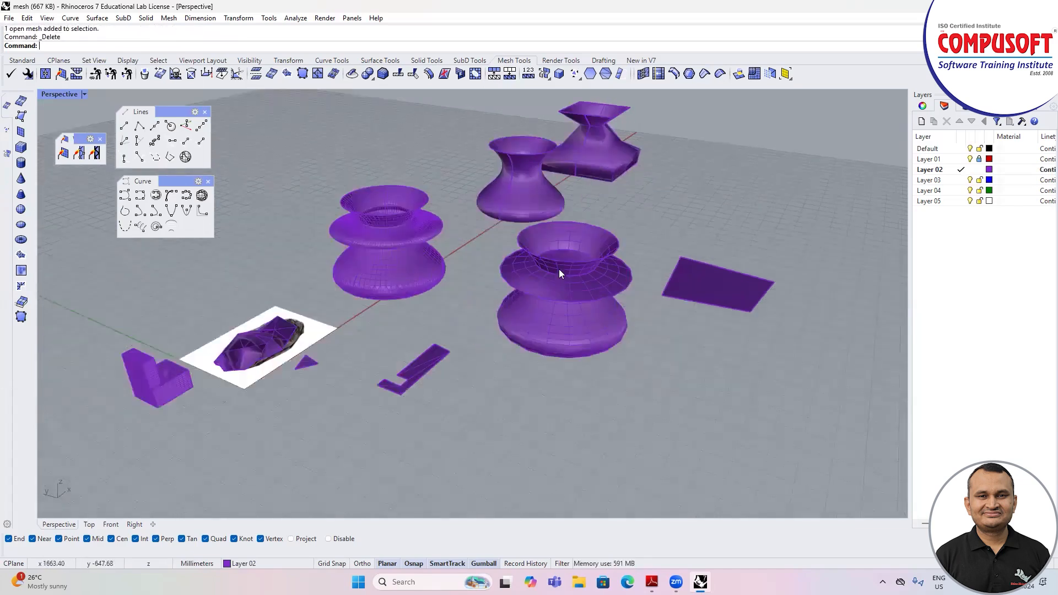
Step: Delete the small flat L-shaped mesh while keeping its closed outline curve
{"action": "scroll", "coordinate": [489, 315], "scroll_direction": "up", "scroll_amount": 2}
{"action": "left_click", "coordinate": [461, 351]}
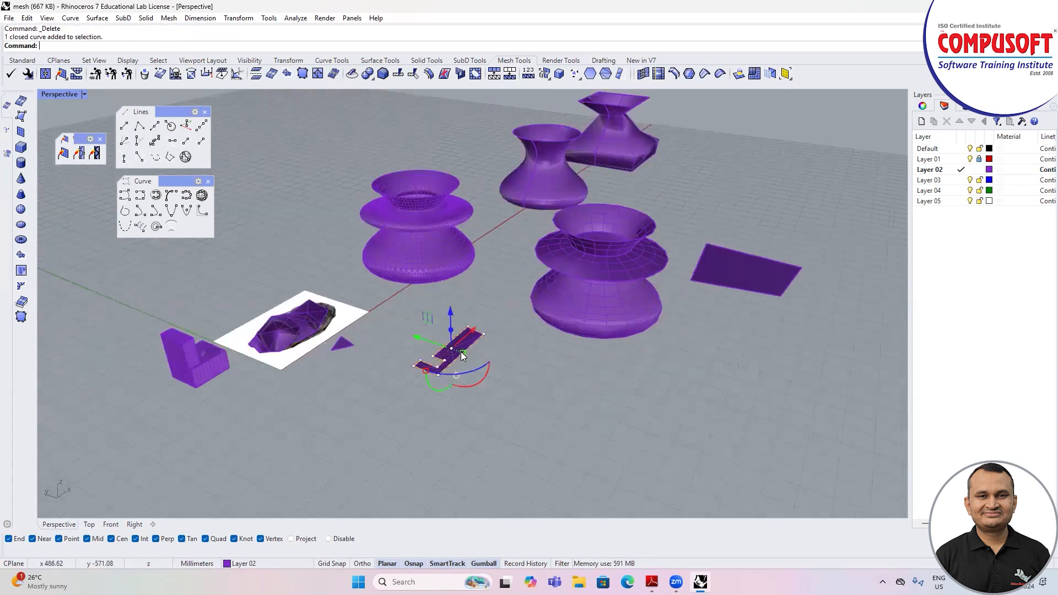
{"action": "key", "text": "Escape"}
{"action": "left_click", "coordinate": [461, 345]}
{"action": "key", "text": "Delete"}
{"action": "scroll", "coordinate": [514, 273], "scroll_direction": "up", "scroll_amount": 3}
{"action": "scroll", "coordinate": [513, 268], "scroll_direction": "down", "scroll_amount": 3}
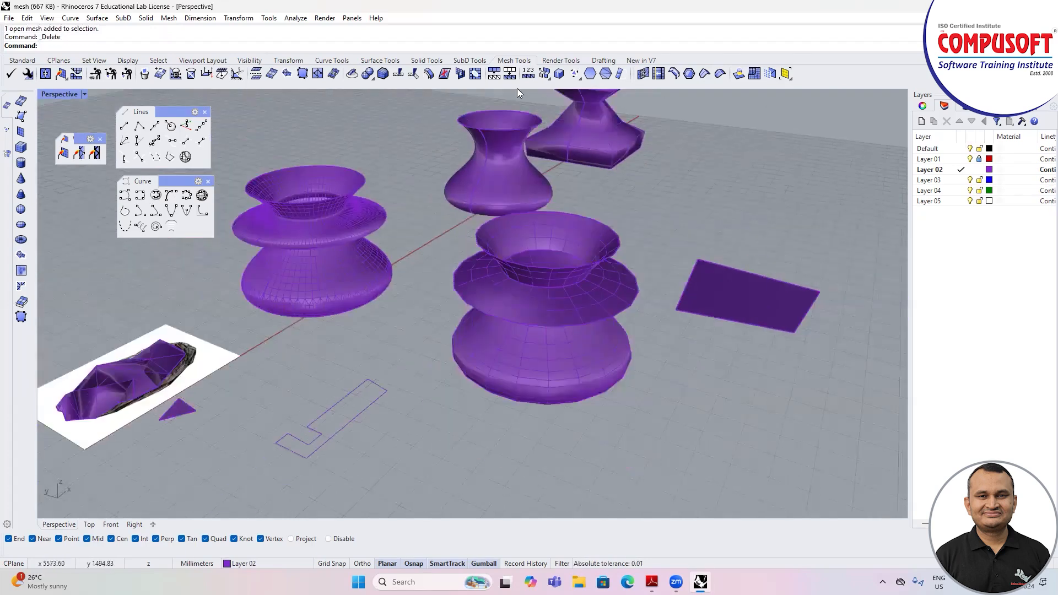
Step: Quadrangulate the coarse vase mesh nearest the L-shaped outline, with planarity 45, rectangularity 62 and increment 1
{"action": "left_click", "coordinate": [495, 75]}
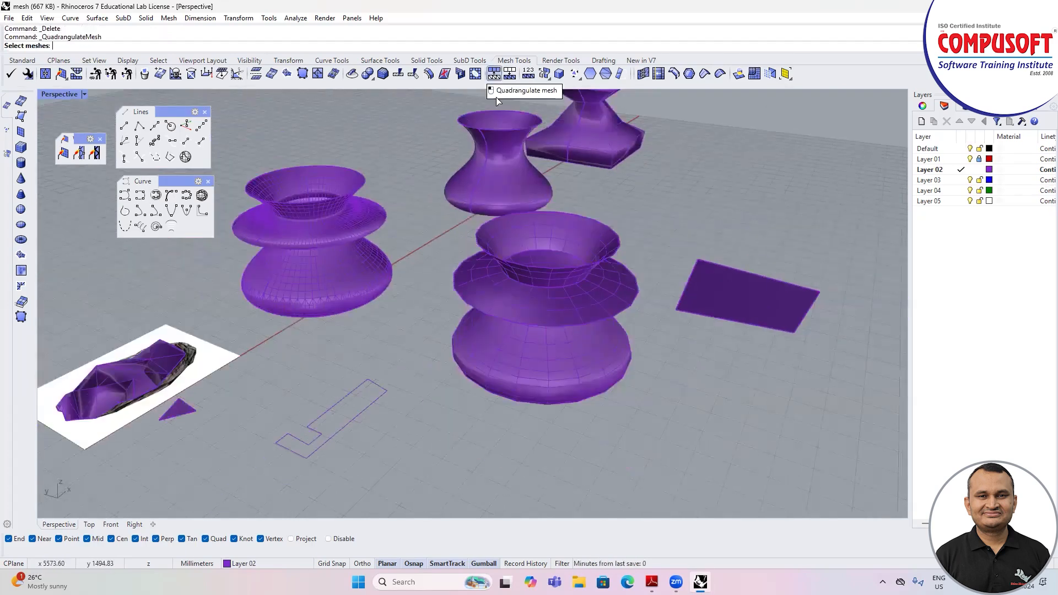
{"action": "left_click", "coordinate": [543, 298]}
{"action": "key", "text": "Return"}
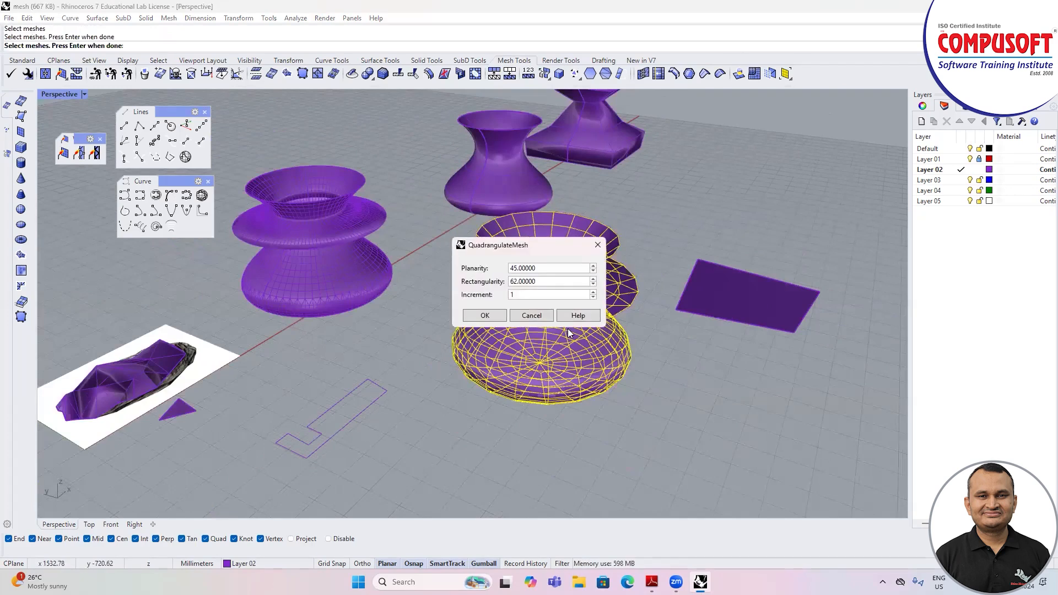
{"action": "left_click_drag", "start_coordinate": [502, 251], "coordinate": [658, 193]}
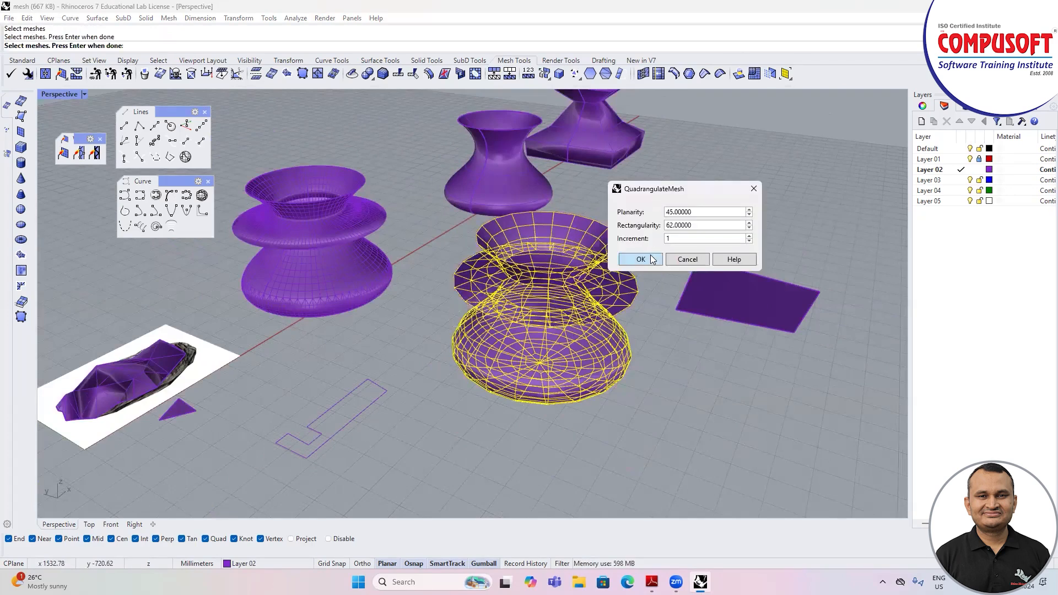
{"action": "left_click", "coordinate": [648, 258]}
{"action": "scroll", "coordinate": [606, 296], "scroll_direction": "up", "scroll_amount": 1}
{"action": "scroll", "coordinate": [607, 297], "scroll_direction": "down", "scroll_amount": 3}
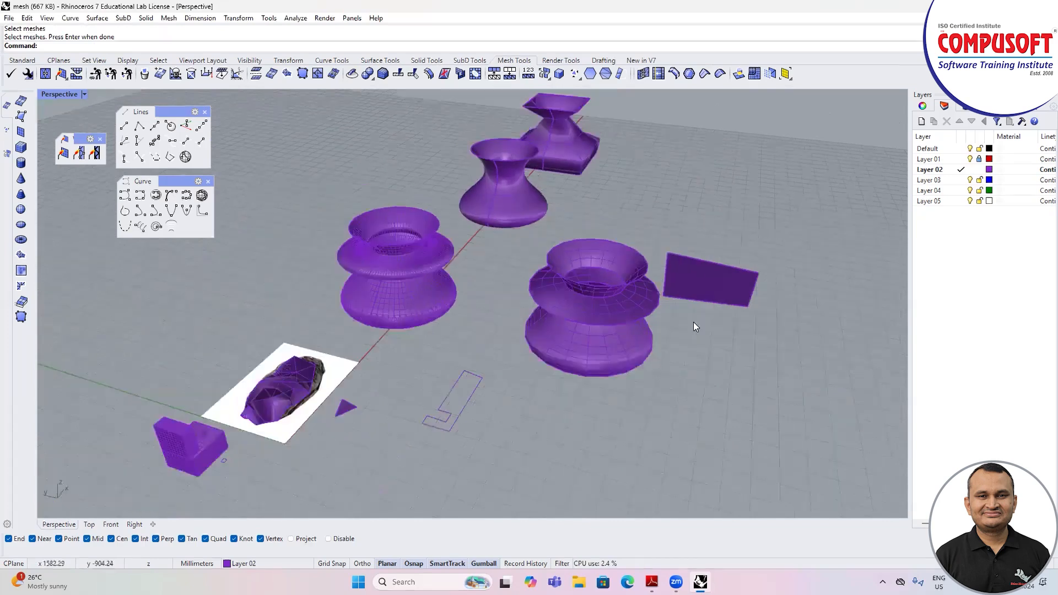
{"action": "right_click_drag", "start_coordinate": [693, 322], "coordinate": [657, 317]}
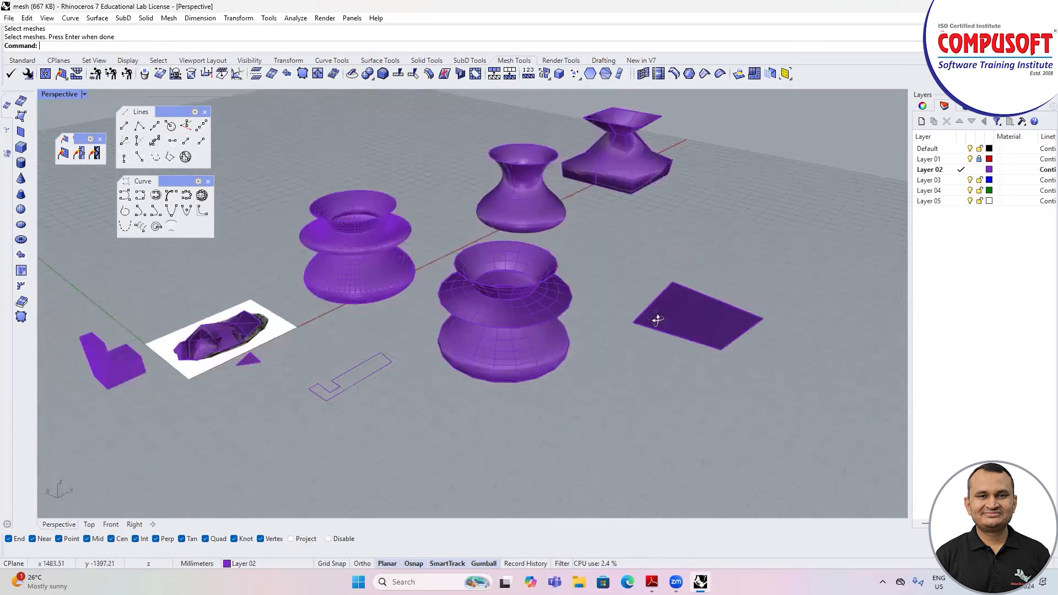
Step: Triangulate the same coarse vase mesh
{"action": "left_click", "coordinate": [510, 73]}
{"action": "left_click", "coordinate": [494, 318]}
{"action": "key", "text": "Return"}
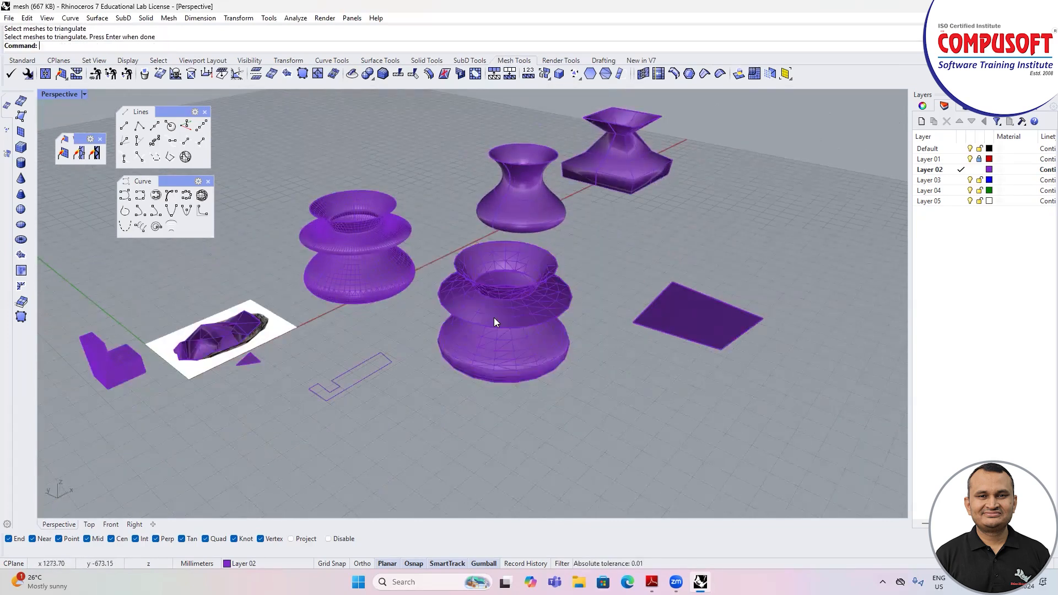
{"action": "scroll", "coordinate": [506, 342], "scroll_direction": "up", "scroll_amount": 3}
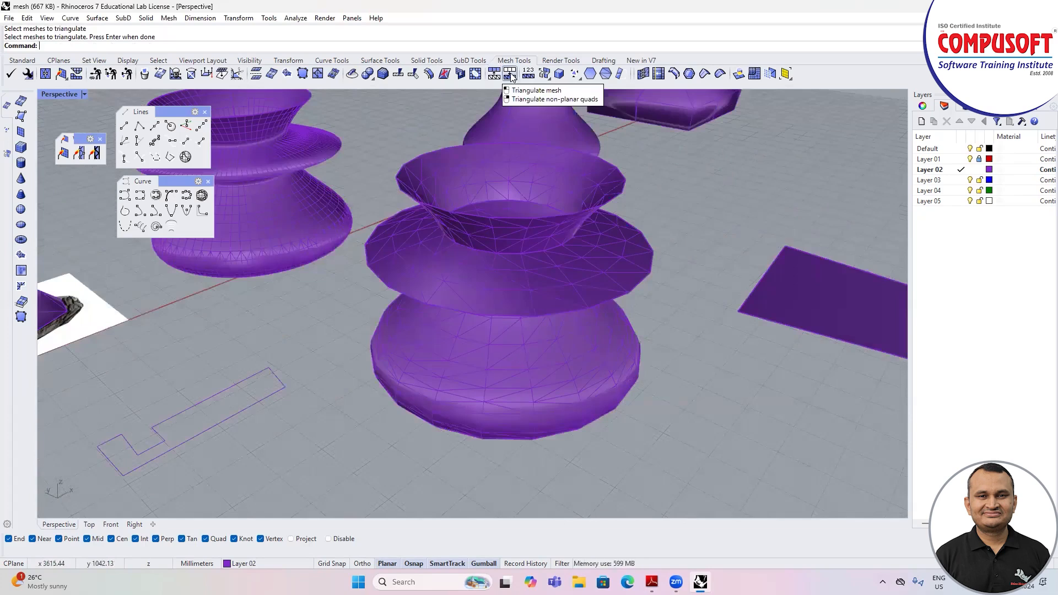
Step: Convert the triangulated vase mesh back to quads with Quadrangulate Mesh, keeping the offered settings
{"action": "left_click", "coordinate": [494, 74]}
{"action": "left_click", "coordinate": [515, 343]}
{"action": "right_click", "coordinate": [515, 343]}
{"action": "right_click_drag", "start_coordinate": [695, 371], "coordinate": [595, 312]}
{"action": "left_click", "coordinate": [640, 259]}
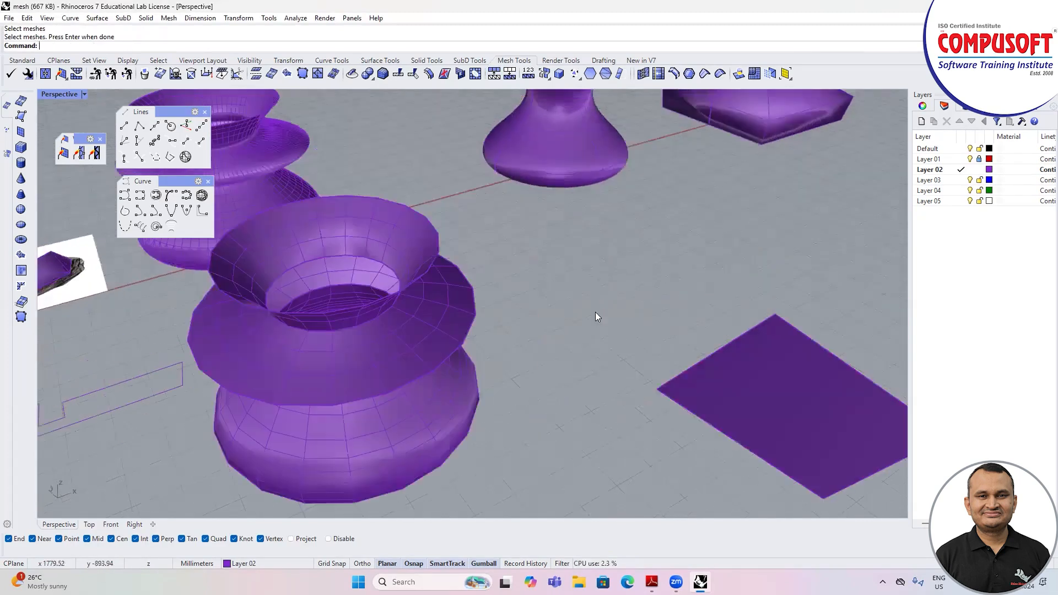
Step: Examine the quad layout of the coarse vase mesh and compare it with the surrounding meshes from several angles
{"action": "right_click_drag", "start_coordinate": [508, 335], "coordinate": [484, 336]}
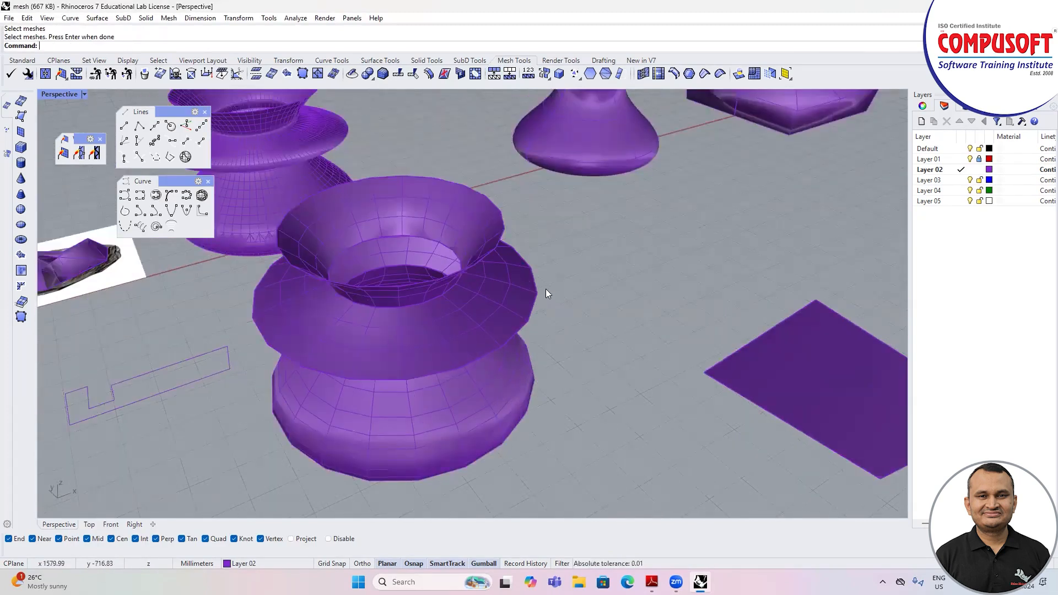
{"action": "scroll", "coordinate": [572, 272], "scroll_direction": "down", "scroll_amount": 4}
{"action": "right_click_drag", "start_coordinate": [572, 272], "coordinate": [617, 310]}
{"action": "scroll", "coordinate": [566, 303], "scroll_direction": "down", "scroll_amount": 3}
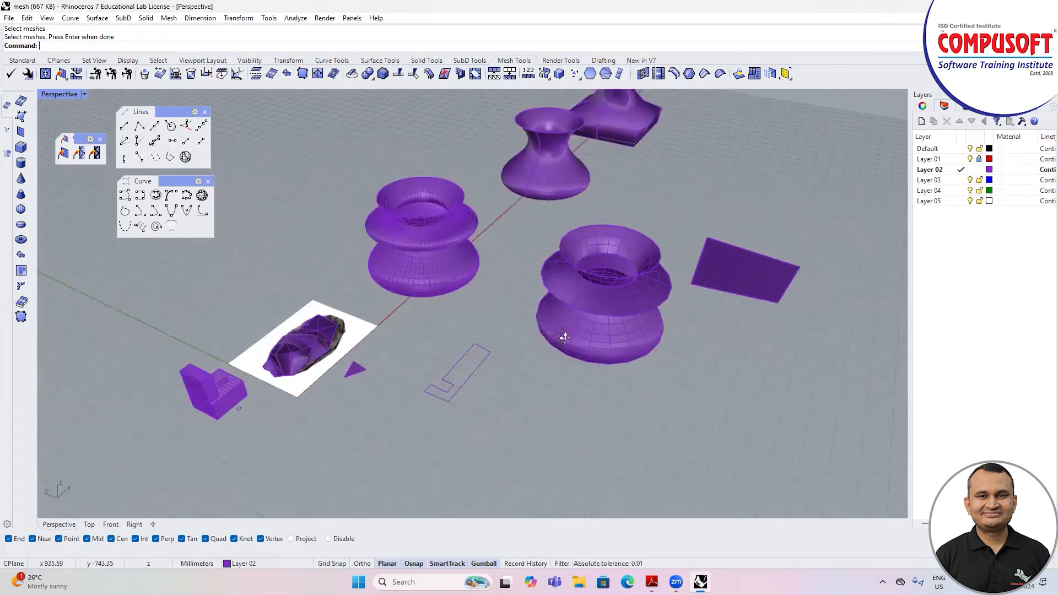
{"action": "right_click_drag", "start_coordinate": [563, 335], "coordinate": [558, 335]}
{"action": "scroll", "coordinate": [435, 339], "scroll_direction": "down", "scroll_amount": 4}
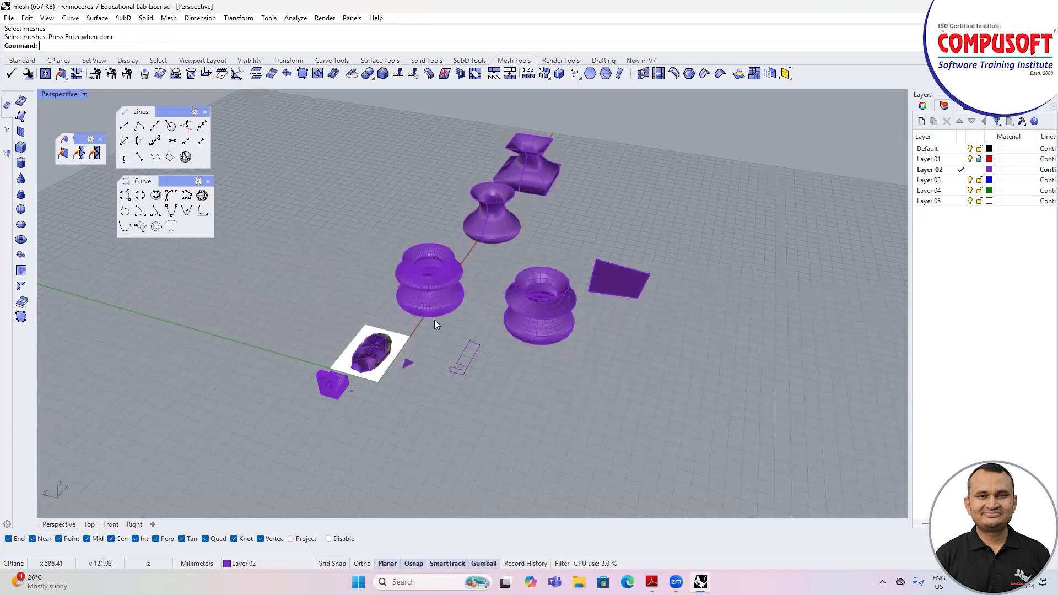
{"action": "scroll", "coordinate": [434, 316], "scroll_direction": "up", "scroll_amount": 2}
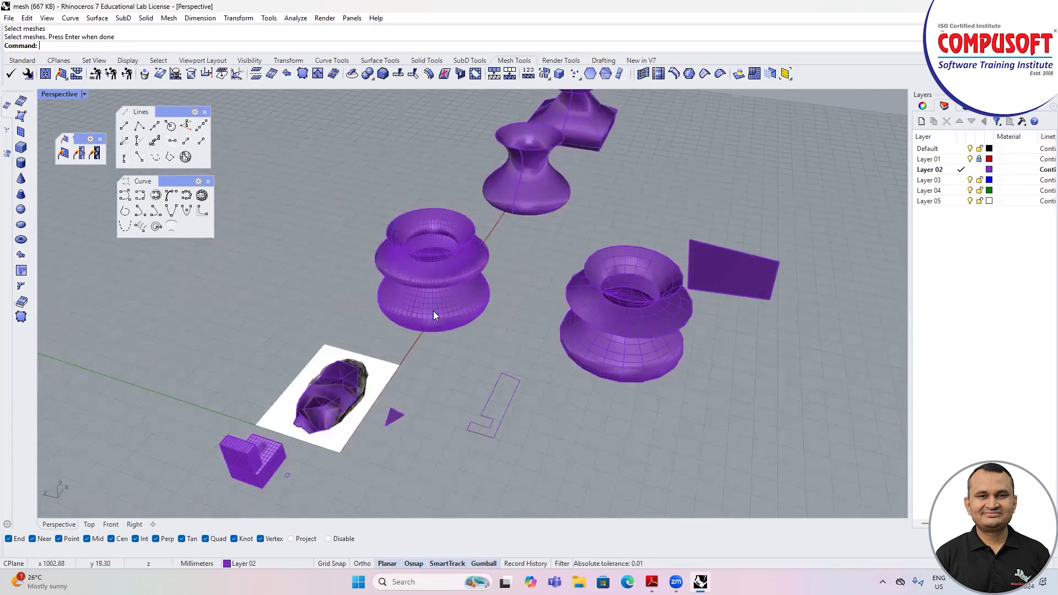
{"action": "scroll", "coordinate": [433, 311], "scroll_direction": "down", "scroll_amount": 3}
{"action": "scroll", "coordinate": [417, 293], "scroll_direction": "up", "scroll_amount": 2}
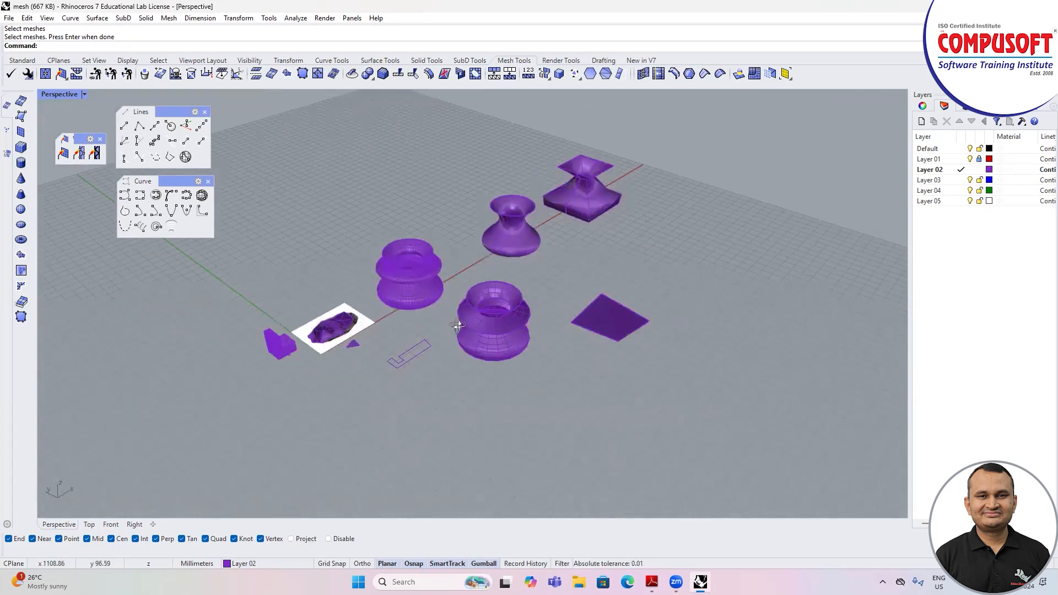
{"action": "scroll", "coordinate": [418, 293], "scroll_direction": "up", "scroll_amount": 3}
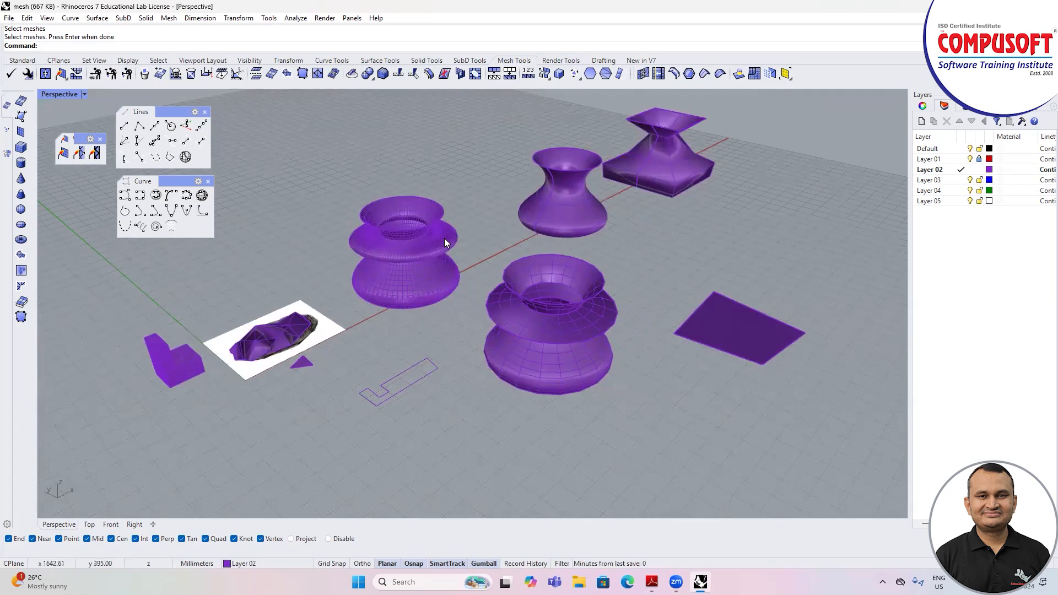
{"action": "scroll", "coordinate": [446, 239], "scroll_direction": "up", "scroll_amount": 1}
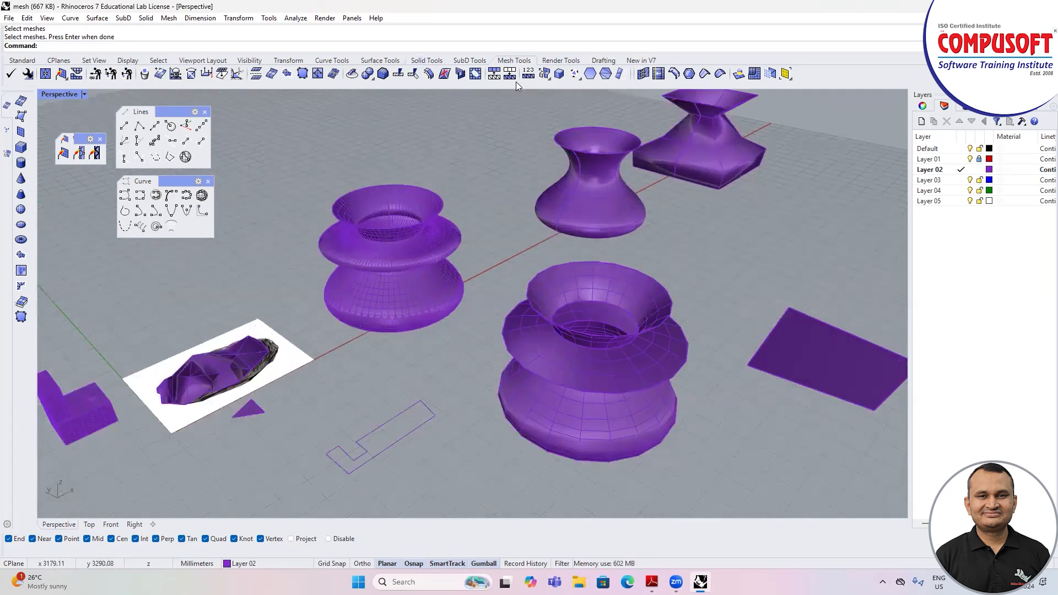
{"action": "right_click_drag", "start_coordinate": [382, 200], "coordinate": [425, 188]}
{"action": "scroll", "coordinate": [330, 276], "scroll_direction": "down", "scroll_amount": 2}
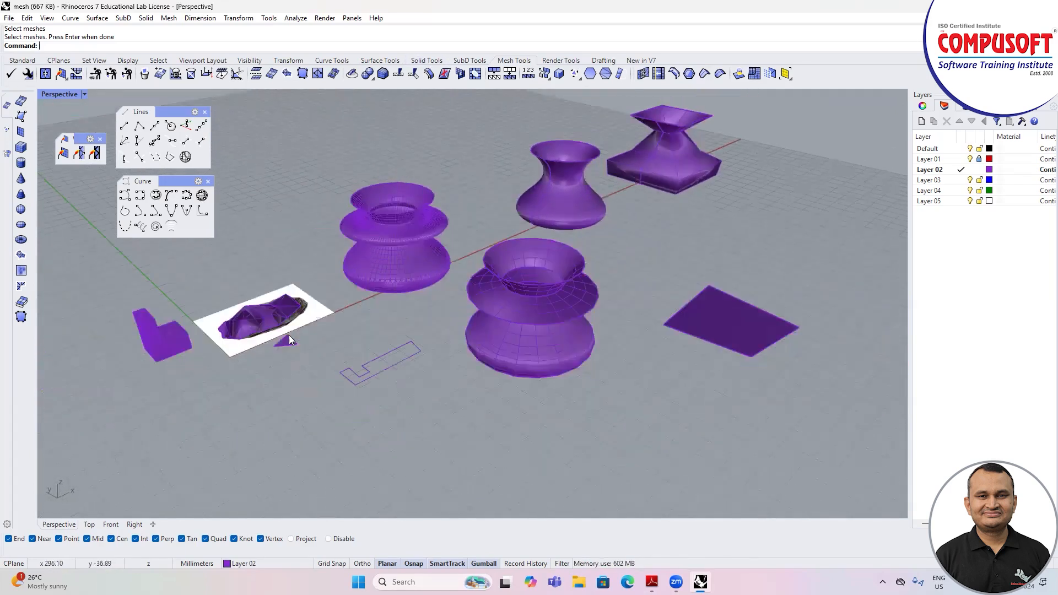
Step: Show the control points of the rock-shaped mesh over the picture and raise one of its vertices by about 38 mm
{"action": "scroll", "coordinate": [275, 319], "scroll_direction": "up", "scroll_amount": 4}
{"action": "left_click", "coordinate": [286, 331]}
{"action": "right_click_drag", "start_coordinate": [286, 331], "coordinate": [263, 285]}
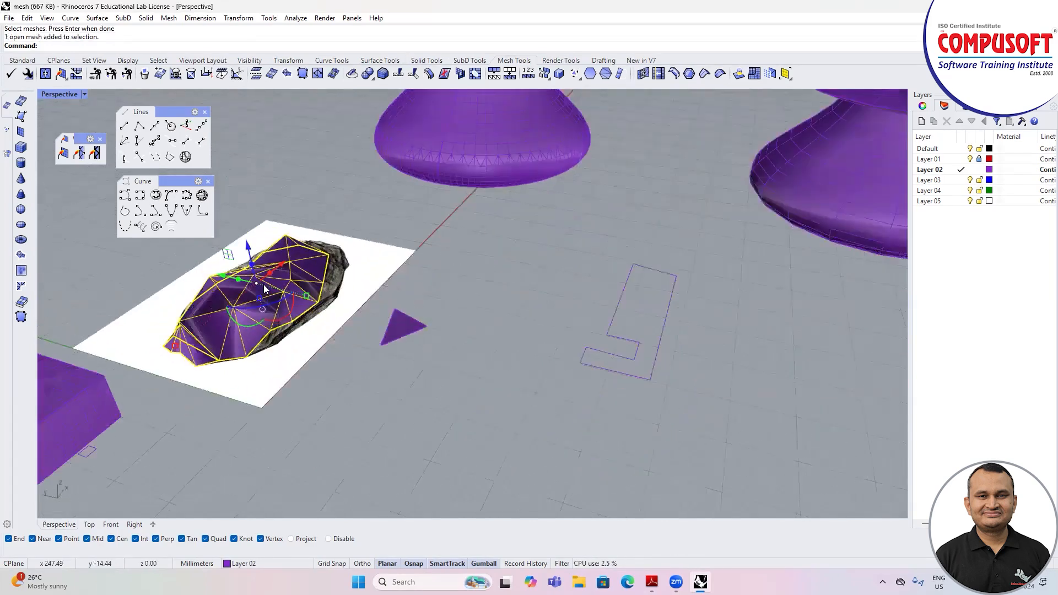
{"action": "scroll", "coordinate": [330, 303], "scroll_direction": "up", "scroll_amount": 3}
{"action": "key", "text": "F10"}
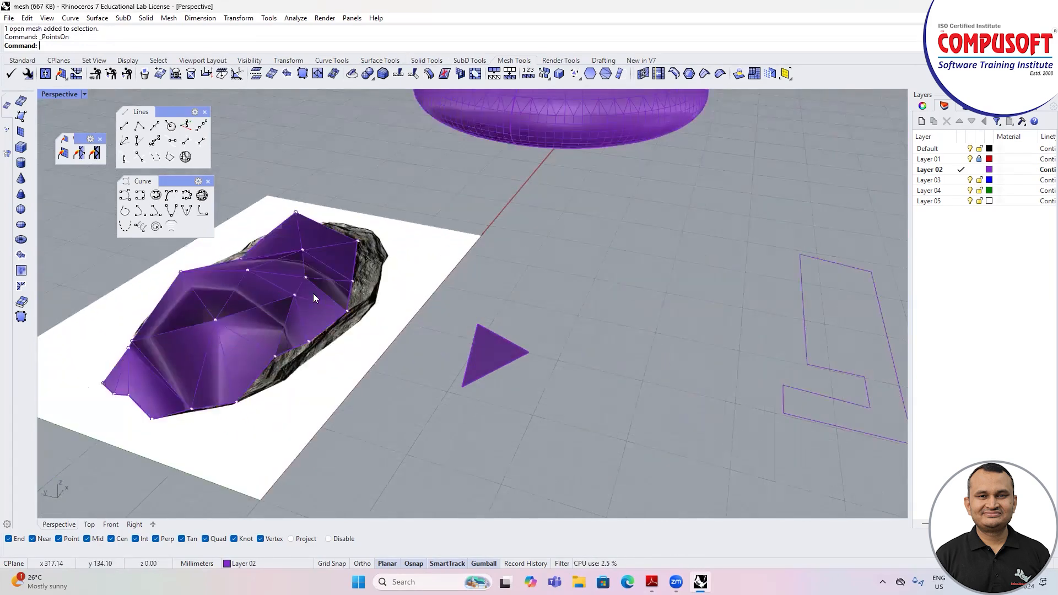
{"action": "left_click", "coordinate": [246, 270]}
{"action": "left_click_drag", "start_coordinate": [237, 229], "coordinate": [233, 202]}
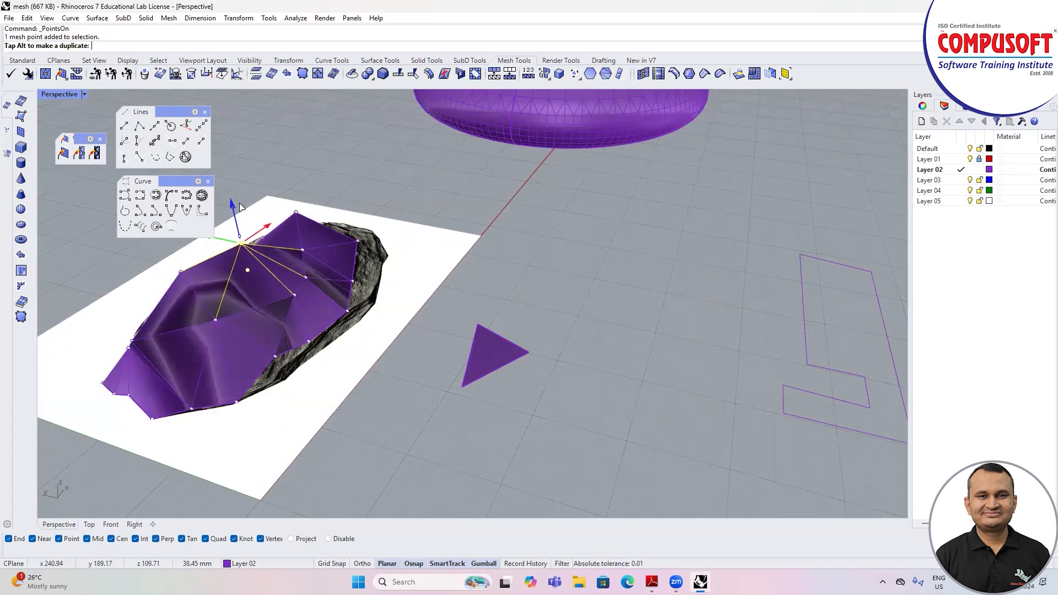
{"action": "scroll", "coordinate": [359, 260], "scroll_direction": "down", "scroll_amount": 4}
{"action": "right_click_drag", "start_coordinate": [386, 274], "coordinate": [513, 240]}
{"action": "left_click", "coordinate": [514, 241]}
{"action": "scroll", "coordinate": [512, 238], "scroll_direction": "down", "scroll_amount": 5}
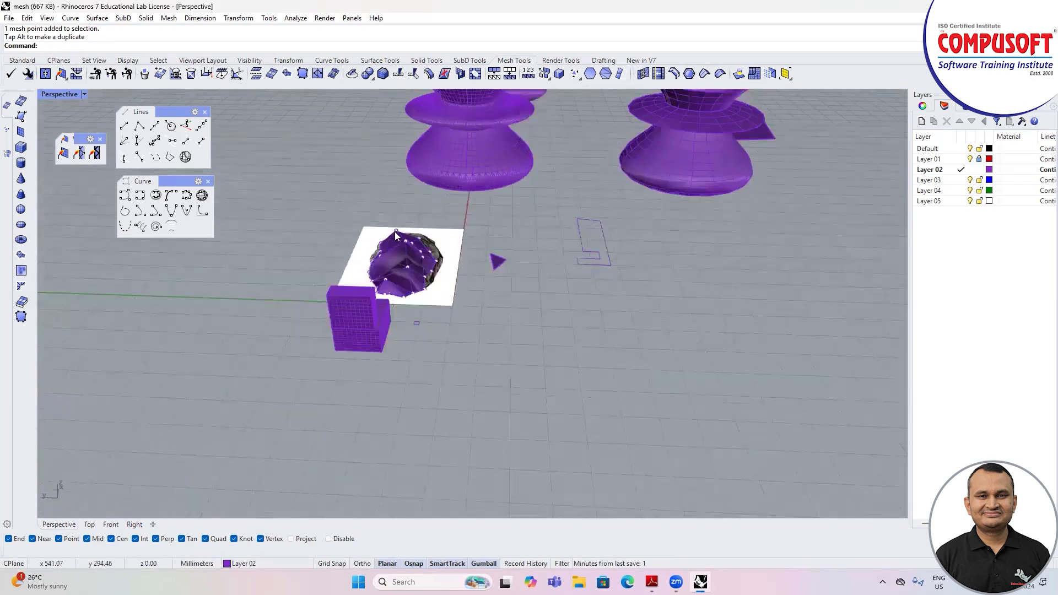
{"action": "scroll", "coordinate": [396, 232], "scroll_direction": "up", "scroll_amount": 7}
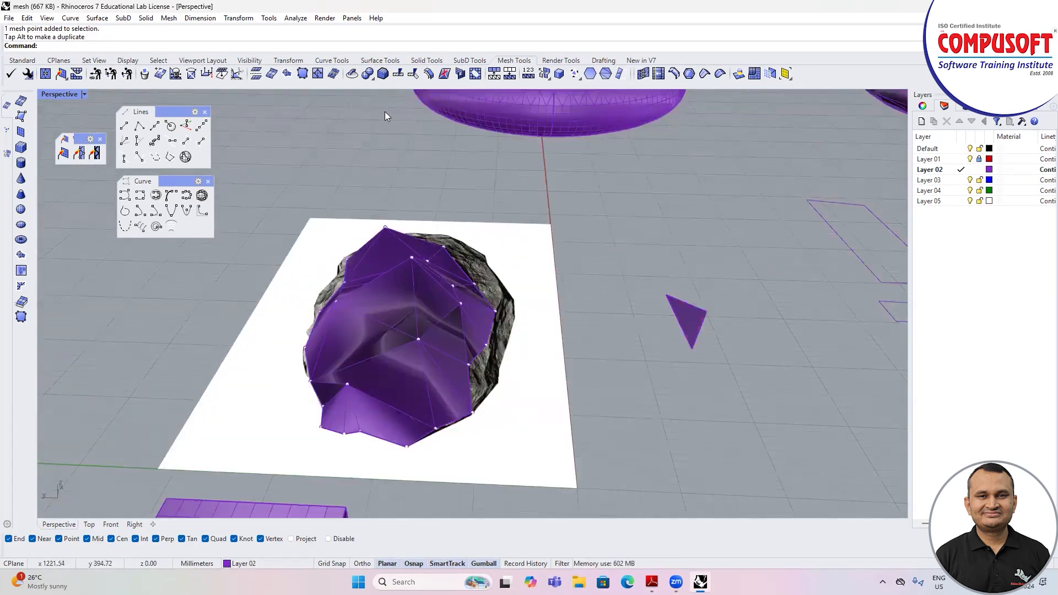
Step: Delete a triangular face from the middle of the rock-shaped mesh and fill the opening with a single mesh face patch
{"action": "right_click_drag", "start_coordinate": [539, 210], "coordinate": [525, 106]}
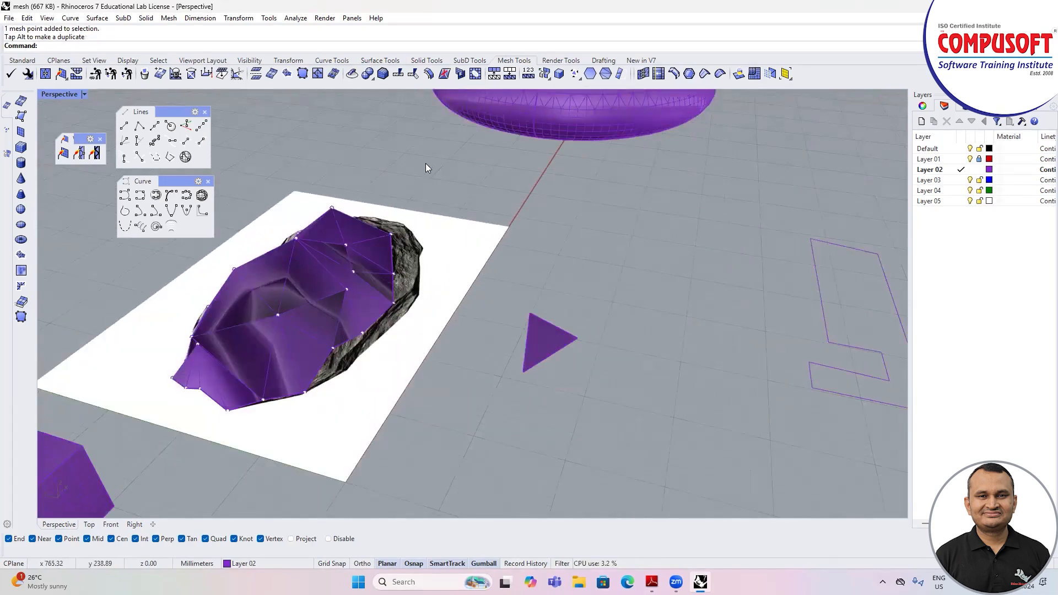
{"action": "scroll", "coordinate": [425, 163], "scroll_direction": "down", "scroll_amount": 4}
{"action": "left_click", "coordinate": [144, 74]}
{"action": "scroll", "coordinate": [358, 273], "scroll_direction": "up", "scroll_amount": 7}
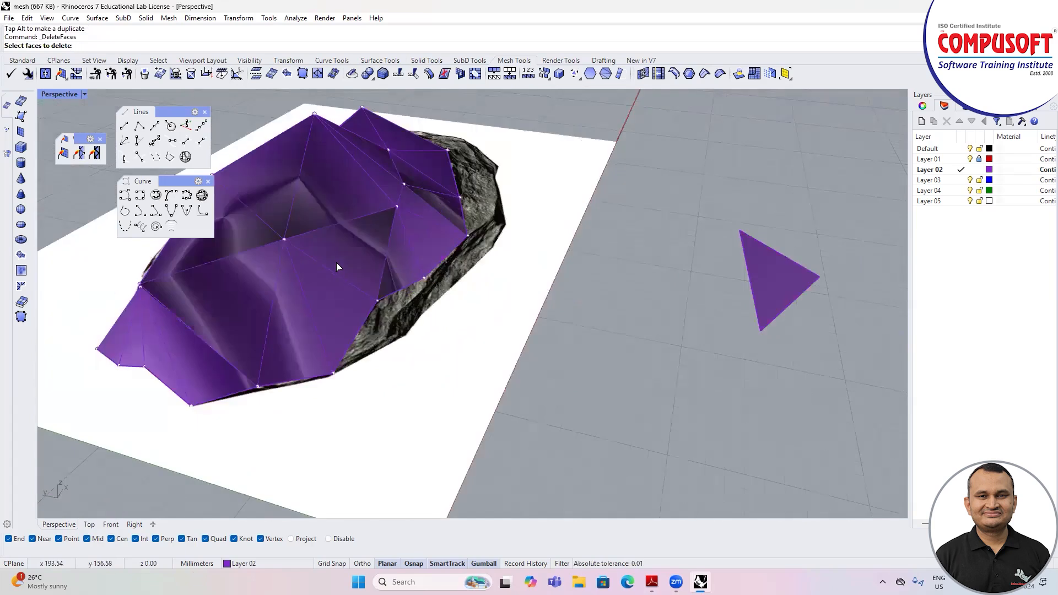
{"action": "left_click", "coordinate": [337, 262]}
{"action": "right_click", "coordinate": [336, 262]}
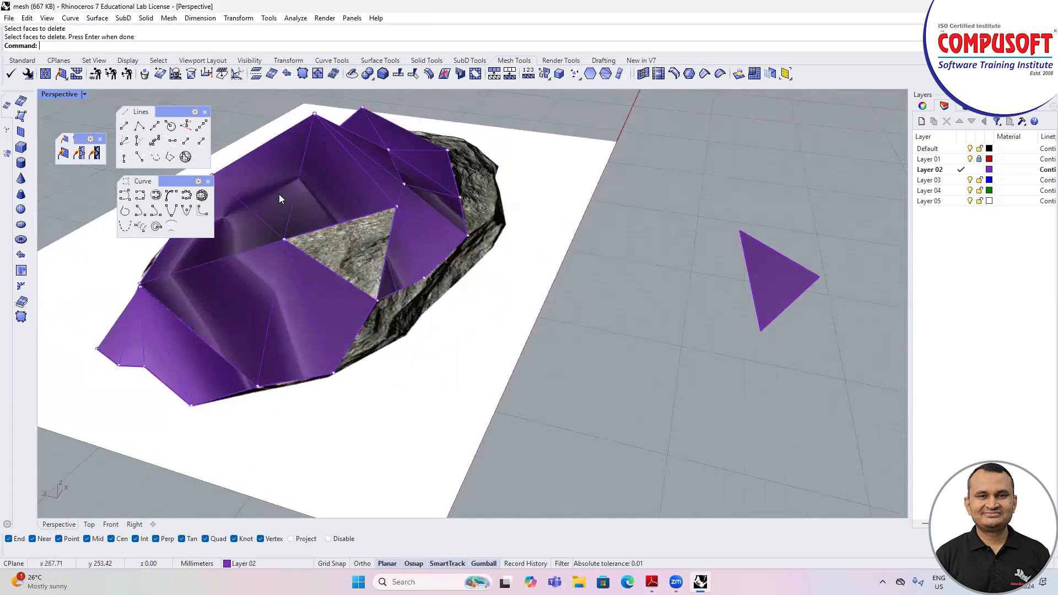
{"action": "left_click", "coordinate": [159, 74]}
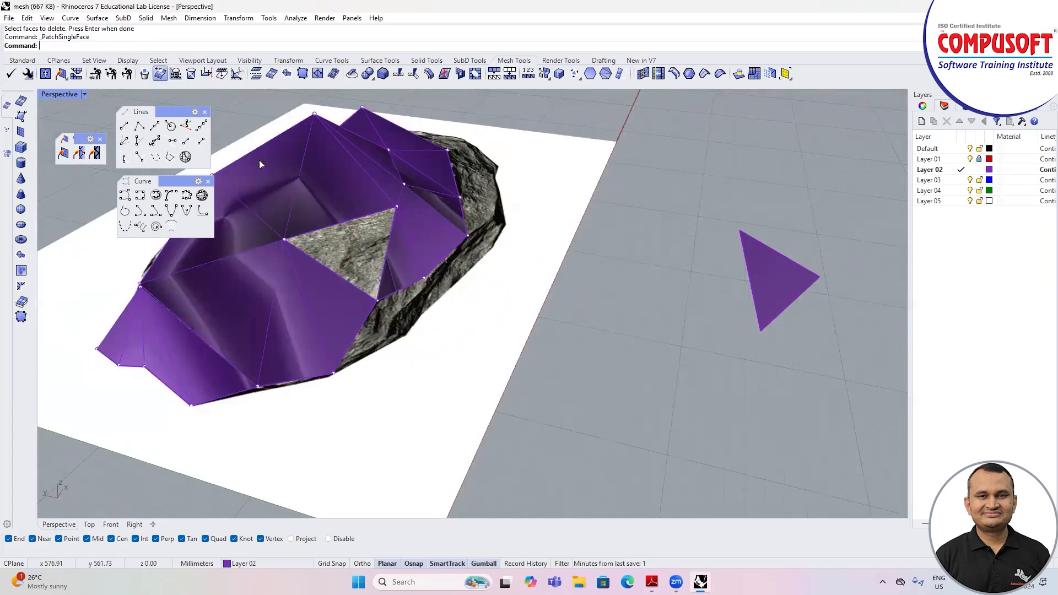
{"action": "left_click", "coordinate": [337, 273]}
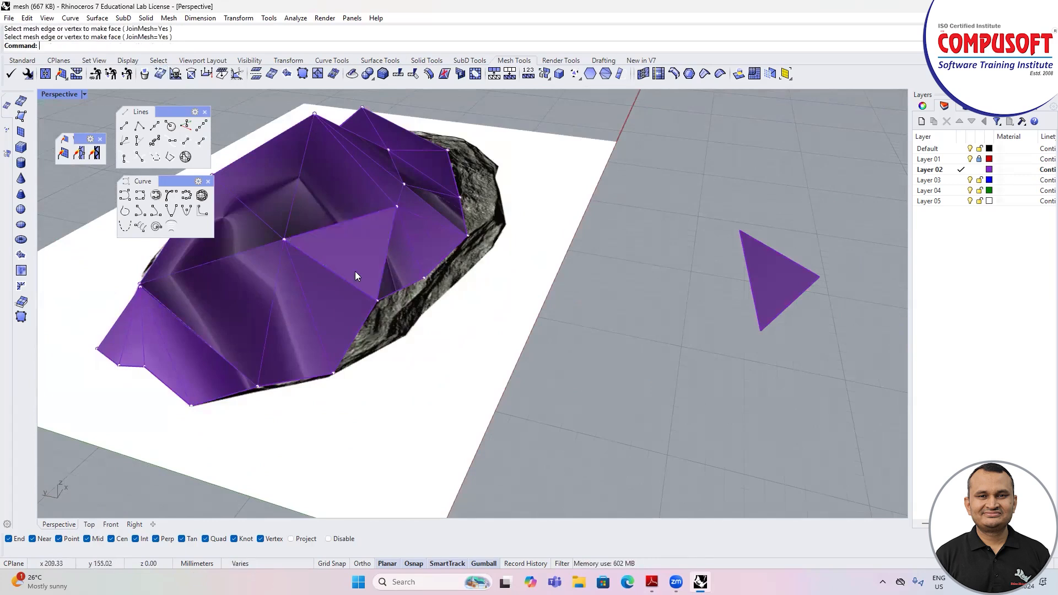
Step: Delete all meshes, curves and surfaces in the scene, leaving only the locked picture
{"action": "scroll", "coordinate": [398, 318], "scroll_direction": "down", "scroll_amount": 6}
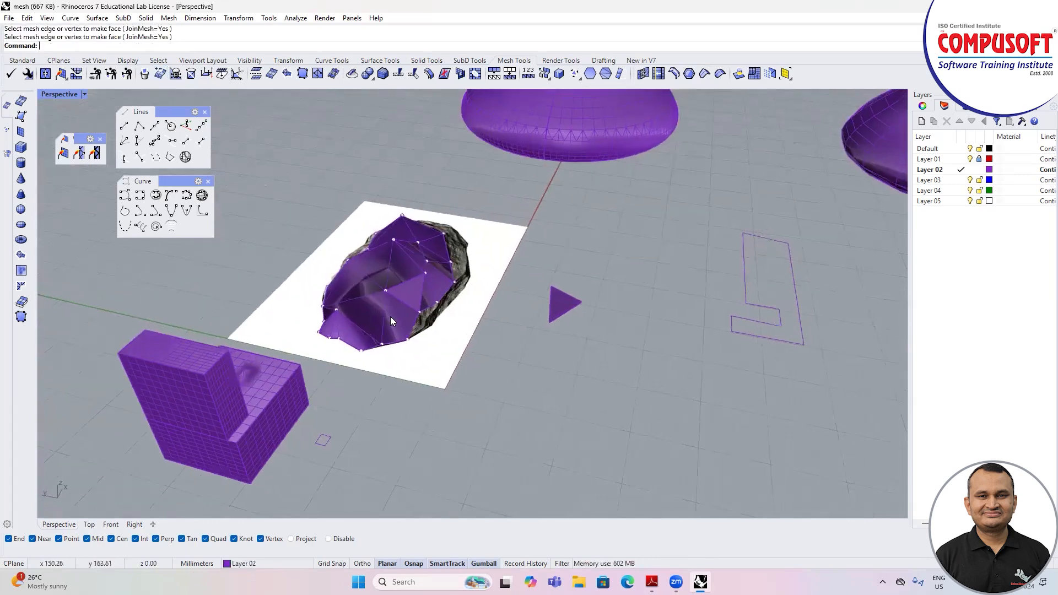
{"action": "right_click_drag", "start_coordinate": [458, 328], "coordinate": [436, 323]}
{"action": "scroll", "coordinate": [435, 323], "scroll_direction": "down", "scroll_amount": 8}
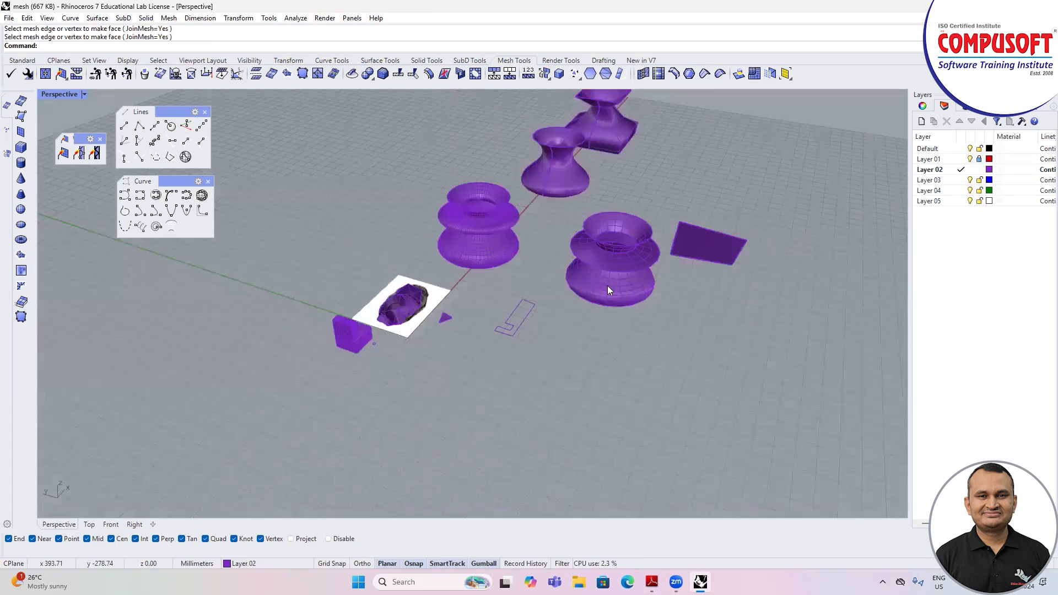
{"action": "left_click_drag", "start_coordinate": [898, 138], "coordinate": [277, 407]}
{"action": "key", "text": "Delete"}
{"action": "right_click_drag", "start_coordinate": [303, 407], "coordinate": [372, 329]}
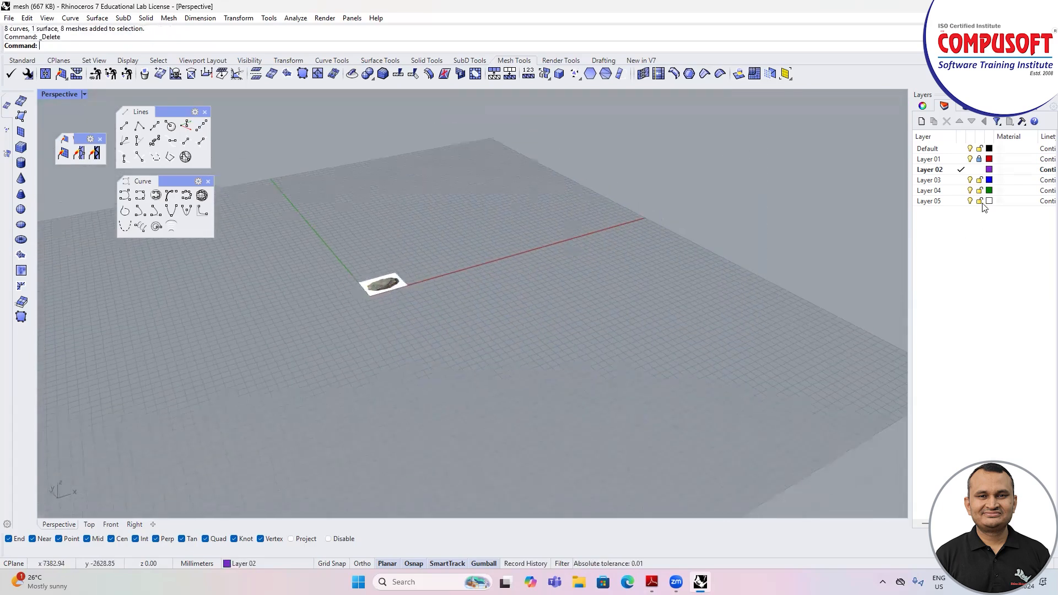
Step: Unlock Layer 01 and delete the rock picture
{"action": "left_click", "coordinate": [979, 159]}
{"action": "left_click", "coordinate": [384, 285]}
{"action": "key", "text": "Delete"}
{"action": "scroll", "coordinate": [389, 285], "scroll_direction": "up", "scroll_amount": 5}
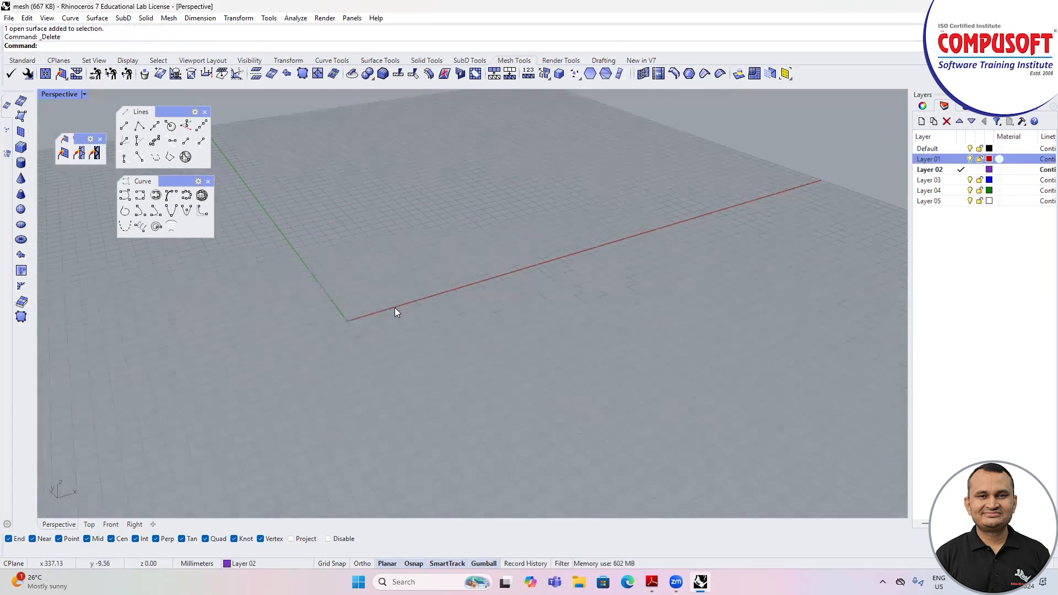
Step: Close the three floating tool palettes and return to the standard modelling tool set
{"action": "left_click", "coordinate": [204, 112]}
{"action": "left_click", "coordinate": [207, 181]}
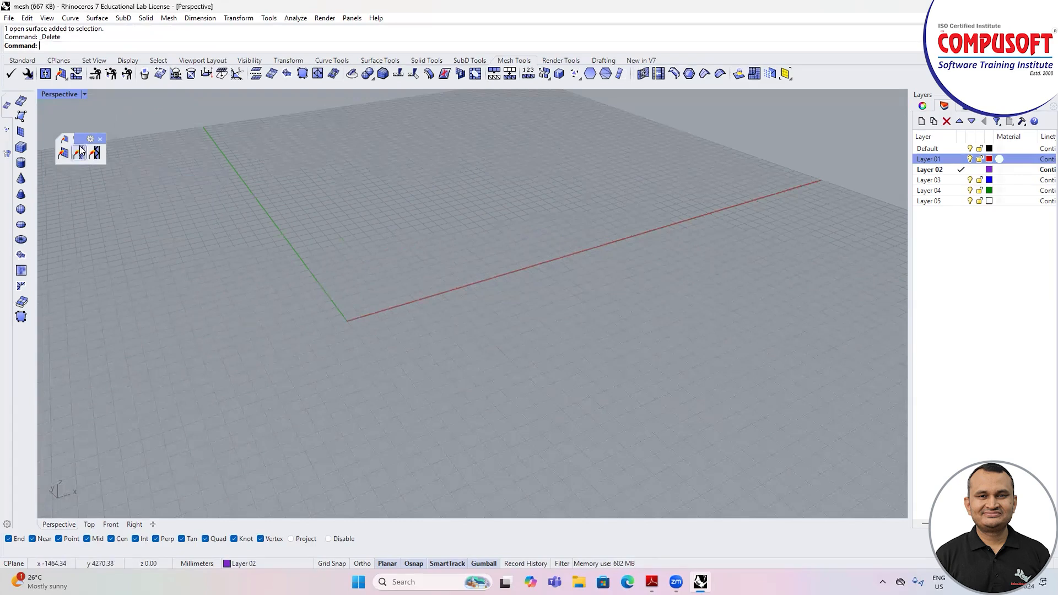
{"action": "left_click", "coordinate": [99, 138]}
{"action": "left_click", "coordinate": [22, 60]}
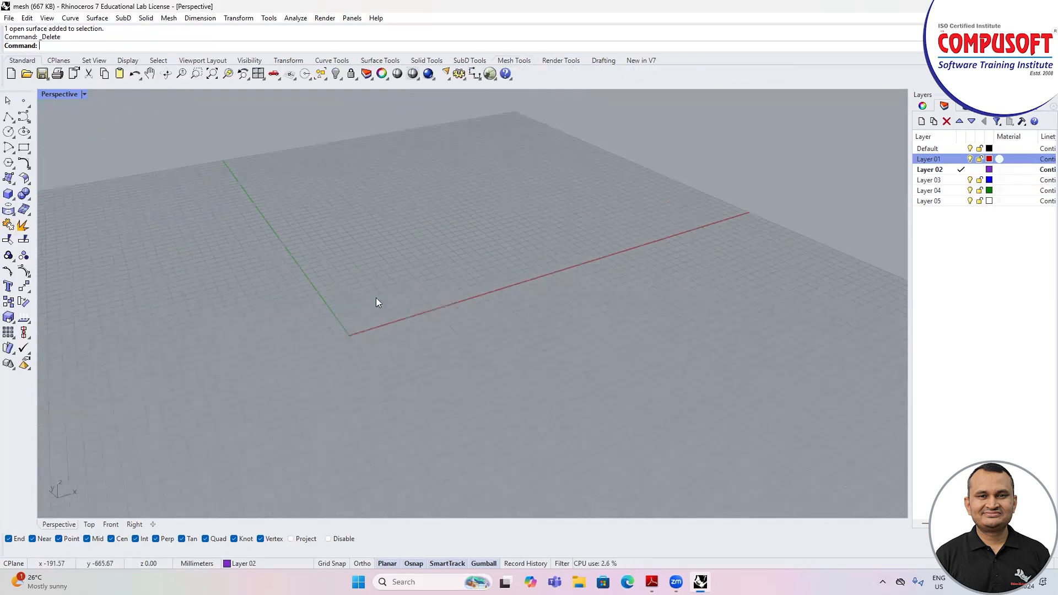
Step: Create a tall solid box with a small rectangular base near the green axis
{"action": "scroll", "coordinate": [398, 257], "scroll_direction": "up", "scroll_amount": 3}
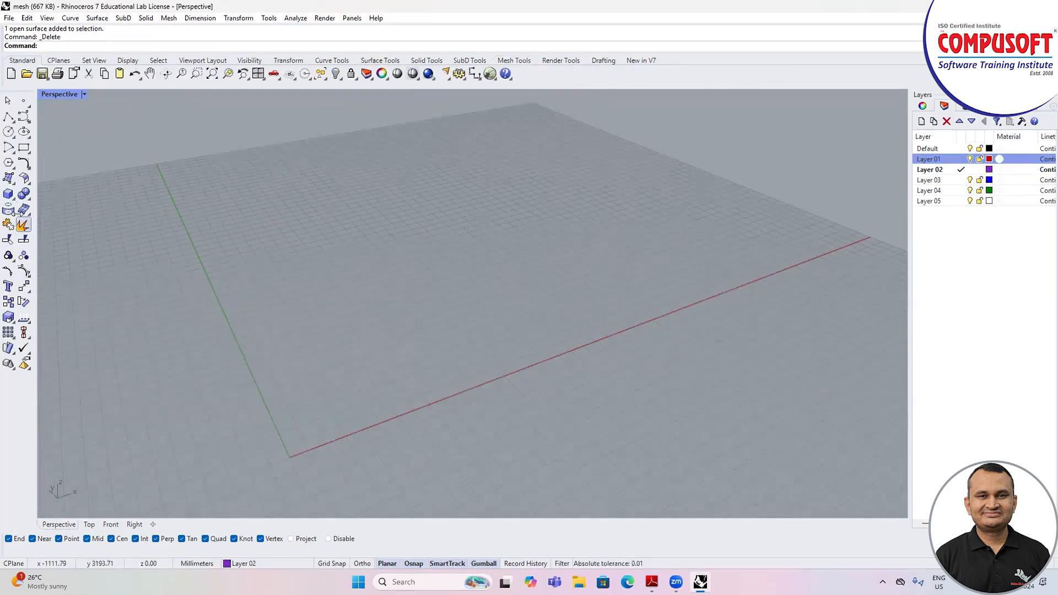
{"action": "left_click", "coordinate": [9, 194]}
{"action": "left_click_drag", "start_coordinate": [38, 190], "coordinate": [129, 130]}
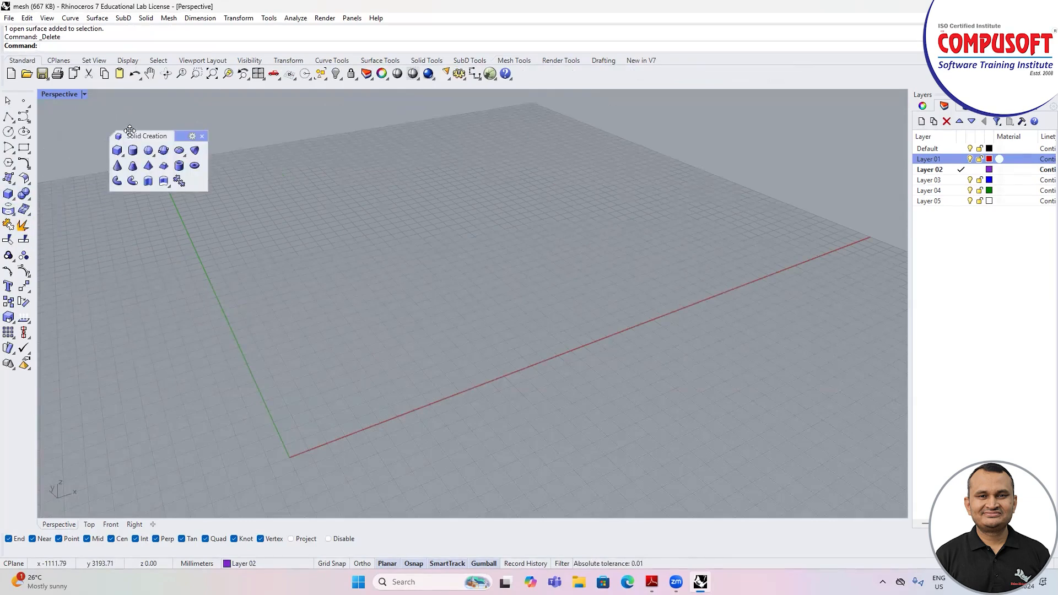
{"action": "left_click", "coordinate": [117, 150]}
{"action": "left_click", "coordinate": [275, 337]}
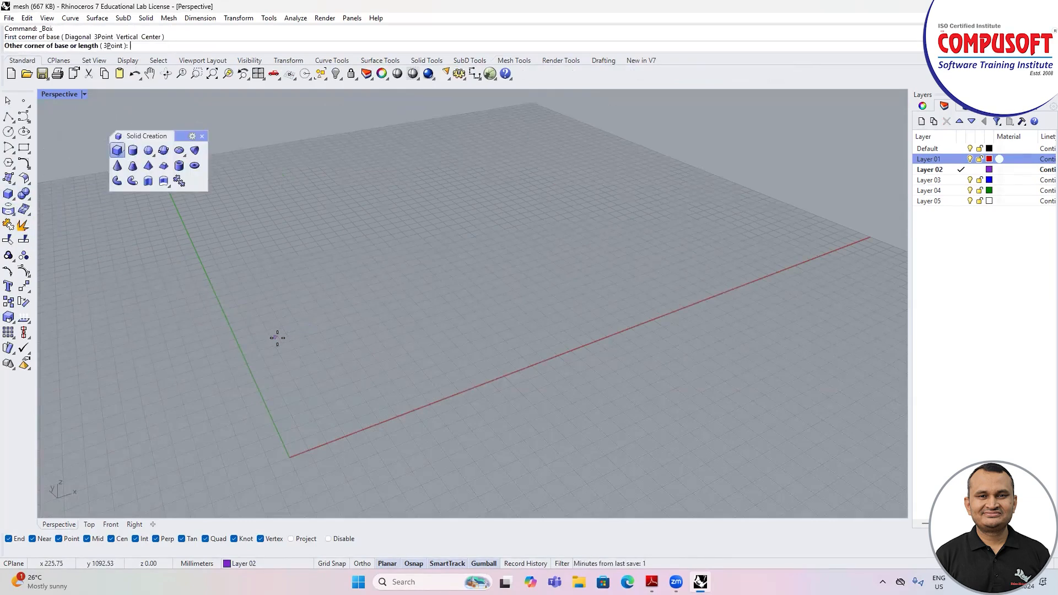
{"action": "left_click", "coordinate": [356, 352]}
{"action": "left_click", "coordinate": [332, 201]}
{"action": "scroll", "coordinate": [260, 231], "scroll_direction": "down", "scroll_amount": 2}
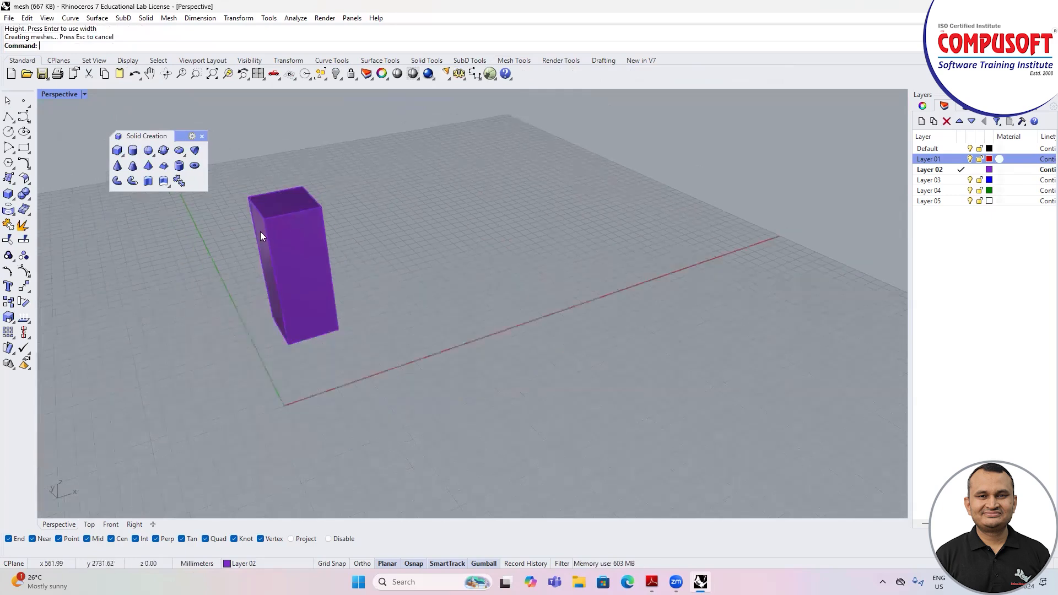
{"action": "key", "text": "Return"}
{"action": "left_click", "coordinate": [386, 249]}
{"action": "left_click", "coordinate": [451, 267]}
{"action": "left_click", "coordinate": [416, 181]}
{"action": "right_click_drag", "start_coordinate": [364, 269], "coordinate": [376, 274]}
{"action": "left_click", "coordinate": [385, 234]}
{"action": "key", "text": "Delete"}
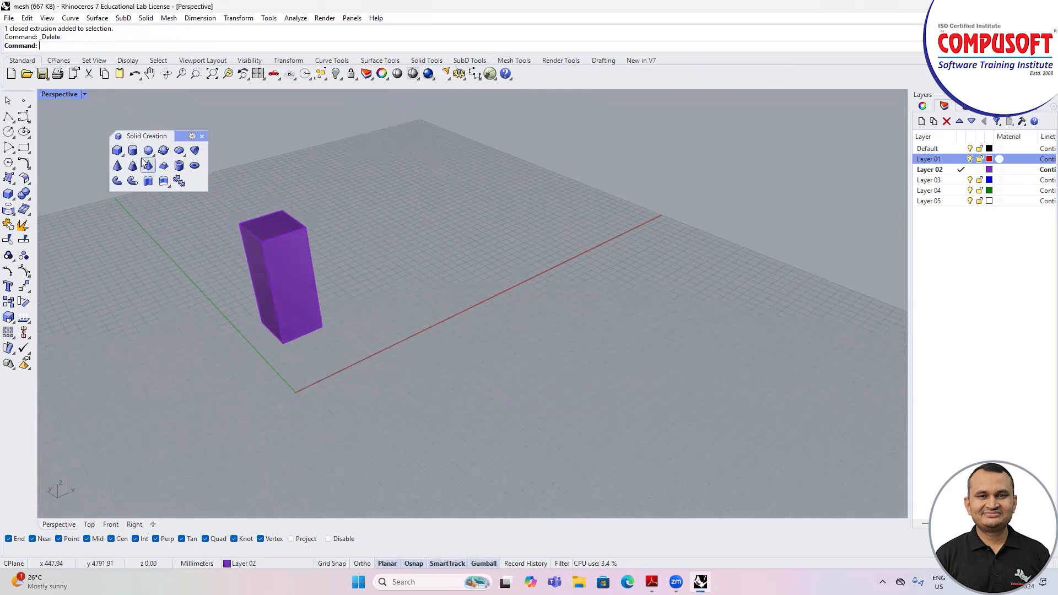
Step: Create a vertical solid cylinder standing on the grid beside the tall box
{"action": "left_click", "coordinate": [132, 150]}
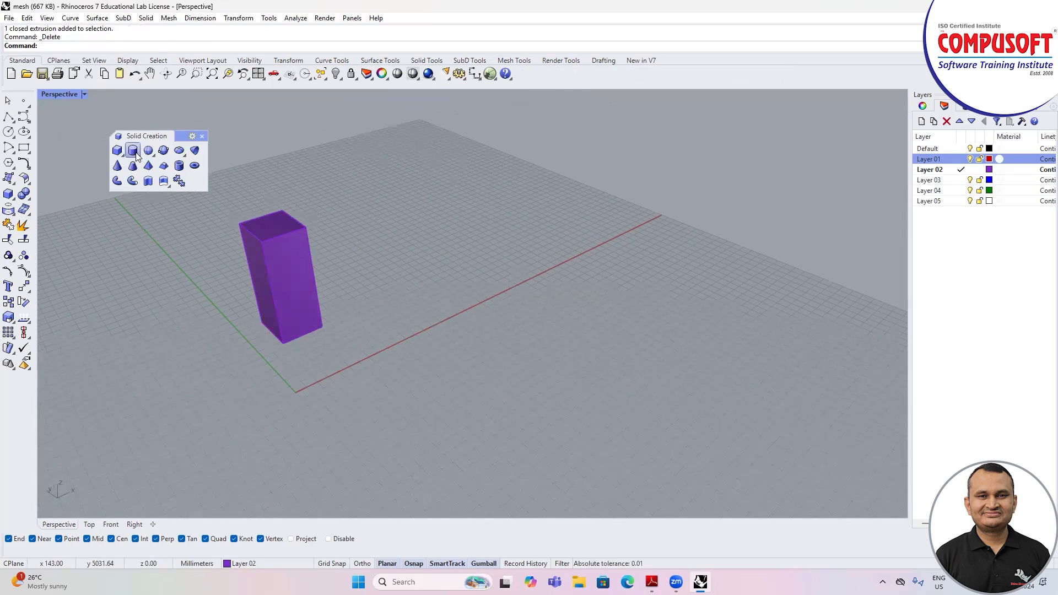
{"action": "left_click", "coordinate": [433, 286]}
{"action": "left_click", "coordinate": [454, 290]}
{"action": "left_click", "coordinate": [417, 202]}
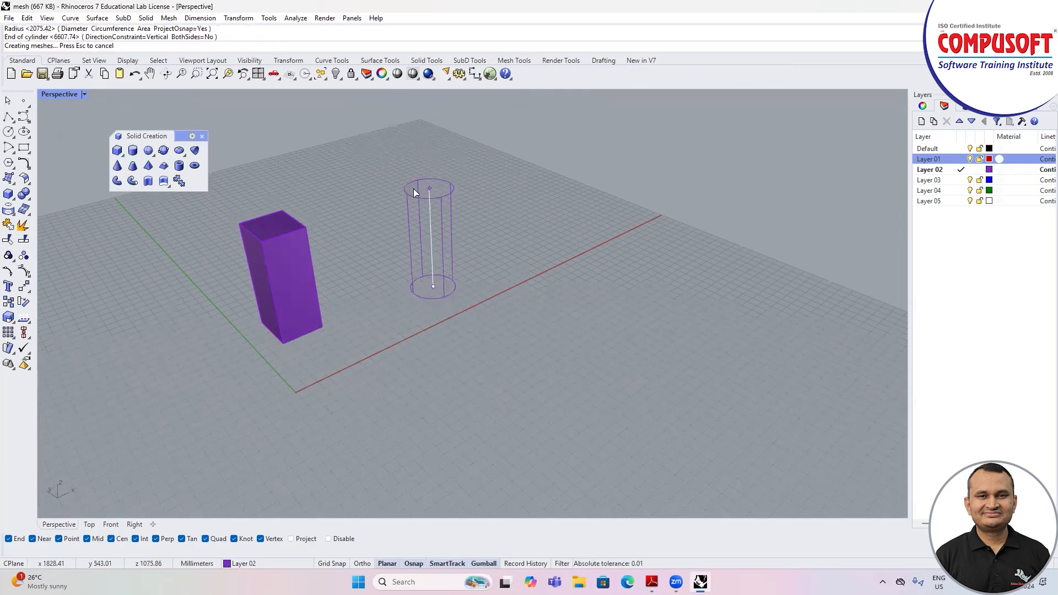
{"action": "mouse_move", "coordinate": [435, 282]}
{"action": "right_mouse_down"}
{"action": "mouse_move", "coordinate": [358, 287]}
{"action": "mouse_move", "coordinate": [342, 239]}
{"action": "mouse_move", "coordinate": [388, 242]}
{"action": "mouse_move", "coordinate": [37, 330]}
{"action": "right_mouse_up"}
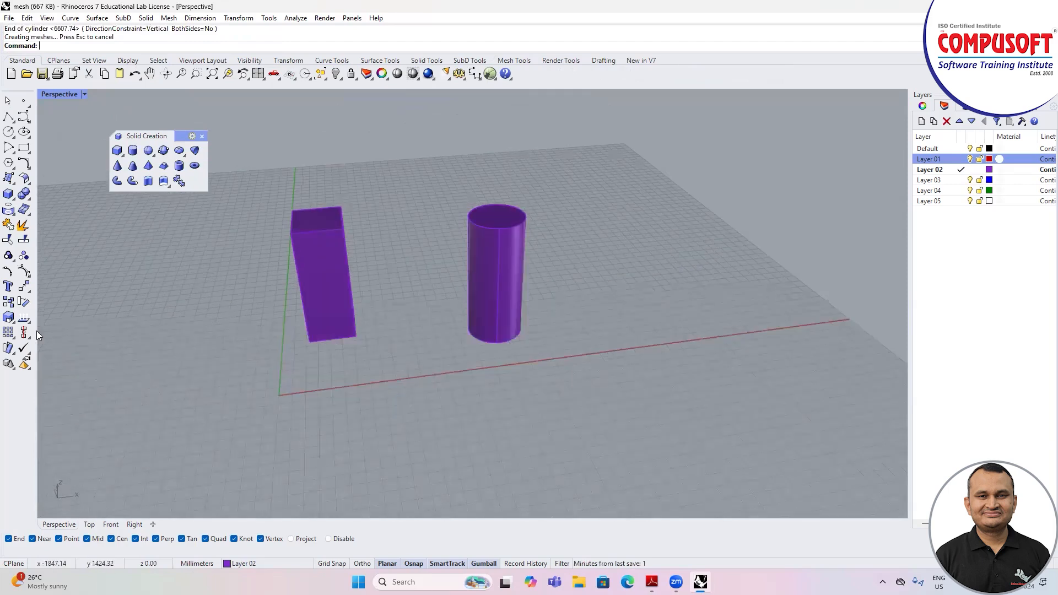
Step: Define the tall box as a block with its base point at a bottom corner, keeping the offered name
{"action": "left_click", "coordinate": [12, 368]}
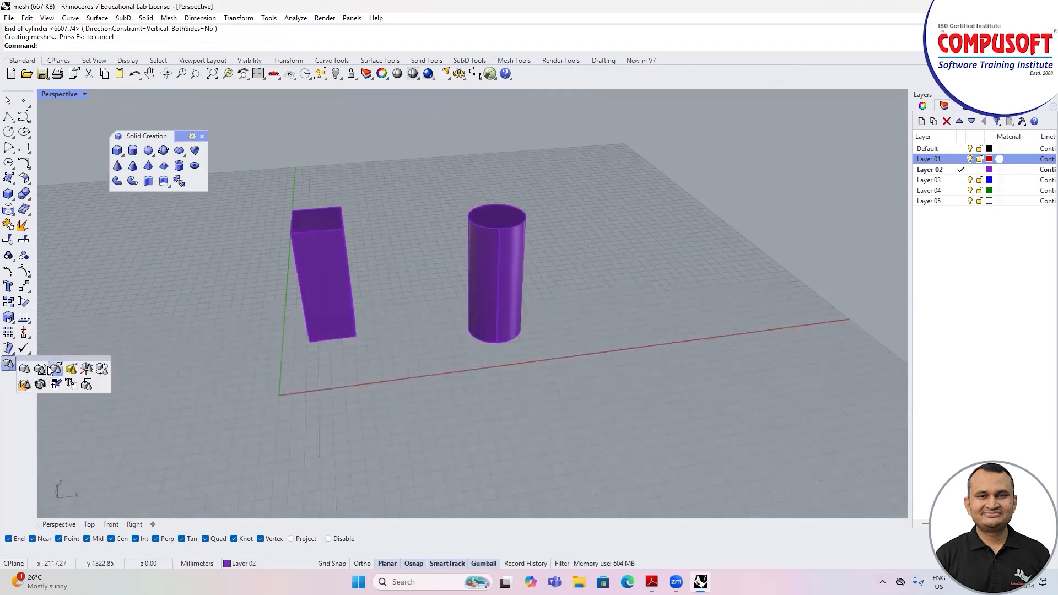
{"action": "left_click_drag", "start_coordinate": [47, 363], "coordinate": [110, 377]}
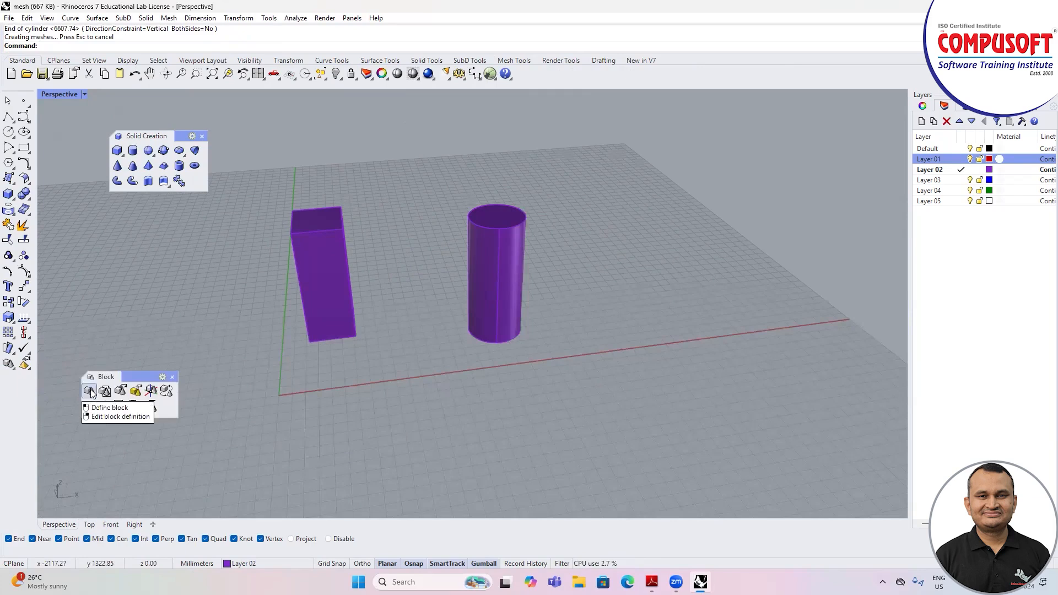
{"action": "left_click", "coordinate": [89, 391]}
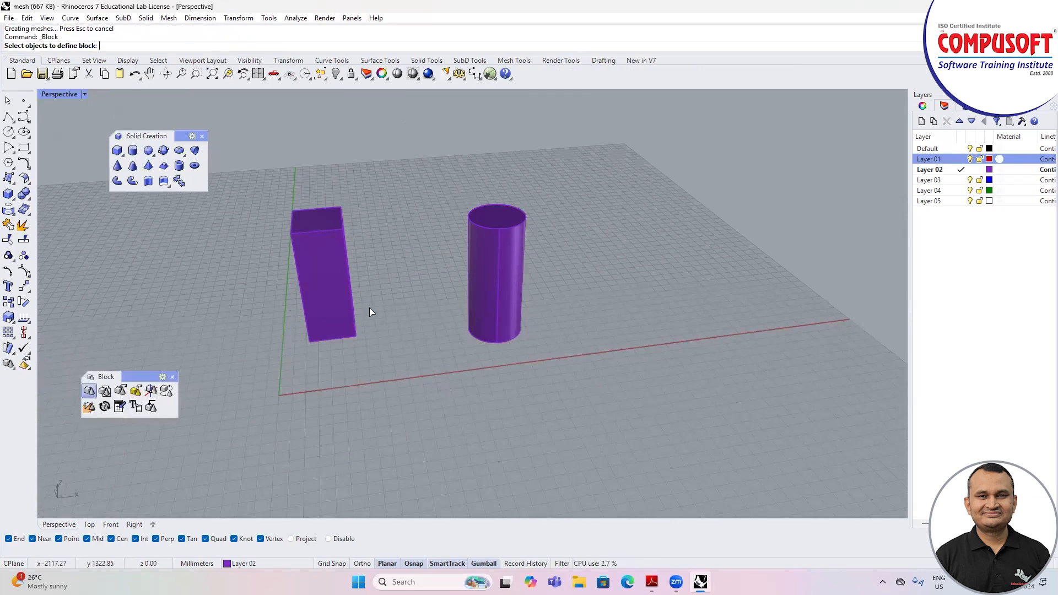
{"action": "left_click", "coordinate": [333, 279]}
{"action": "key", "text": "Return"}
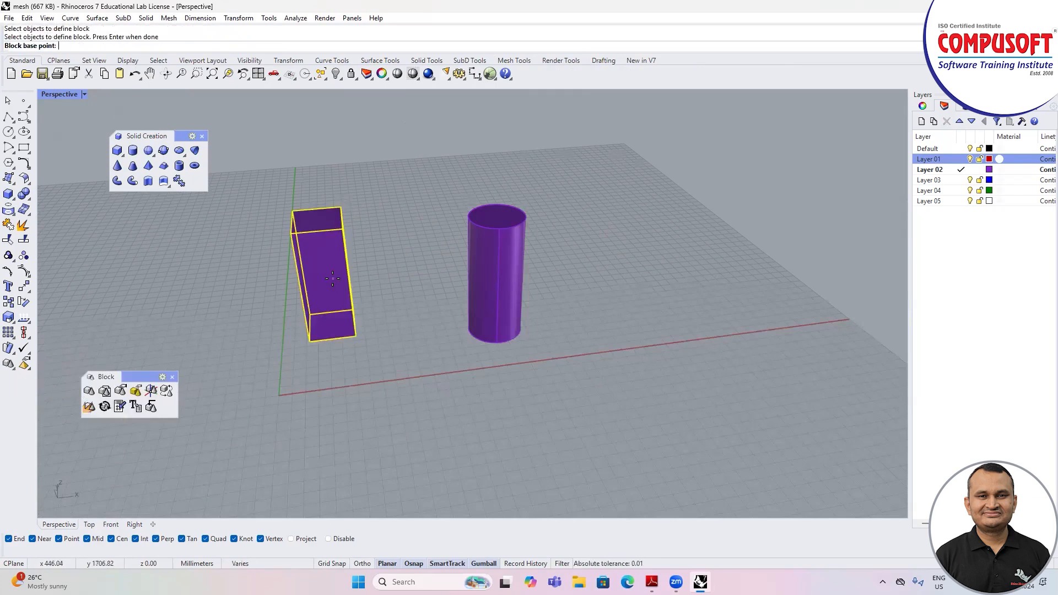
{"action": "left_click", "coordinate": [308, 342]}
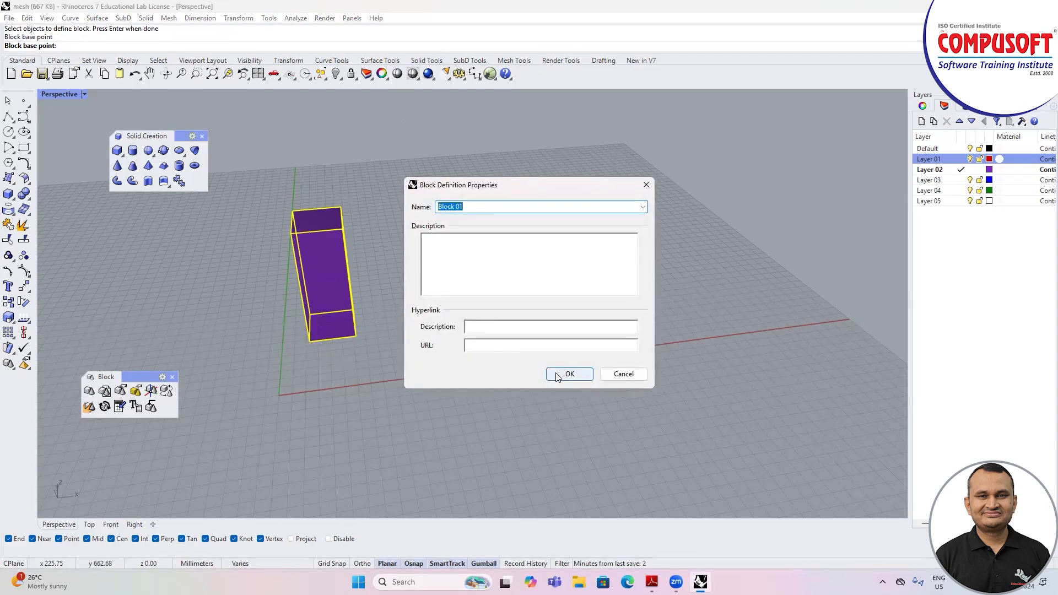
{"action": "left_click", "coordinate": [556, 373]}
Step: Define the cylinder as a second block with its base point on the bottom edge, keeping the offered name
{"action": "key", "text": "Return"}
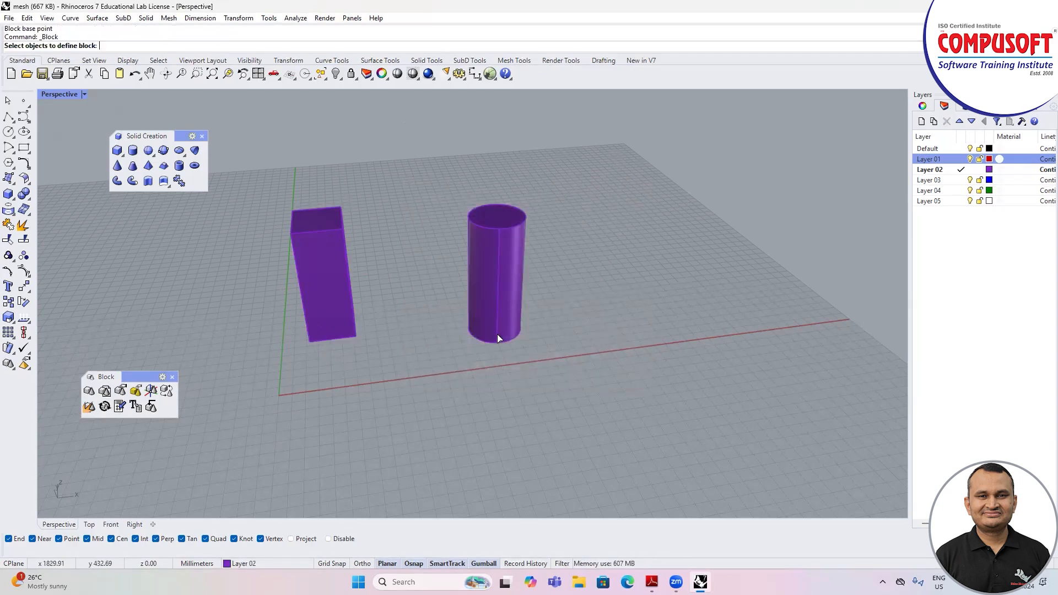
{"action": "left_click", "coordinate": [498, 338]}
{"action": "key", "text": "Return"}
{"action": "left_click", "coordinate": [498, 344]}
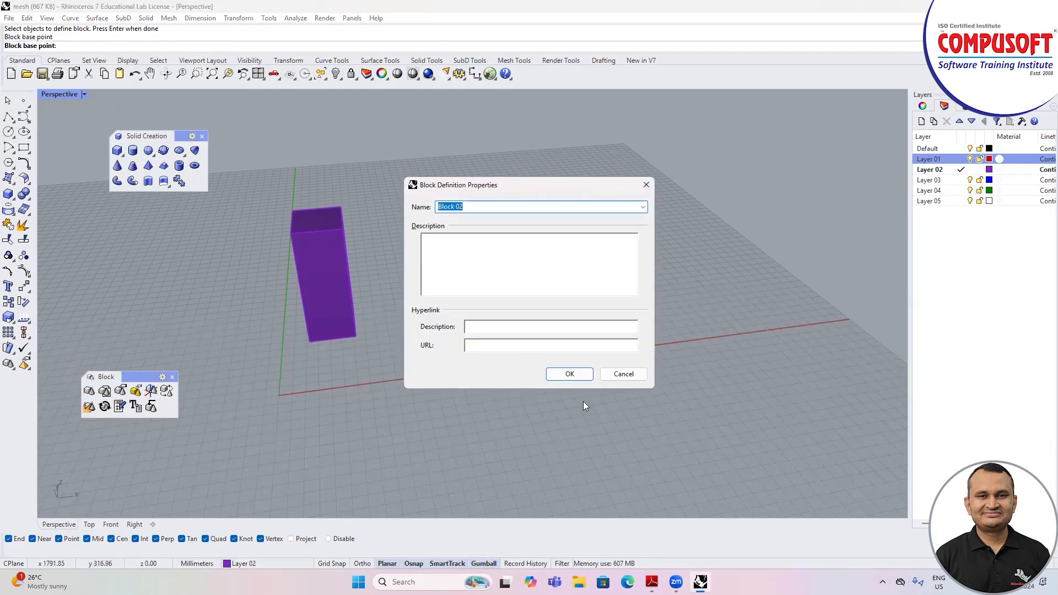
{"action": "left_click", "coordinate": [570, 376]}
Step: Check that the cylinder and the box each select as a single block instance
{"action": "right_click_drag", "start_coordinate": [438, 395], "coordinate": [512, 333]}
{"action": "left_click", "coordinate": [481, 398]}
{"action": "left_click", "coordinate": [530, 321]}
{"action": "left_click", "coordinate": [371, 288]}
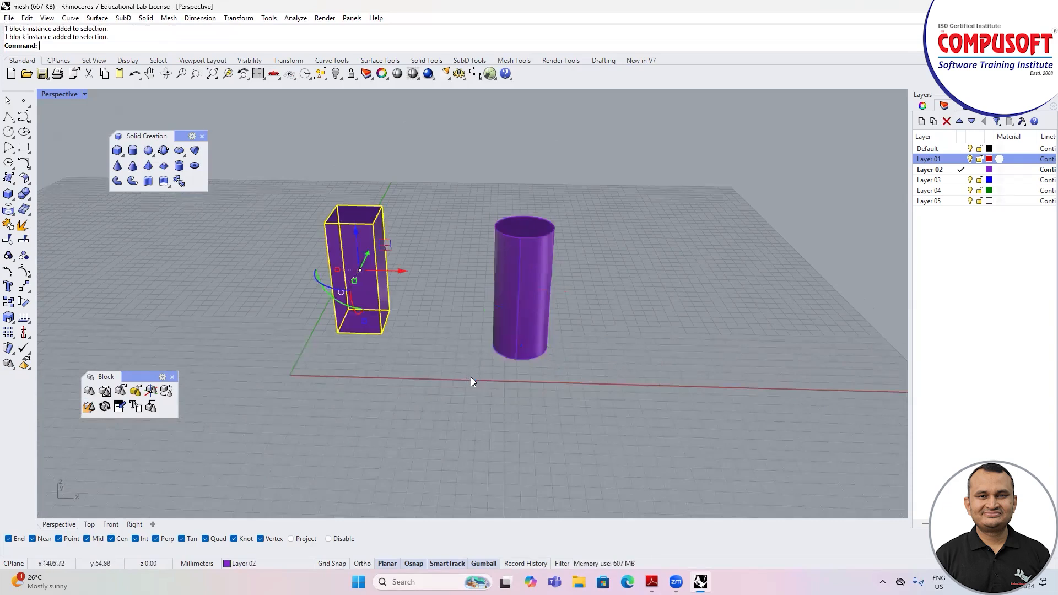
{"action": "left_click", "coordinate": [490, 386]}
{"action": "right_click_drag", "start_coordinate": [491, 385], "coordinate": [414, 269]}
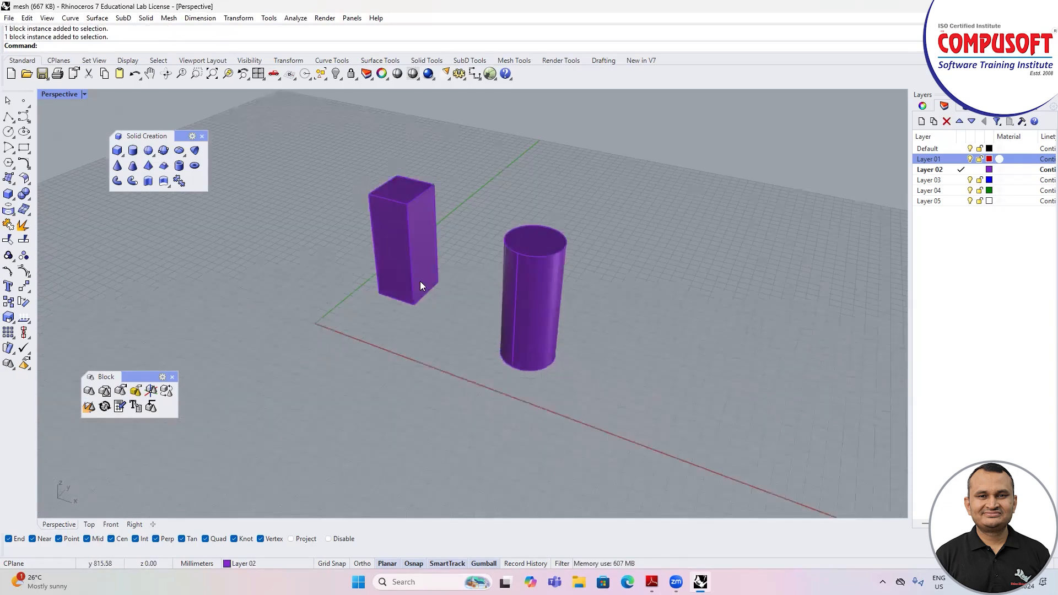
Step: Copy the box block to three further positions in a row along the green axis direction
{"action": "left_click", "coordinate": [422, 290]}
{"action": "type", "text": "Copy"}
{"action": "key", "text": "Return"}
{"action": "left_click", "coordinate": [396, 299]}
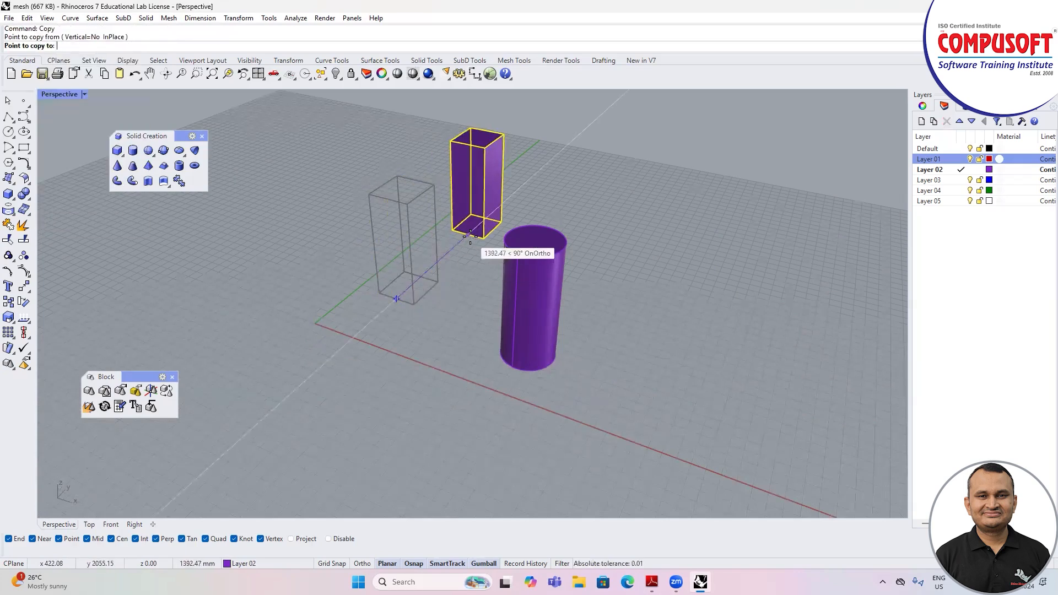
{"action": "left_click", "coordinate": [470, 236]}
{"action": "left_click", "coordinate": [537, 170]}
{"action": "scroll", "coordinate": [395, 319], "scroll_direction": "down", "scroll_amount": 3}
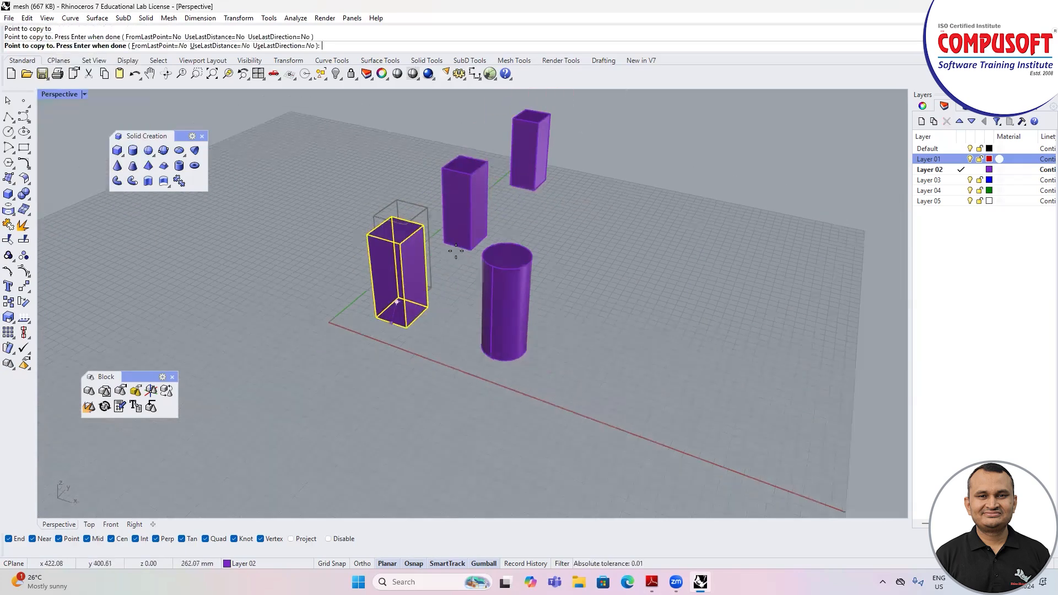
{"action": "left_click", "coordinate": [564, 158]}
{"action": "key", "text": "Return"}
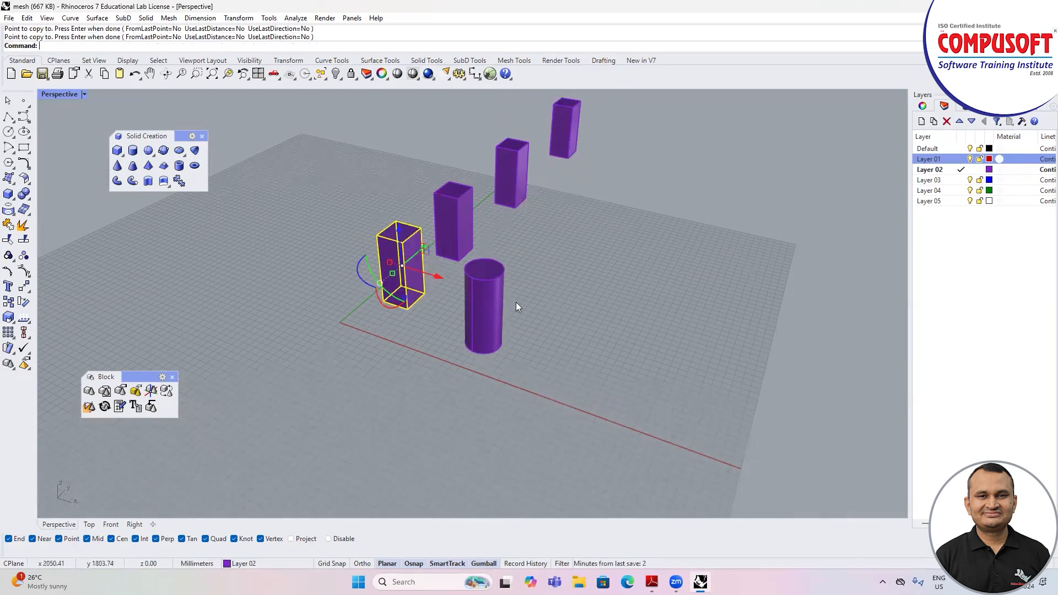
Step: Copy the cylinder block to four further positions in a row parallel to the boxes
{"action": "left_click", "coordinate": [492, 316]}
{"action": "type", "text": "Copy"}
{"action": "key", "text": "Return"}
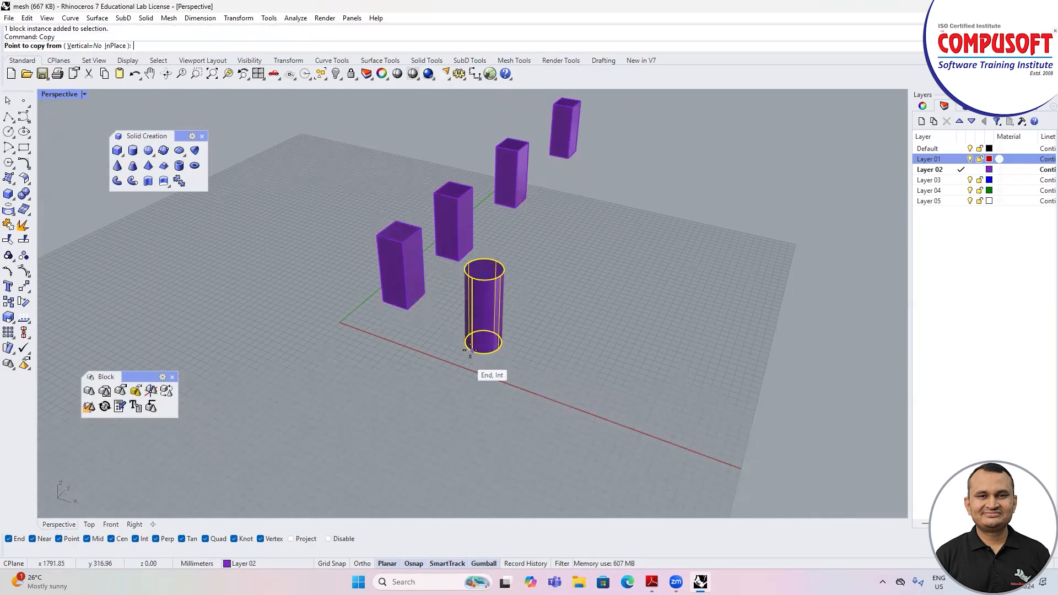
{"action": "left_click", "coordinate": [472, 350]}
{"action": "left_click", "coordinate": [545, 286]}
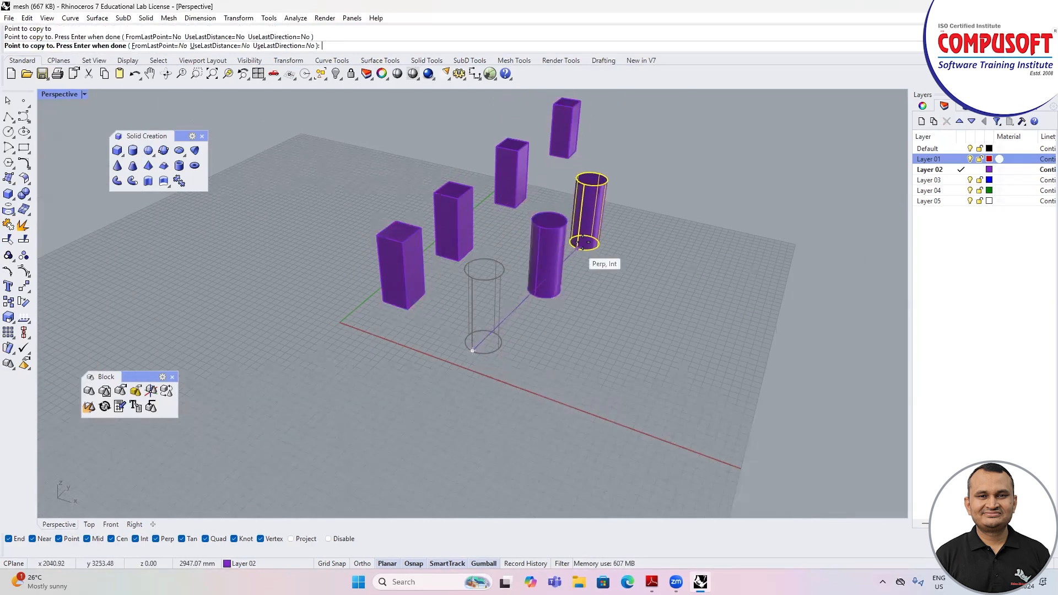
{"action": "left_click", "coordinate": [567, 302]}
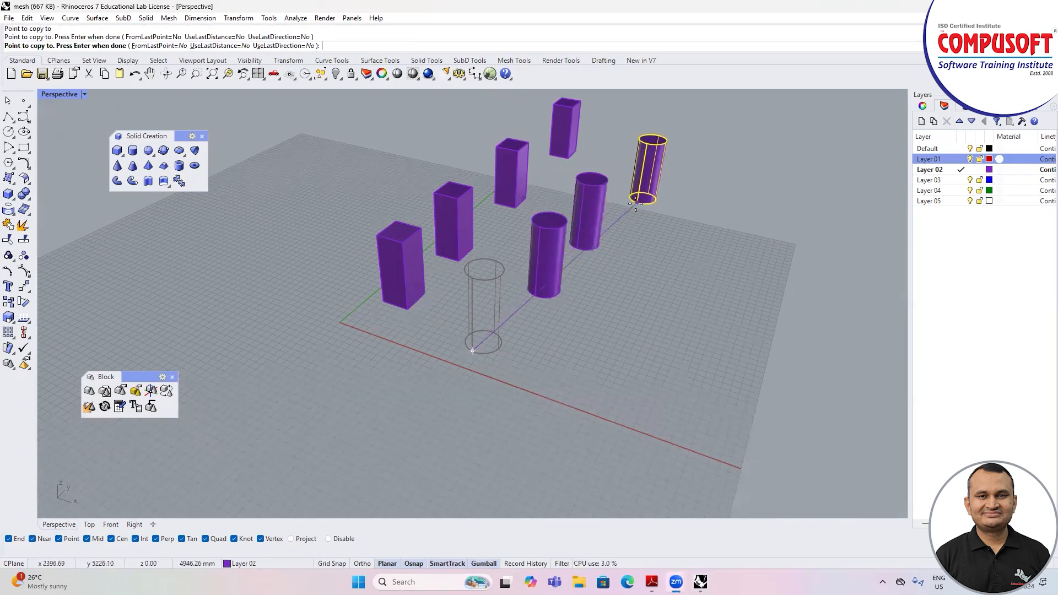
{"action": "left_click", "coordinate": [637, 203]}
{"action": "left_click", "coordinate": [700, 156]}
{"action": "key", "text": "Return"}
{"action": "scroll", "coordinate": [496, 361], "scroll_direction": "down", "scroll_amount": 2}
{"action": "right_click_drag", "start_coordinate": [615, 247], "coordinate": [505, 389], "text": "shift"}
{"action": "left_click", "coordinate": [567, 370]}
{"action": "scroll", "coordinate": [516, 361], "scroll_direction": "down", "scroll_amount": 1}
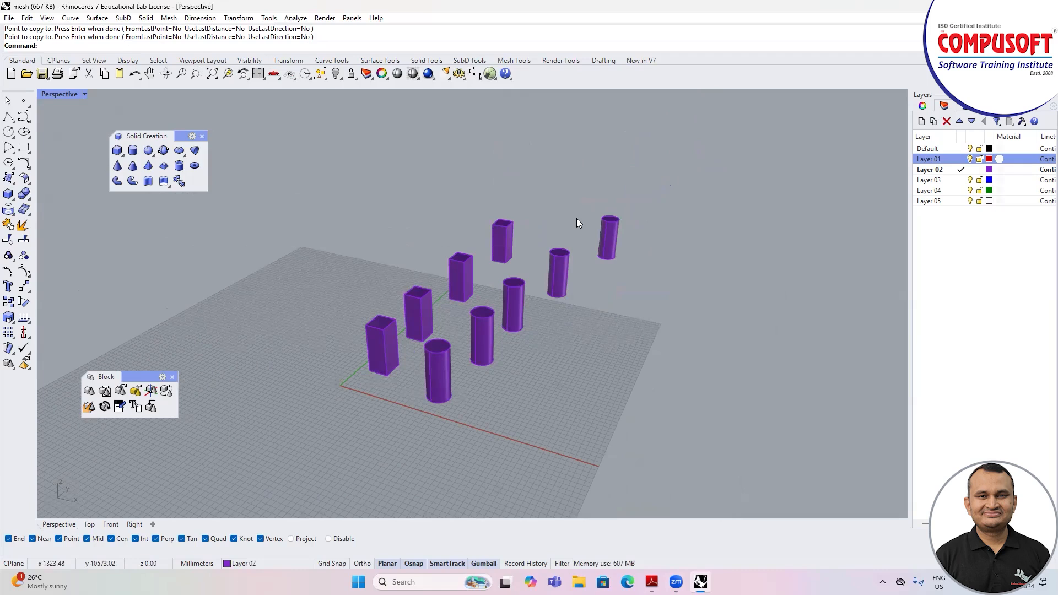
Step: Check that the copied boxes each select as block instances, then clear the selection
{"action": "scroll", "coordinate": [416, 372], "scroll_direction": "up", "scroll_amount": 1}
{"action": "scroll", "coordinate": [417, 372], "scroll_direction": "up", "scroll_amount": 1}
{"action": "right_click_drag", "start_coordinate": [434, 374], "coordinate": [504, 330]}
{"action": "scroll", "coordinate": [572, 264], "scroll_direction": "down", "scroll_amount": 3}
{"action": "right_click_drag", "start_coordinate": [568, 270], "coordinate": [513, 312]}
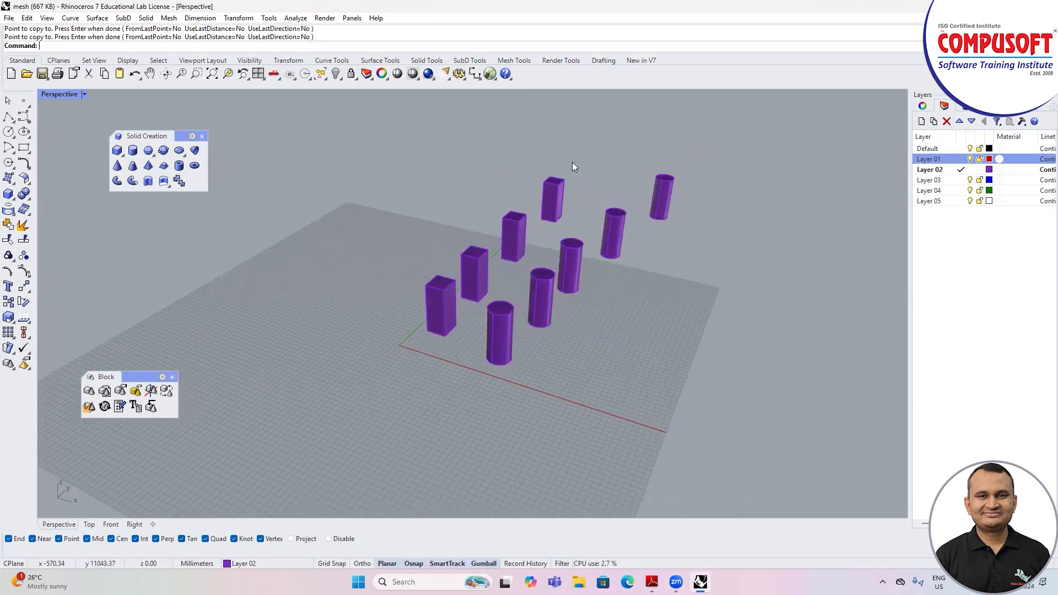
{"action": "left_click_drag", "start_coordinate": [519, 196], "coordinate": [498, 216]}
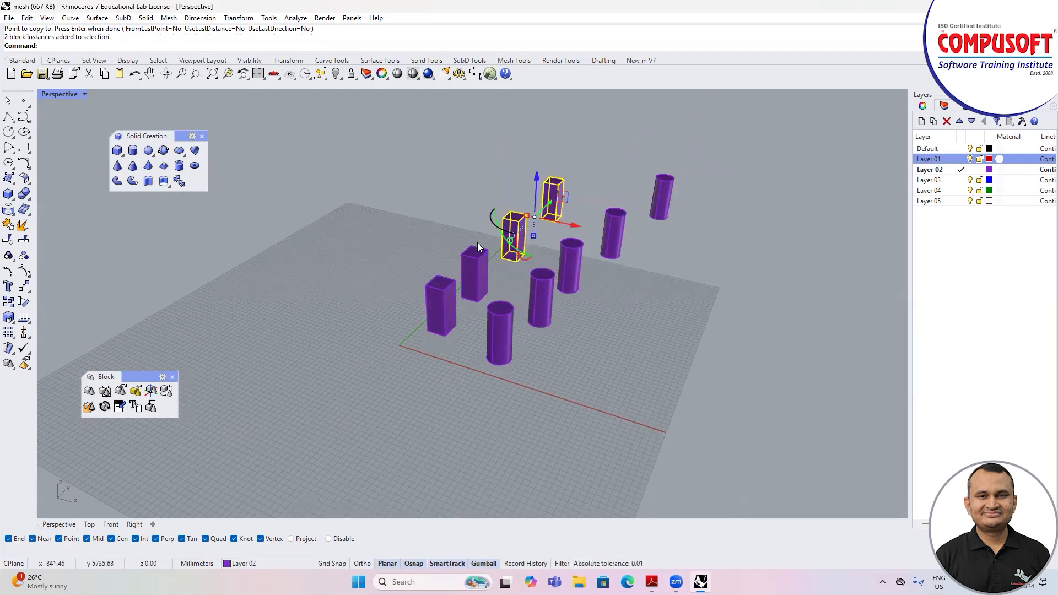
{"action": "key", "text": "Escape"}
{"action": "left_click", "coordinate": [466, 270]}
{"action": "key", "text": "Escape"}
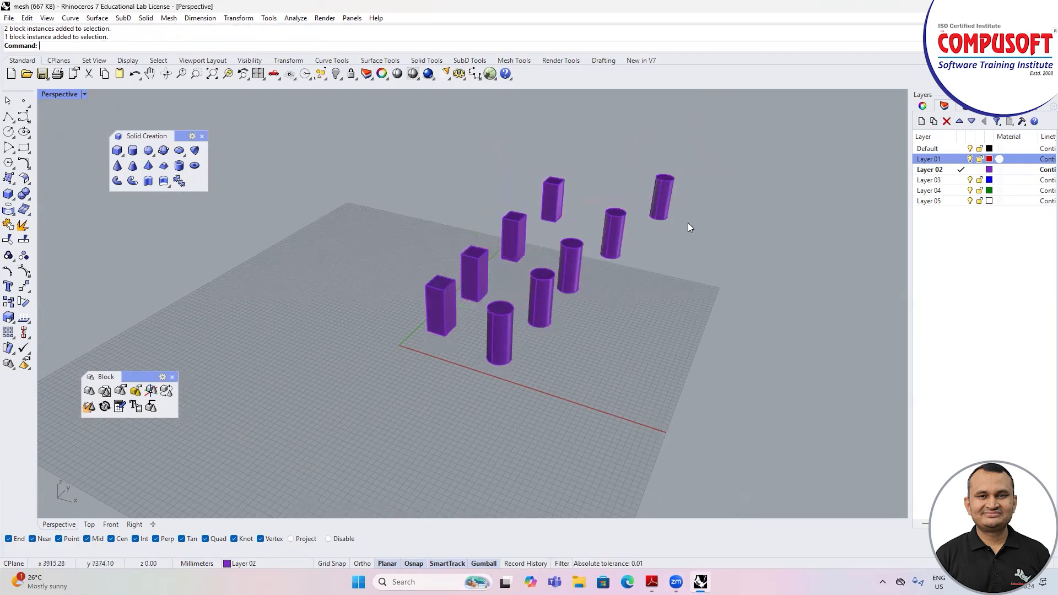
Step: Replace all instances of the box block with the cylinder block, using the All option for the additional instances
{"action": "scroll", "coordinate": [452, 362], "scroll_direction": "up", "scroll_amount": 2}
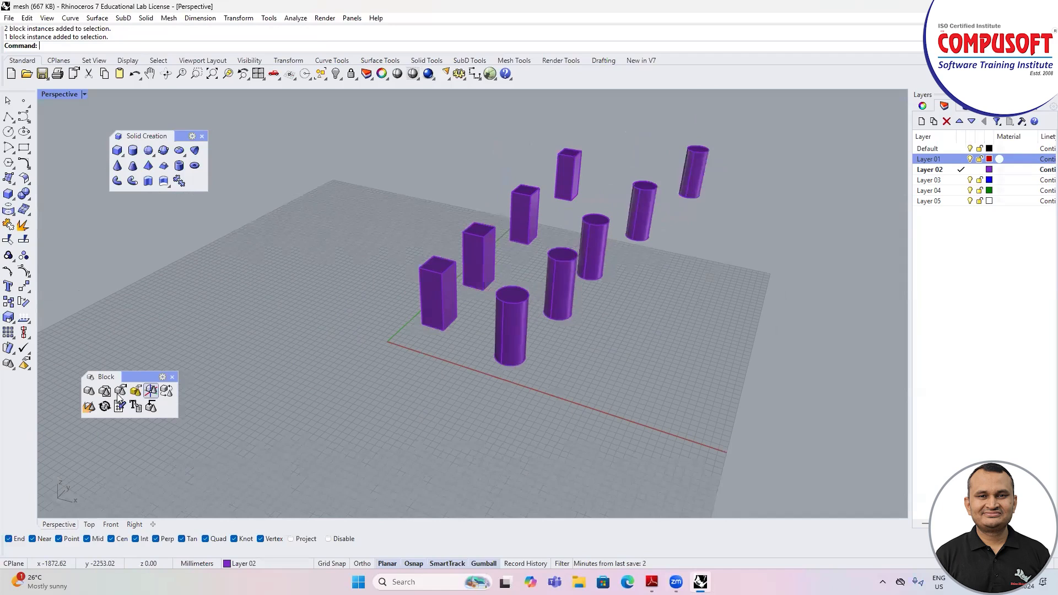
{"action": "left_click", "coordinate": [166, 394]}
{"action": "left_click", "coordinate": [436, 293]}
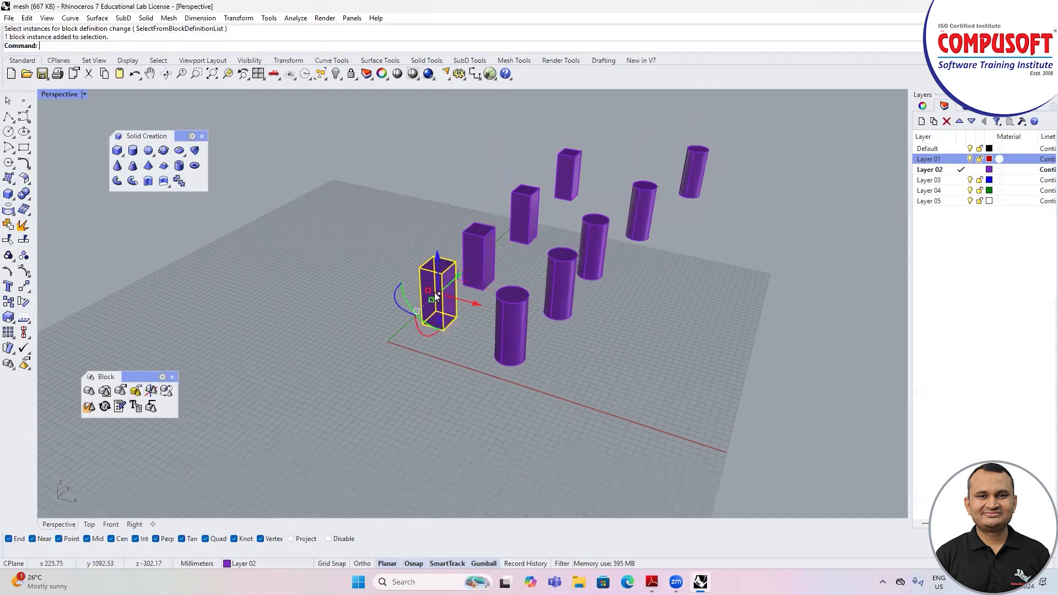
{"action": "key", "text": "Return"}
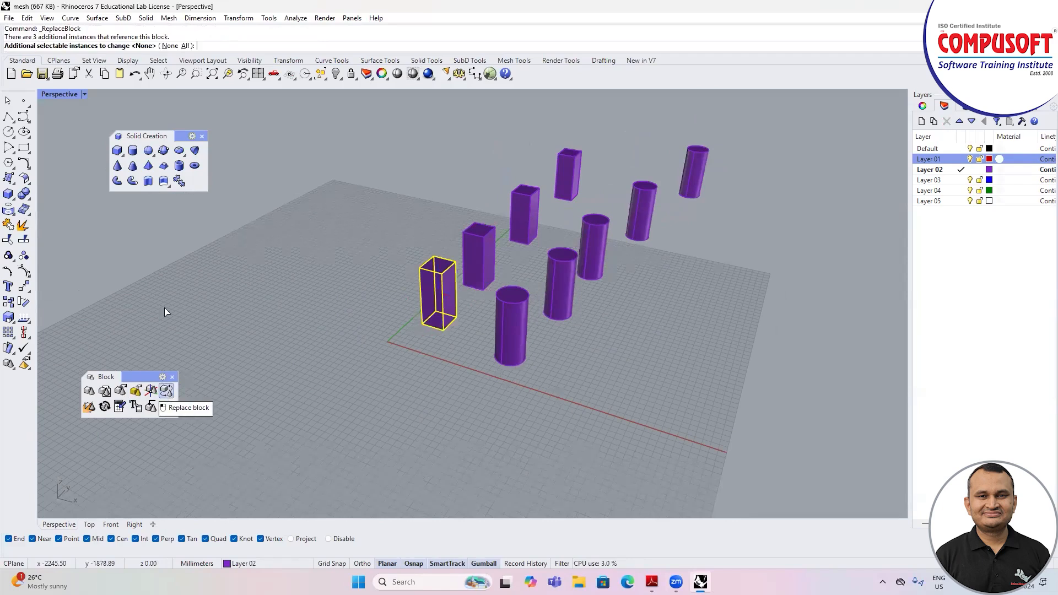
{"action": "left_click", "coordinate": [186, 47]}
{"action": "left_click", "coordinate": [526, 301]}
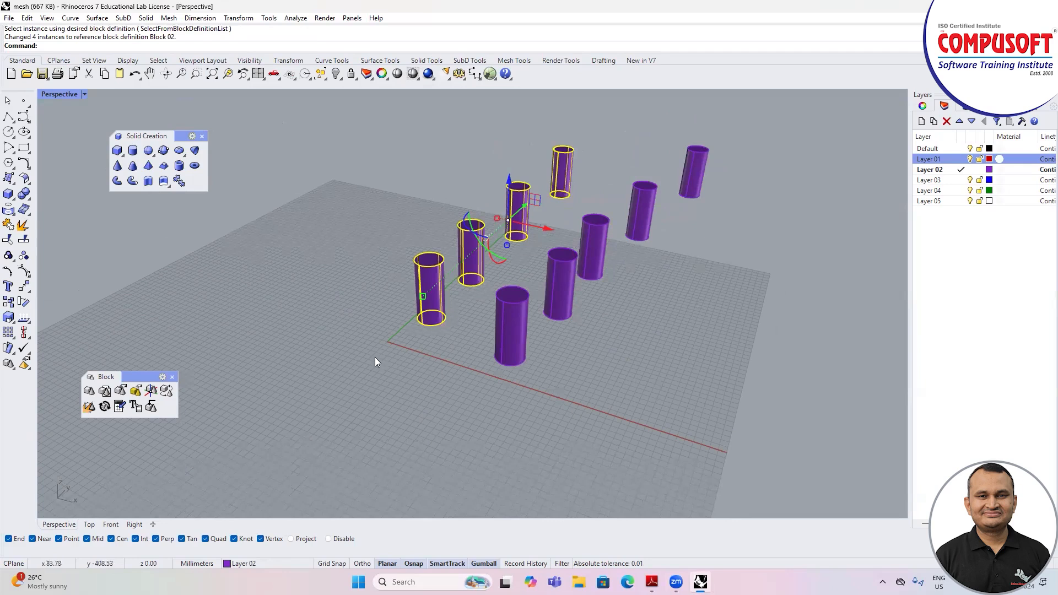
Step: Undo the block replacement and clear the selection
{"action": "key", "text": "Escape"}
{"action": "key", "text": "ctrl+z"}
{"action": "key", "text": "Escape"}
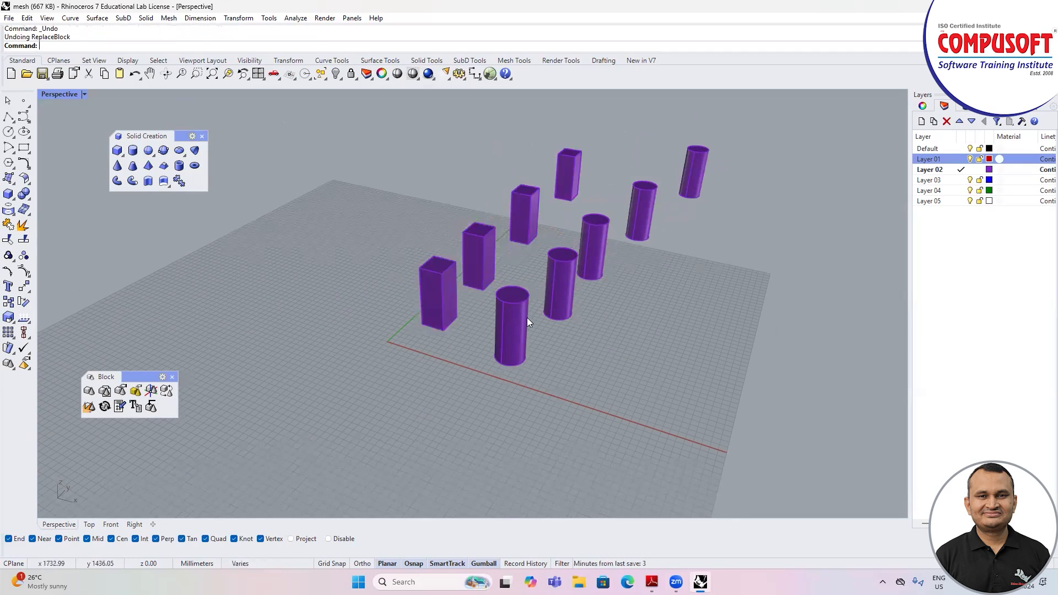
Step: Replace all instances of the cylinder block with the box block, using the All option, and review both rows
{"action": "left_click", "coordinate": [527, 318]}
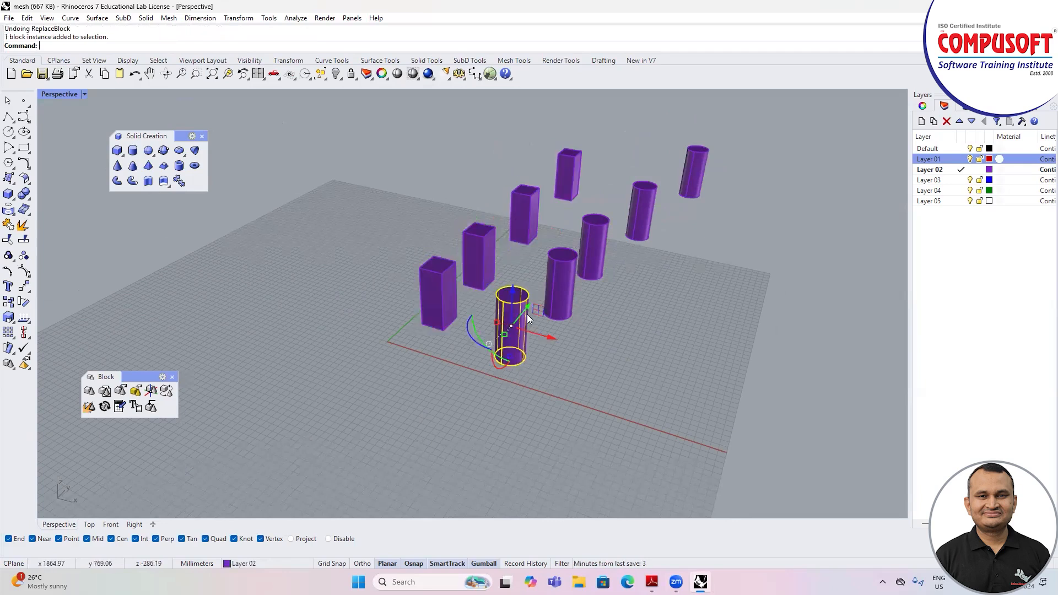
{"action": "left_click", "coordinate": [166, 391]}
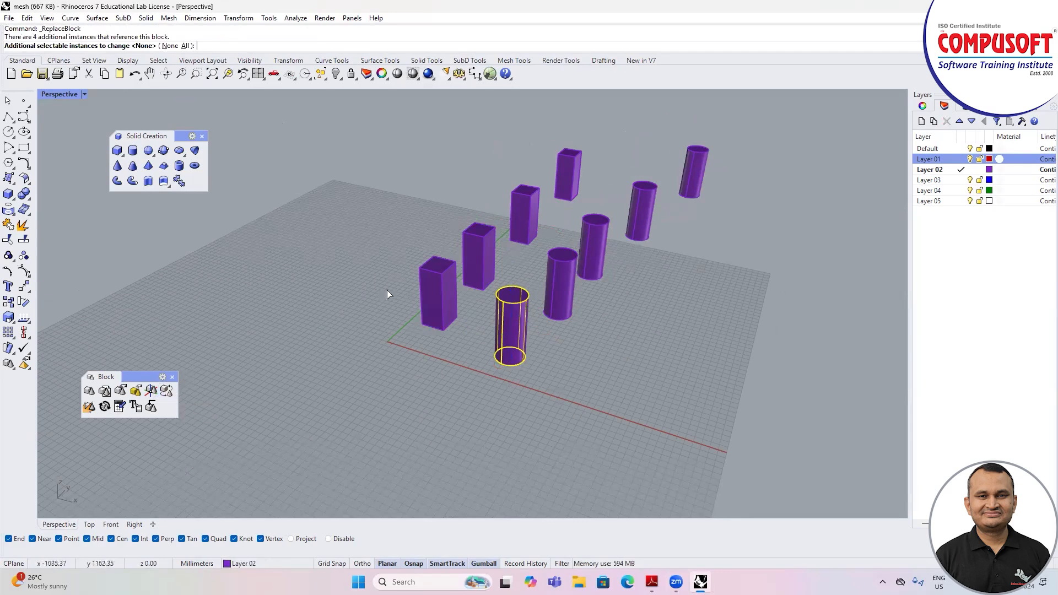
{"action": "left_click", "coordinate": [182, 46]}
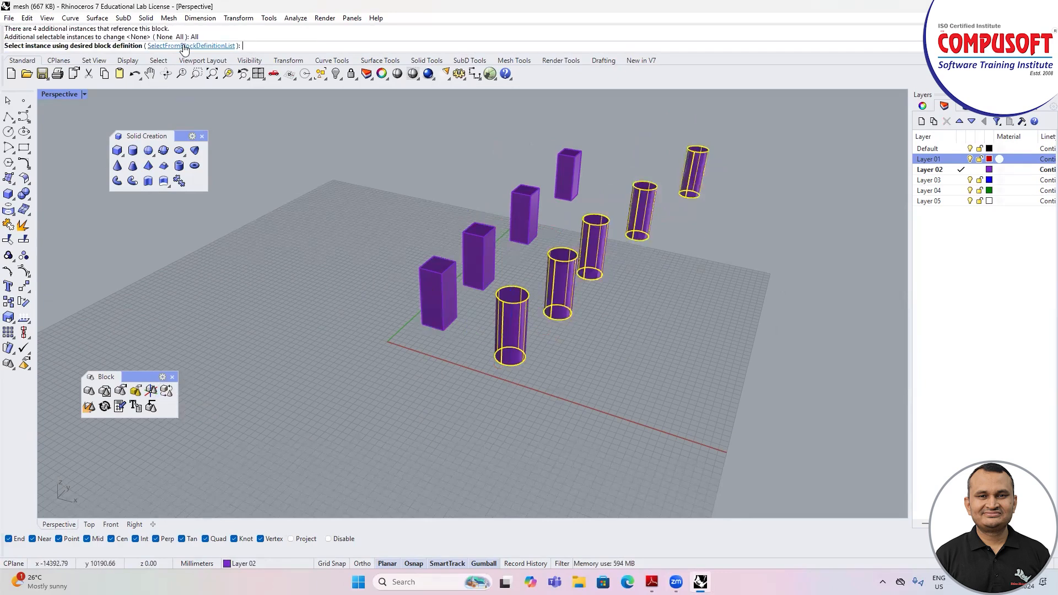
{"action": "left_click", "coordinate": [444, 274]}
{"action": "key", "text": "Escape"}
{"action": "right_click_drag", "start_coordinate": [444, 271], "coordinate": [463, 311]}
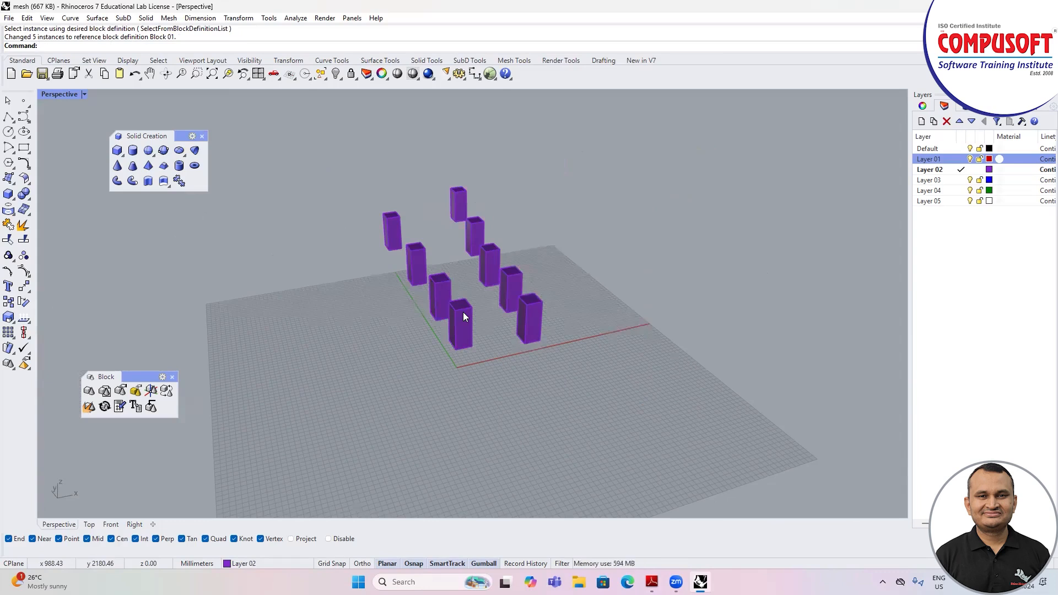
{"action": "scroll", "coordinate": [485, 314], "scroll_direction": "up", "scroll_amount": 3}
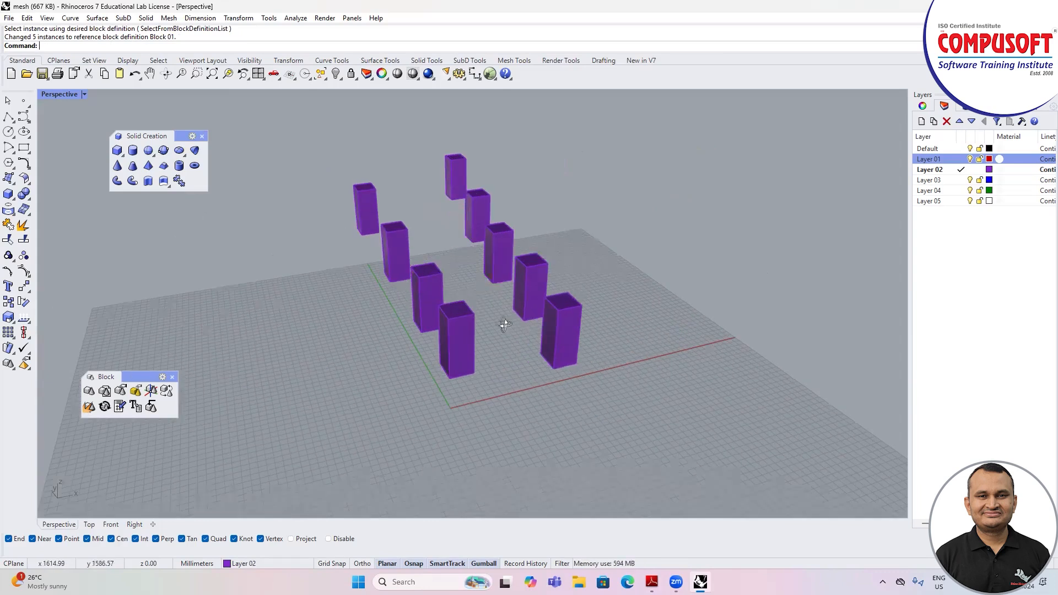
{"action": "scroll", "coordinate": [510, 327], "scroll_direction": "down", "scroll_amount": 2}
{"action": "right_click_drag", "start_coordinate": [517, 334], "coordinate": [543, 332]}
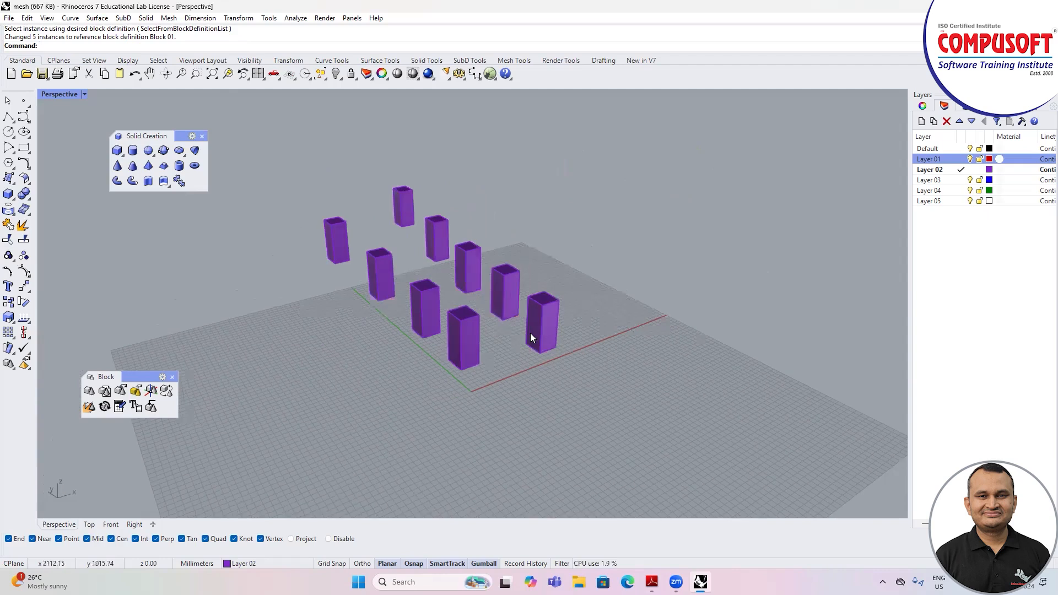
{"action": "scroll", "coordinate": [440, 217], "scroll_direction": "down", "scroll_amount": 2}
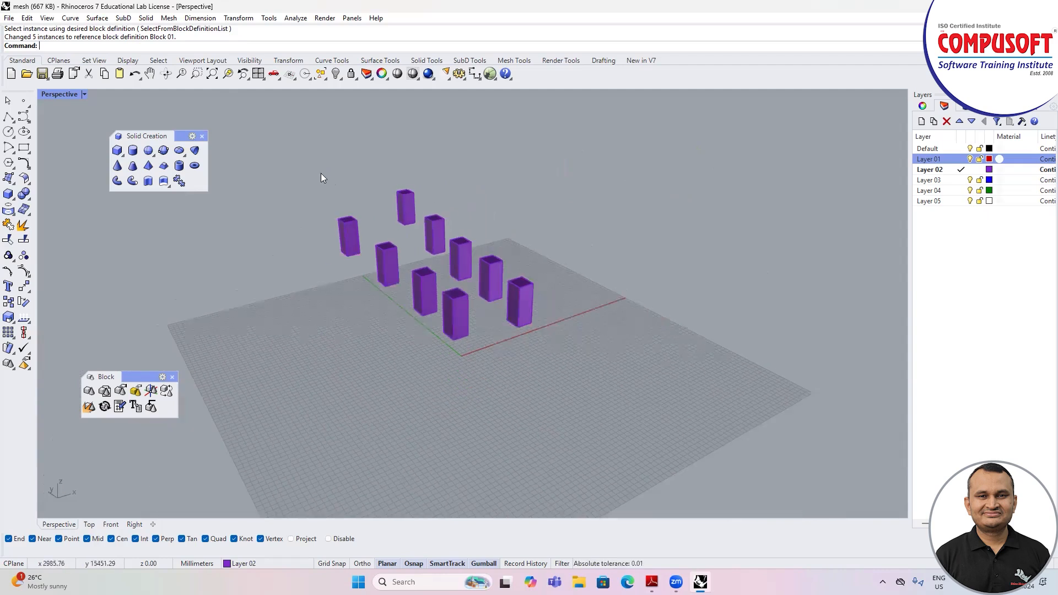
Step: Delete all block instances from the scene
{"action": "key", "text": "ctrl+a"}
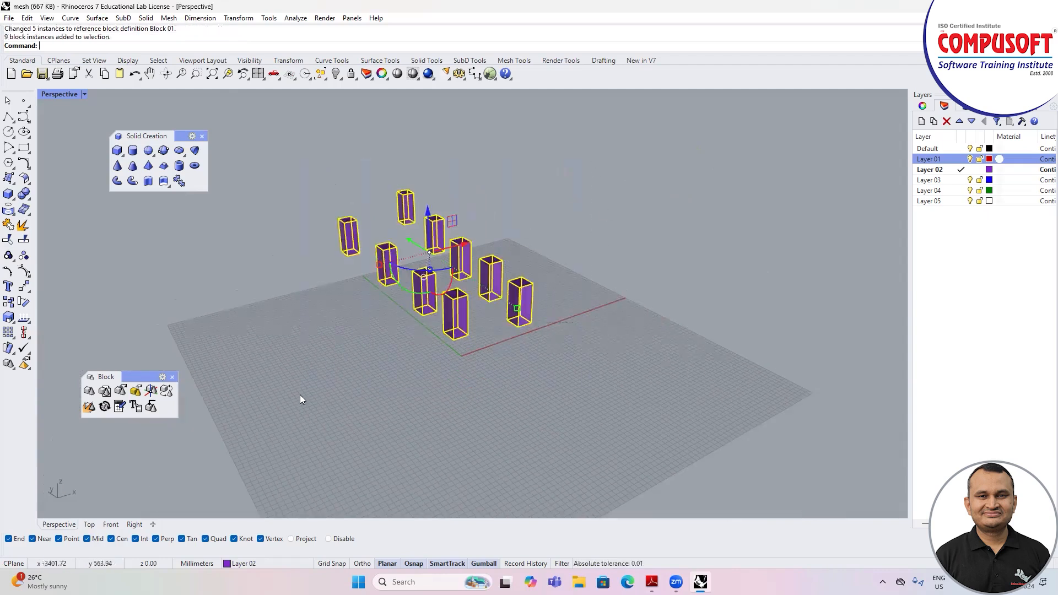
{"action": "key", "text": "Delete"}
{"action": "right_click_drag", "start_coordinate": [500, 307], "coordinate": [578, 270]}
{"action": "scroll", "coordinate": [577, 270], "scroll_direction": "up", "scroll_amount": 5}
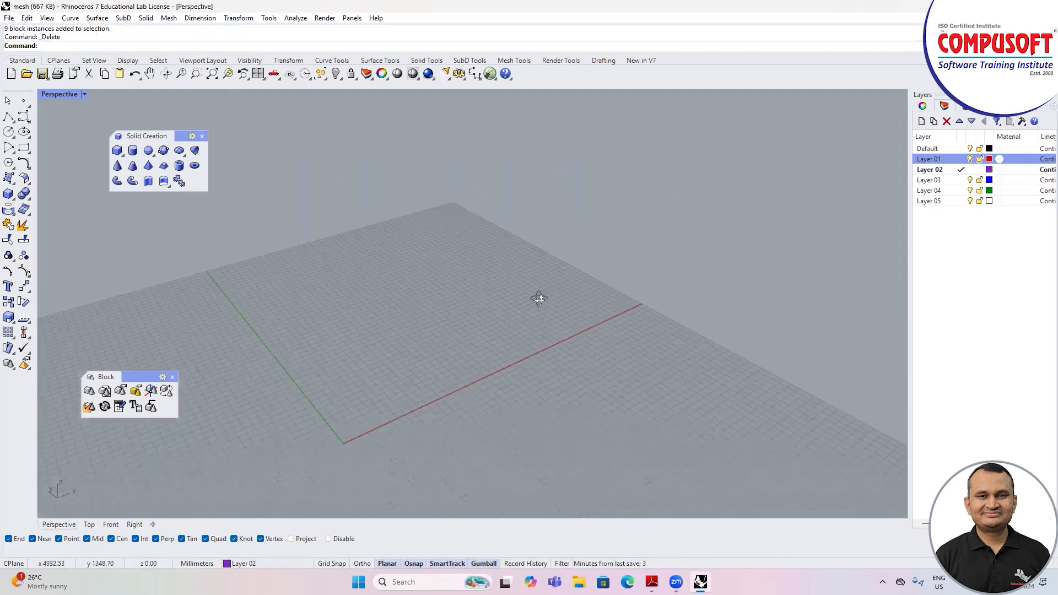
{"action": "right_click_drag", "start_coordinate": [538, 299], "coordinate": [508, 328]}
Step: Create a solid box from the origin with a base of about 2886 by 2333 mm and a freehand height
{"action": "left_click", "coordinate": [8, 193]}
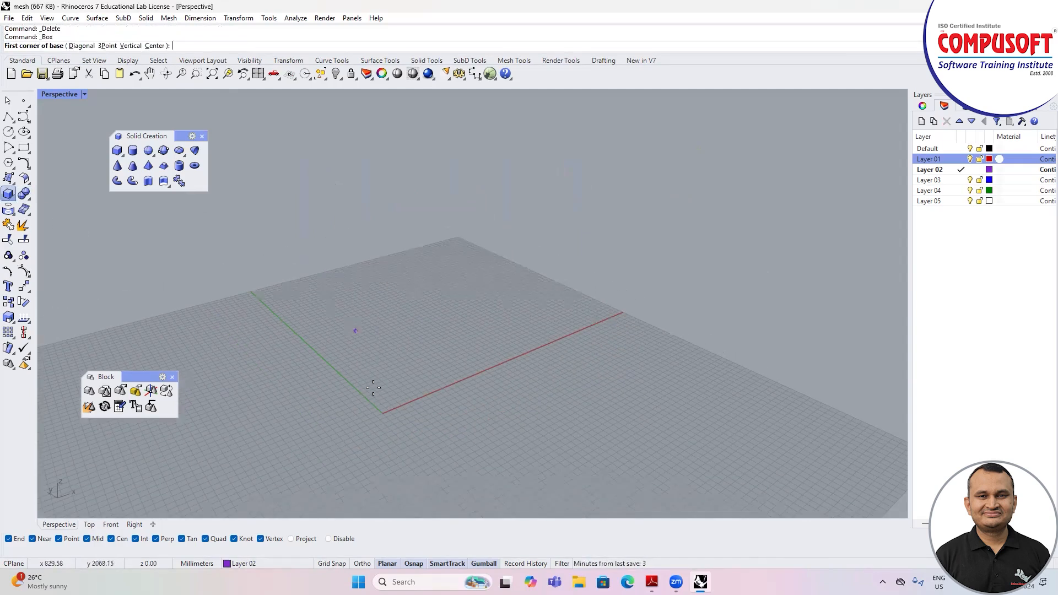
{"action": "type", "text": "0"}
{"action": "key", "text": "Return"}
{"action": "left_click", "coordinate": [452, 300]}
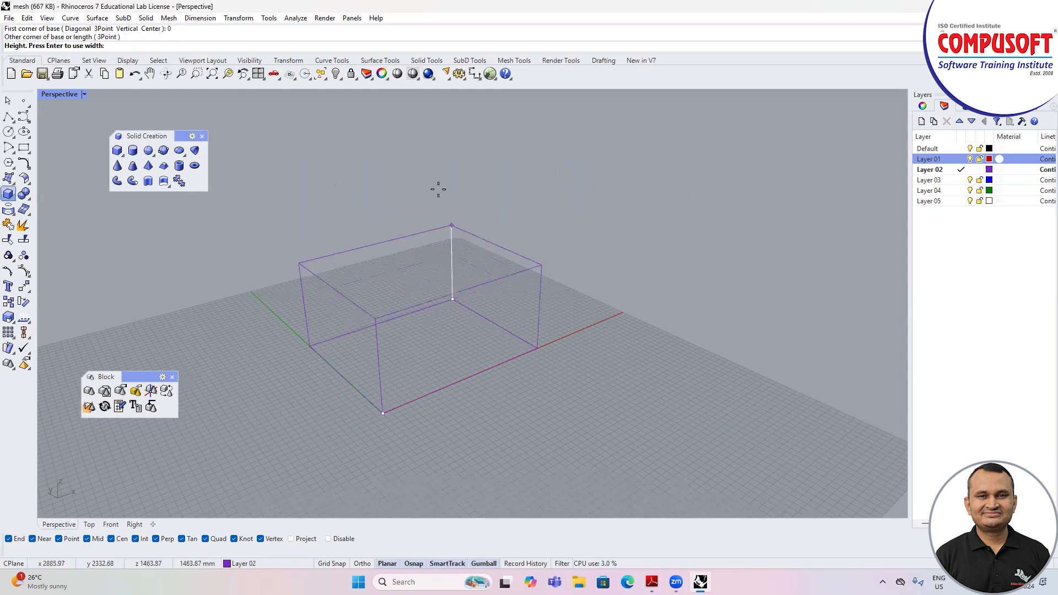
{"action": "left_click", "coordinate": [437, 177]}
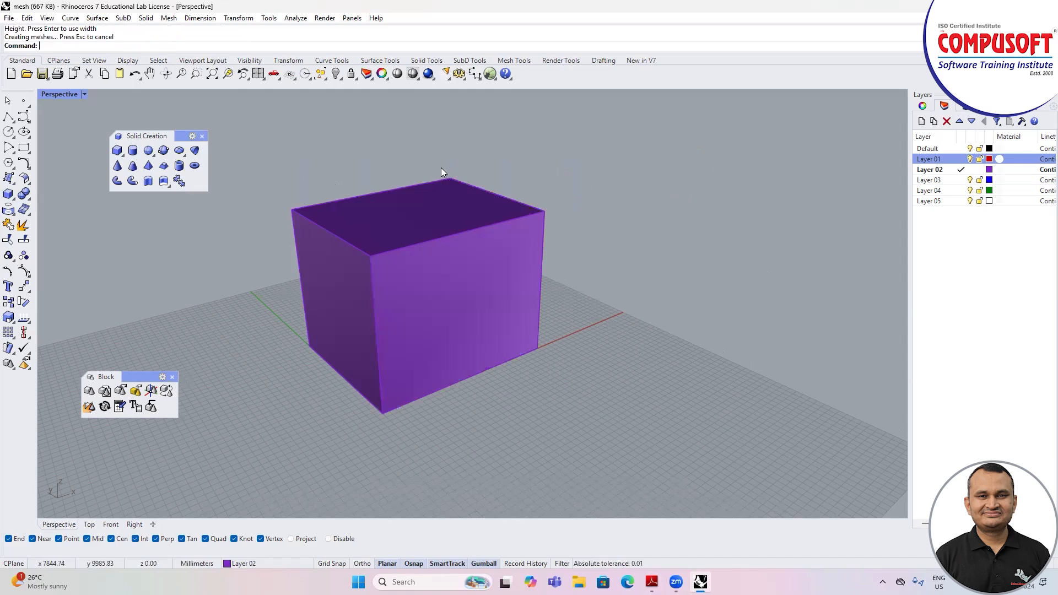
{"action": "scroll", "coordinate": [465, 295], "scroll_direction": "down", "scroll_amount": 5}
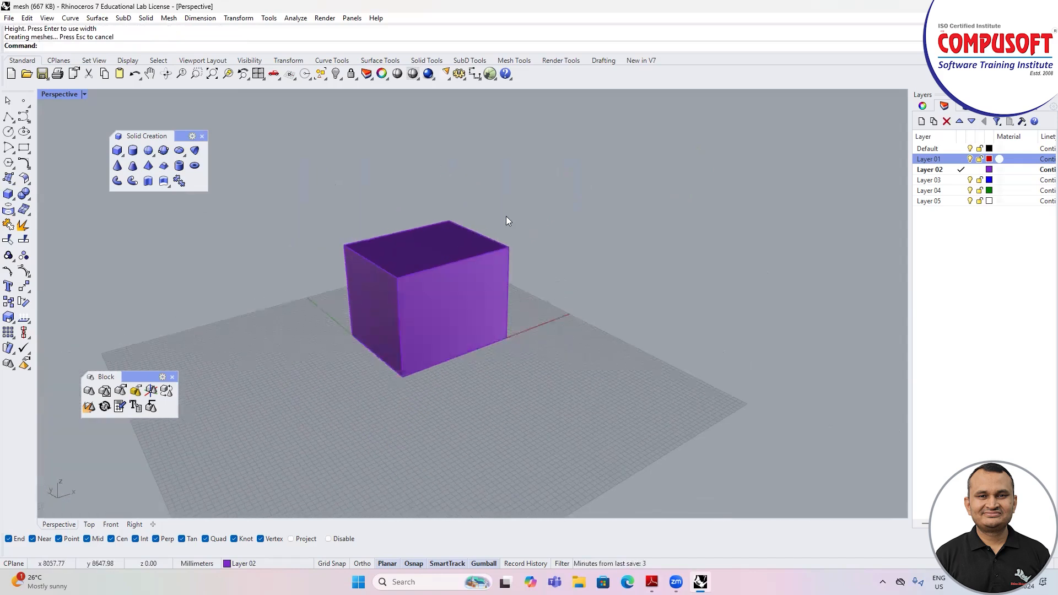
{"action": "scroll", "coordinate": [503, 217], "scroll_direction": "up", "scroll_amount": 2}
{"action": "scroll", "coordinate": [442, 207], "scroll_direction": "down", "scroll_amount": 2}
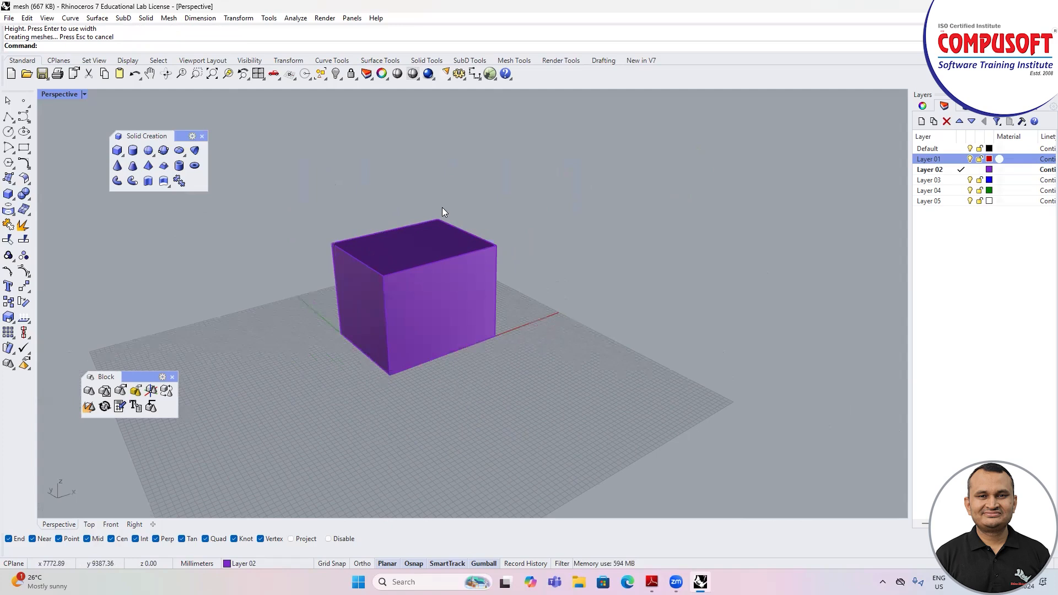
Step: Set up a 360-degree turntable animation of the Perspective viewport with 100 clockwise frames, jpg files and the Shaded capture method
{"action": "left_click", "coordinate": [560, 58]}
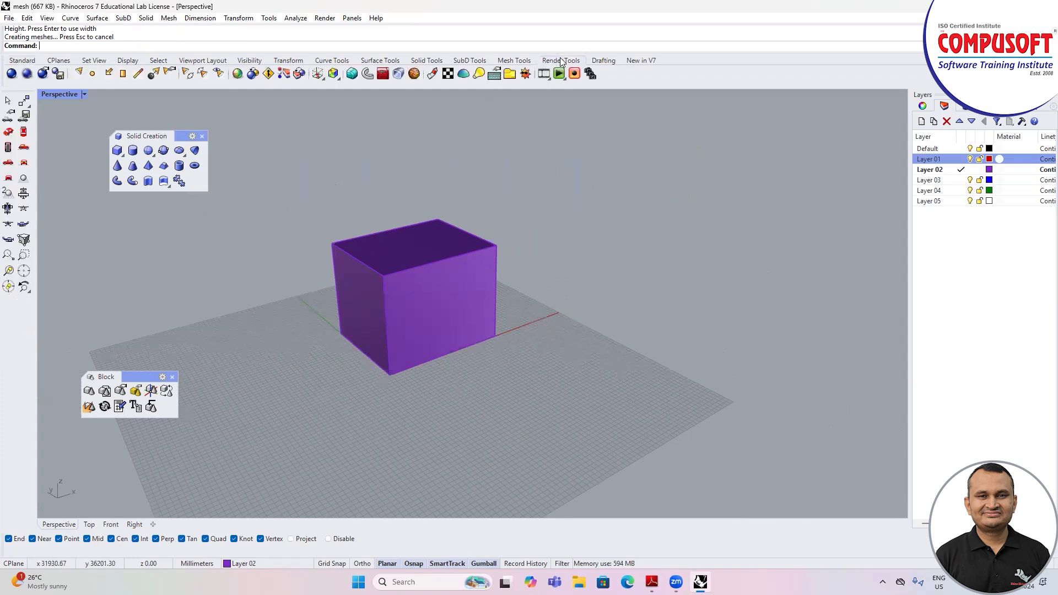
{"action": "left_click", "coordinate": [547, 80]}
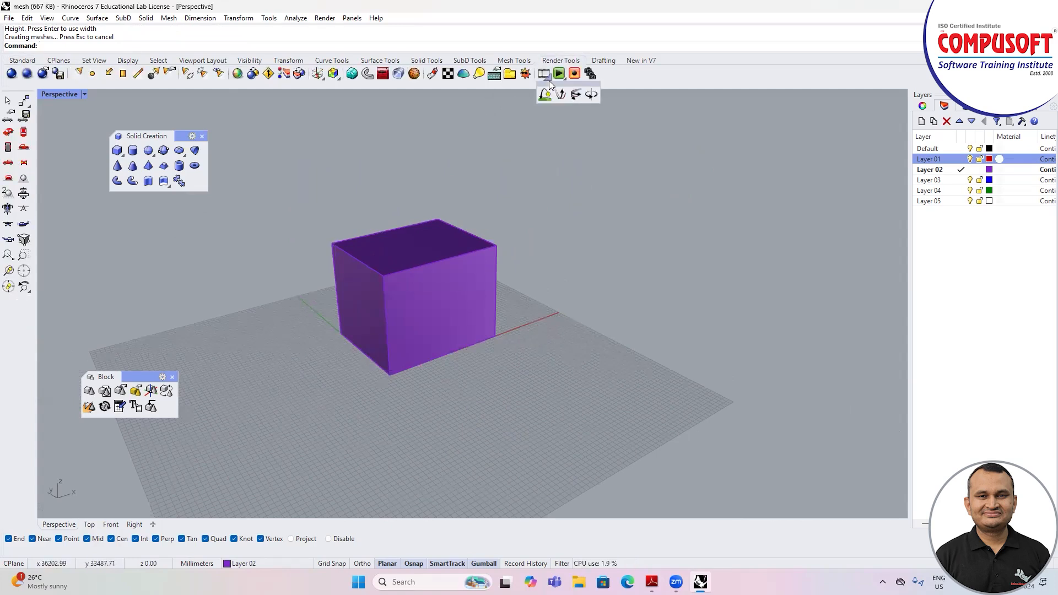
{"action": "left_click", "coordinate": [591, 95]}
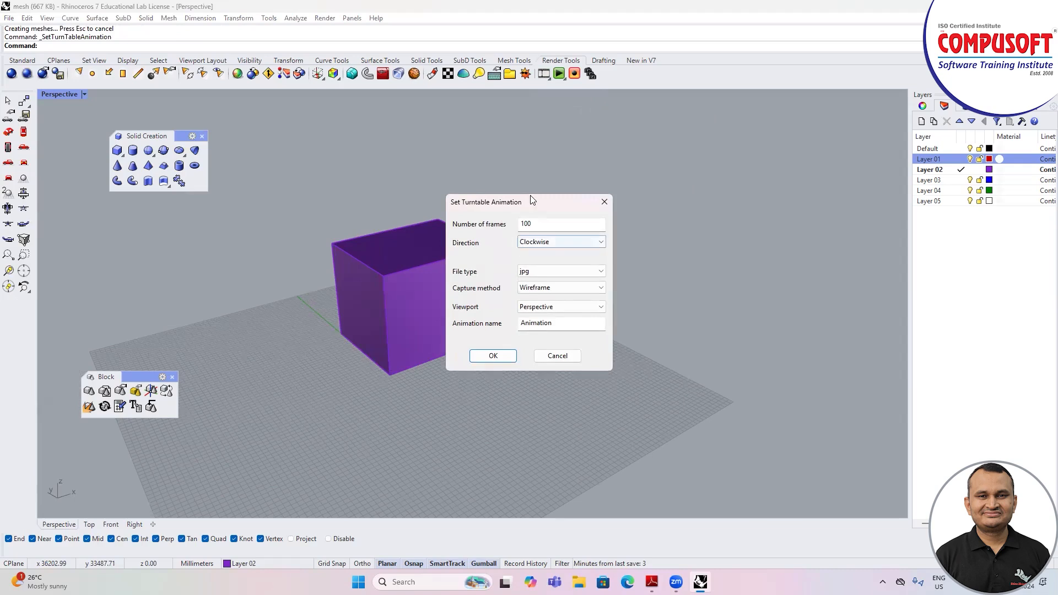
{"action": "left_click_drag", "start_coordinate": [532, 201], "coordinate": [629, 187]}
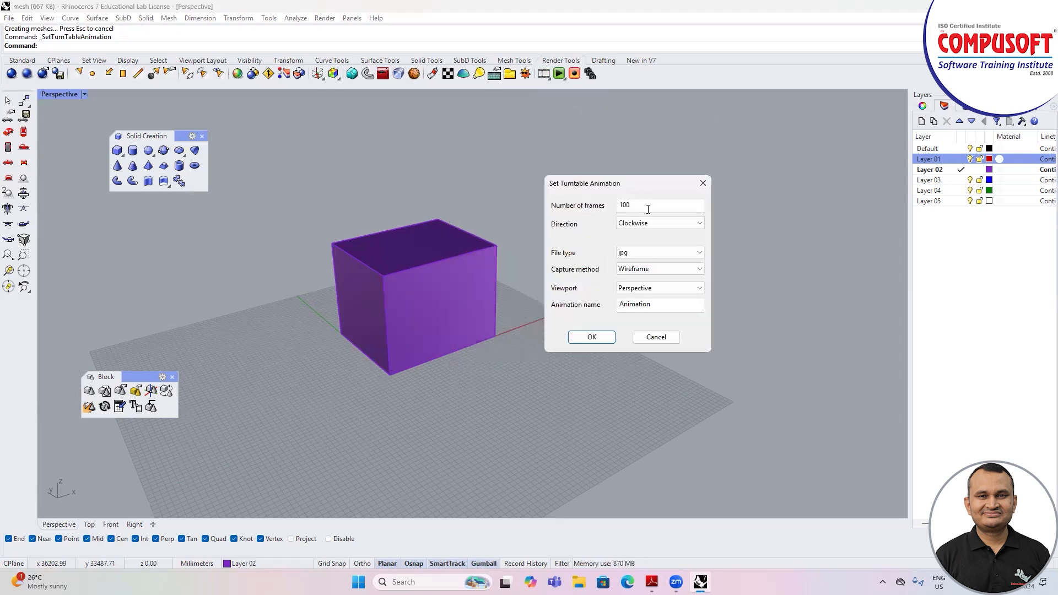
{"action": "double_click", "coordinate": [617, 204]}
{"action": "left_click", "coordinate": [637, 253]}
{"action": "left_click", "coordinate": [640, 253]}
{"action": "left_click", "coordinate": [637, 270]}
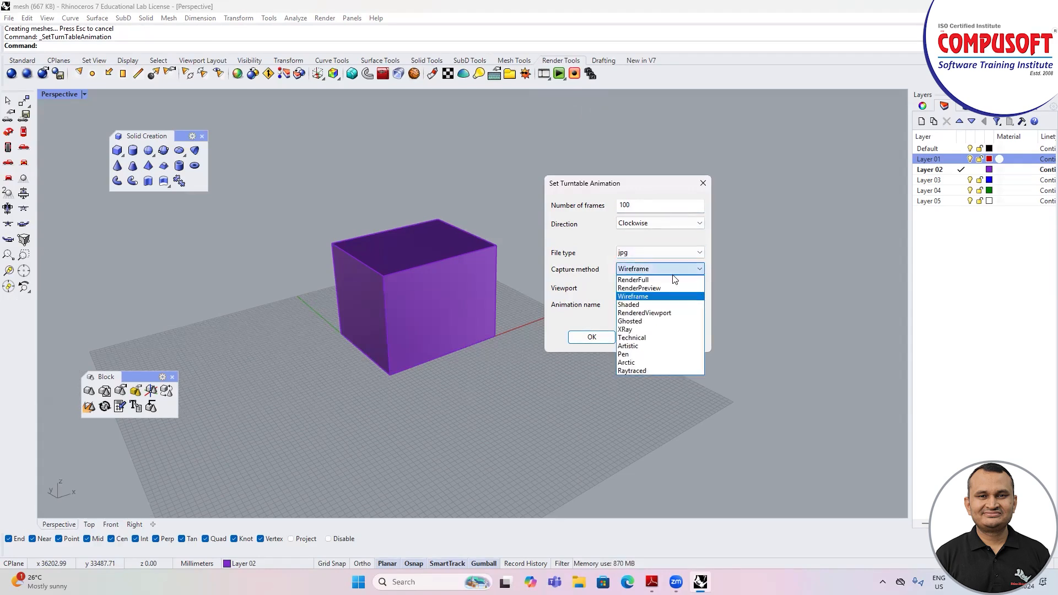
{"action": "left_click", "coordinate": [635, 304]}
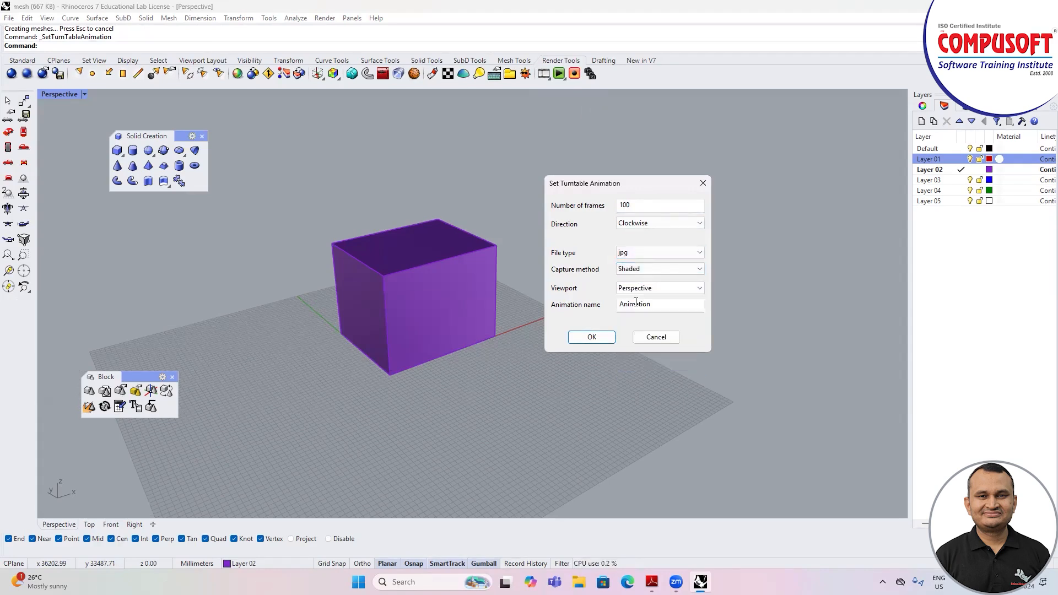
{"action": "left_click", "coordinate": [638, 270]}
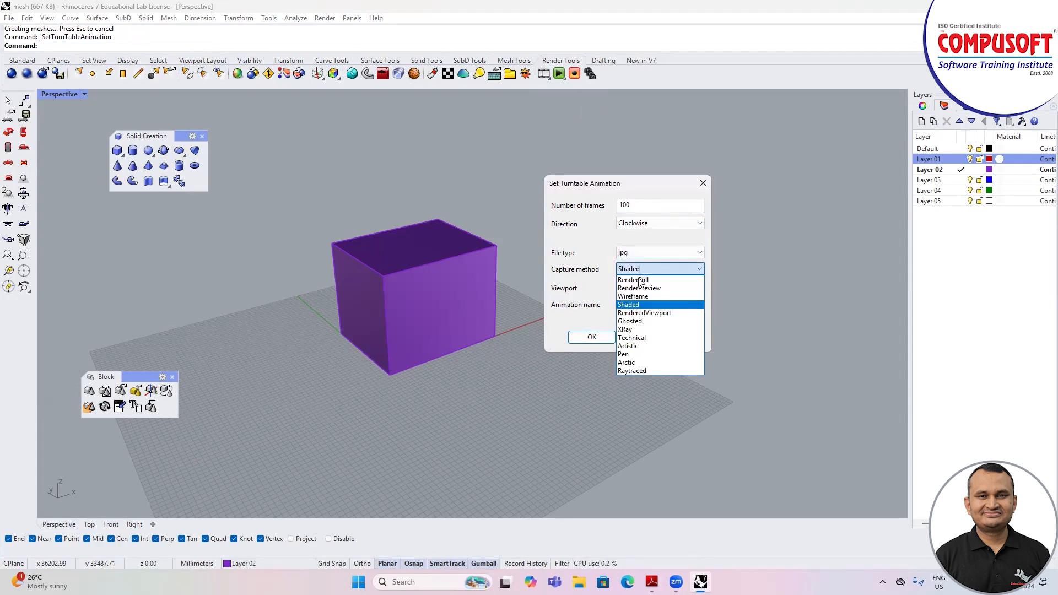
{"action": "left_click", "coordinate": [644, 306]}
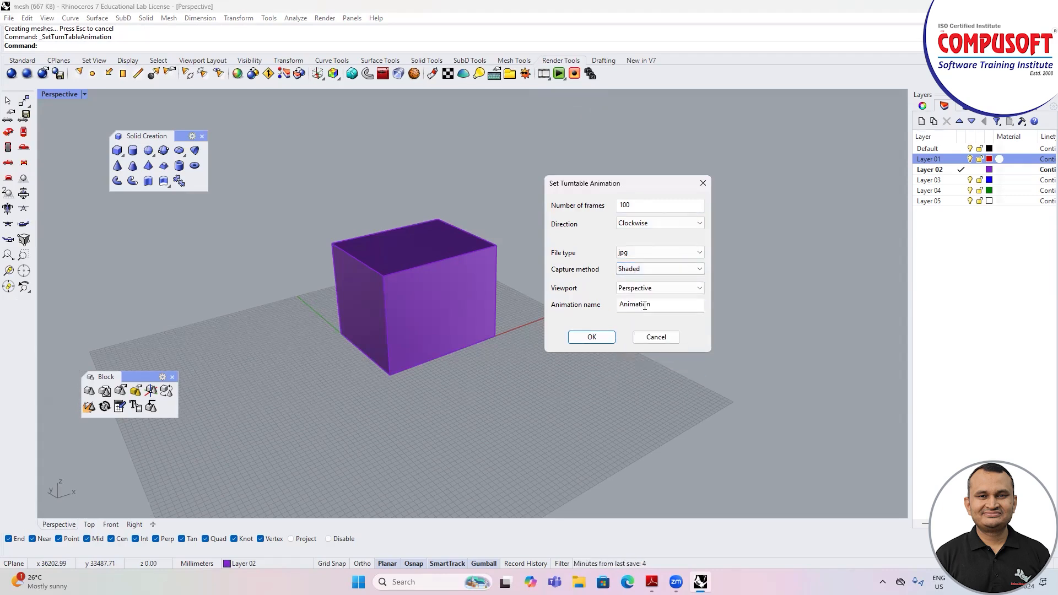
{"action": "left_click", "coordinate": [591, 336]}
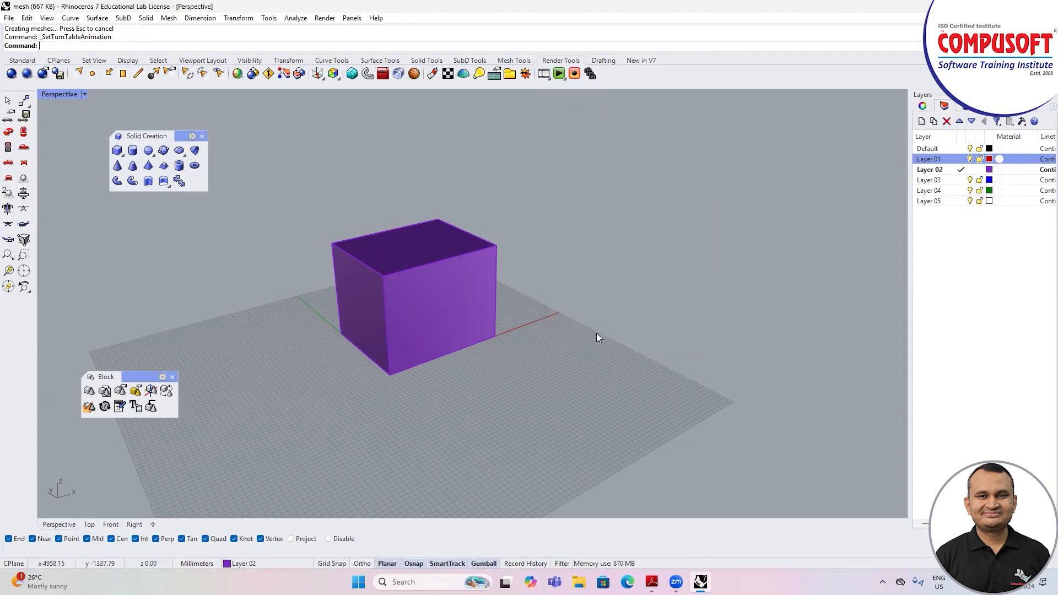
Step: Start recording the turntable animation and browse to the Desktop for its target folder
{"action": "left_click", "coordinate": [548, 79]}
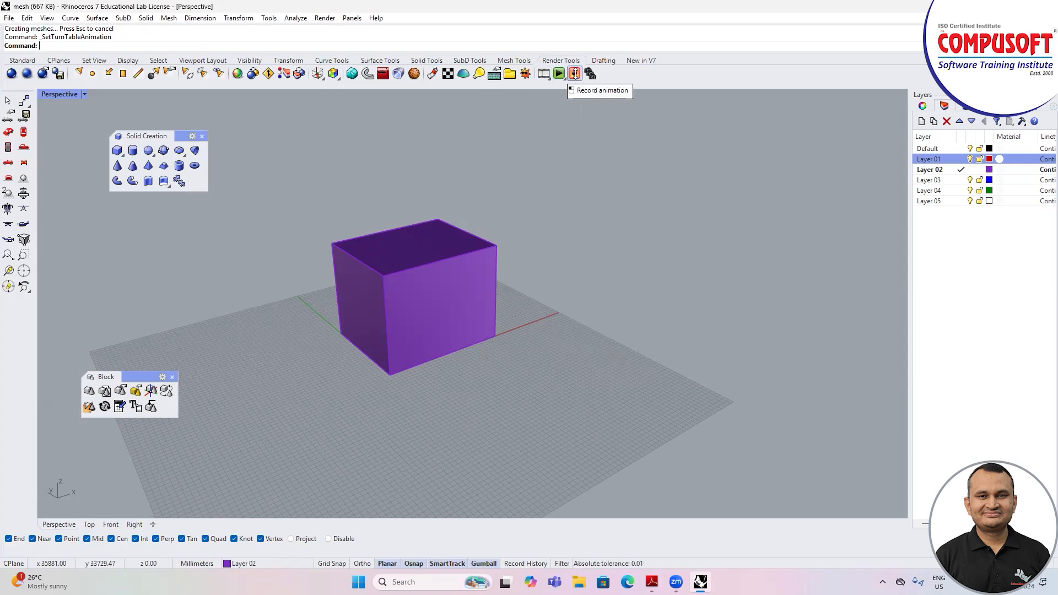
{"action": "left_click", "coordinate": [575, 74]}
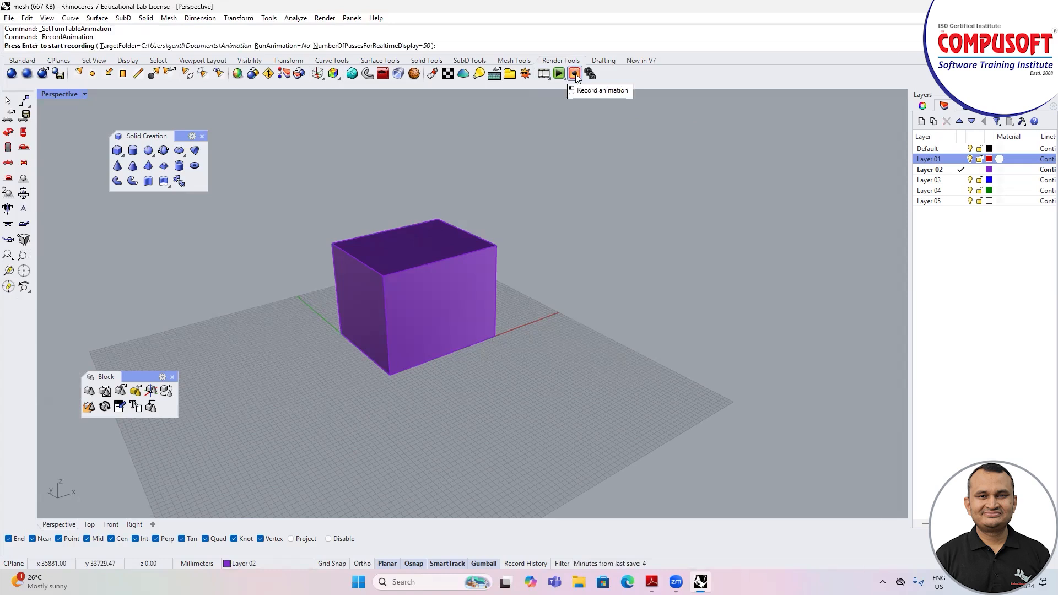
{"action": "left_click", "coordinate": [205, 46]}
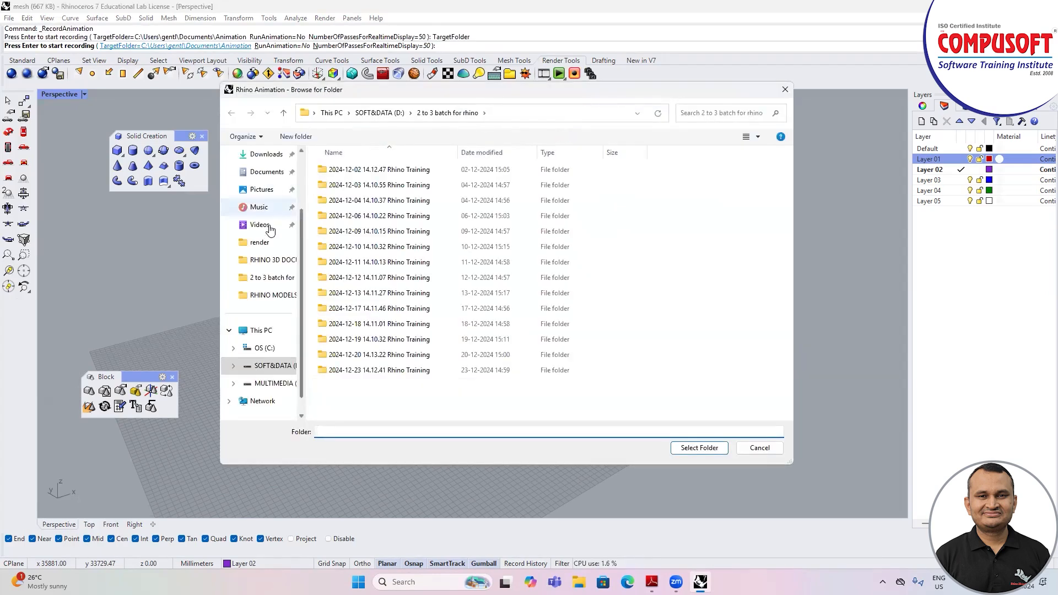
{"action": "scroll", "coordinate": [271, 209], "scroll_direction": "up", "scroll_amount": 2}
{"action": "left_click", "coordinate": [270, 214]}
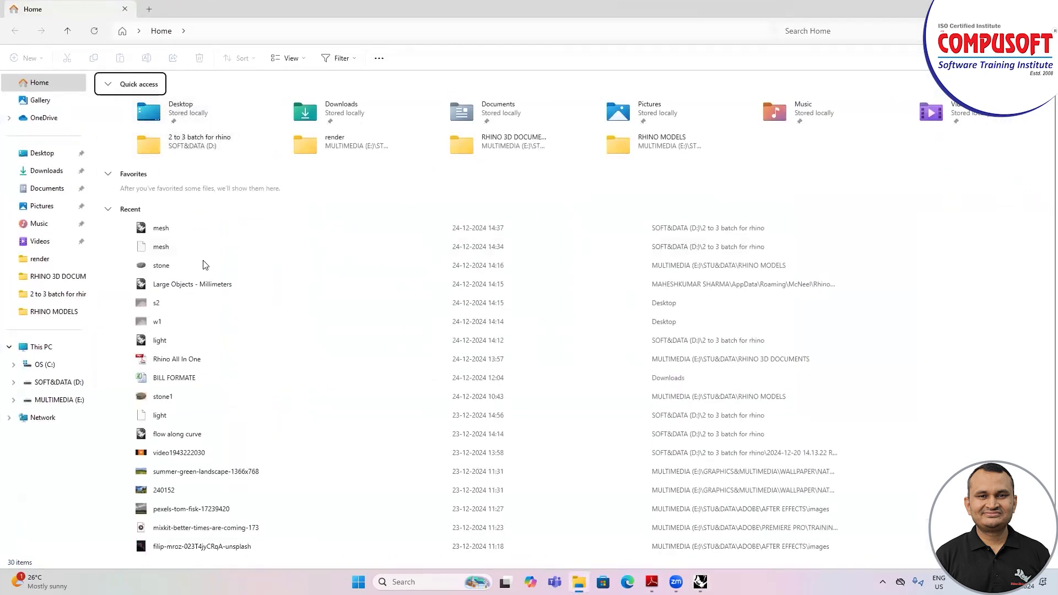
Step: Create a new folder on the Desktop in File Explorer
{"action": "left_click", "coordinate": [42, 153]}
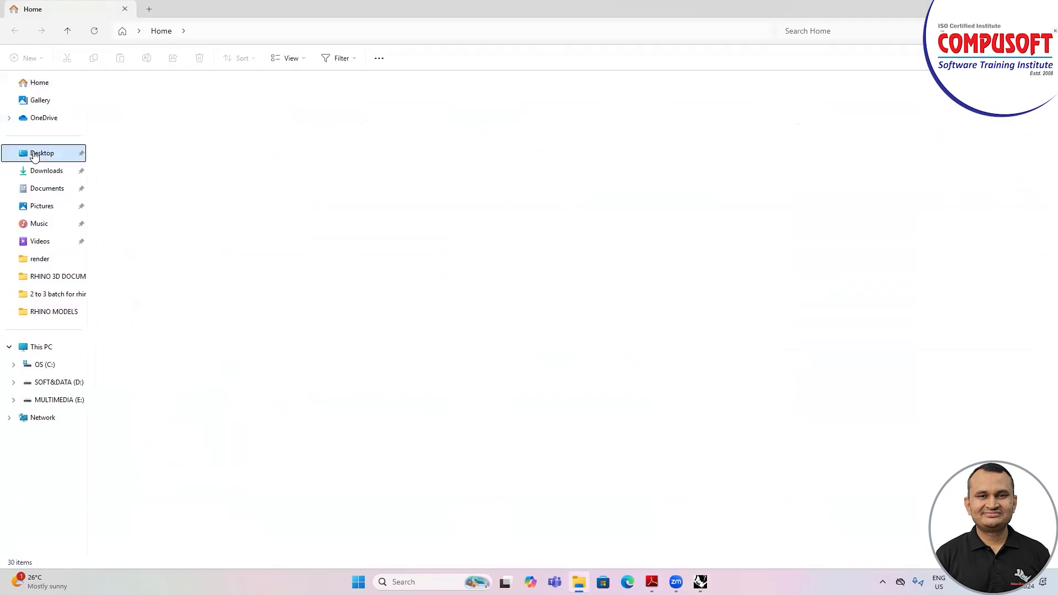
{"action": "right_click", "coordinate": [352, 257]}
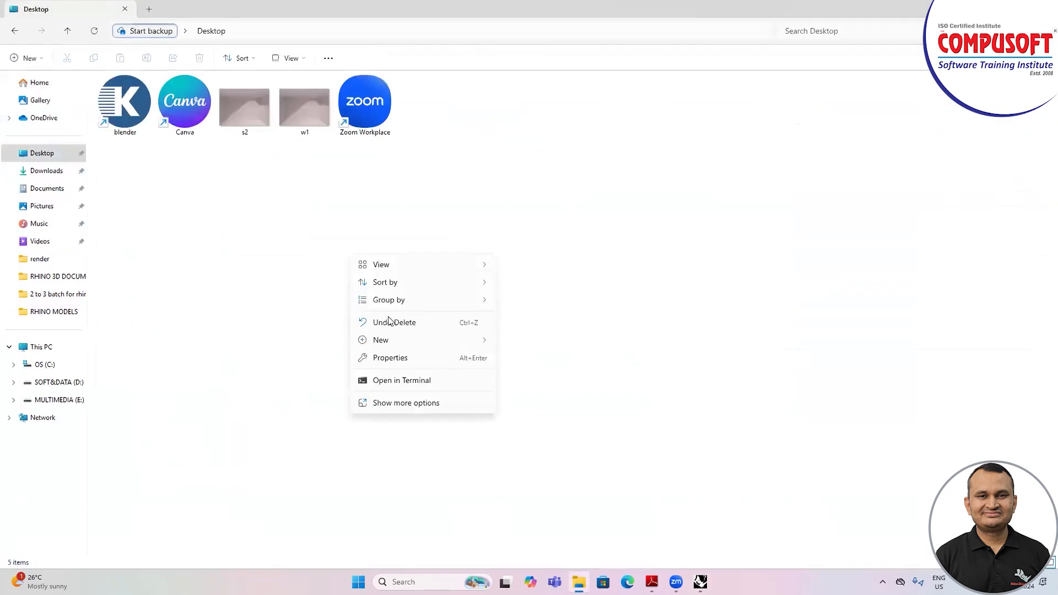
{"action": "mouse_move", "coordinate": [422, 344]}
{"action": "left_click", "coordinate": [537, 343]}
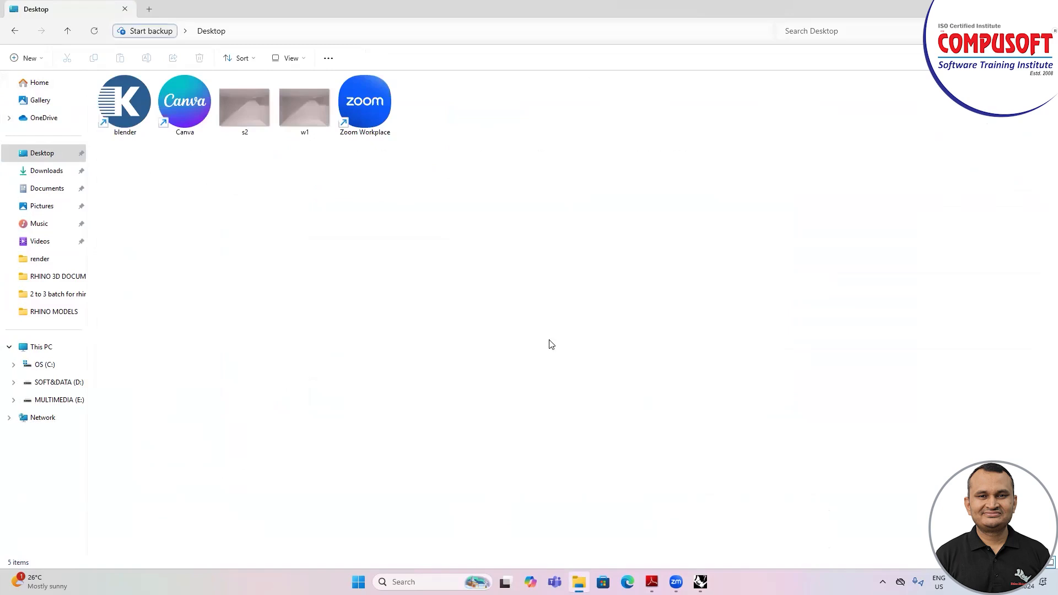
{"action": "left_click", "coordinate": [586, 314]}
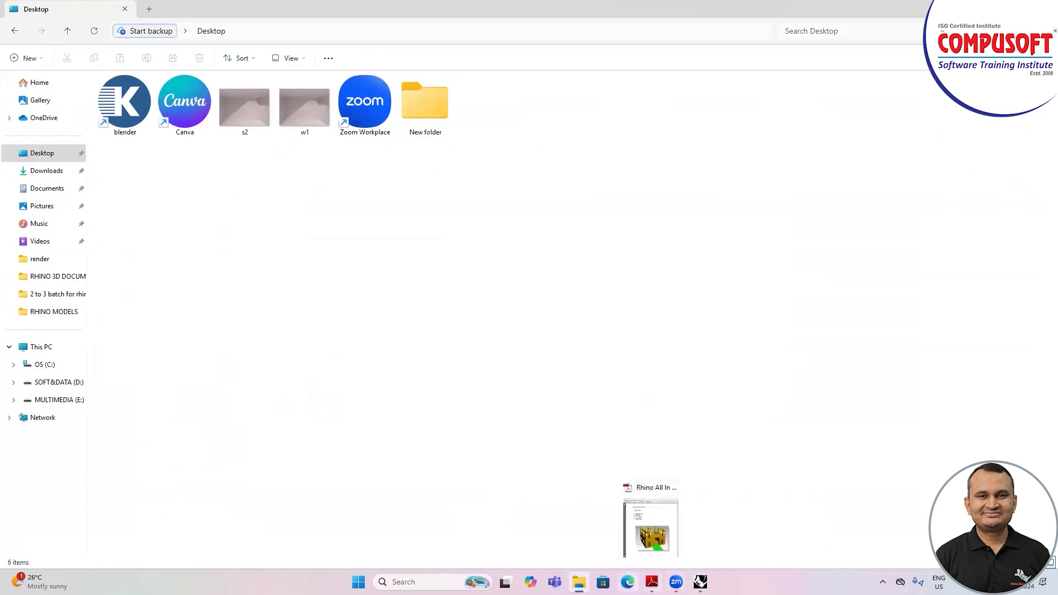
Step: Return to Rhino, set the Desktop's New folder as the animation's target folder, and record the frames
{"action": "left_click", "coordinate": [700, 581]}
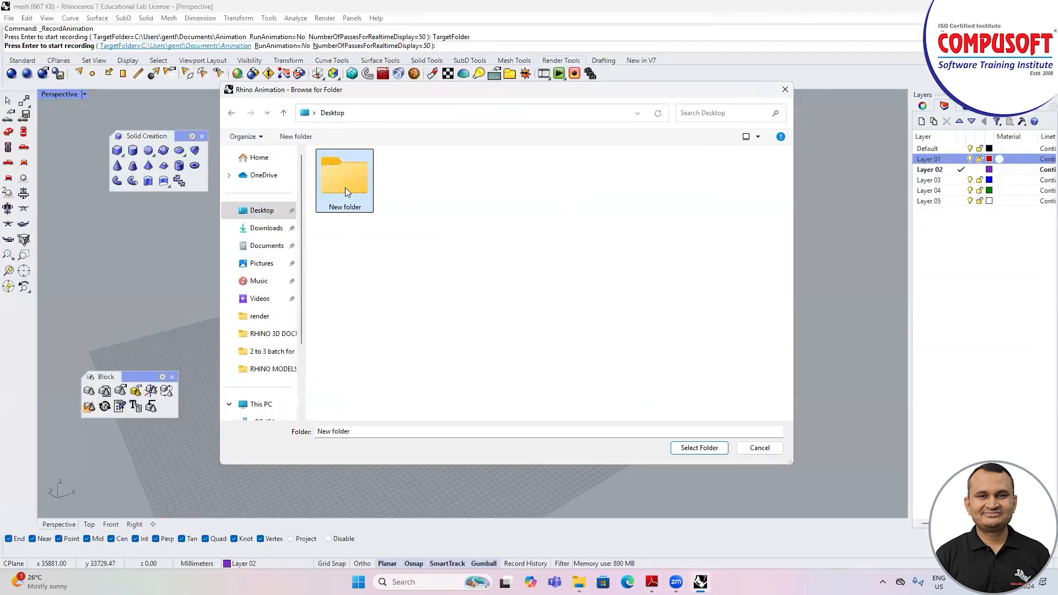
{"action": "double_click", "coordinate": [346, 190]}
{"action": "left_click", "coordinate": [699, 448]}
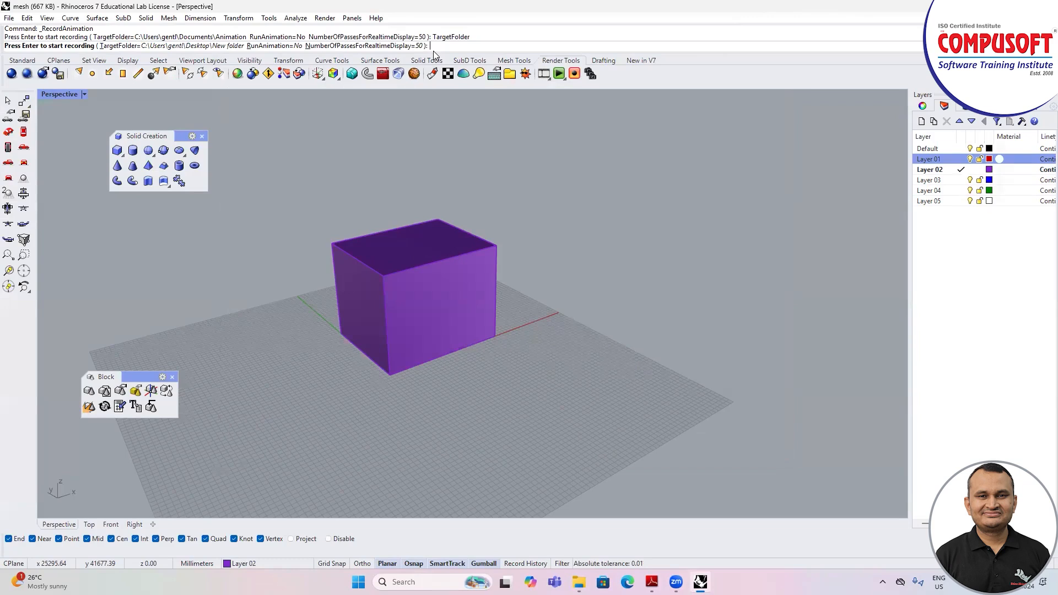
{"action": "key", "text": "Return"}
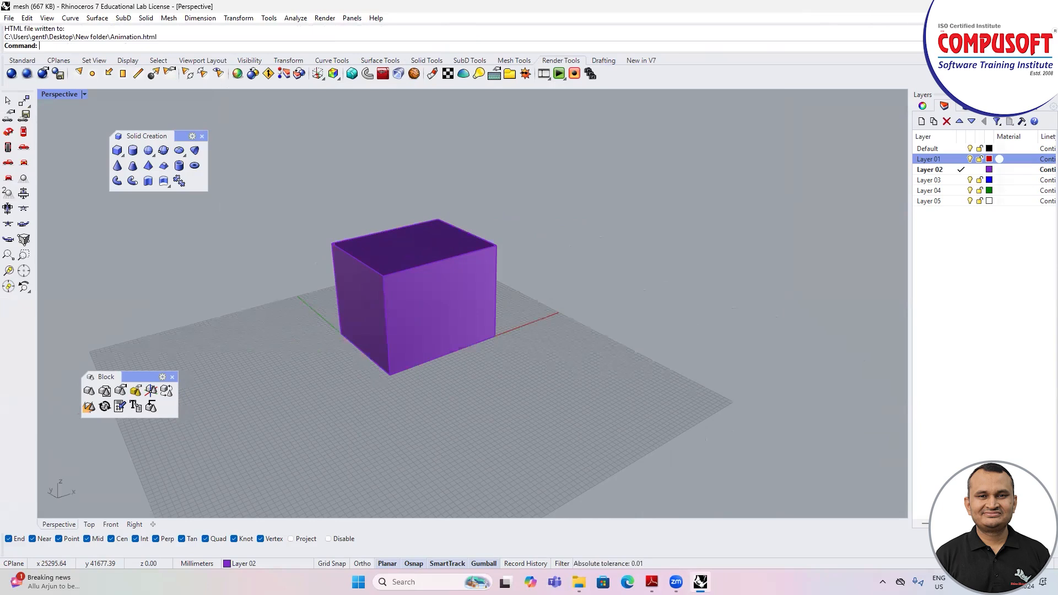
Step: Switch to File Explorer, open New folder on the Desktop and play the Animation HTML file
{"action": "left_click", "coordinate": [994, 7]}
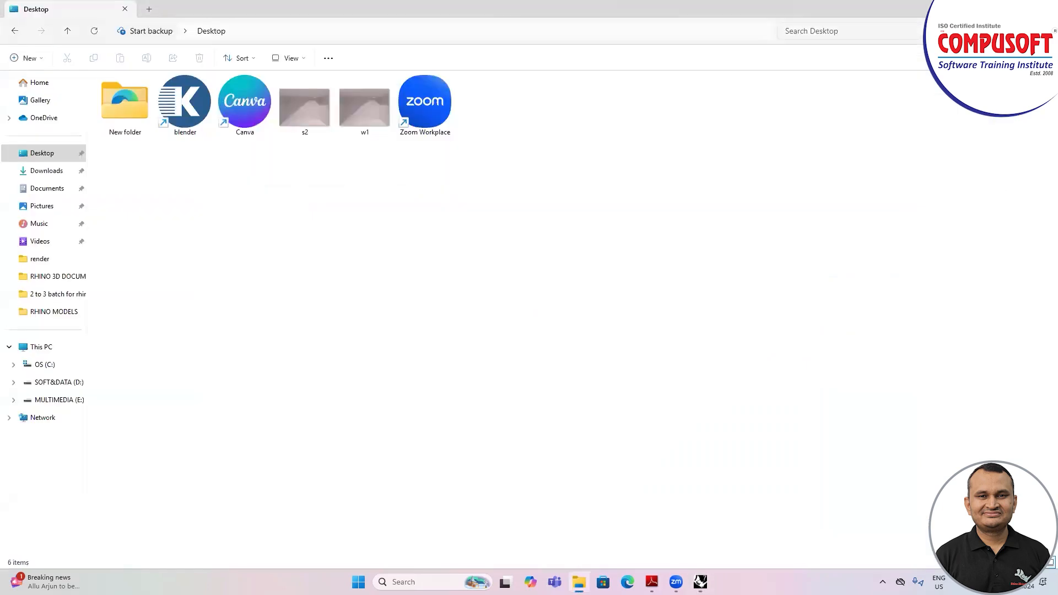
{"action": "double_click", "coordinate": [120, 111]}
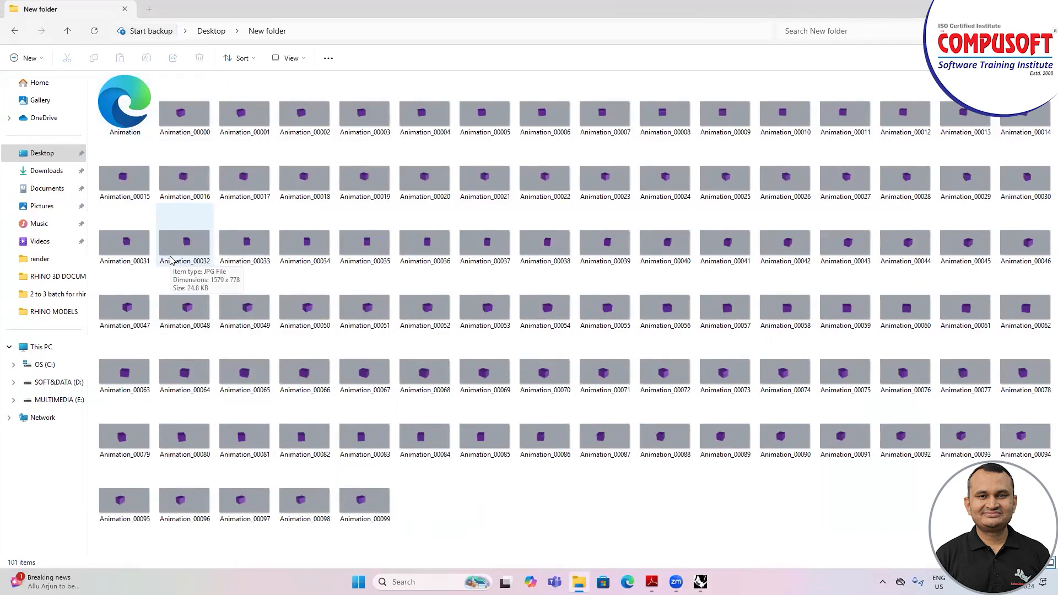
{"action": "double_click", "coordinate": [125, 105]}
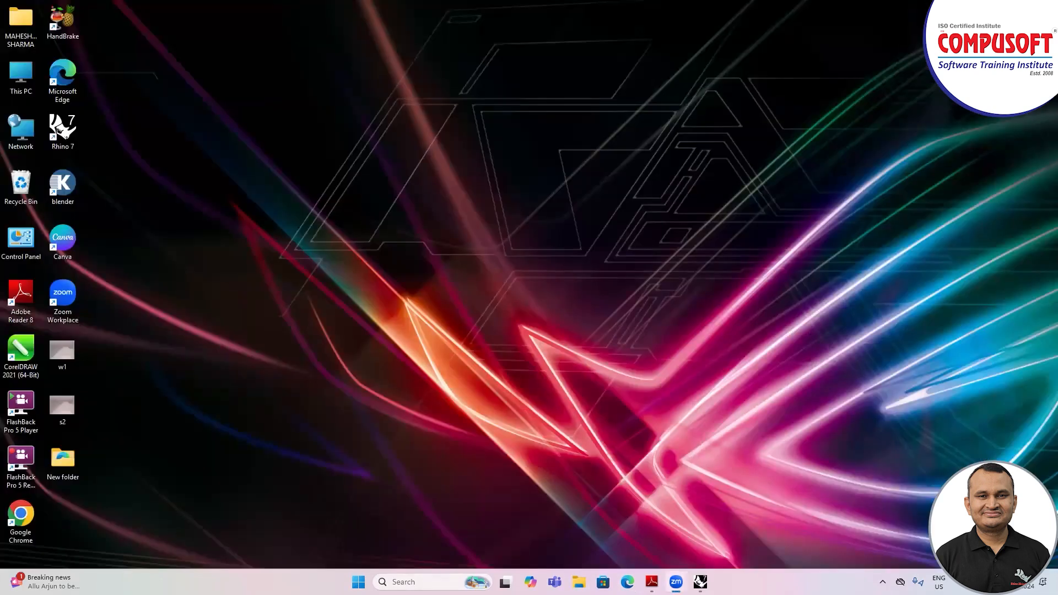
Step: Return to Rhino, close the floating Block toolbar and move the Solid Creation toolbar clear of the box
{"action": "left_click", "coordinate": [700, 582]}
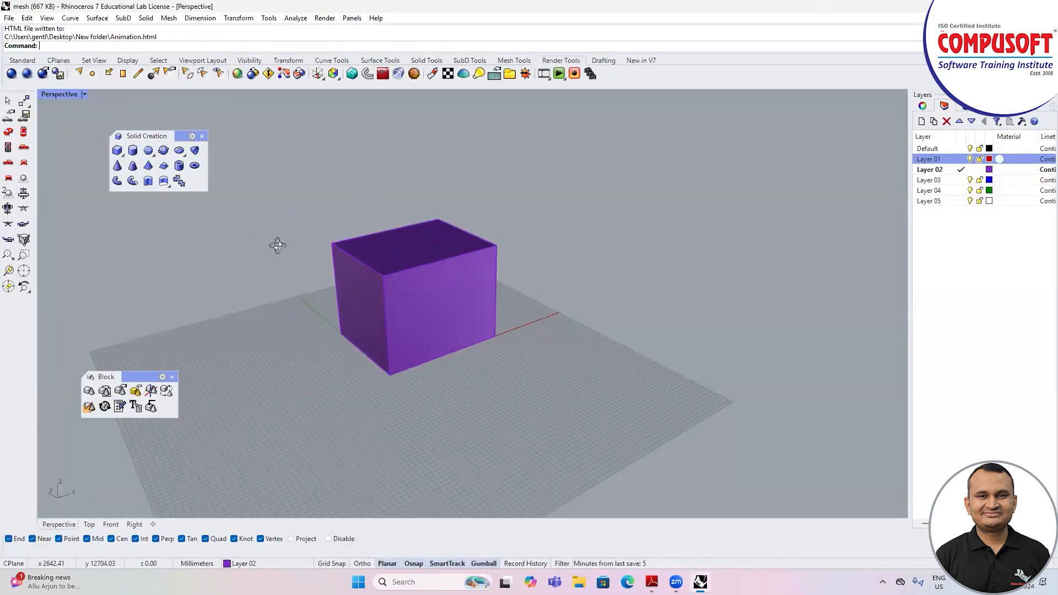
{"action": "right_click_drag", "start_coordinate": [278, 246], "coordinate": [126, 360]}
{"action": "left_click", "coordinate": [172, 378]}
{"action": "left_click_drag", "start_coordinate": [183, 136], "coordinate": [147, 199]}
{"action": "scroll", "coordinate": [415, 223], "scroll_direction": "up", "scroll_amount": 2}
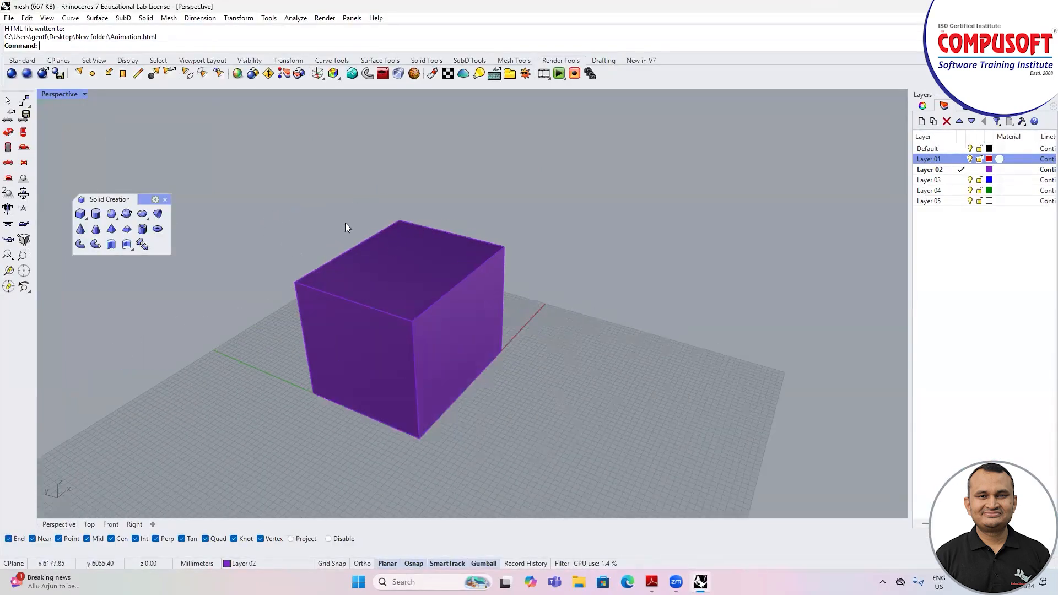
Step: Select the box and start exporting the selected object to a file
{"action": "left_click", "coordinate": [8, 18]}
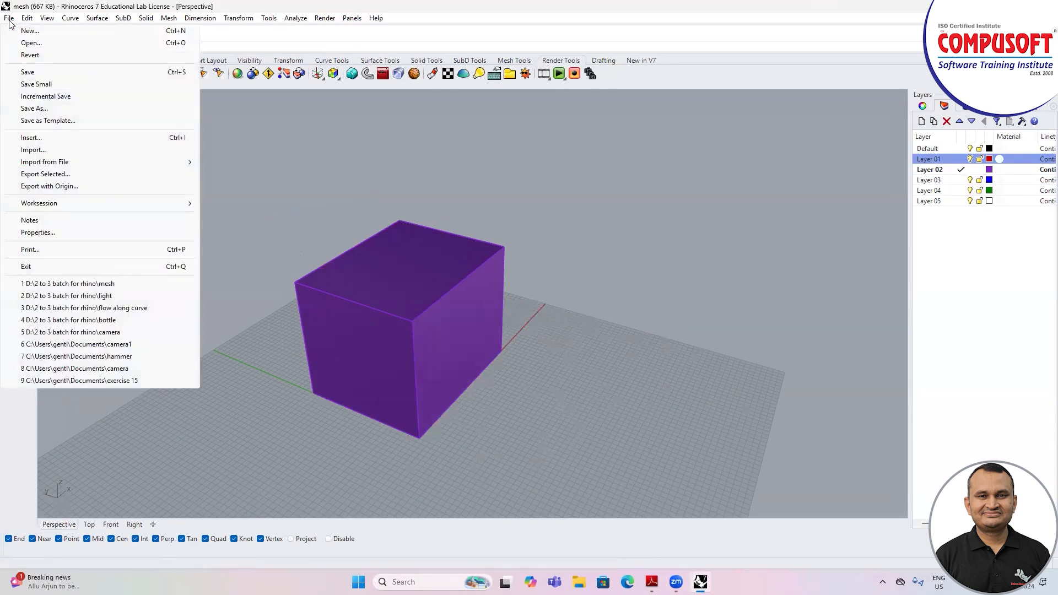
{"action": "mouse_move", "coordinate": [57, 164]}
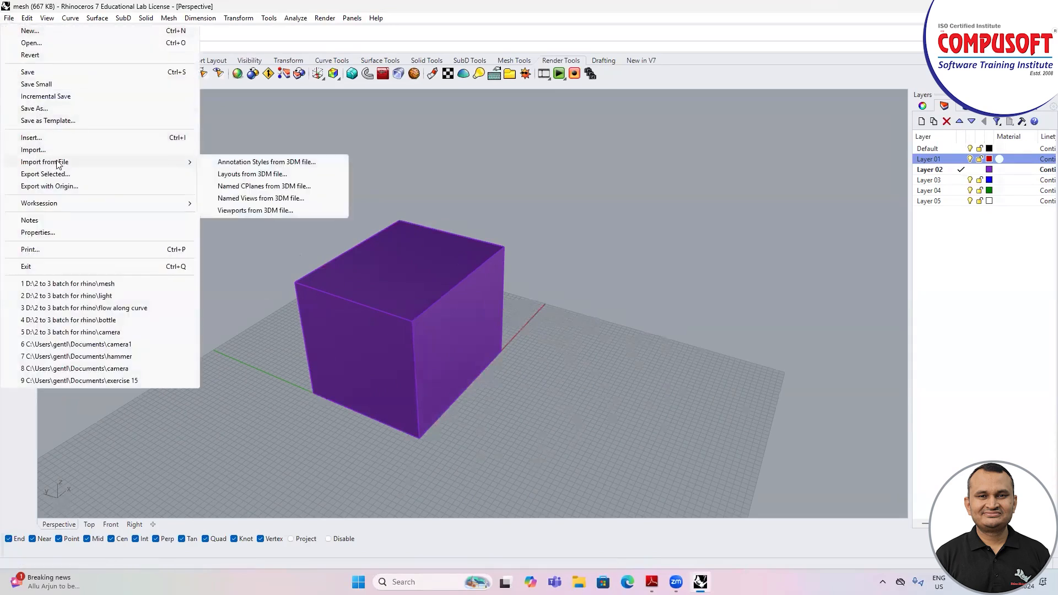
{"action": "left_click", "coordinate": [370, 295]}
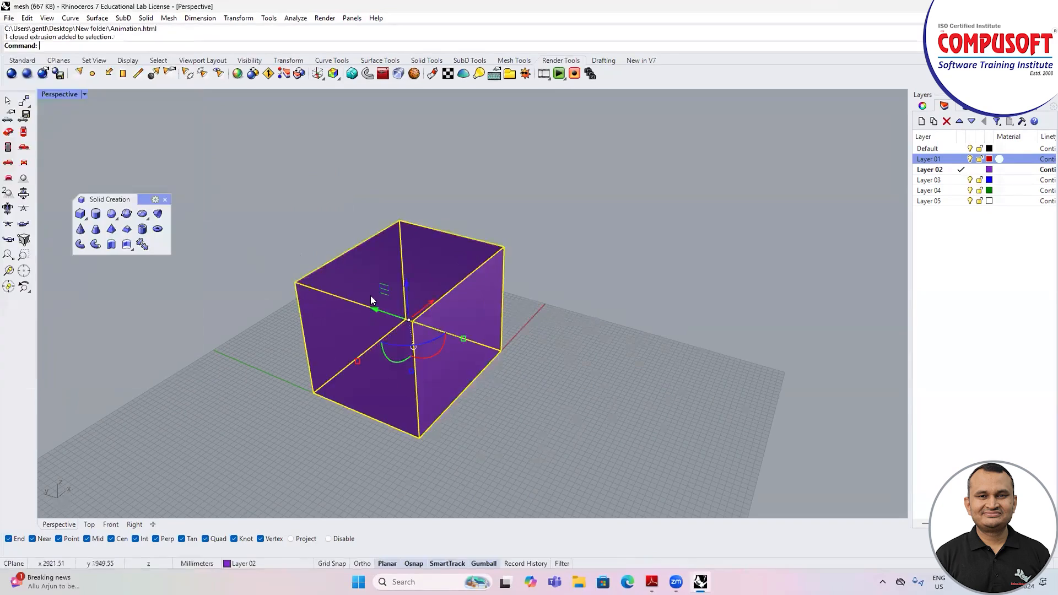
{"action": "left_click", "coordinate": [8, 20]}
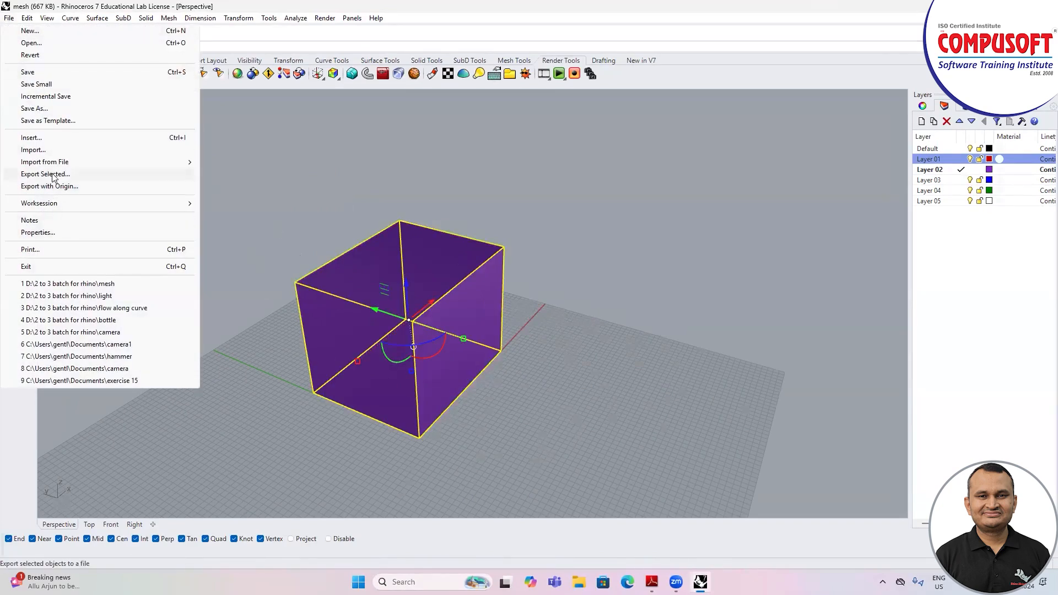
{"action": "left_click", "coordinate": [52, 175]}
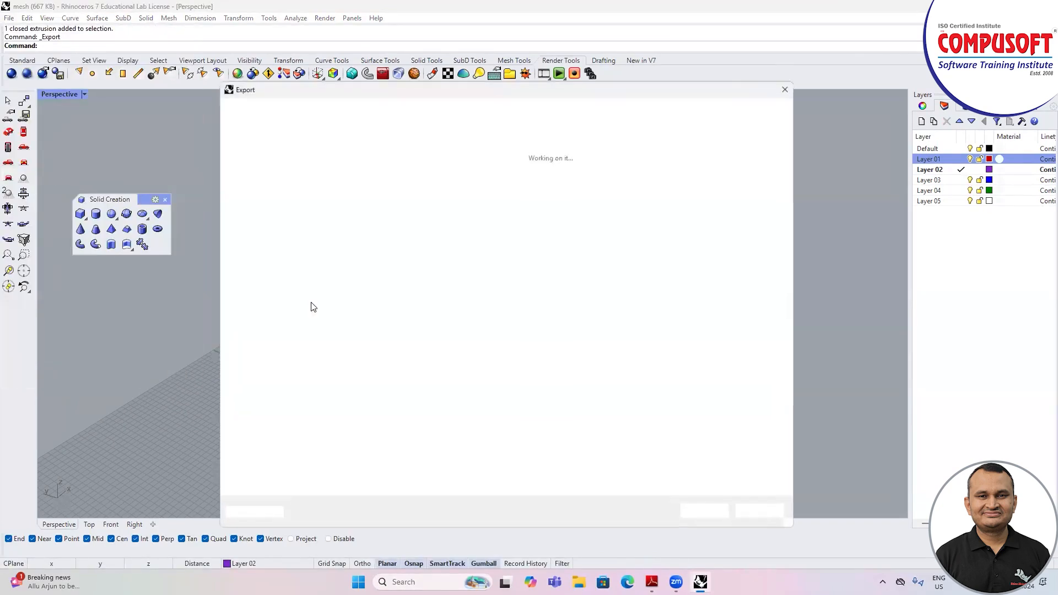
Step: Review the available export formats and choose ACIS (*.sat) as the file type
{"action": "left_click", "coordinate": [328, 353]}
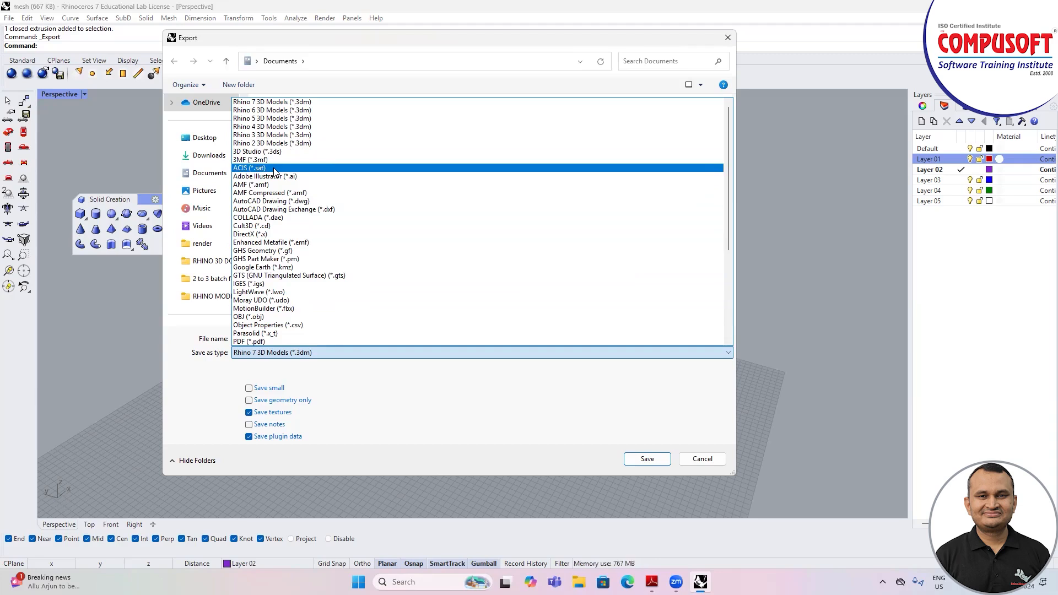
{"action": "left_click", "coordinate": [273, 167]}
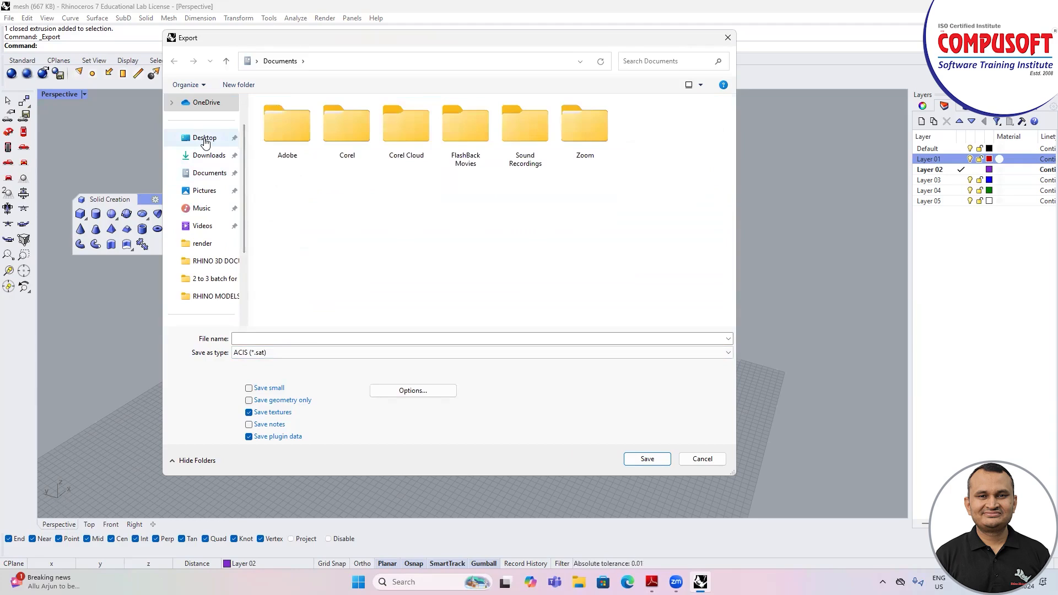
{"action": "left_click", "coordinate": [273, 352]}
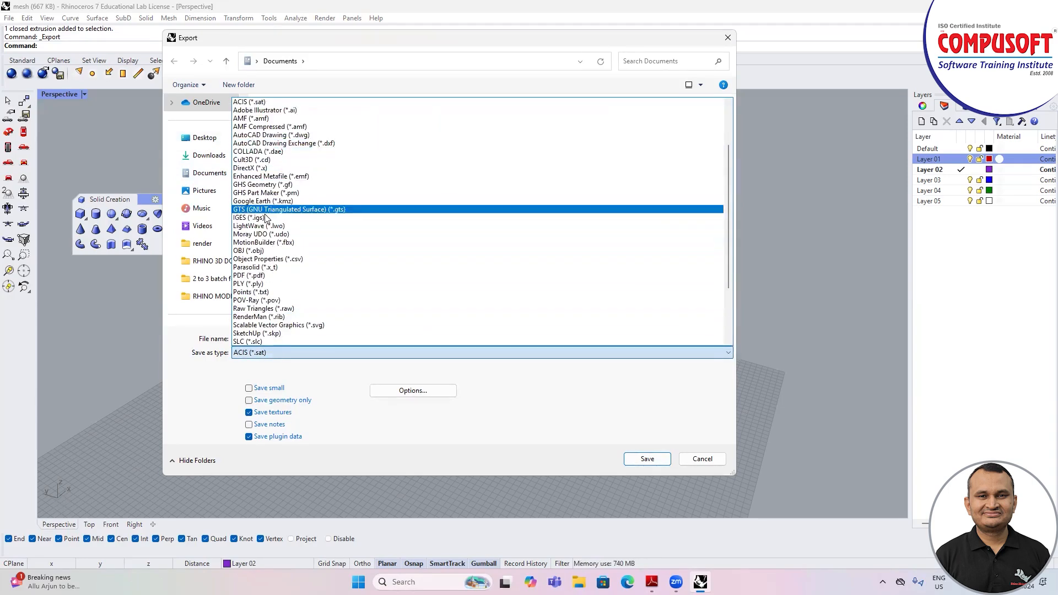
{"action": "scroll", "coordinate": [323, 151], "scroll_direction": "up", "scroll_amount": 3}
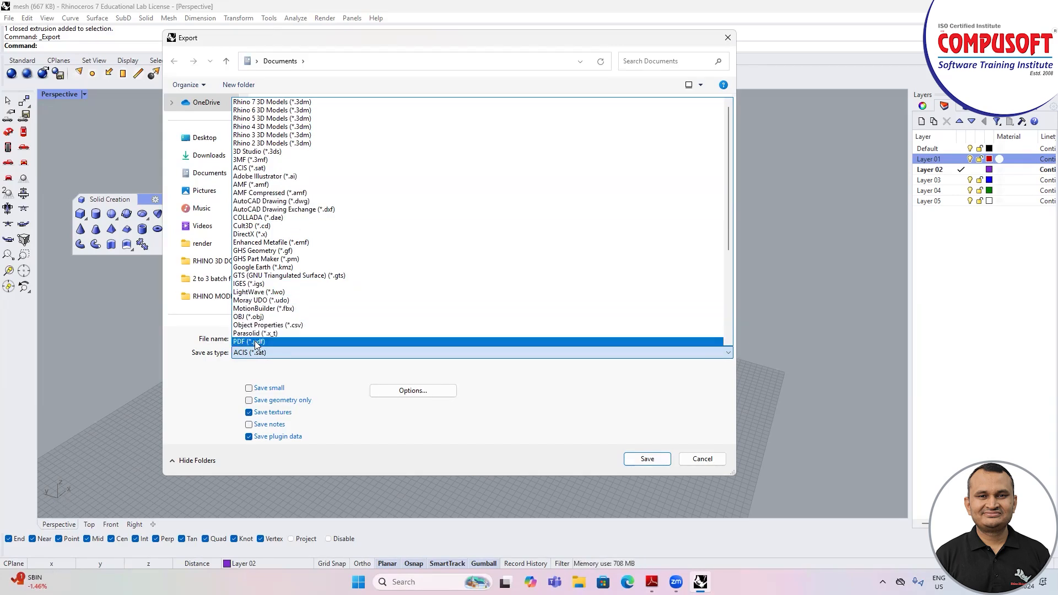
{"action": "left_click", "coordinate": [278, 168]}
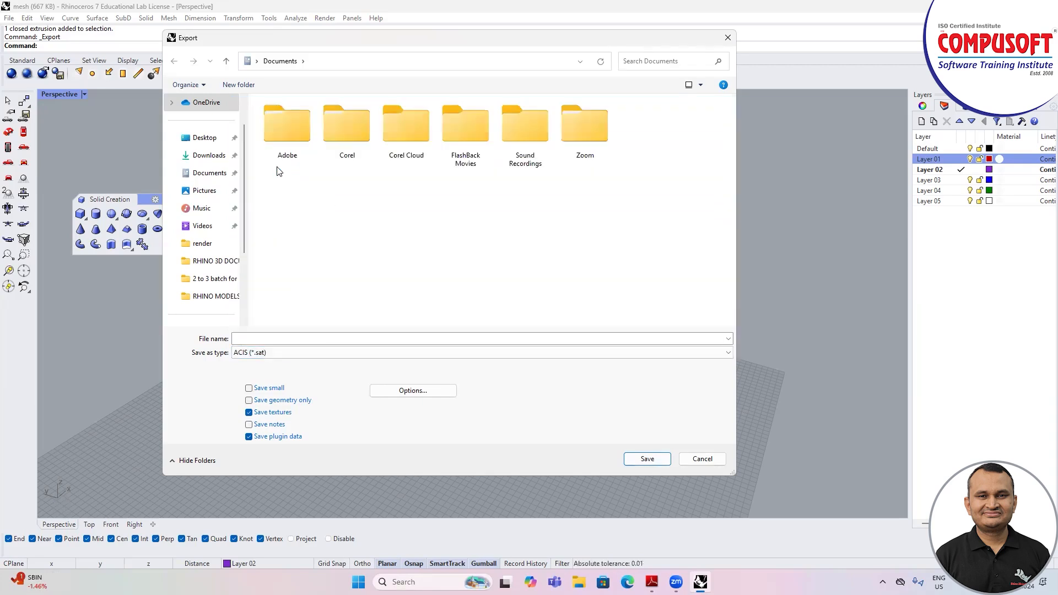
Step: Save the exported box on the Desktop as w11, using the Default SAT export options
{"action": "left_click", "coordinate": [215, 144]}
{"action": "left_click", "coordinate": [256, 357]}
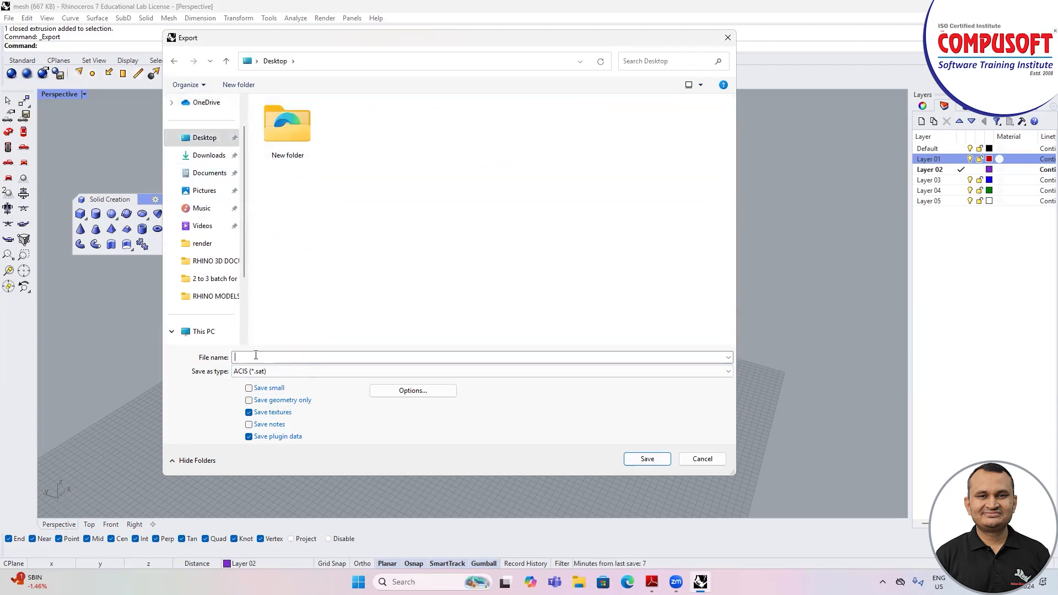
{"action": "type", "text": "w1"}
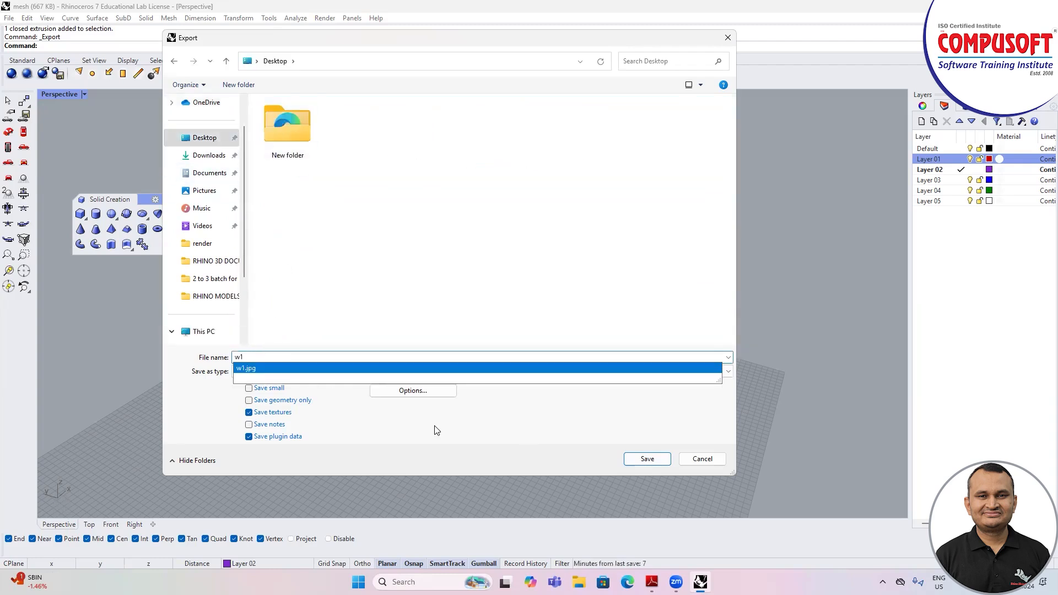
{"action": "left_click", "coordinate": [436, 430]}
{"action": "left_click", "coordinate": [634, 460]}
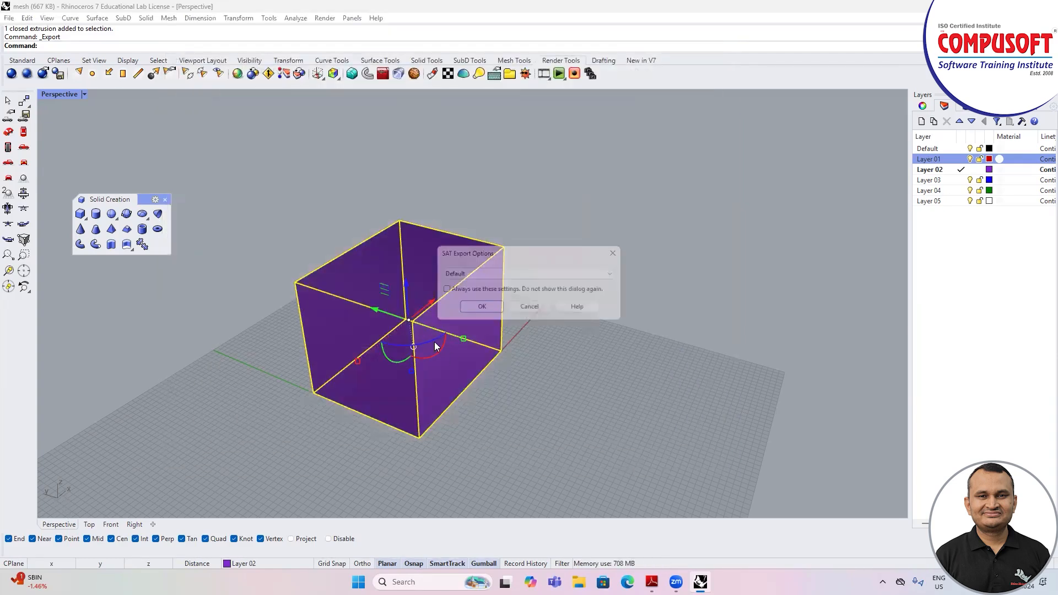
{"action": "left_click", "coordinate": [484, 307]}
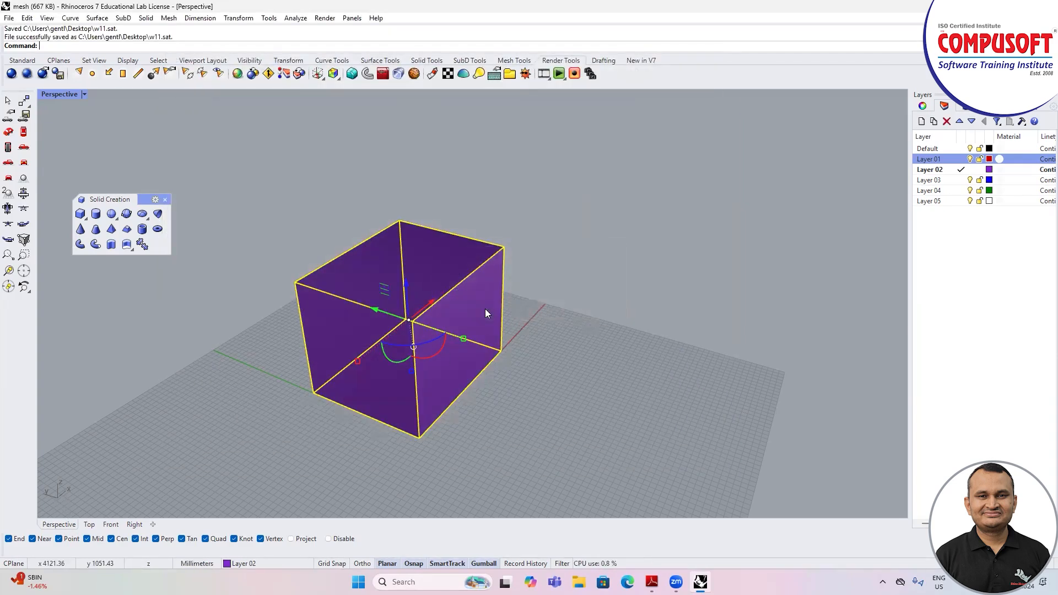
Step: Check the exported SAT file on the Windows desktop and return to Rhino
{"action": "left_click", "coordinate": [993, 6]}
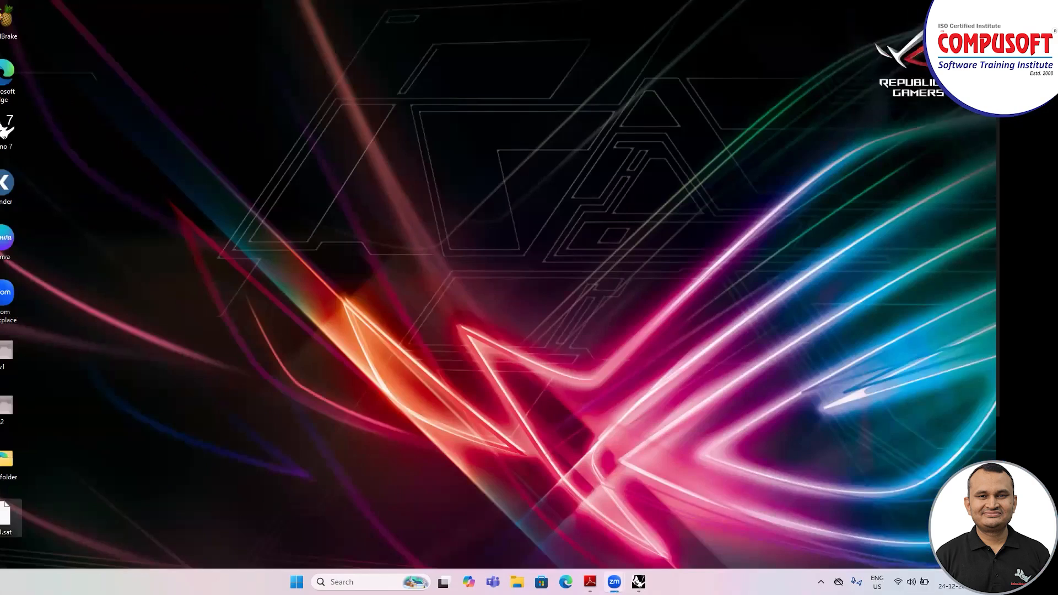
{"action": "left_click_drag", "start_coordinate": [16, 528], "coordinate": [1, 548]}
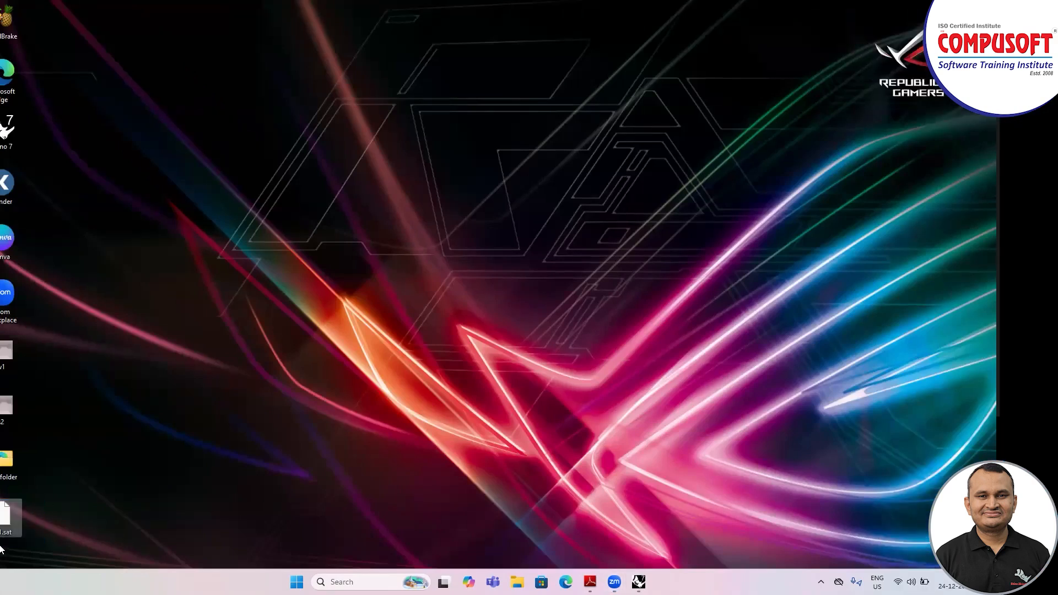
{"action": "left_click", "coordinate": [639, 581]}
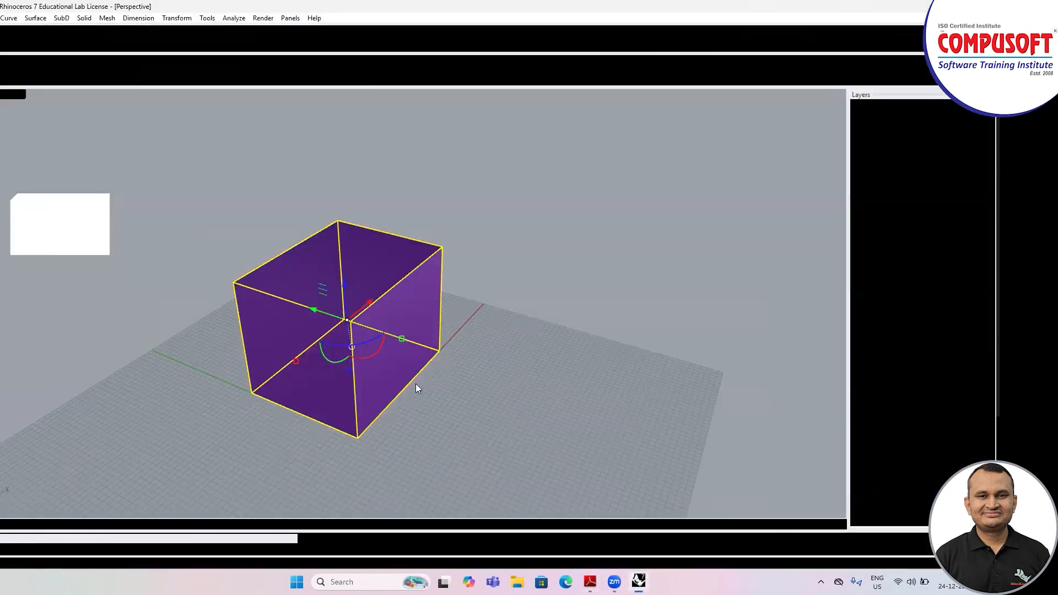
Step: Open the Import dialog, review the list of supported import file formats, and close it without importing anything
{"action": "right_click_drag", "start_coordinate": [322, 319], "coordinate": [281, 318]}
{"action": "scroll", "coordinate": [281, 318], "scroll_direction": "down", "scroll_amount": 2}
{"action": "scroll", "coordinate": [329, 300], "scroll_direction": "up", "scroll_amount": 4}
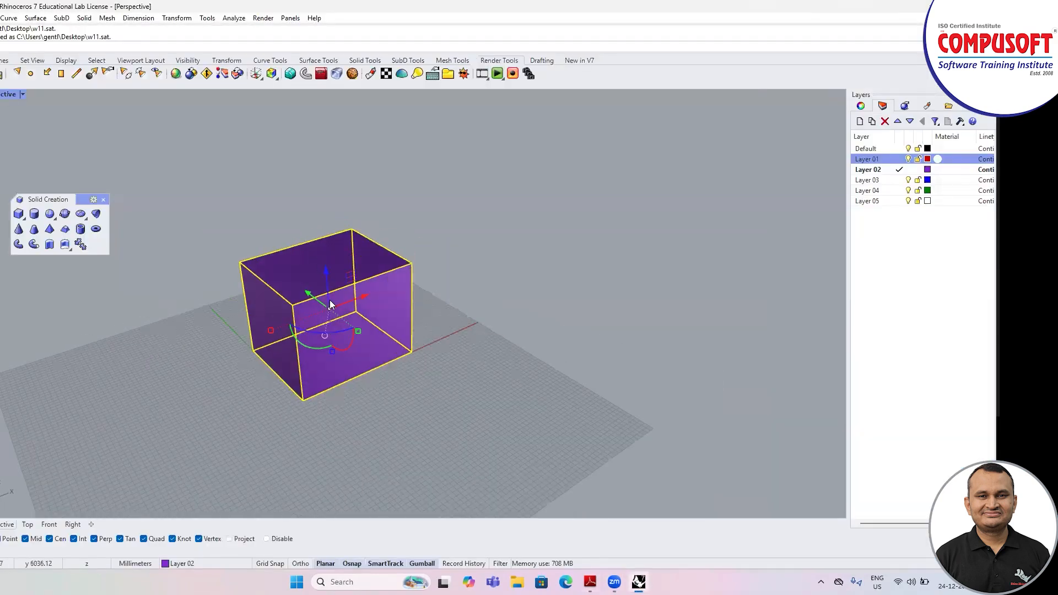
{"action": "left_click", "coordinate": [0, 18]}
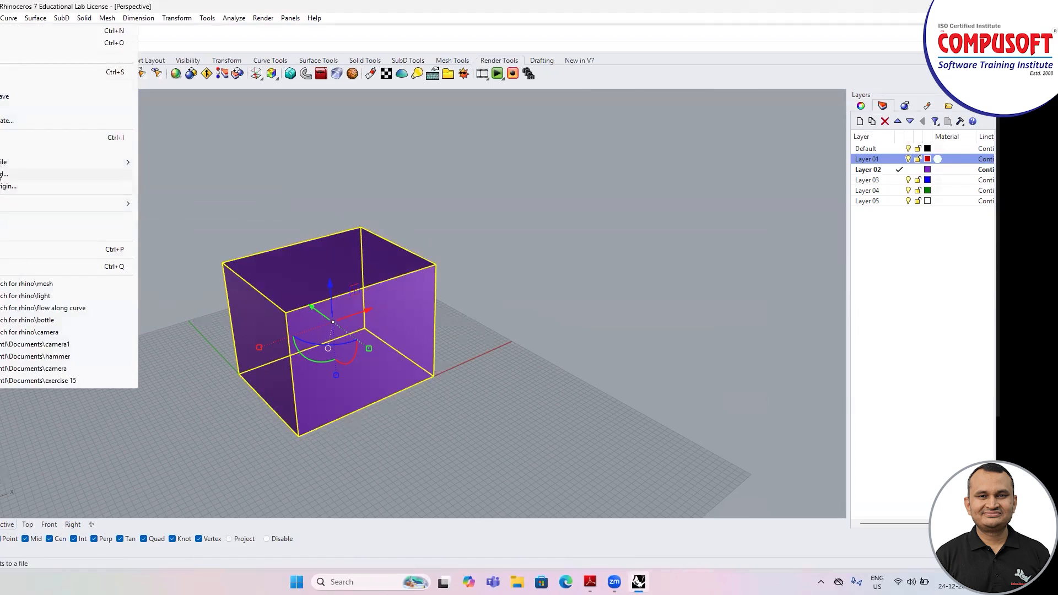
{"action": "left_click", "coordinate": [4, 150]}
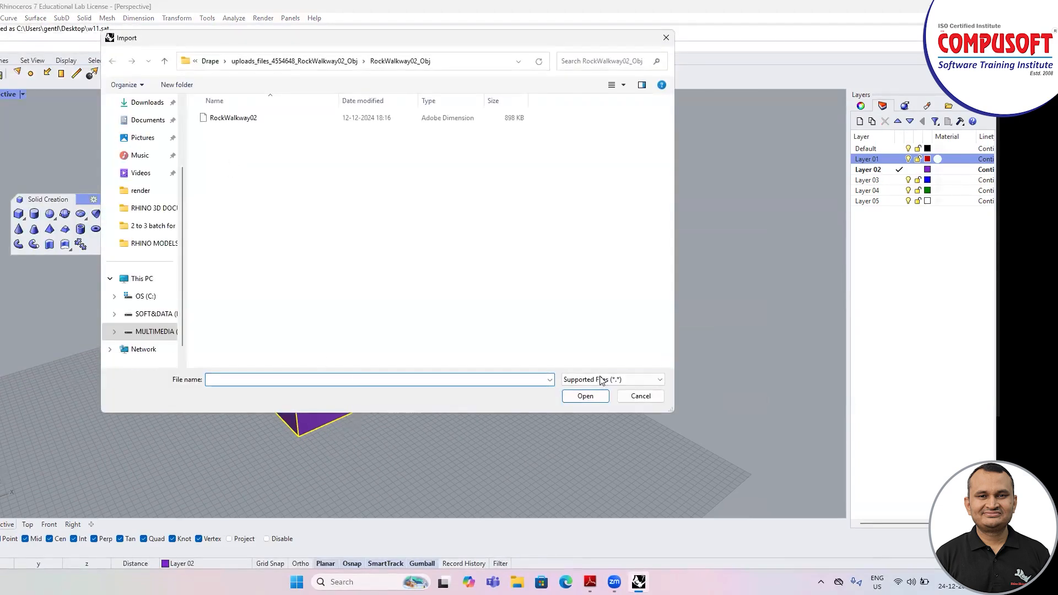
{"action": "left_click", "coordinate": [600, 380]}
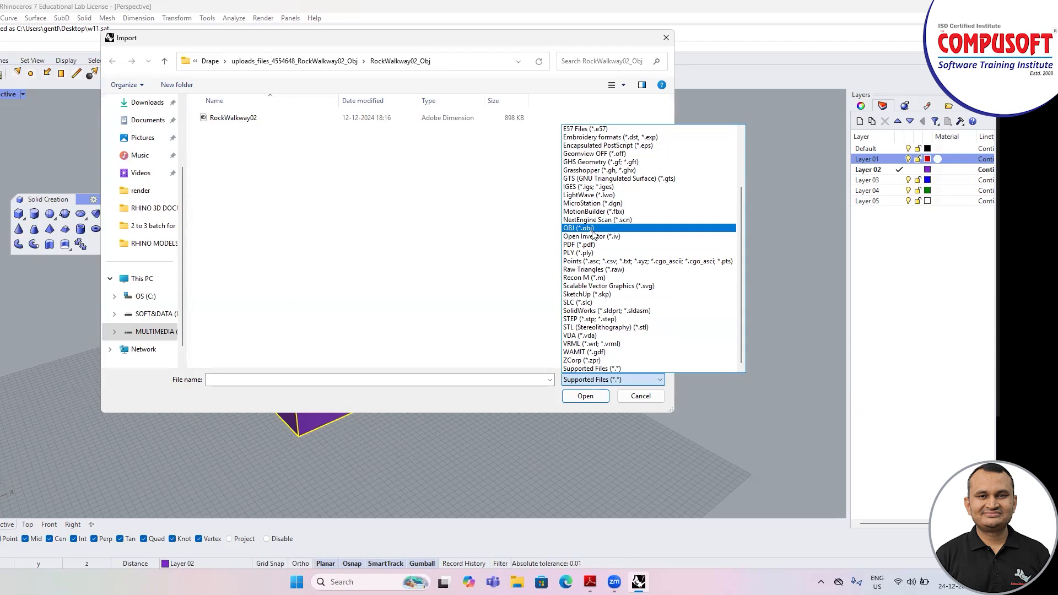
{"action": "left_click", "coordinate": [667, 38]}
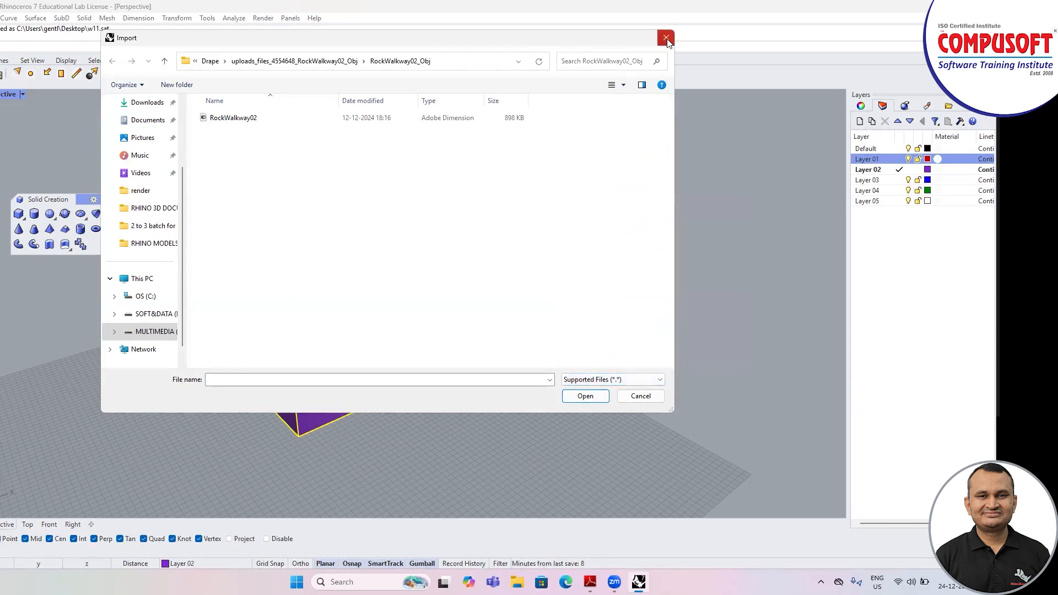
{"action": "left_click", "coordinate": [667, 38]}
Step: Deselect the purple box in the Perspective viewport
{"action": "scroll", "coordinate": [336, 292], "scroll_direction": "up", "scroll_amount": 2}
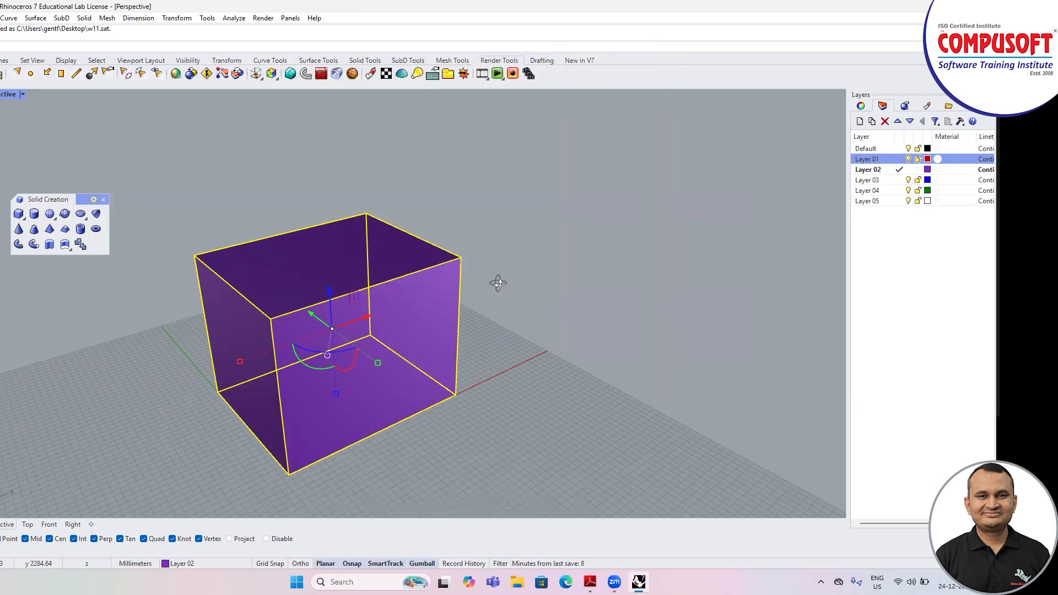
{"action": "scroll", "coordinate": [506, 281], "scroll_direction": "down", "scroll_amount": 4}
{"action": "scroll", "coordinate": [445, 301], "scroll_direction": "up", "scroll_amount": 4}
{"action": "key", "text": "Escape"}
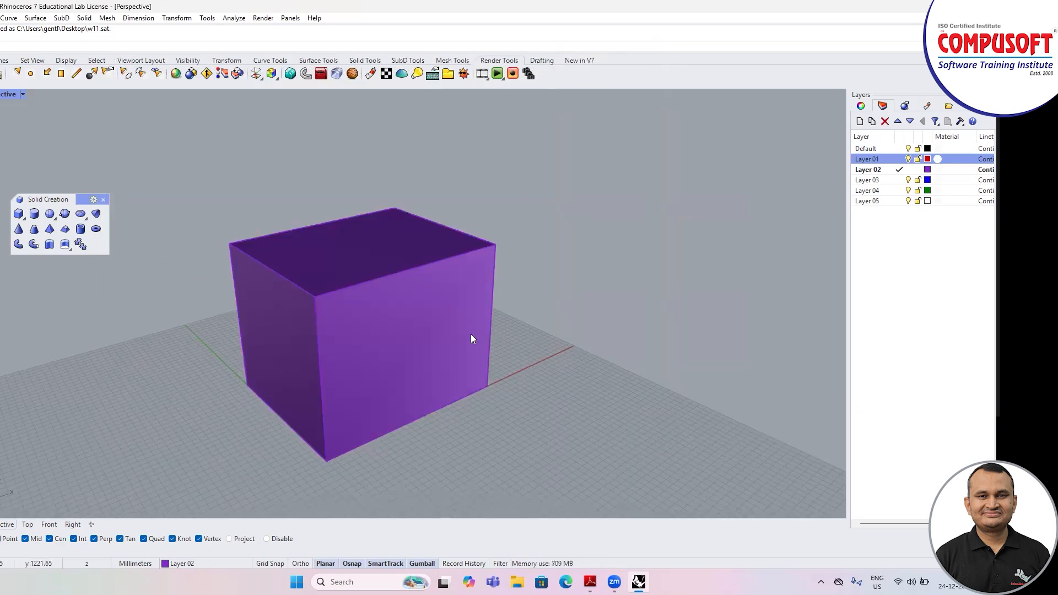
{"action": "right_click_drag", "start_coordinate": [465, 329], "coordinate": [449, 337]}
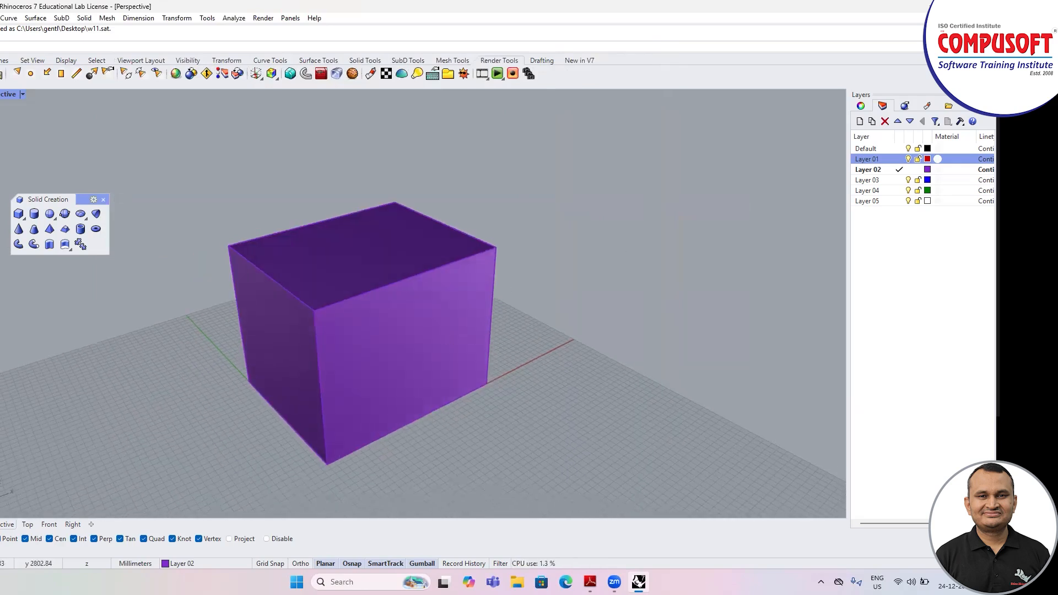
{"action": "scroll", "coordinate": [517, 234], "scroll_direction": "down", "scroll_amount": 2}
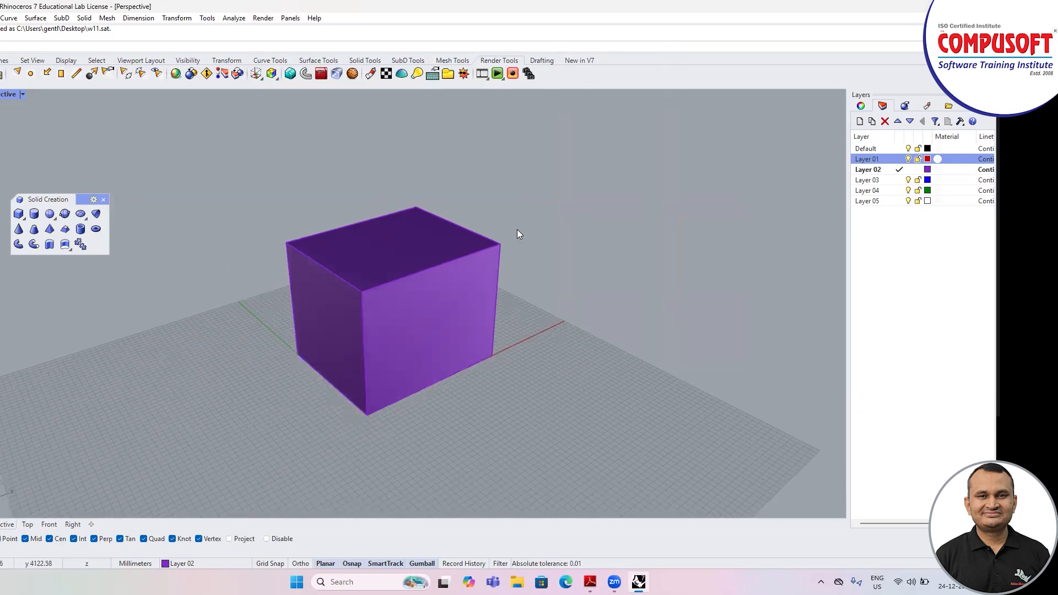
{"action": "scroll", "coordinate": [439, 269], "scroll_direction": "up", "scroll_amount": 2}
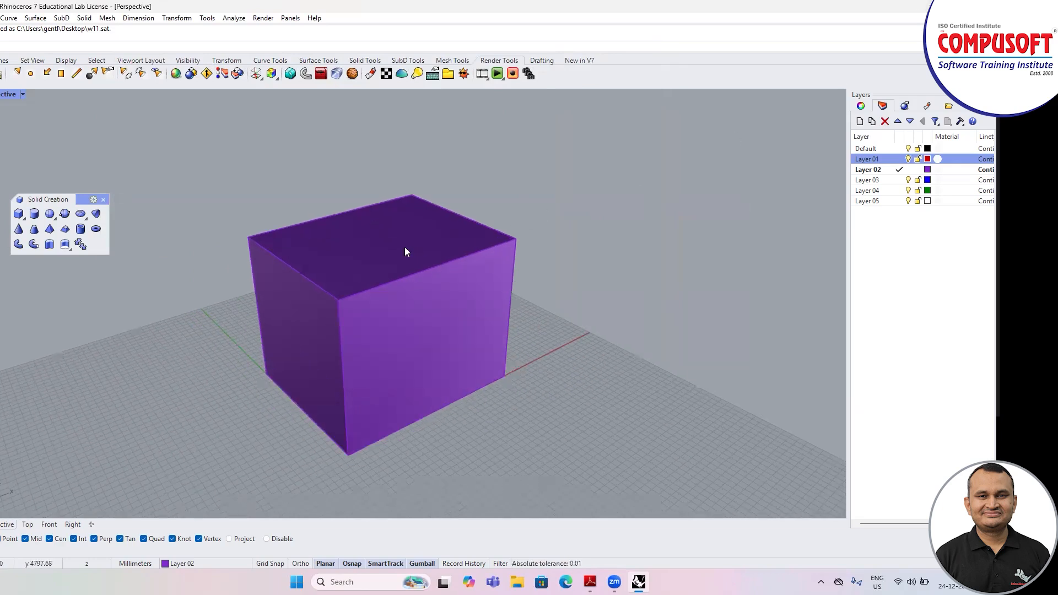